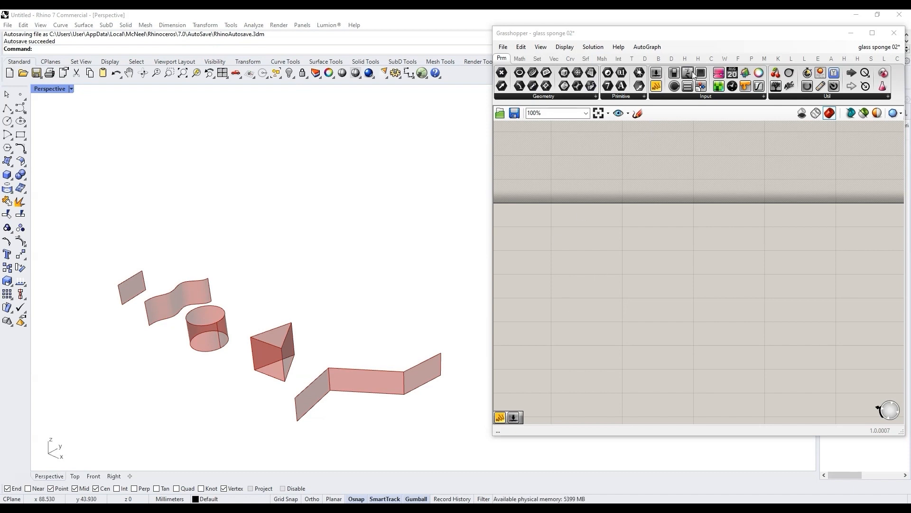
Add an empty Circle parameter container to the blank area of the Grasshopper canvas
{"action": "double_click", "coordinate": [608, 284]}
{"action": "type", "text": "CIRCL"}
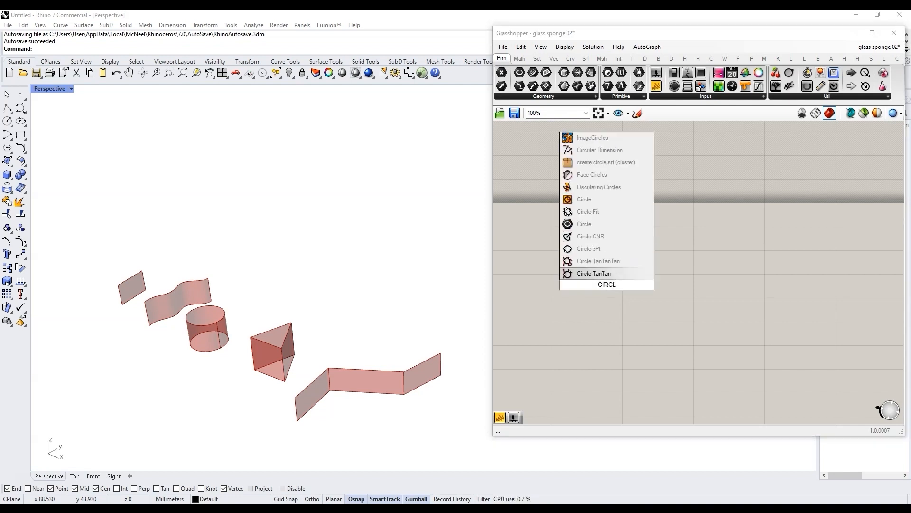
{"action": "type", "text": "E"}
{"action": "key", "text": "Return"}
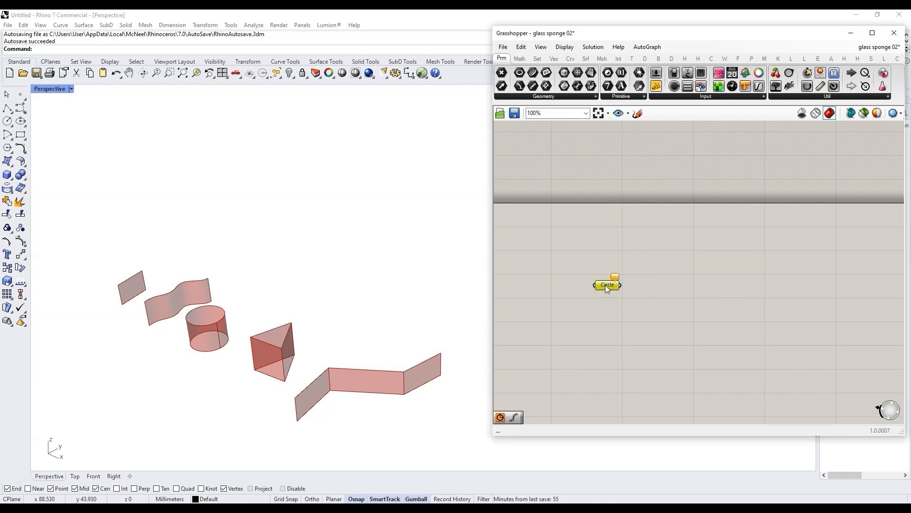
Add a Circle component with plane and radius inputs beside the Circle parameter, and show its circle in the Top view
{"action": "double_click", "coordinate": [649, 261]}
{"action": "type", "text": "cirle"}
{"action": "key", "text": "Return"}
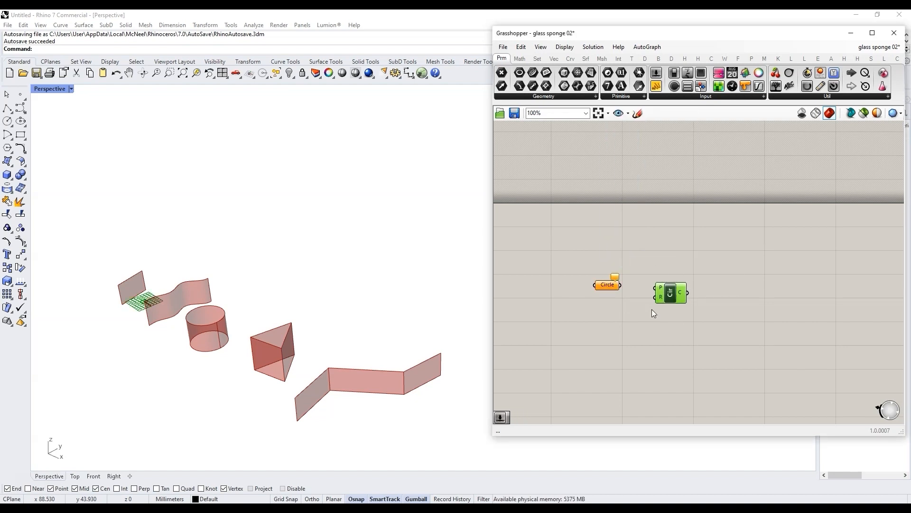
{"action": "left_click", "coordinate": [74, 476]}
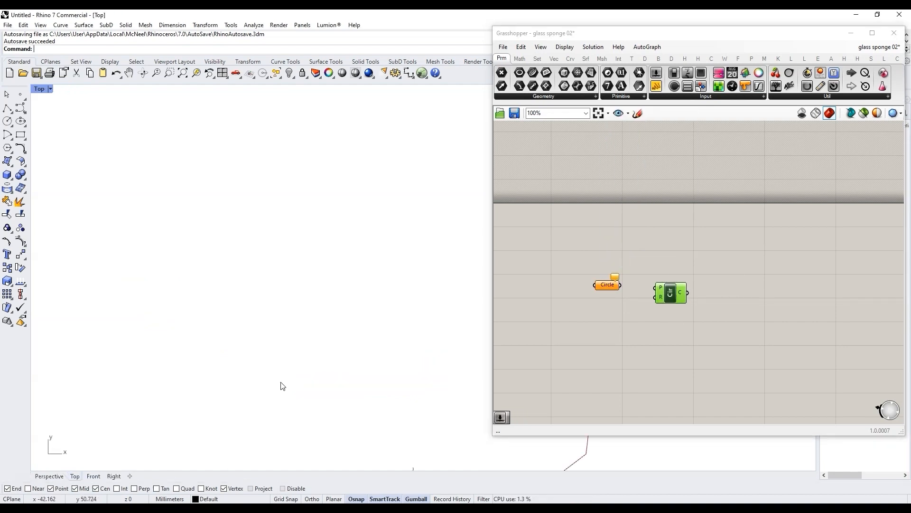
{"action": "scroll", "coordinate": [403, 311], "scroll_direction": "up", "scroll_amount": 10}
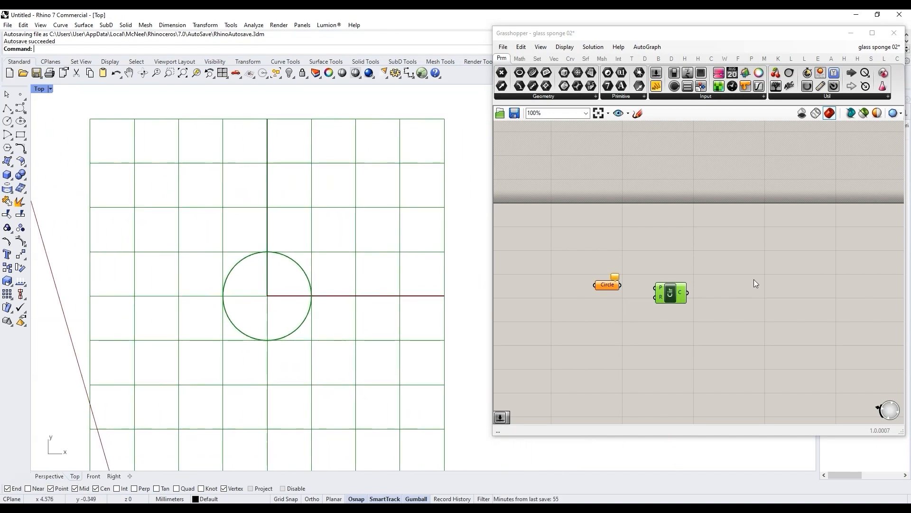
Add a Curve parameter fed by the Circle component's output, and turn off the Circle component's preview
{"action": "double_click", "coordinate": [730, 306]}
{"action": "type", "text": "curve"}
{"action": "key", "text": "Return"}
{"action": "left_click", "coordinate": [669, 290]}
{"action": "middle_click", "coordinate": [675, 291]}
{"action": "left_click", "coordinate": [696, 269]}
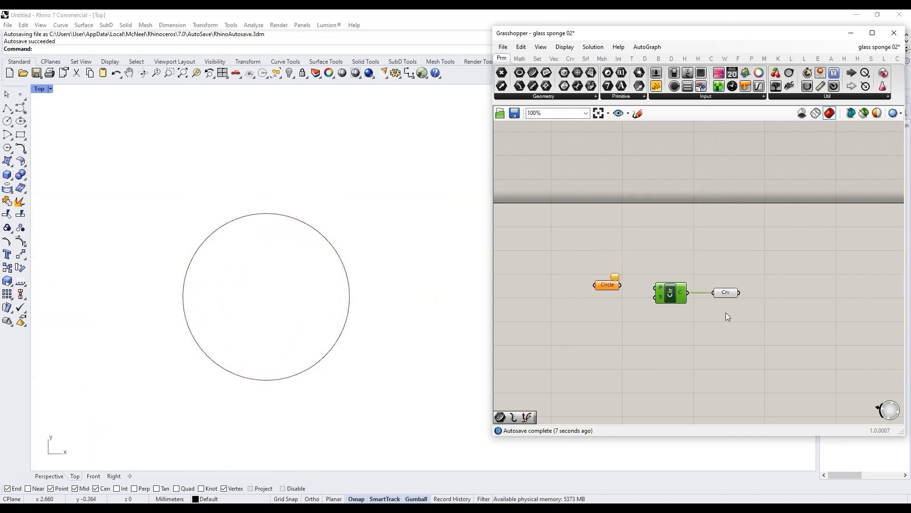
Add a Surface parameter after the Curve parameter and connect the curve's output to it
{"action": "double_click", "coordinate": [800, 280]}
{"action": "type", "text": "surve"}
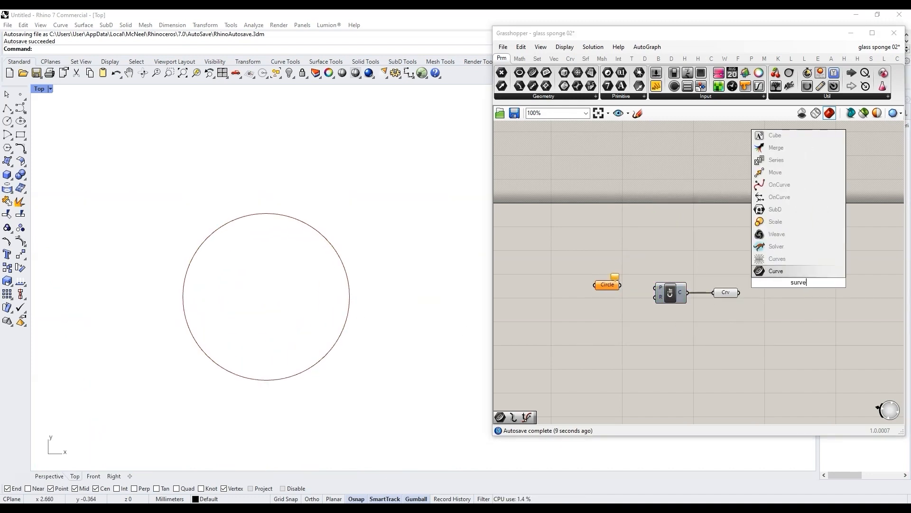
{"action": "key", "text": "BackSpace"}
{"action": "key", "text": "BackSpace"}
{"action": "key", "text": "BackSpace"}
{"action": "key", "text": "BackSpace"}
{"action": "key", "text": "BackSpace"}
{"action": "type", "text": "srf"}
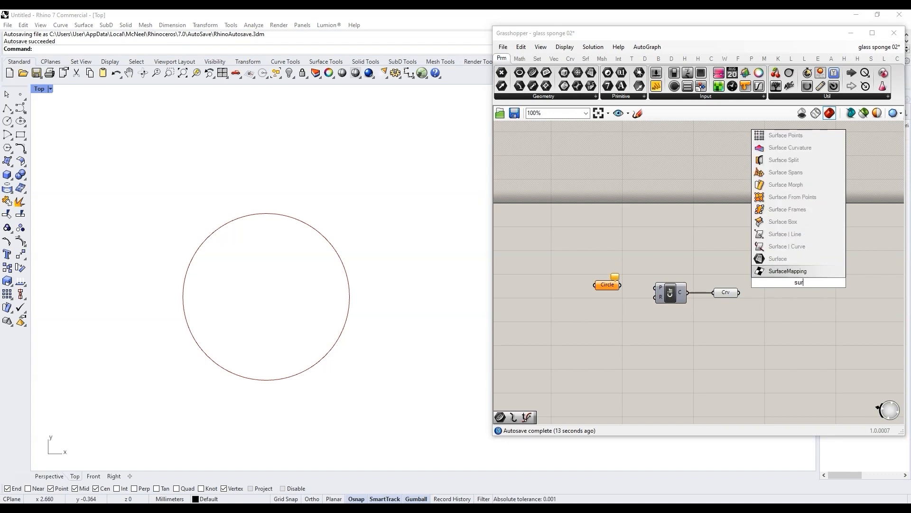
{"action": "key", "text": "Return"}
{"action": "left_click_drag", "start_coordinate": [740, 293], "coordinate": [786, 282]}
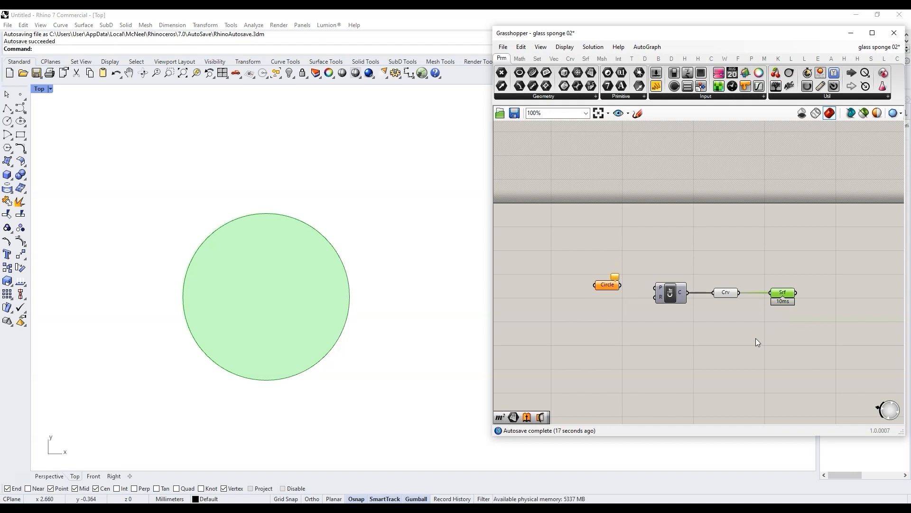
Add an Area component after the Surface parameter and connect the surface to it
{"action": "left_click_drag", "start_coordinate": [756, 338], "coordinate": [659, 257]}
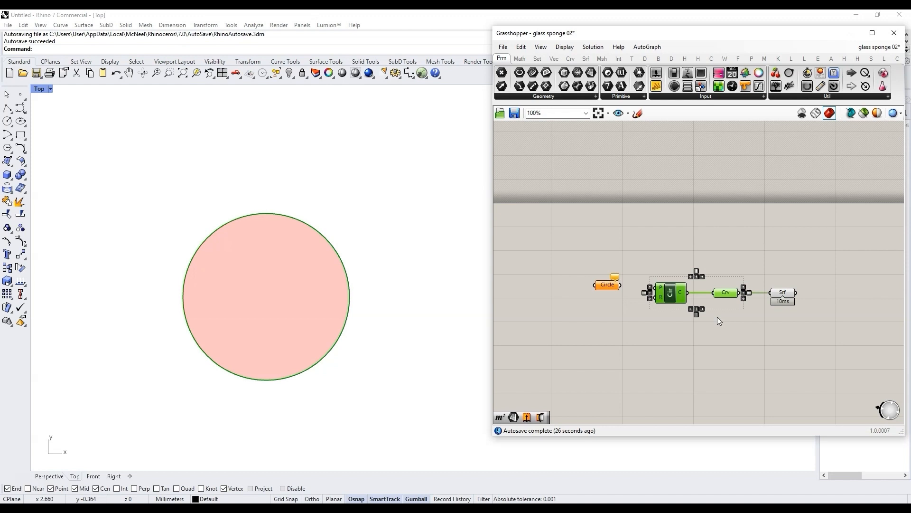
{"action": "left_click", "coordinate": [783, 292]}
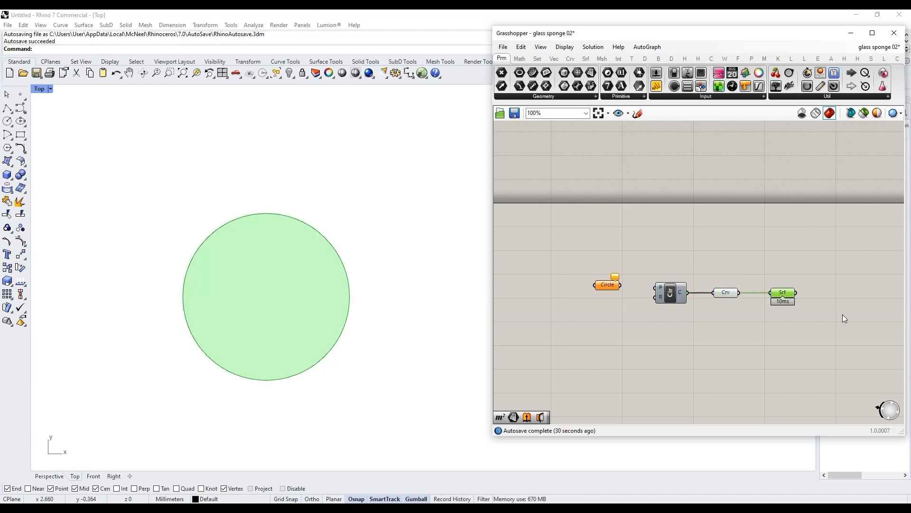
{"action": "double_click", "coordinate": [831, 283]}
{"action": "type", "text": "area"}
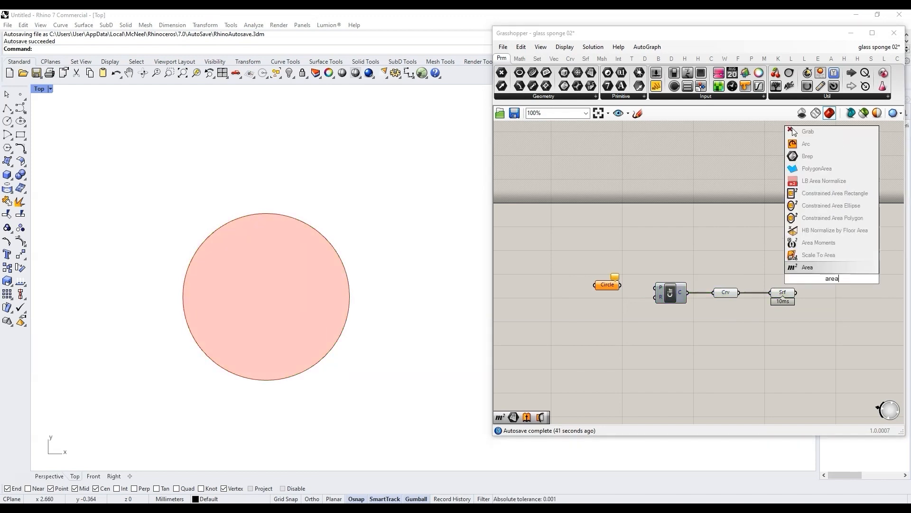
{"action": "key", "text": "Return"}
{"action": "left_click_drag", "start_coordinate": [796, 293], "coordinate": [817, 278]}
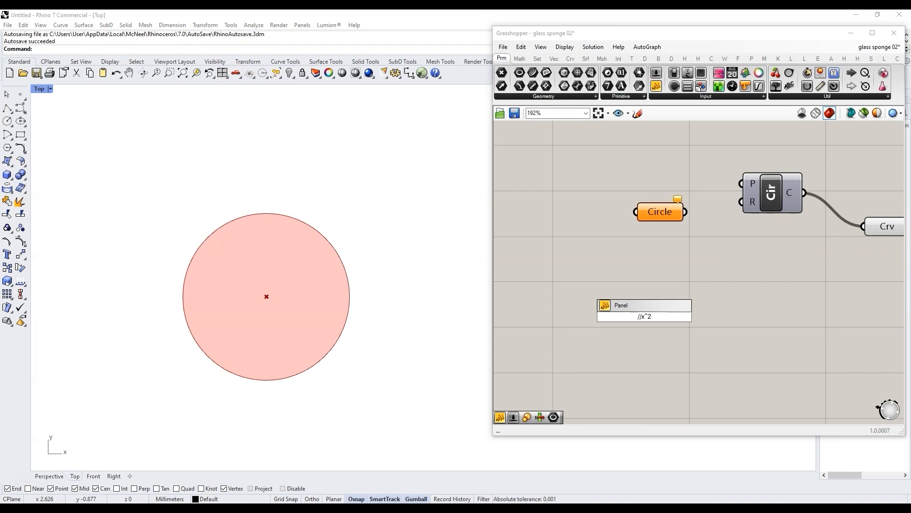
Add a text panel below the Circle parameter containing the inequality x^2 + y^2 <= 1
{"action": "type", "text": "+ y^2 <= 1"}
{"action": "key", "text": "Return"}
{"action": "scroll", "coordinate": [652, 354], "scroll_direction": "up", "scroll_amount": 3}
{"action": "left_click", "coordinate": [775, 368]}
{"action": "scroll", "coordinate": [775, 368], "scroll_direction": "down", "scroll_amount": 1}
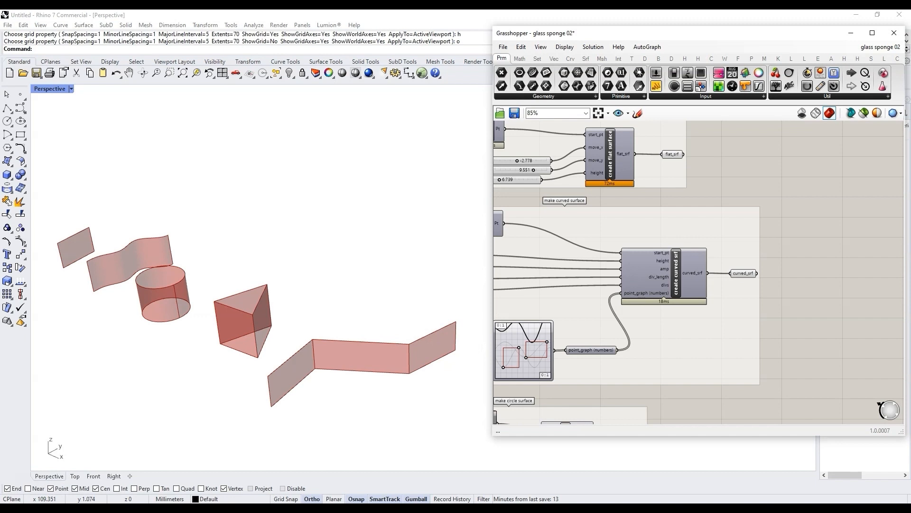
Switch to the Top view and hide its construction grid and grid axes
{"action": "mouse_move", "coordinate": [750, 274]}
{"action": "left_click", "coordinate": [75, 476]}
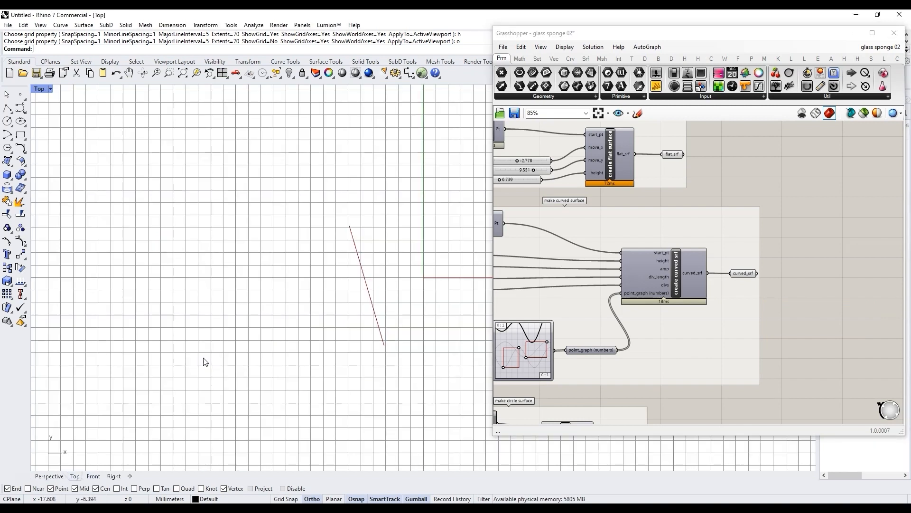
{"action": "scroll", "coordinate": [199, 351], "scroll_direction": "down", "scroll_amount": 8}
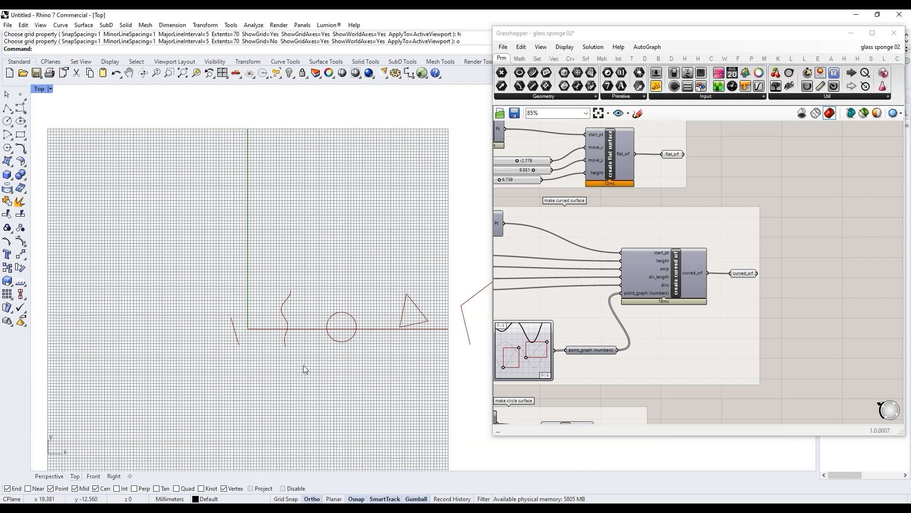
{"action": "type", "text": "Grid"}
{"action": "key", "text": "Return"}
{"action": "type", "text": "h"}
{"action": "key", "text": "Return"}
{"action": "type", "text": "o"}
{"action": "key", "text": "Return"}
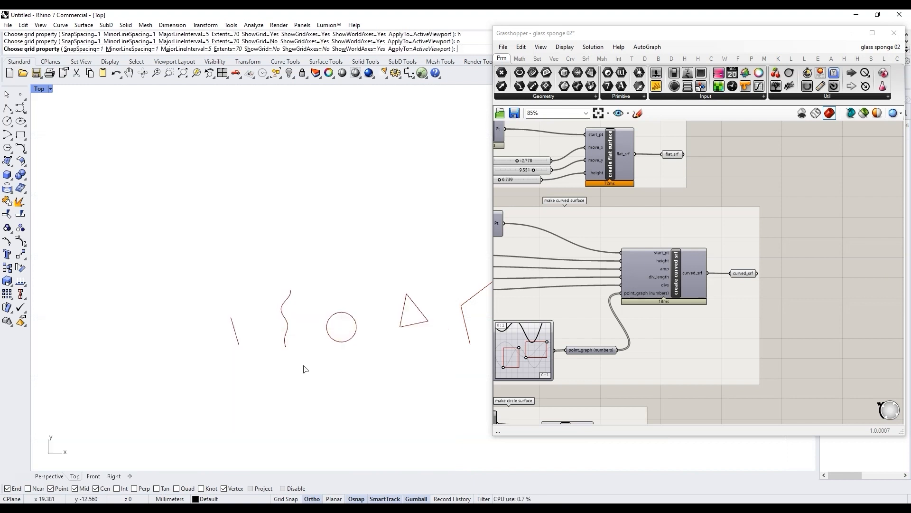
{"action": "scroll", "coordinate": [251, 206], "scroll_direction": "up", "scroll_amount": 3}
{"action": "key", "text": "Return"}
Draw an open S-shaped interpolated curve through four points with Ortho off, in the empty area of the Top view
{"action": "scroll", "coordinate": [626, 280], "scroll_direction": "down", "scroll_amount": 3}
{"action": "right_click_drag", "start_coordinate": [809, 216], "coordinate": [683, 244]}
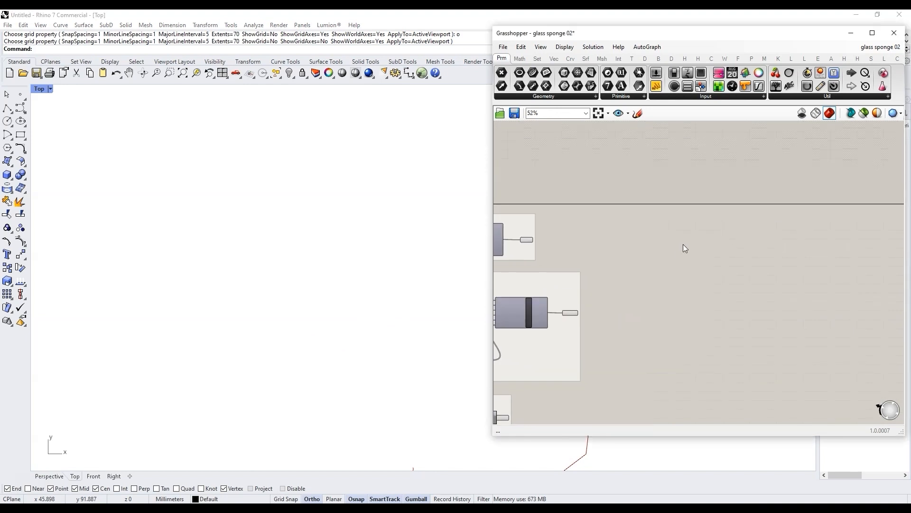
{"action": "scroll", "coordinate": [682, 243], "scroll_direction": "up", "scroll_amount": 3}
{"action": "left_click", "coordinate": [263, 309]}
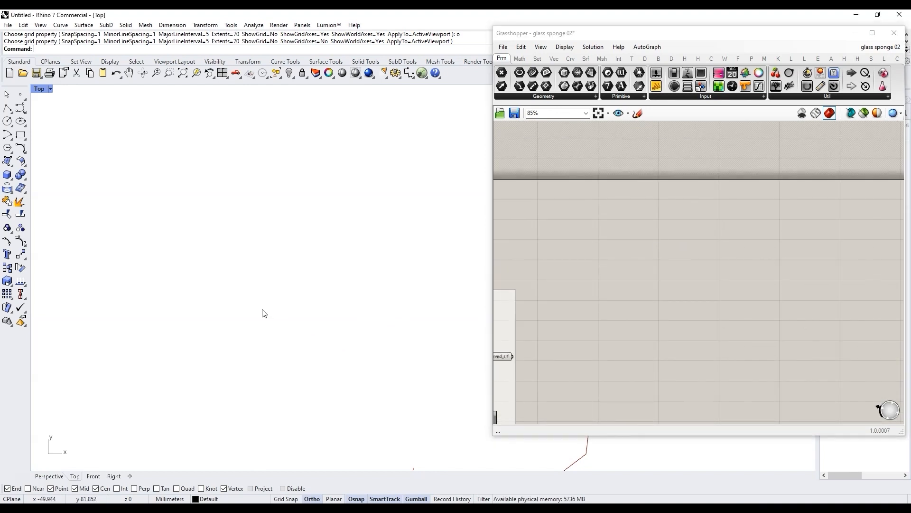
{"action": "type", "text": "ci"}
{"action": "key", "text": "Return"}
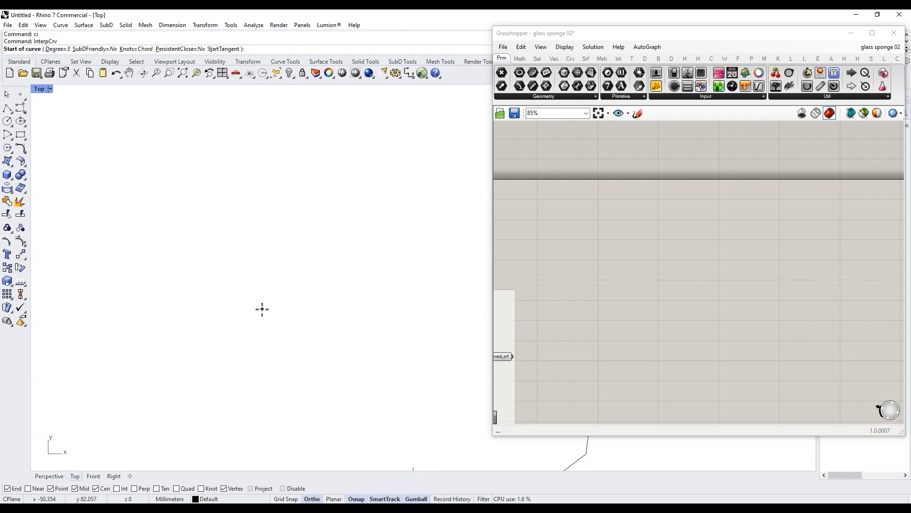
{"action": "left_click", "coordinate": [207, 359]}
{"action": "left_click", "coordinate": [178, 284]}
{"action": "left_click", "coordinate": [312, 499]}
{"action": "left_click", "coordinate": [139, 245]}
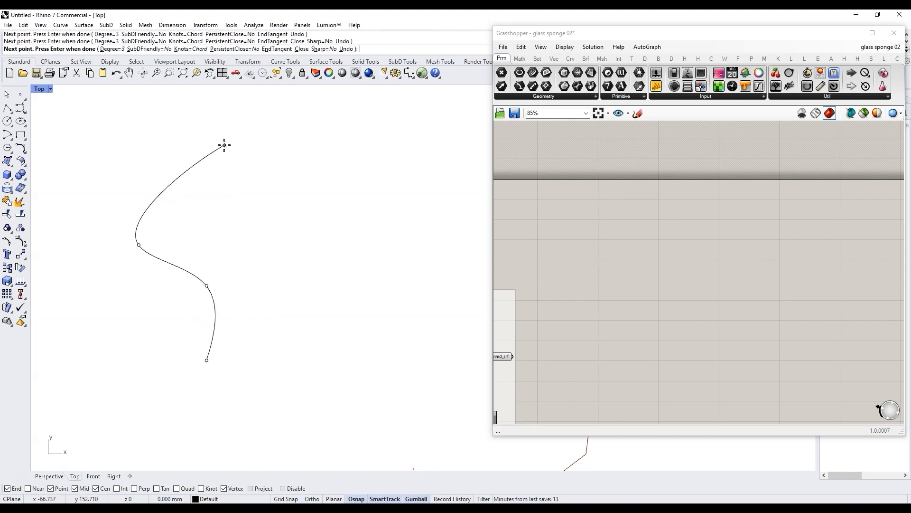
{"action": "left_click", "coordinate": [225, 144]}
{"action": "key", "text": "Return"}
Add a Curve parameter to the empty canvas area and reference the drawn S-shaped curve in it
{"action": "double_click", "coordinate": [605, 231]}
{"action": "type", "text": "curve"}
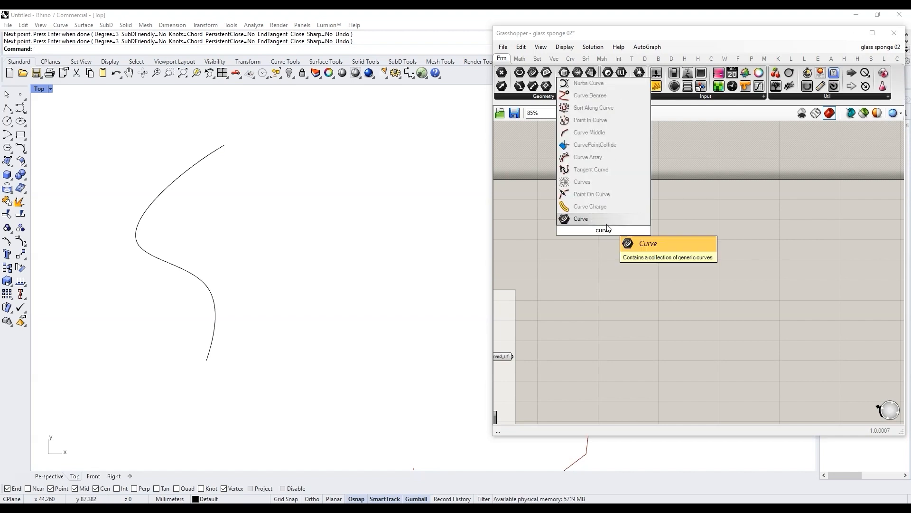
{"action": "key", "text": "Return"}
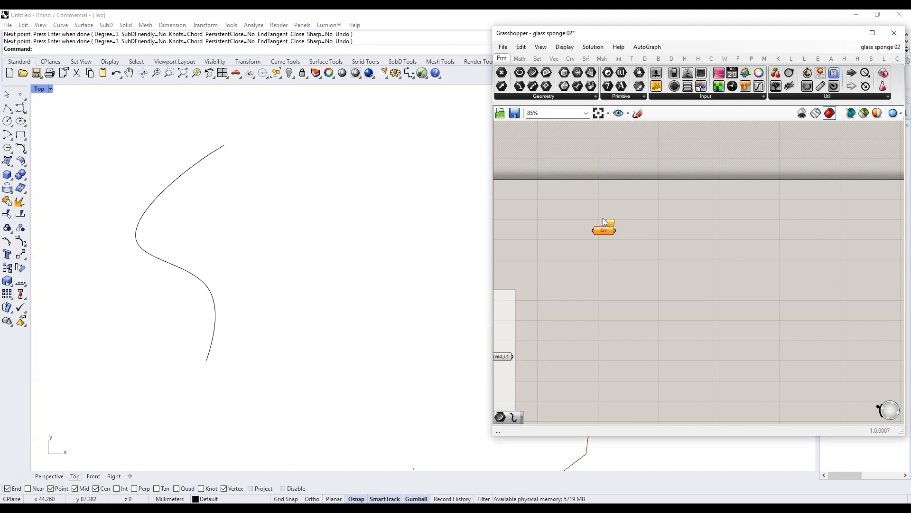
{"action": "right_click", "coordinate": [604, 230]}
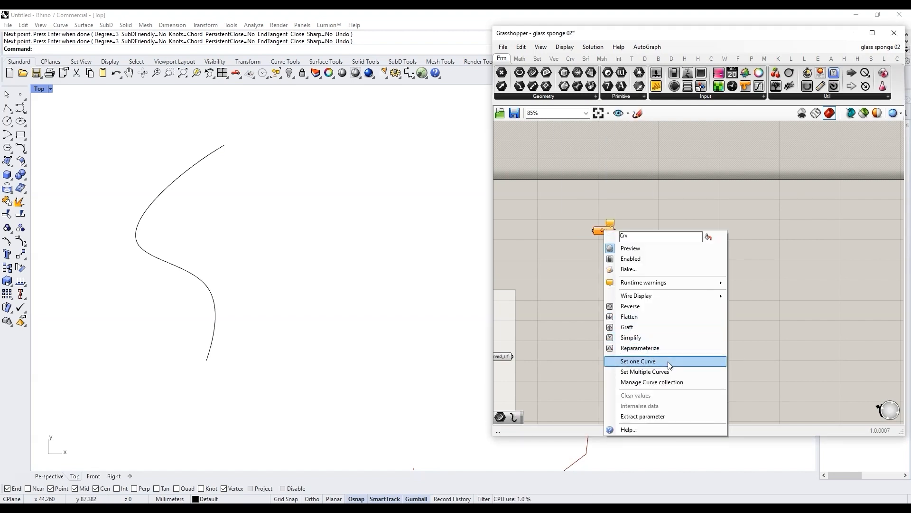
{"action": "left_click", "coordinate": [646, 362]}
{"action": "left_click", "coordinate": [176, 187]}
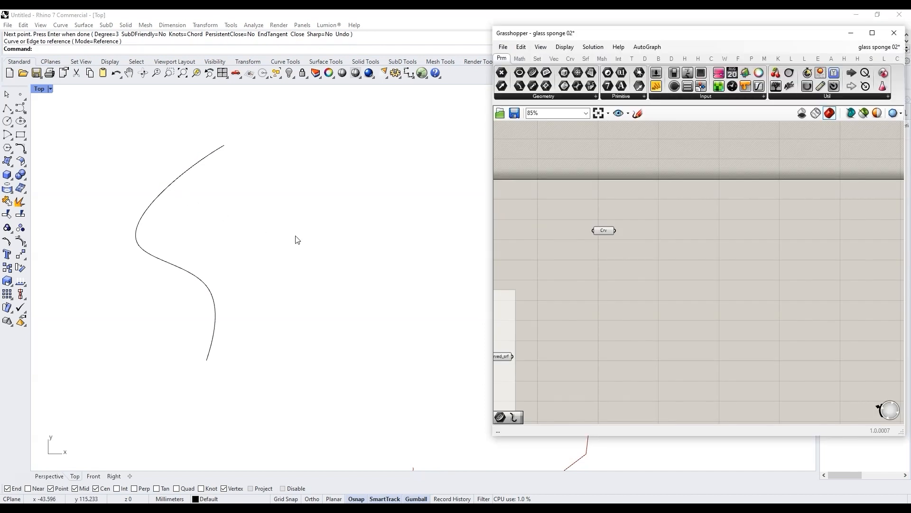
Internalise the curve data in the Crv parameter and delete the original S-shaped curve from Rhino
{"action": "right_click", "coordinate": [602, 232]}
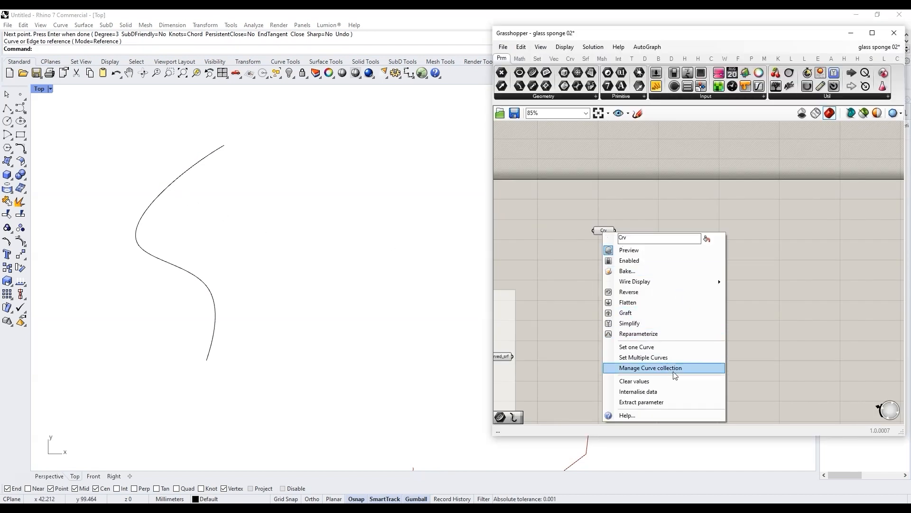
{"action": "left_click_drag", "start_coordinate": [627, 255], "coordinate": [580, 201]}
{"action": "left_click_drag", "start_coordinate": [250, 271], "coordinate": [63, 162]}
{"action": "key", "text": "Delete"}
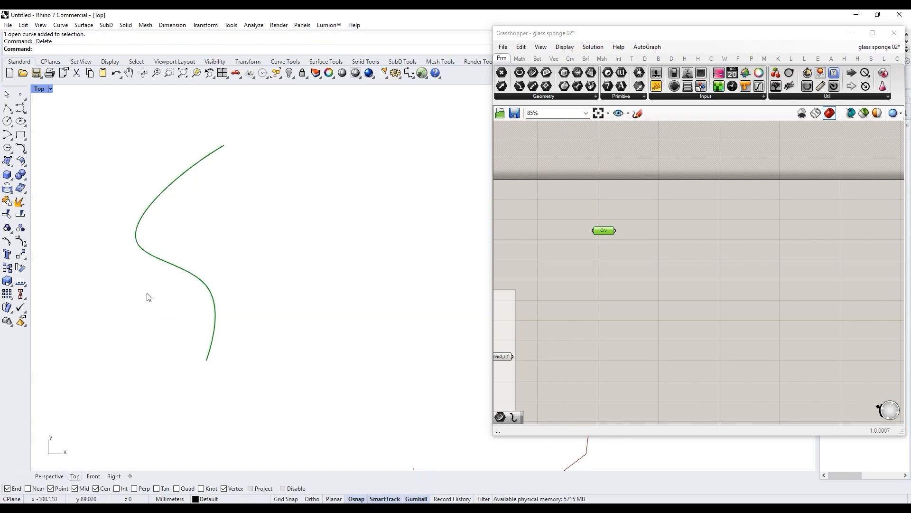
Add an Evaluate Curve component, connect the Crv parameter to its C input and reparameterize that input
{"action": "scroll", "coordinate": [617, 247], "scroll_direction": "up", "scroll_amount": 3}
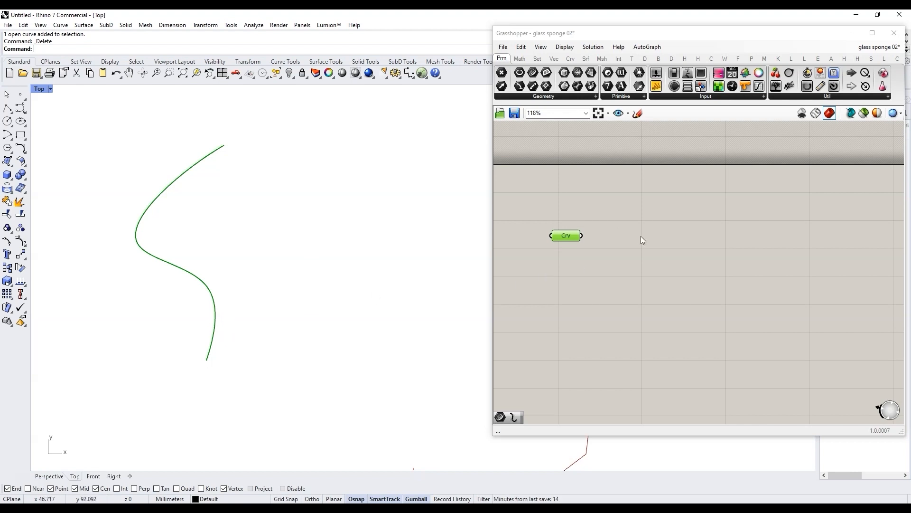
{"action": "double_click", "coordinate": [664, 221]}
{"action": "type", "text": "eval"}
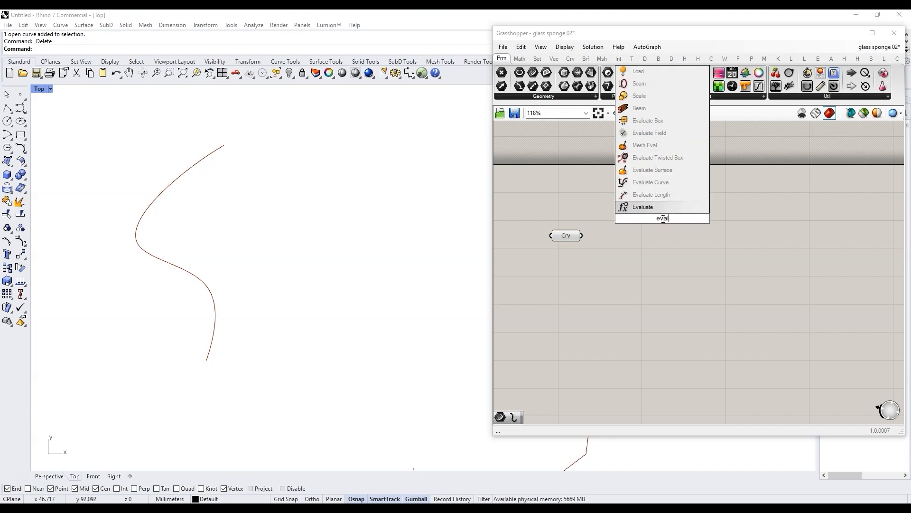
{"action": "left_click", "coordinate": [651, 182]}
{"action": "left_click_drag", "start_coordinate": [582, 235], "coordinate": [620, 235]}
{"action": "left_click", "coordinate": [639, 240]}
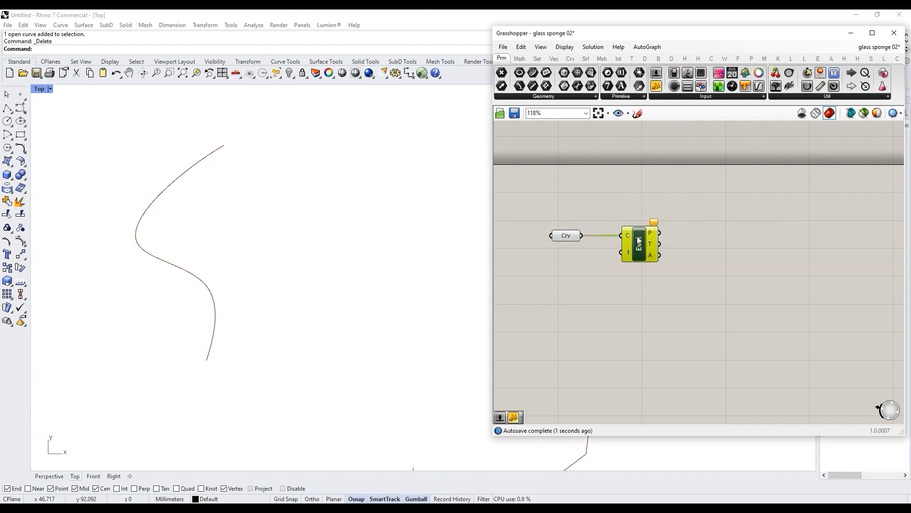
{"action": "right_click", "coordinate": [628, 235]}
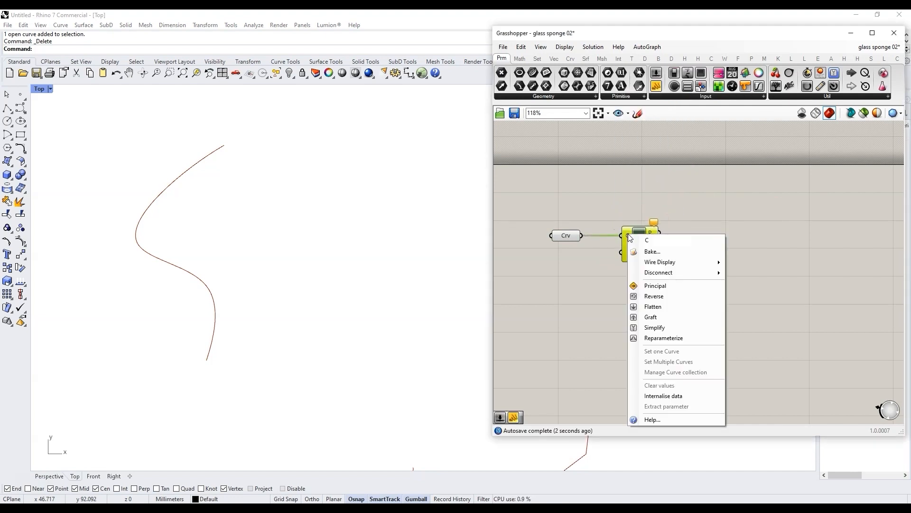
{"action": "left_click", "coordinate": [684, 338]}
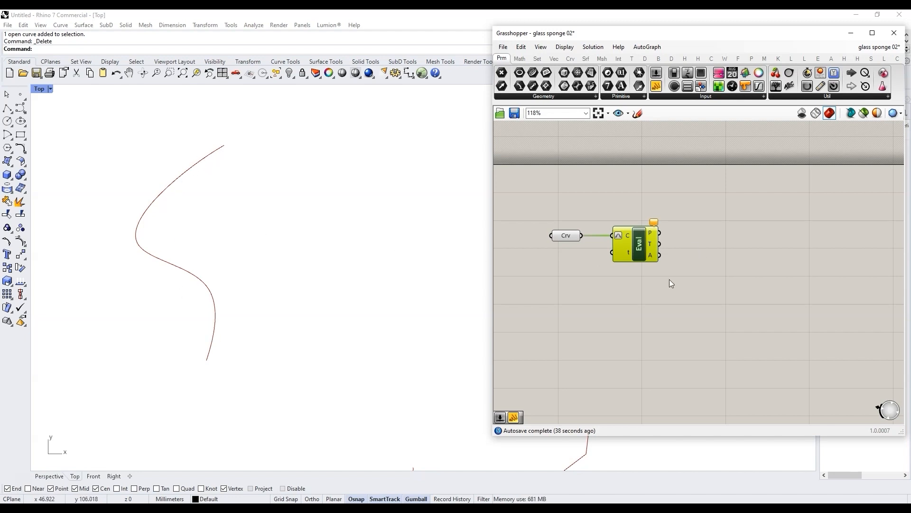
Add a number slider ranging from 0.000 to 1 below the Evaluate Curve component
{"action": "scroll", "coordinate": [671, 280], "scroll_direction": "up", "scroll_amount": 1}
{"action": "double_click", "coordinate": [664, 304]}
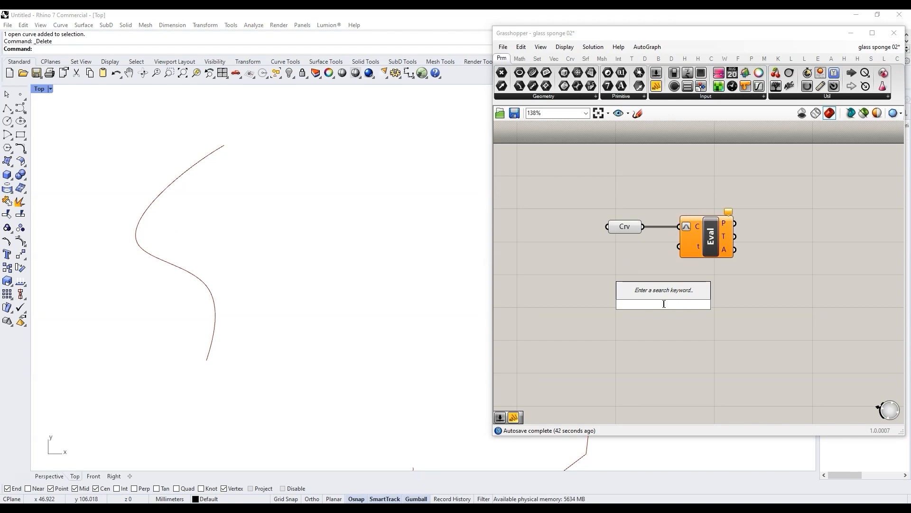
{"action": "type", "text": "0.00"}
{"action": "type", "text": "1"}
{"action": "key", "text": "BackSpace"}
{"action": "type", "text": "0"}
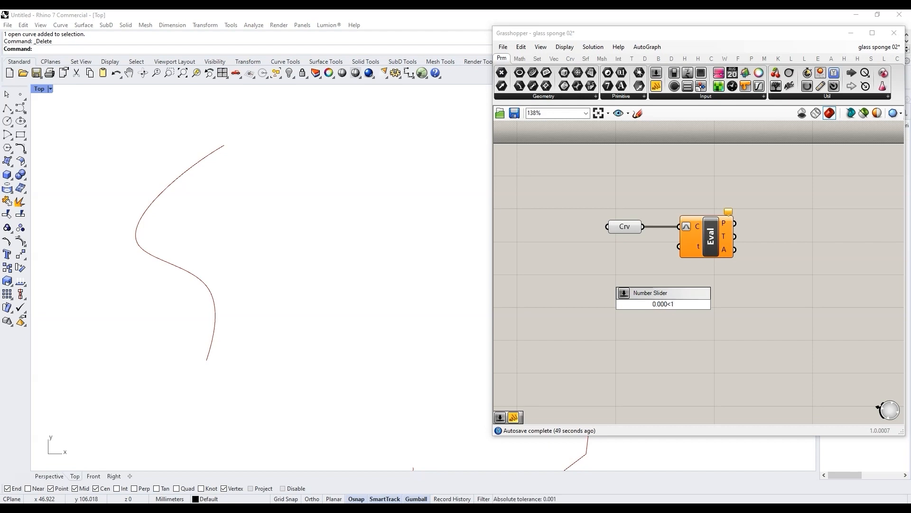
{"action": "key", "text": "Return"}
Connect the slider to Evaluate Curve's t input, set it to 0.650 and place it just below the Crv parameter
{"action": "left_click_drag", "start_coordinate": [719, 305], "coordinate": [679, 246]}
{"action": "left_click_drag", "start_coordinate": [604, 303], "coordinate": [646, 291]}
{"action": "left_click_drag", "start_coordinate": [559, 293], "coordinate": [546, 279]}
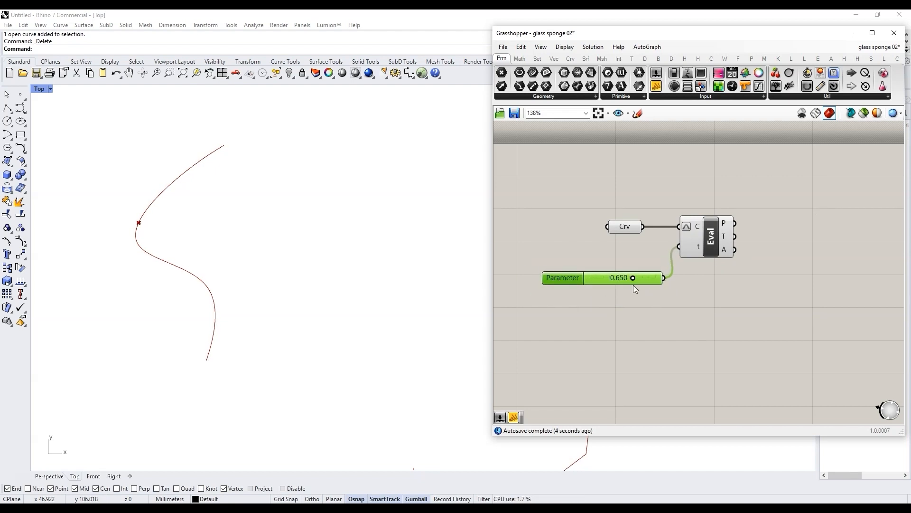
Set the Parameter slider to 0.000 and show the surfaces in the Perspective viewport
{"action": "left_click_drag", "start_coordinate": [644, 278], "coordinate": [590, 291]}
{"action": "left_click", "coordinate": [52, 475]}
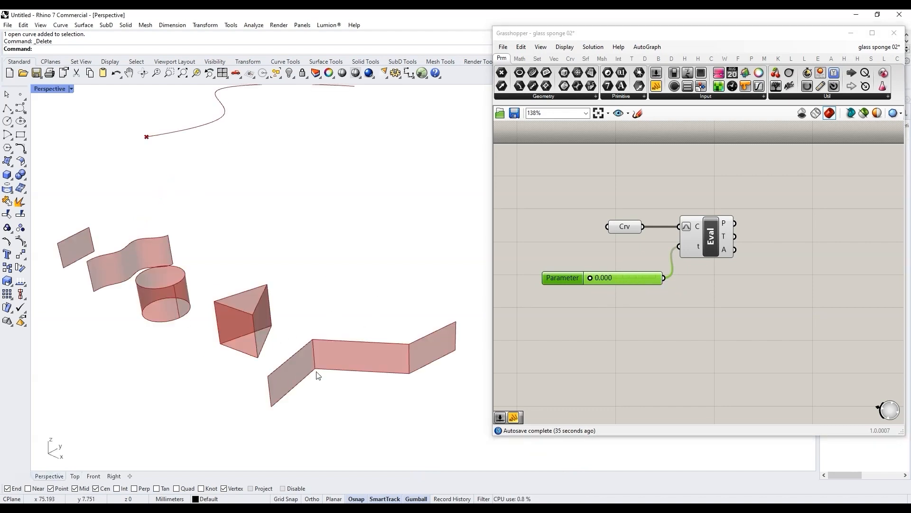
{"action": "scroll", "coordinate": [619, 286], "scroll_direction": "down", "scroll_amount": 2}
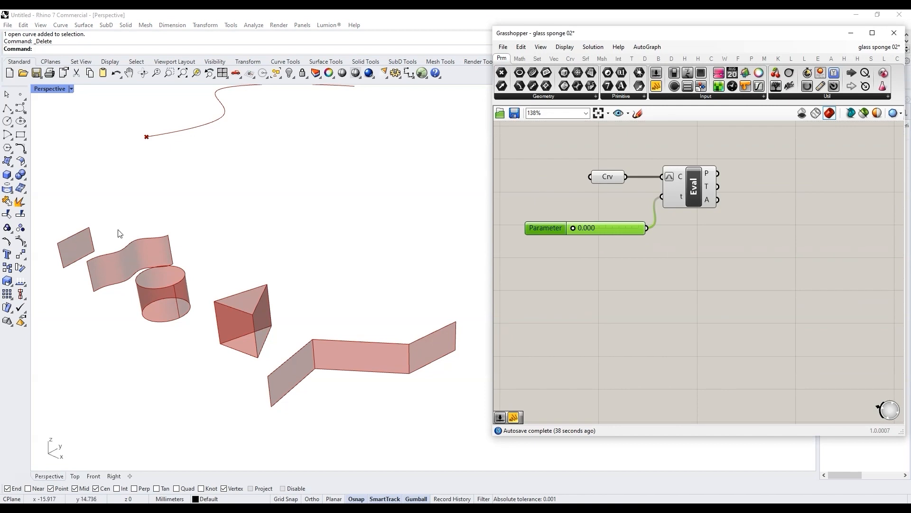
Add an Evaluate Surface component below Evaluate Curve and set the Parameter slider to 0.354
{"action": "double_click", "coordinate": [690, 295]}
{"action": "type", "text": "eval"}
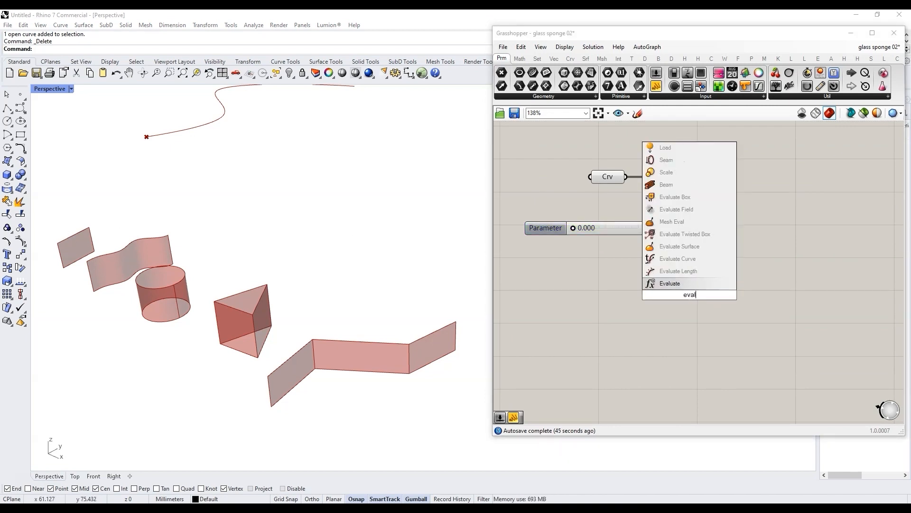
{"action": "left_click", "coordinate": [679, 247]}
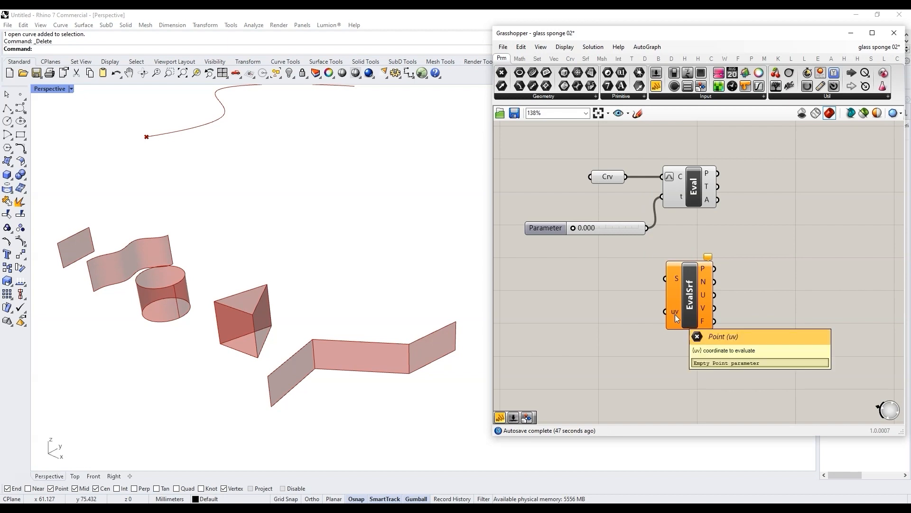
{"action": "left_click_drag", "start_coordinate": [576, 227], "coordinate": [597, 228]}
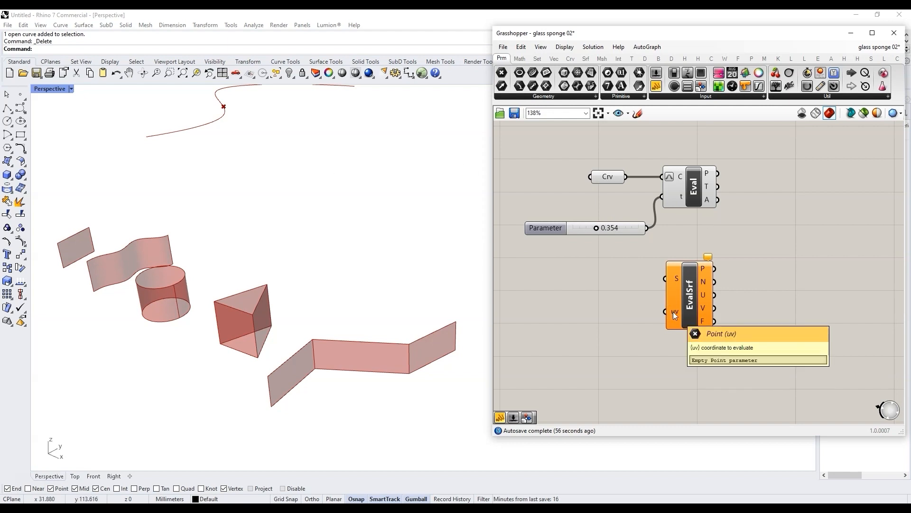
Reparameterize Evaluate Surface's S input and connect the curved_srf parameter to it
{"action": "right_click", "coordinate": [676, 279]}
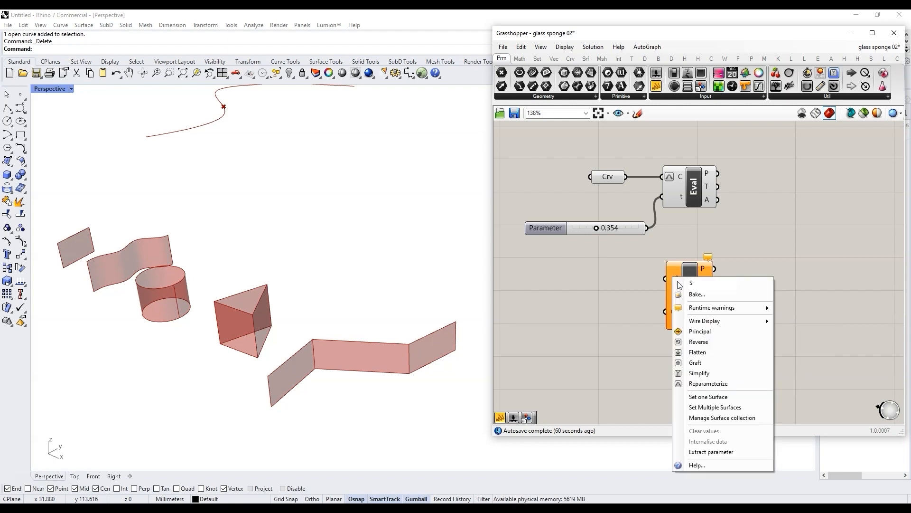
{"action": "left_click", "coordinate": [713, 383]}
{"action": "scroll", "coordinate": [790, 264], "scroll_direction": "down", "scroll_amount": 2}
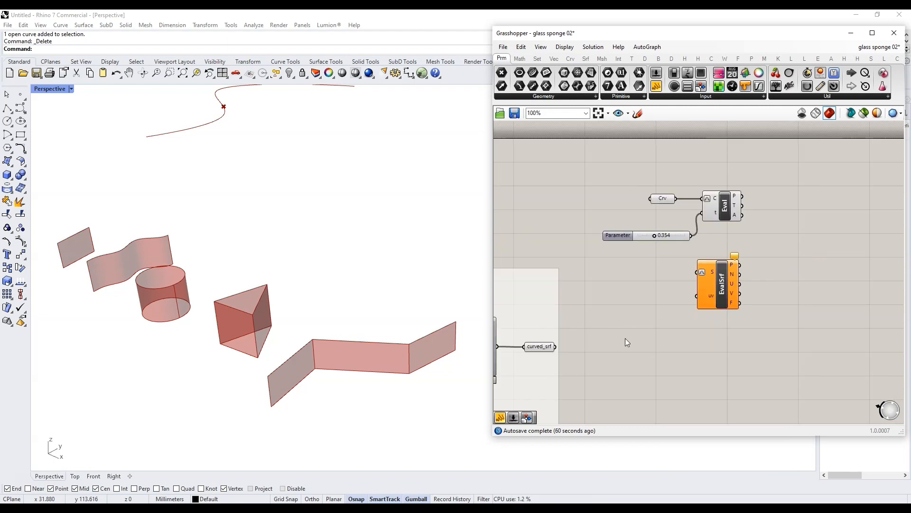
{"action": "left_click", "coordinate": [540, 347]}
{"action": "left_click_drag", "start_coordinate": [555, 346], "coordinate": [694, 272]}
Add an MD Slider below the Parameter slider and move Evaluate Surface to the right, clear of it
{"action": "scroll", "coordinate": [725, 324], "scroll_direction": "up", "scroll_amount": 4}
{"action": "scroll", "coordinate": [739, 324], "scroll_direction": "down", "scroll_amount": 3}
{"action": "double_click", "coordinate": [723, 335]}
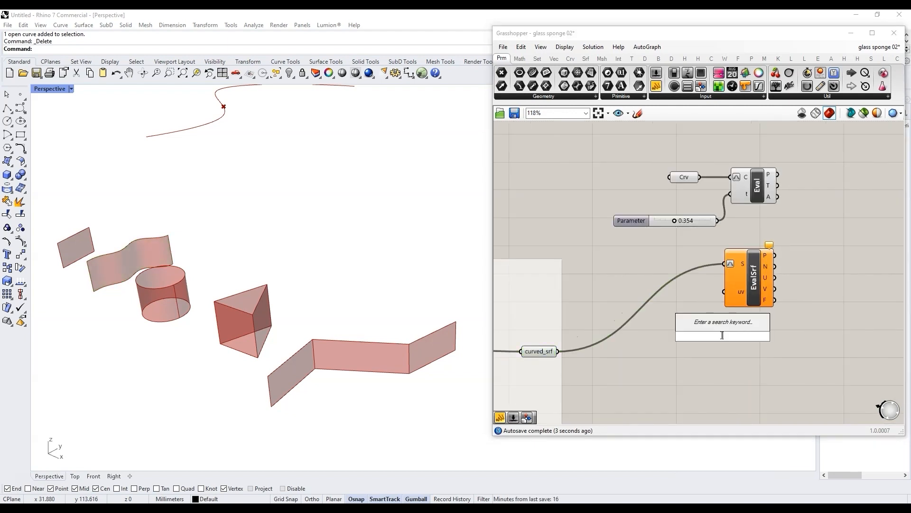
{"action": "type", "text": "md sl"}
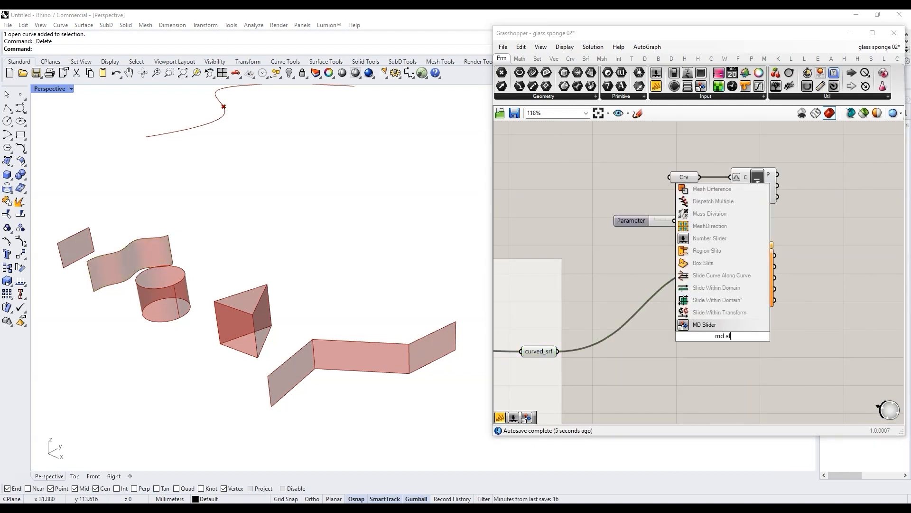
{"action": "left_click", "coordinate": [726, 321]}
{"action": "left_click_drag", "start_coordinate": [744, 345], "coordinate": [706, 355]}
{"action": "left_click_drag", "start_coordinate": [760, 305], "coordinate": [830, 295]}
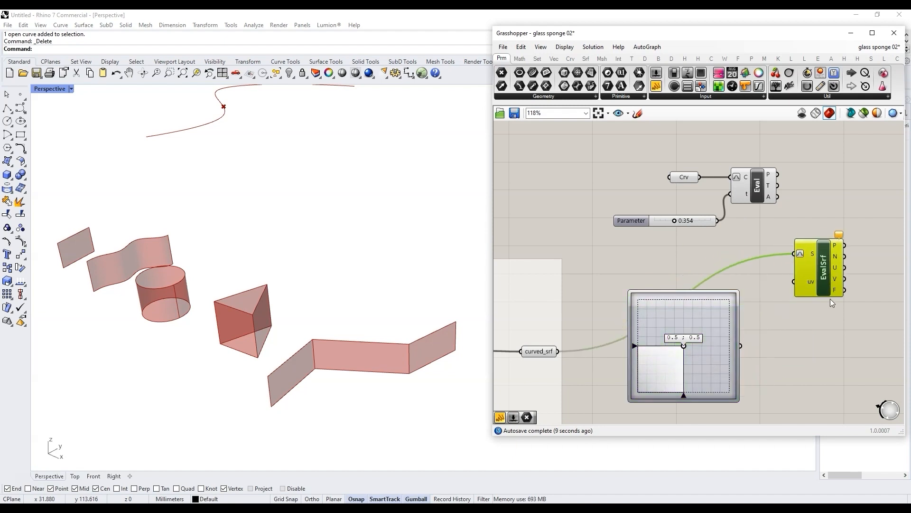
Narrow the MD Slider slightly, then add a Panel to its right and connect the slider's output to it
{"action": "double_click", "coordinate": [831, 340]}
{"action": "type", "text": "panel"}
{"action": "key", "text": "Return"}
{"action": "mouse_move", "coordinate": [739, 344]}
{"action": "left_mouse_down"}
{"action": "mouse_move", "coordinate": [755, 344]}
{"action": "mouse_move", "coordinate": [727, 345]}
{"action": "left_mouse_up"}
{"action": "left_click_drag", "start_coordinate": [732, 346], "coordinate": [785, 341]}
{"action": "left_click_drag", "start_coordinate": [830, 334], "coordinate": [801, 338]}
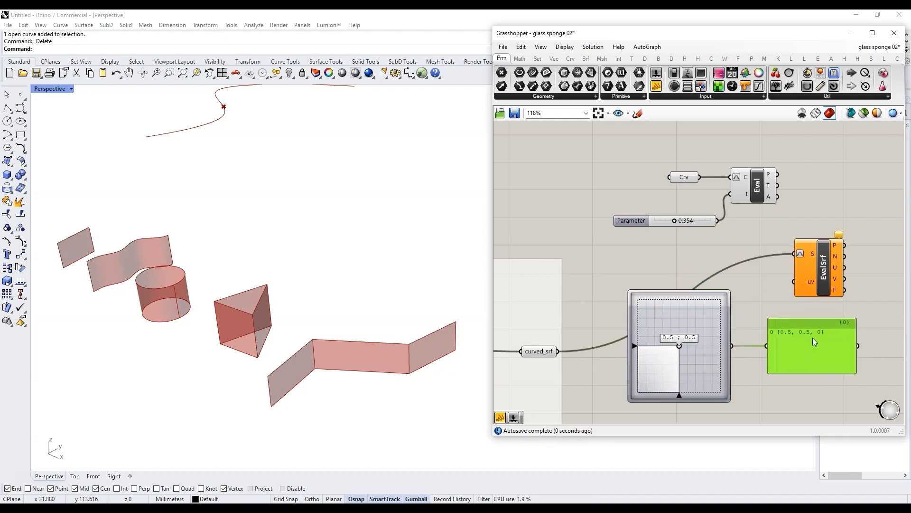
Connect the MD Slider to Evaluate Surface's uv input and shift its point below and to the right of the grid centre
{"action": "scroll", "coordinate": [804, 338], "scroll_direction": "up", "scroll_amount": 3}
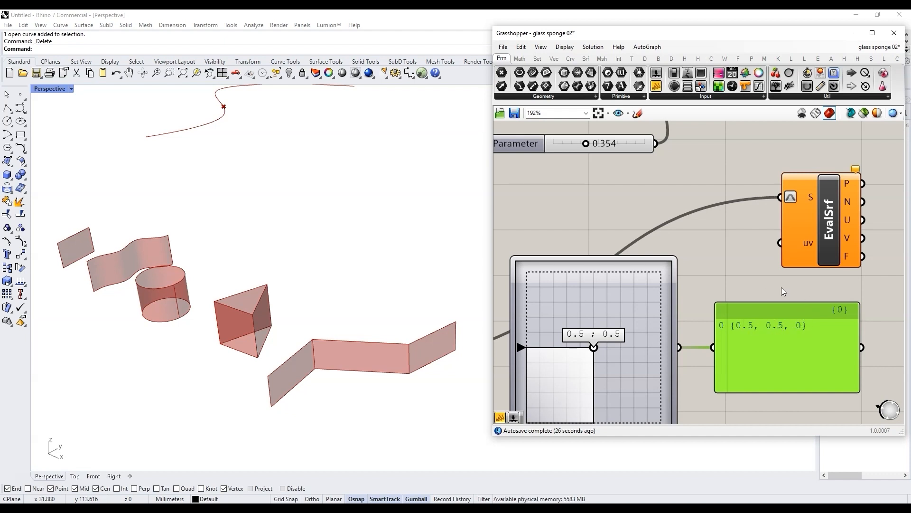
{"action": "scroll", "coordinate": [781, 286], "scroll_direction": "down", "scroll_amount": 1}
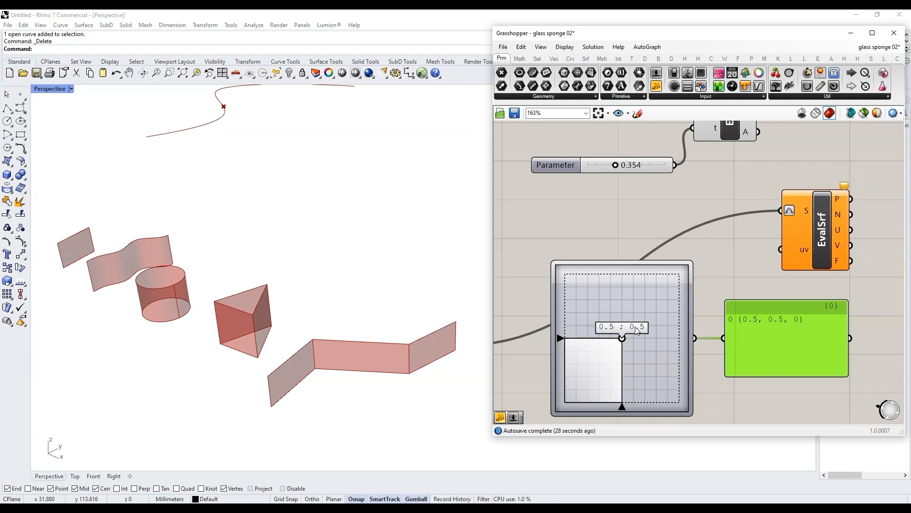
{"action": "left_click_drag", "start_coordinate": [759, 308], "coordinate": [779, 375]}
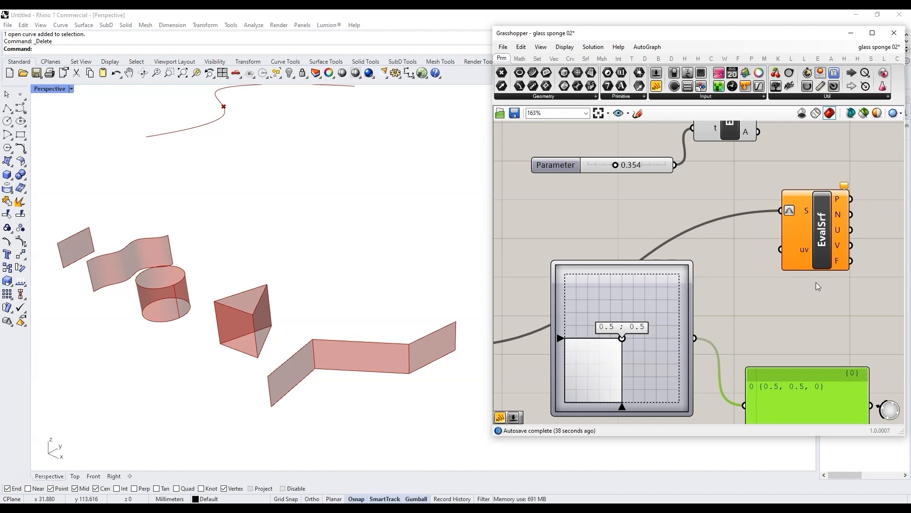
{"action": "left_click_drag", "start_coordinate": [696, 338], "coordinate": [786, 252]}
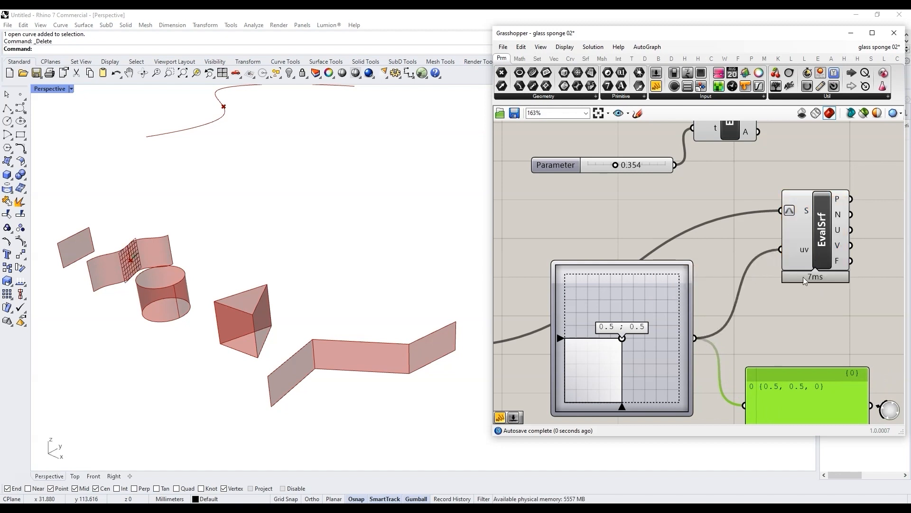
{"action": "left_click_drag", "start_coordinate": [622, 338], "coordinate": [637, 361]}
Delete the Evaluate Curve and Evaluate Surface setups with the Crv parameter, sliders and Panel, keeping the curved_srf group
{"action": "scroll", "coordinate": [634, 278], "scroll_direction": "down", "scroll_amount": 4}
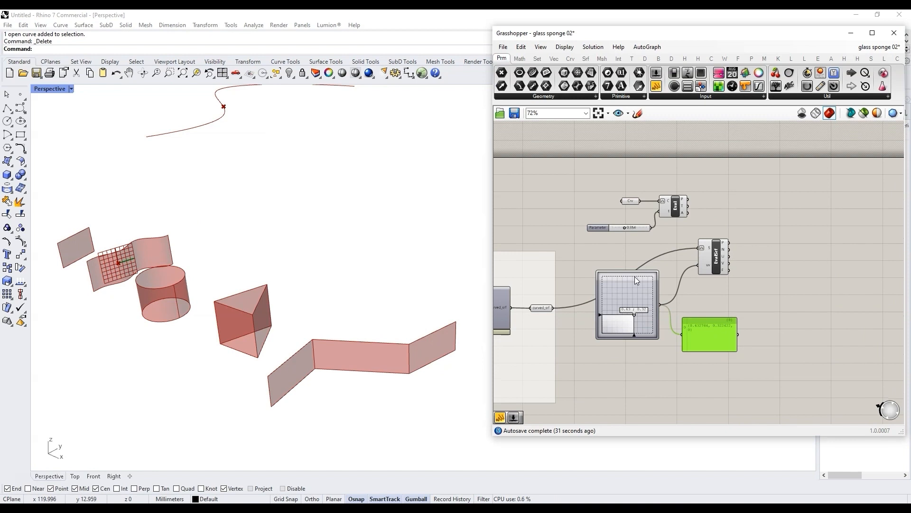
{"action": "scroll", "coordinate": [642, 278], "scroll_direction": "down", "scroll_amount": 1}
{"action": "left_click_drag", "start_coordinate": [776, 351], "coordinate": [592, 186]}
{"action": "key", "text": "Delete"}
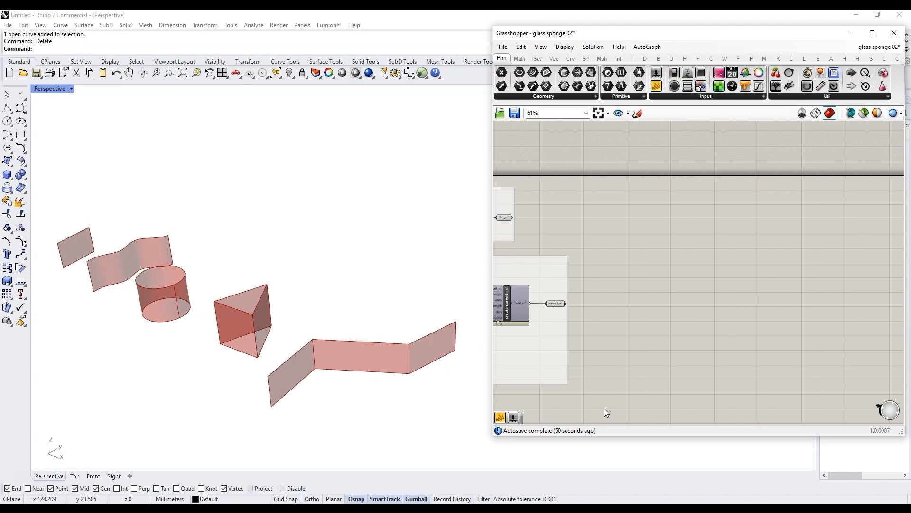
Examine the flat, curved, circular, triangular and zigzag surfaces in the Perspective viewport from several distances and angles
{"action": "scroll", "coordinate": [576, 301], "scroll_direction": "up", "scroll_amount": 3}
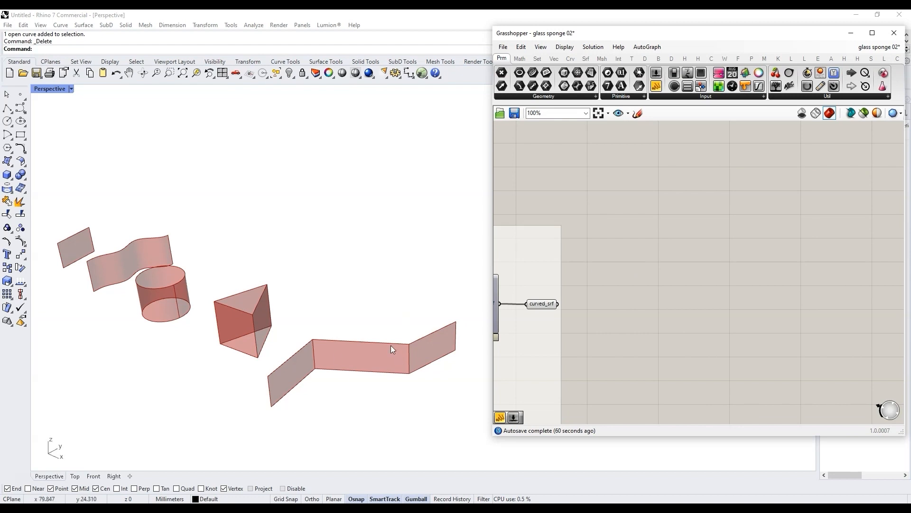
{"action": "scroll", "coordinate": [374, 375], "scroll_direction": "down", "scroll_amount": 3}
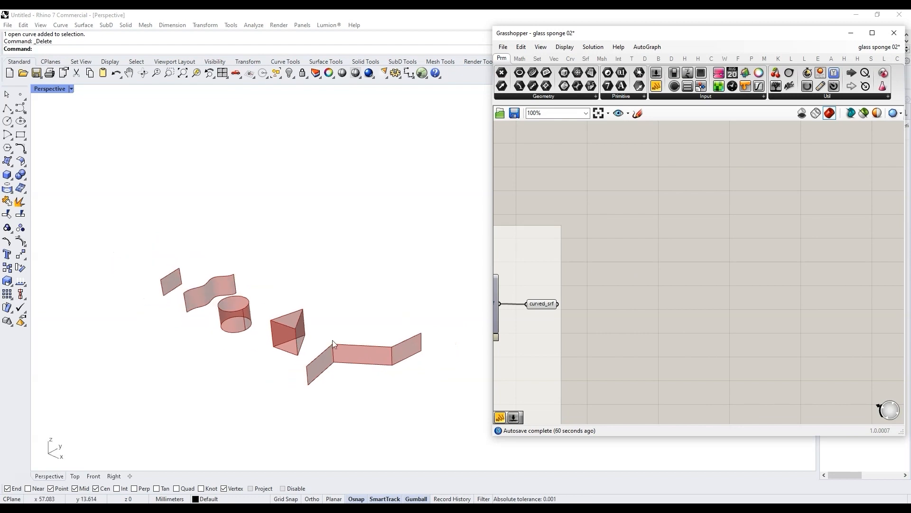
{"action": "scroll", "coordinate": [179, 264], "scroll_direction": "up", "scroll_amount": 5}
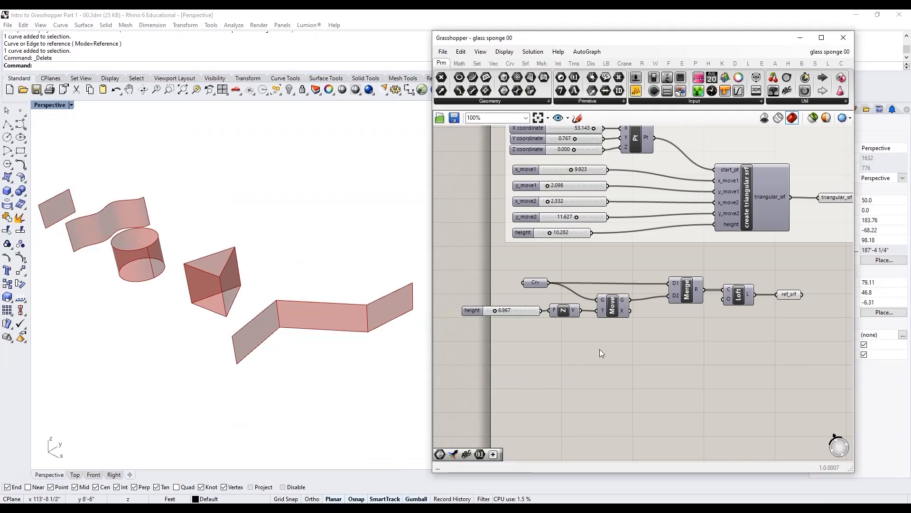
{"action": "scroll", "coordinate": [177, 256], "scroll_direction": "down", "scroll_amount": 3}
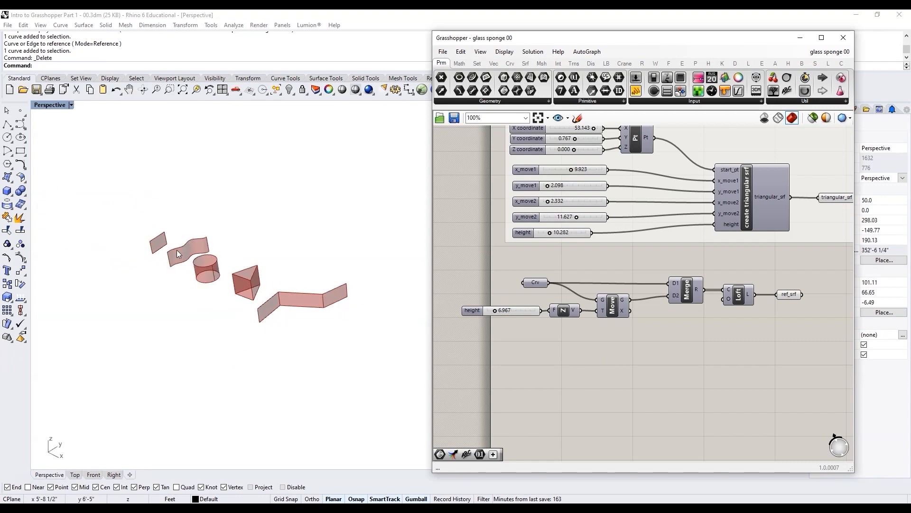
{"action": "scroll", "coordinate": [171, 254], "scroll_direction": "up", "scroll_amount": 6}
{"action": "scroll", "coordinate": [166, 257], "scroll_direction": "down", "scroll_amount": 3}
{"action": "scroll", "coordinate": [334, 359], "scroll_direction": "up", "scroll_amount": 1}
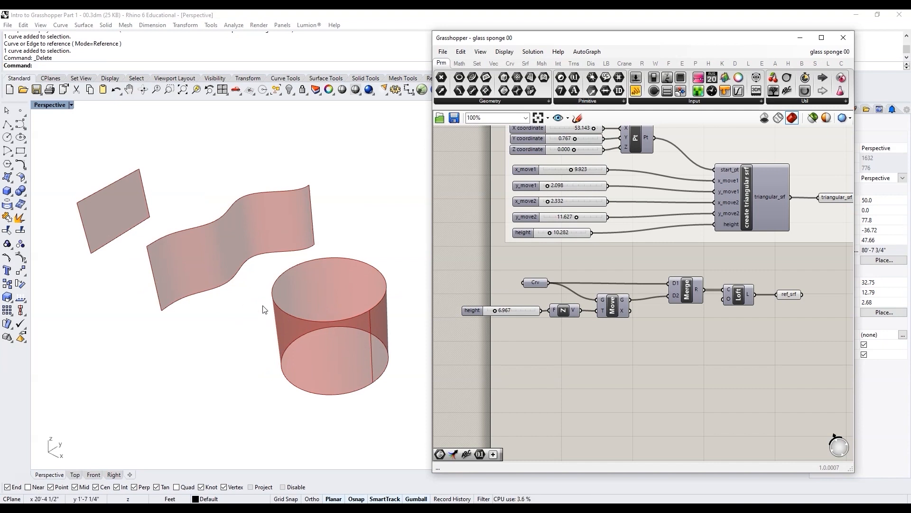
{"action": "scroll", "coordinate": [212, 296], "scroll_direction": "up", "scroll_amount": 5}
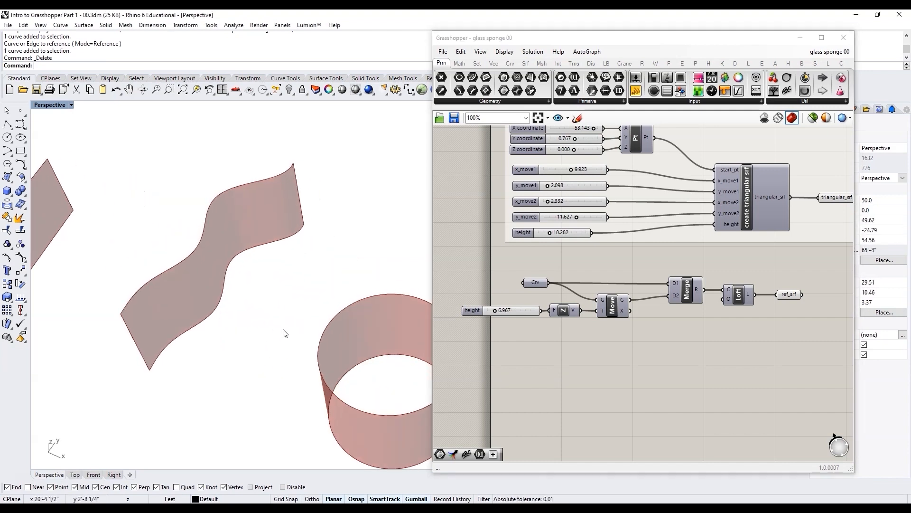
{"action": "scroll", "coordinate": [284, 333], "scroll_direction": "down", "scroll_amount": 3}
{"action": "scroll", "coordinate": [232, 323], "scroll_direction": "up", "scroll_amount": 3}
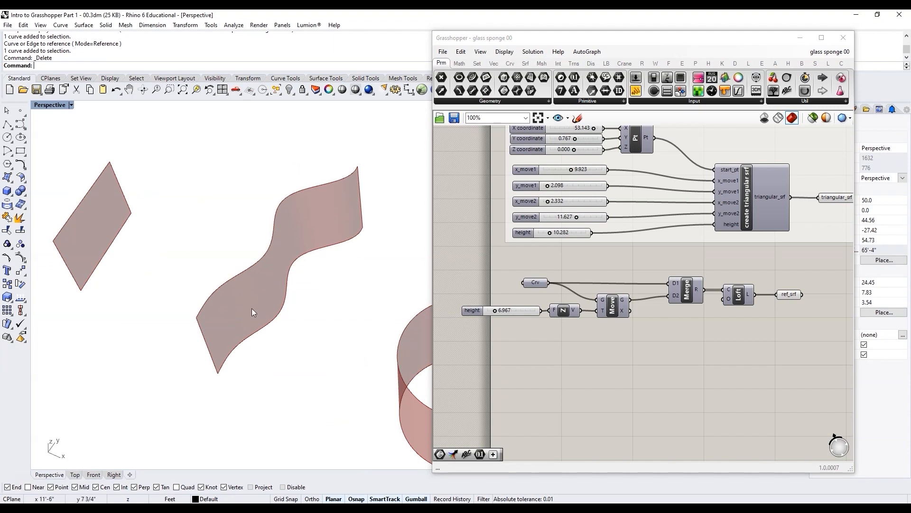
{"action": "scroll", "coordinate": [225, 319], "scroll_direction": "down", "scroll_amount": 3}
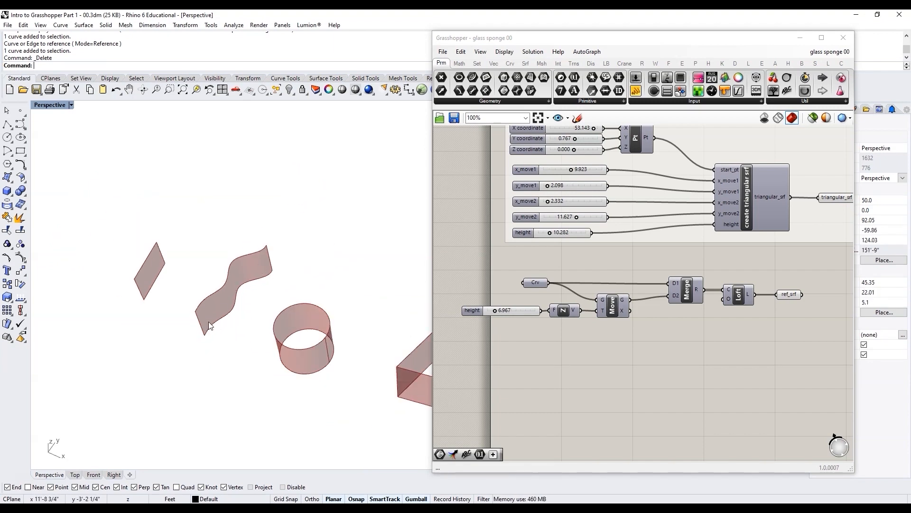
{"action": "scroll", "coordinate": [209, 323], "scroll_direction": "down", "scroll_amount": 3}
{"action": "scroll", "coordinate": [313, 364], "scroll_direction": "up", "scroll_amount": 2}
{"action": "scroll", "coordinate": [336, 373], "scroll_direction": "up", "scroll_amount": 2}
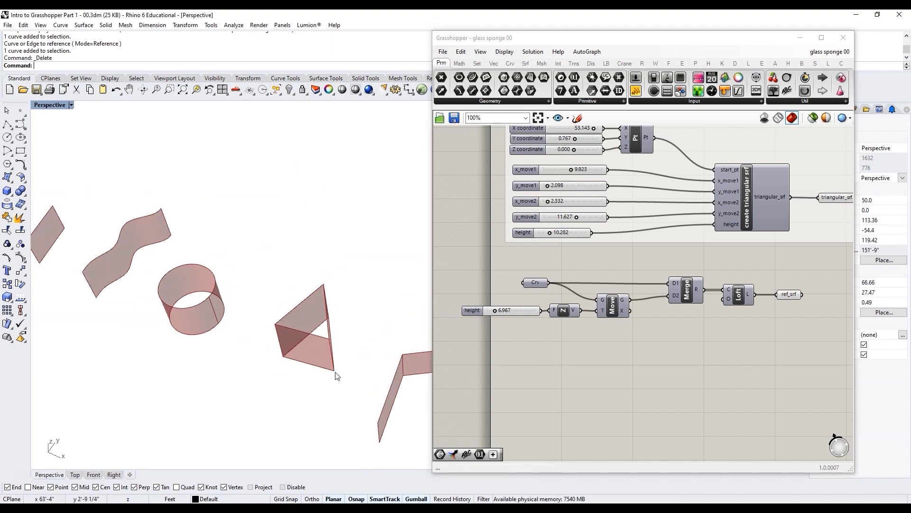
{"action": "scroll", "coordinate": [336, 376], "scroll_direction": "down", "scroll_amount": 3}
{"action": "scroll", "coordinate": [403, 389], "scroll_direction": "up", "scroll_amount": 2}
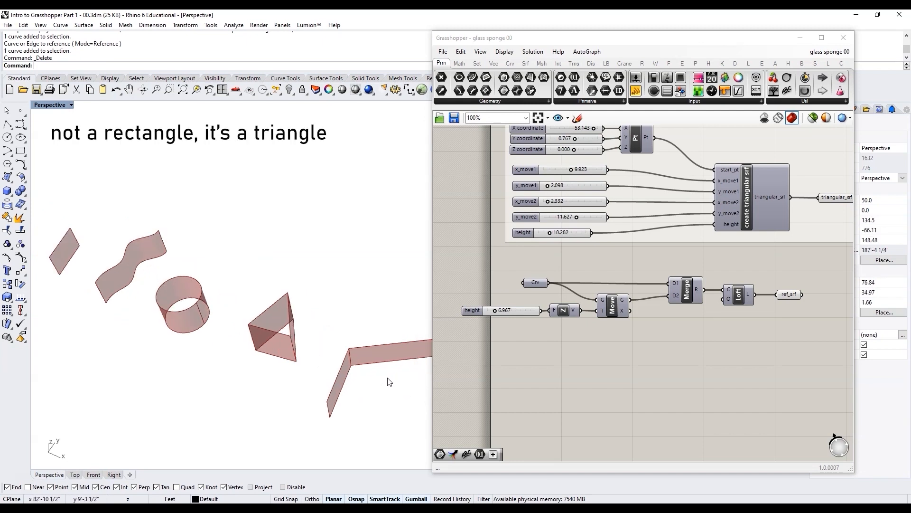
{"action": "scroll", "coordinate": [351, 351], "scroll_direction": "down", "scroll_amount": 2}
{"action": "scroll", "coordinate": [269, 303], "scroll_direction": "up", "scroll_amount": 4}
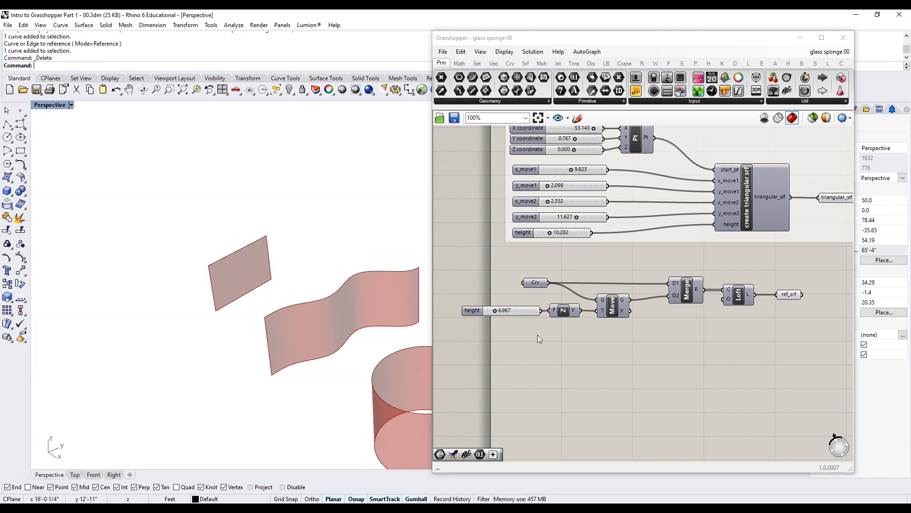
Examine the inputs of the "make triangular surface" group and compare its layout with the other surface definitions
{"action": "scroll", "coordinate": [528, 330], "scroll_direction": "down", "scroll_amount": 3}
{"action": "scroll", "coordinate": [528, 329], "scroll_direction": "up", "scroll_amount": 2}
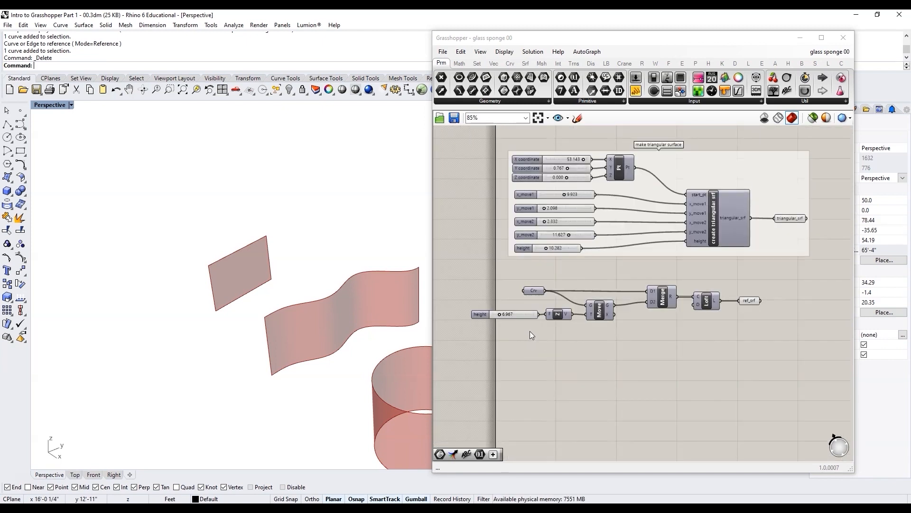
{"action": "scroll", "coordinate": [619, 169], "scroll_direction": "up", "scroll_amount": 3}
{"action": "left_click", "coordinate": [622, 170]}
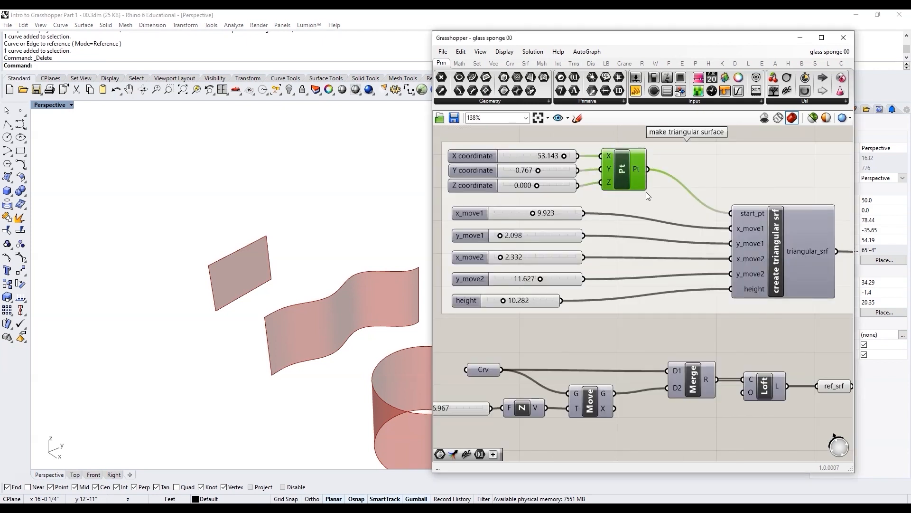
{"action": "scroll", "coordinate": [611, 332], "scroll_direction": "down", "scroll_amount": 3}
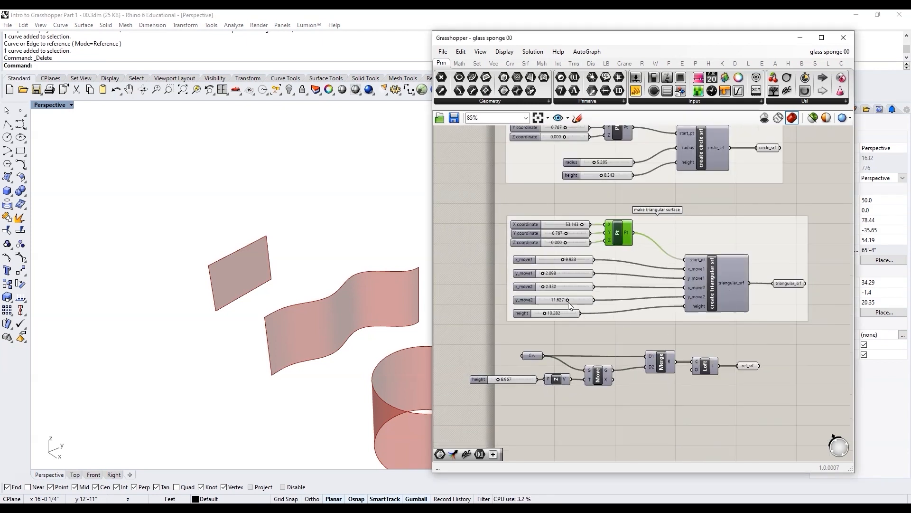
{"action": "scroll", "coordinate": [568, 302], "scroll_direction": "down", "scroll_amount": 2}
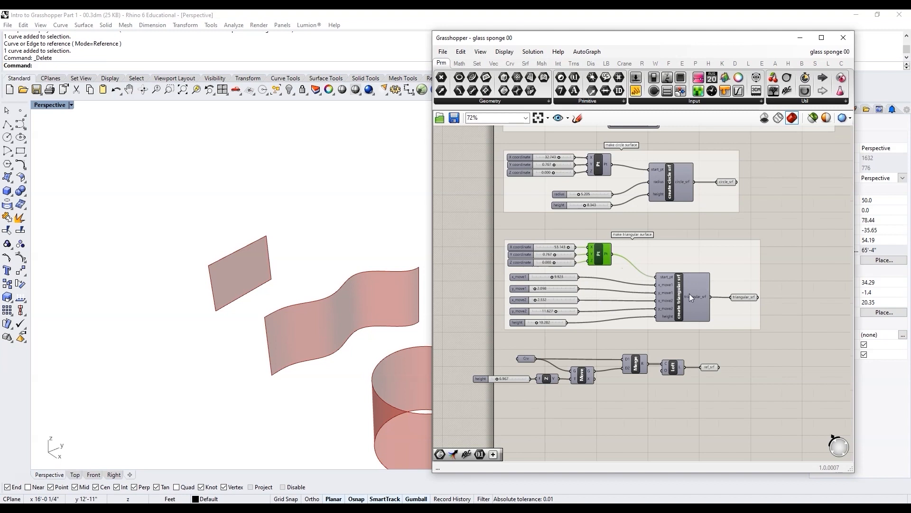
{"action": "scroll", "coordinate": [553, 296], "scroll_direction": "up", "scroll_amount": 4}
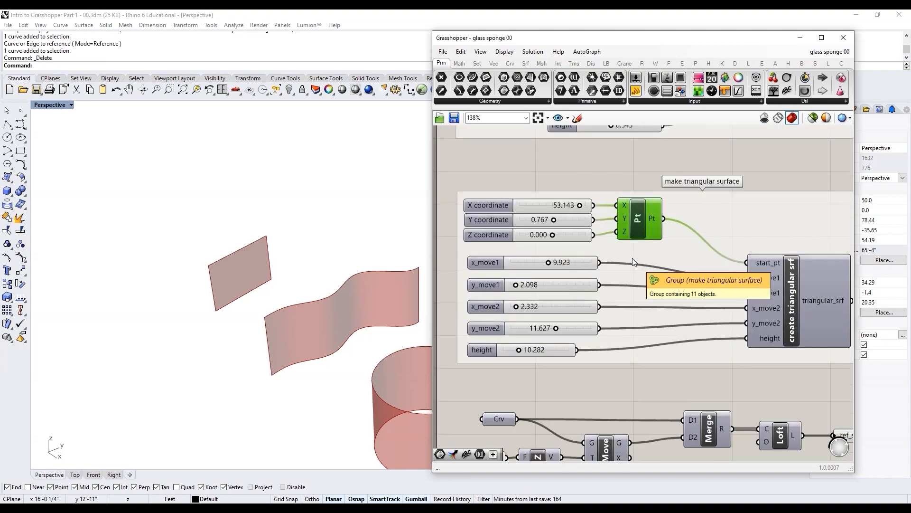
{"action": "scroll", "coordinate": [584, 304], "scroll_direction": "down", "scroll_amount": 4}
{"action": "scroll", "coordinate": [604, 390], "scroll_direction": "down", "scroll_amount": 4}
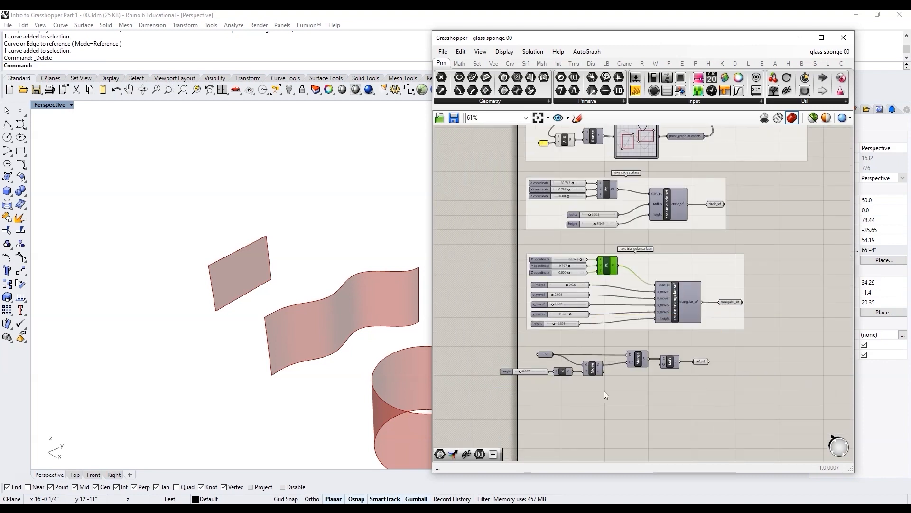
{"action": "scroll", "coordinate": [233, 372], "scroll_direction": "down", "scroll_amount": 3}
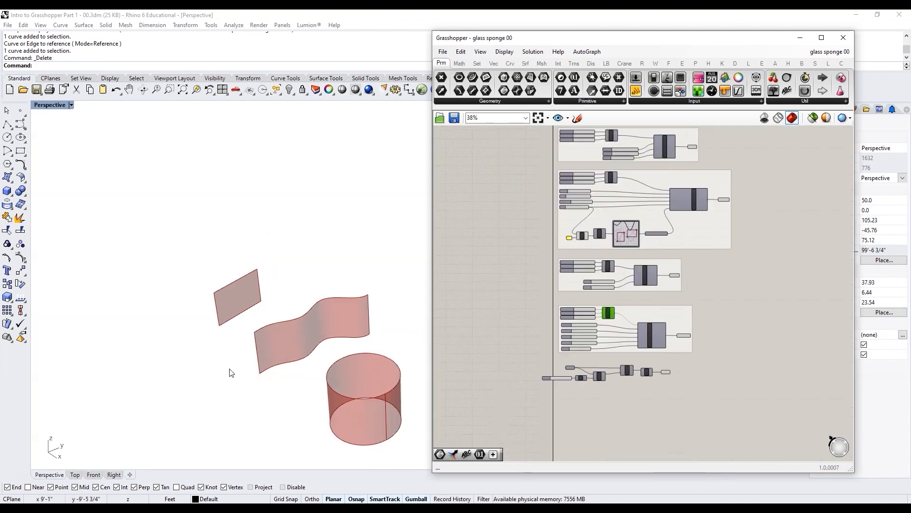
Shift the ref_srf component chain beneath the triangular surface group and group its components
{"action": "scroll", "coordinate": [326, 407], "scroll_direction": "up", "scroll_amount": 4}
{"action": "scroll", "coordinate": [272, 351], "scroll_direction": "down", "scroll_amount": 4}
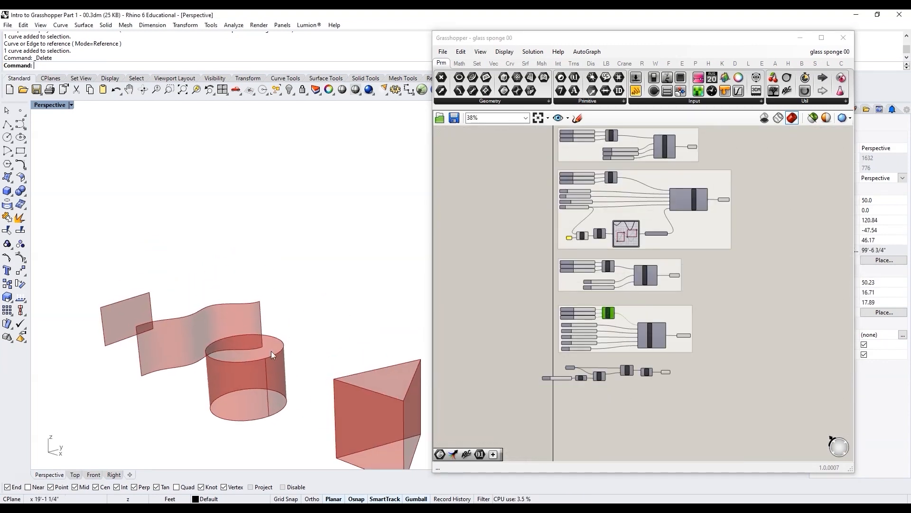
{"action": "scroll", "coordinate": [265, 360], "scroll_direction": "up", "scroll_amount": 4}
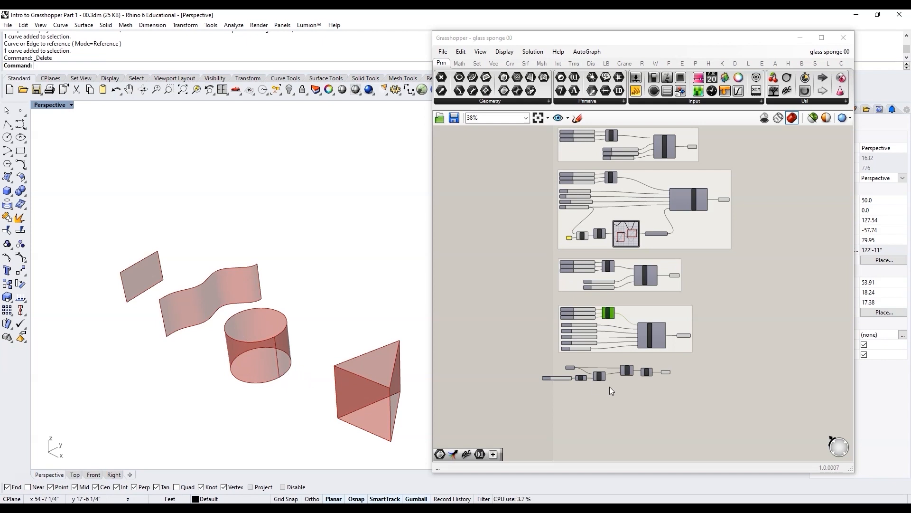
{"action": "scroll", "coordinate": [613, 382], "scroll_direction": "up", "scroll_amount": 5}
{"action": "left_click_drag", "start_coordinate": [780, 403], "coordinate": [470, 347]}
{"action": "left_click_drag", "start_coordinate": [640, 364], "coordinate": [688, 365]}
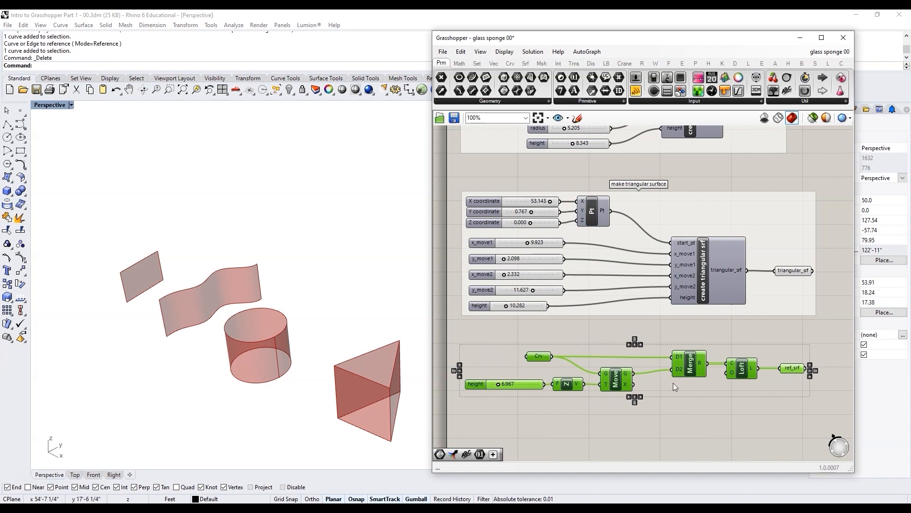
{"action": "key", "text": "ctrl+g"}
Give the new group the light colour of the other groups and name it "make referenced surface"
{"action": "right_click", "coordinate": [664, 386]}
{"action": "right_click", "coordinate": [681, 384]}
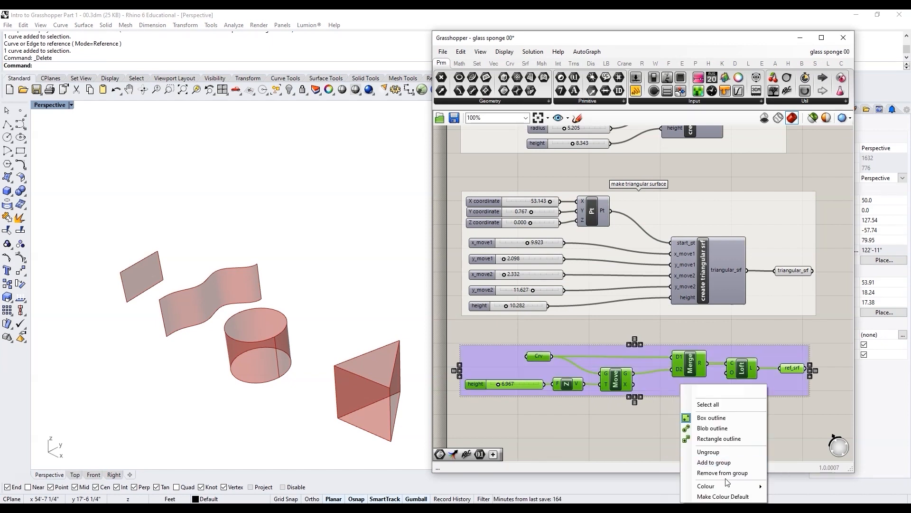
{"action": "mouse_move", "coordinate": [726, 486]}
{"action": "left_click", "coordinate": [862, 367]}
{"action": "left_click", "coordinate": [719, 390]}
{"action": "type", "text": "make referenced surface"}
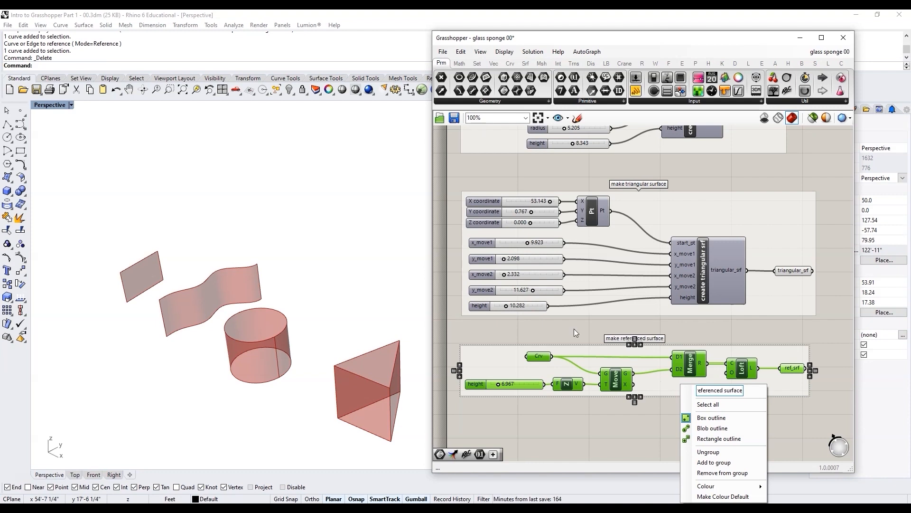
{"action": "left_click", "coordinate": [574, 329]}
Highlight the triangular_srf, ref_srf and circle_srf output parameters one by one to identify their surfaces in the Perspective viewport
{"action": "scroll", "coordinate": [566, 338], "scroll_direction": "down", "scroll_amount": 6}
{"action": "scroll", "coordinate": [664, 321], "scroll_direction": "up", "scroll_amount": 4}
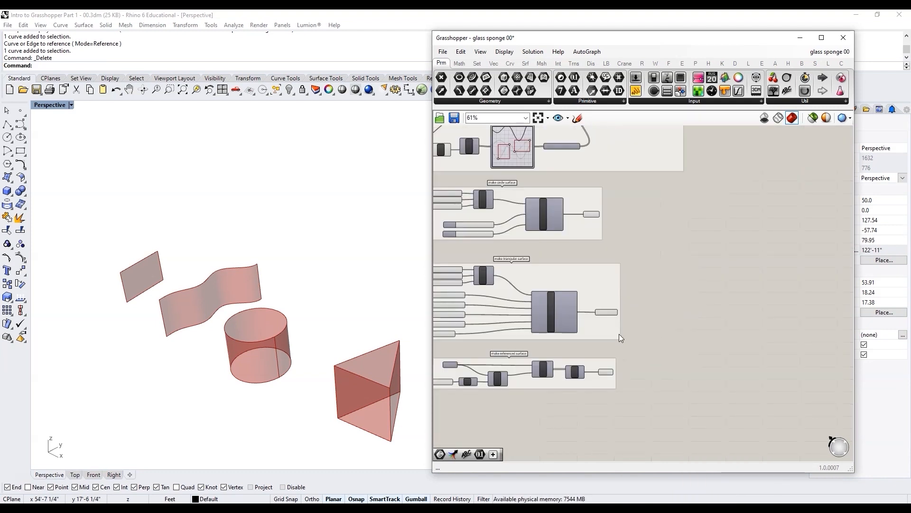
{"action": "scroll", "coordinate": [619, 334], "scroll_direction": "up", "scroll_amount": 3}
{"action": "left_click", "coordinate": [602, 307]}
{"action": "left_click", "coordinate": [601, 389]}
{"action": "scroll", "coordinate": [230, 365], "scroll_direction": "down", "scroll_amount": 2}
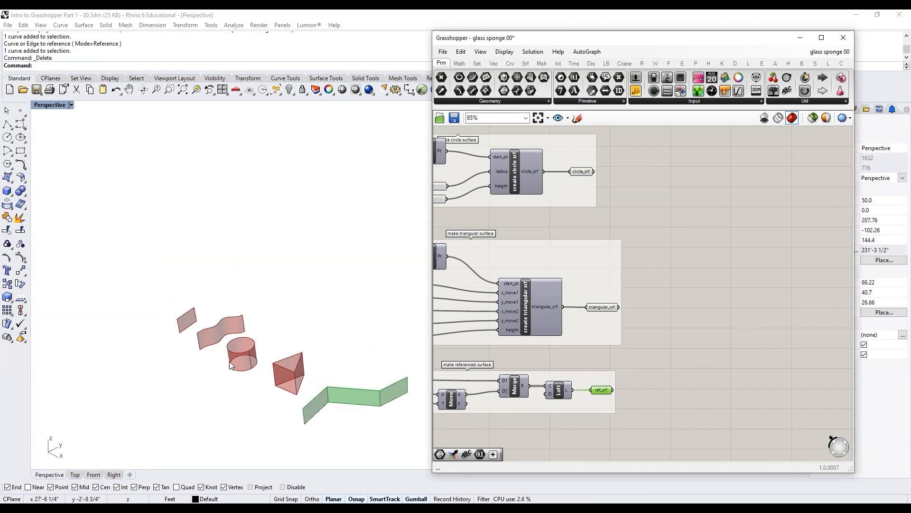
{"action": "scroll", "coordinate": [230, 365], "scroll_direction": "up", "scroll_amount": 2}
{"action": "left_click", "coordinate": [582, 170]}
{"action": "scroll", "coordinate": [612, 275], "scroll_direction": "down", "scroll_amount": 5}
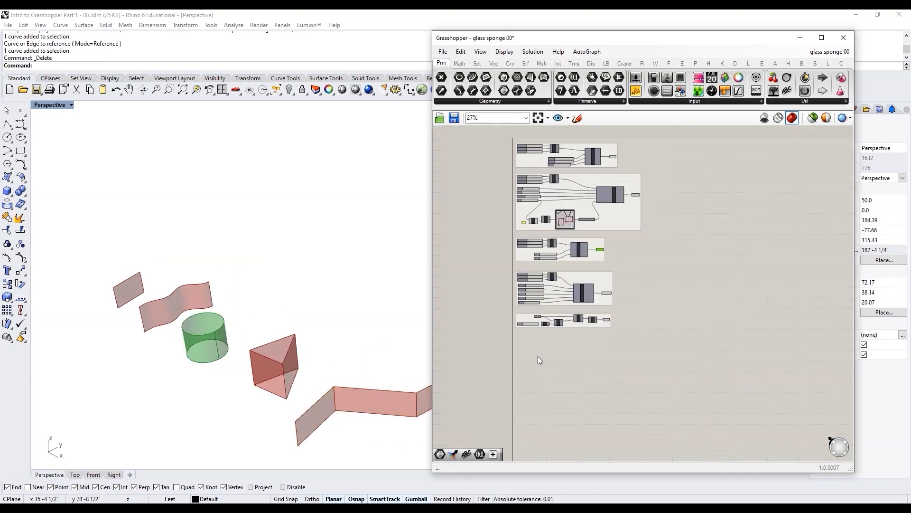
Duplicate flat_srf outside its group, wired from the original, and turn off the original's preview
{"action": "scroll", "coordinate": [493, 333], "scroll_direction": "up", "scroll_amount": 3}
{"action": "scroll", "coordinate": [603, 156], "scroll_direction": "up", "scroll_amount": 6}
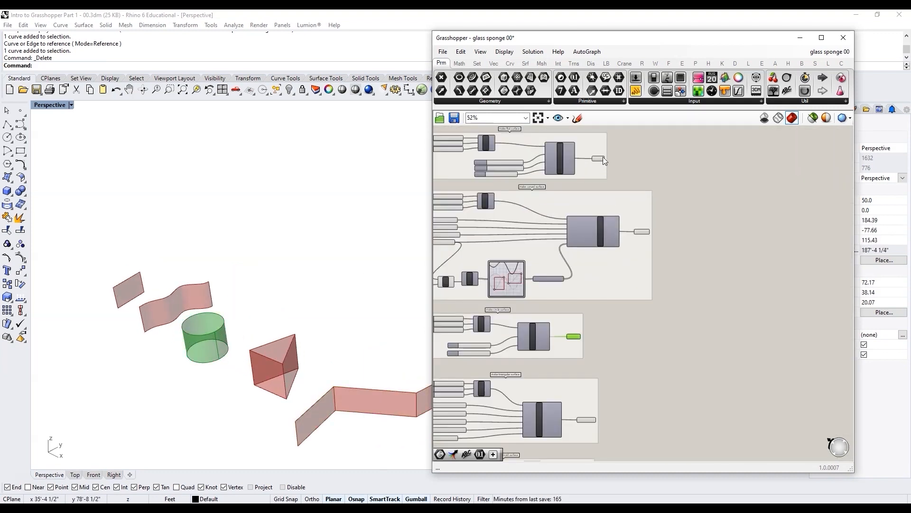
{"action": "left_click", "coordinate": [597, 161]}
{"action": "left_click_drag", "start_coordinate": [597, 161], "coordinate": [688, 166], "text": "alt"}
{"action": "left_click", "coordinate": [593, 160]}
{"action": "middle_click", "coordinate": [594, 160]}
Hide the flat_srf copy's input wire and place the copy beside the curved surface group
{"action": "left_click", "coordinate": [684, 160]}
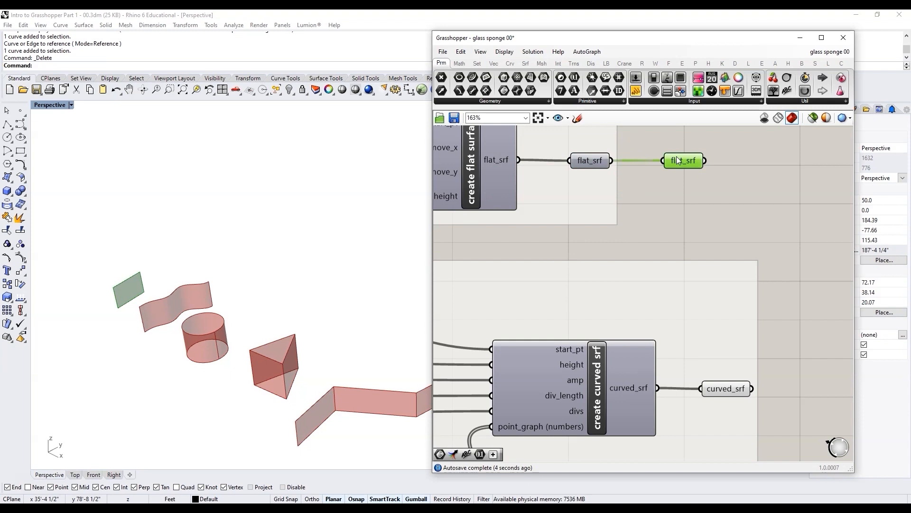
{"action": "right_click", "coordinate": [684, 164]}
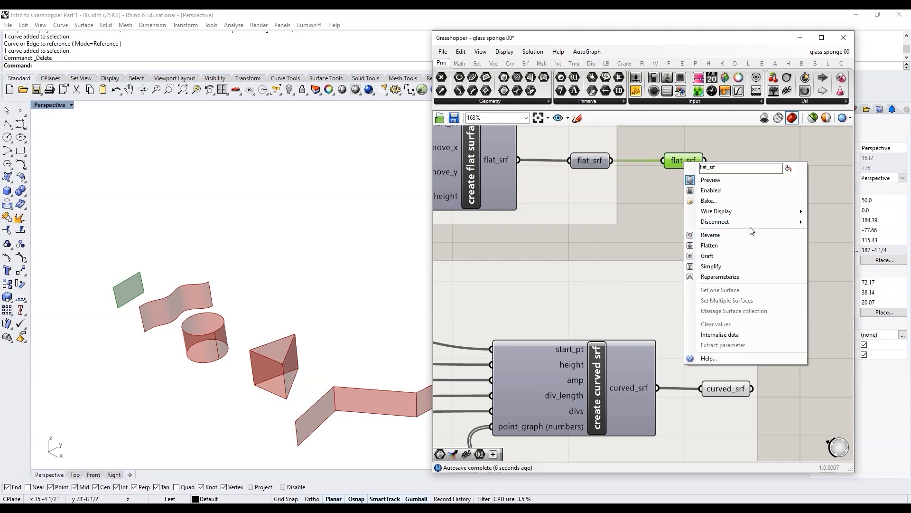
{"action": "mouse_move", "coordinate": [752, 217]}
{"action": "left_click", "coordinate": [836, 231]}
{"action": "left_click", "coordinate": [760, 199]}
{"action": "left_click_drag", "start_coordinate": [688, 163], "coordinate": [813, 343]}
Duplicate curved_srf outside its group, feed the copy from the original, and set the copy's wire display to hidden
{"action": "scroll", "coordinate": [716, 346], "scroll_direction": "down", "scroll_amount": 4}
{"action": "scroll", "coordinate": [762, 378], "scroll_direction": "up", "scroll_amount": 5}
{"action": "left_click", "coordinate": [596, 334]}
{"action": "left_click_drag", "start_coordinate": [594, 335], "coordinate": [738, 349], "text": "alt"}
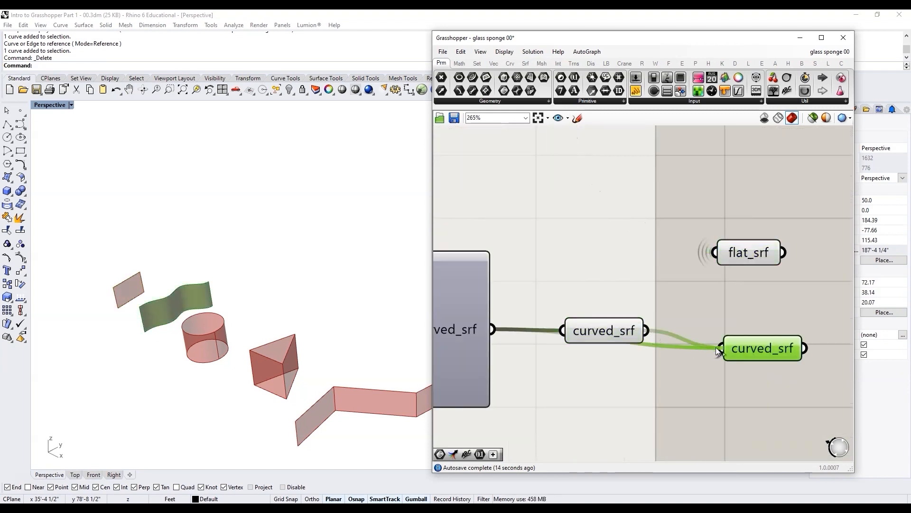
{"action": "right_click", "coordinate": [743, 349]}
{"action": "mouse_move", "coordinate": [790, 352]}
{"action": "left_click", "coordinate": [718, 372]}
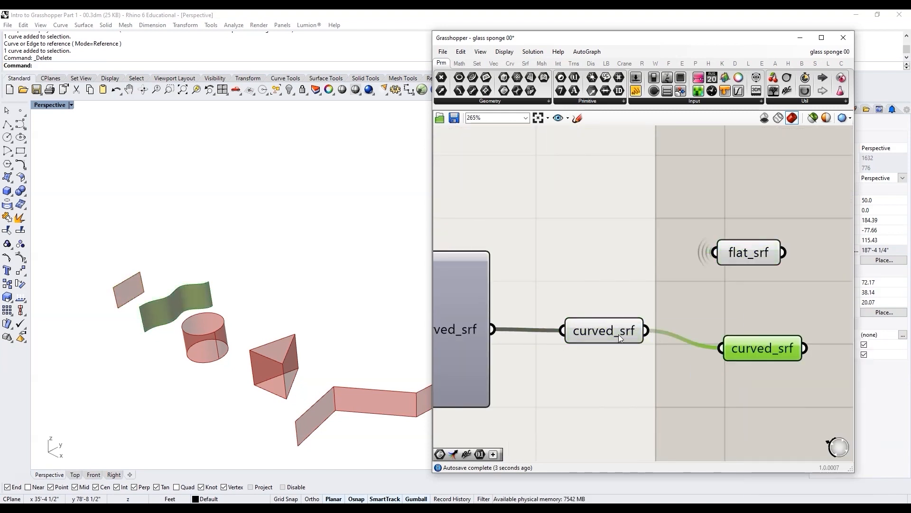
Turn off the original curved_srf's preview and move the flat_srf and curved_srf copies beside the circle surface group
{"action": "left_click", "coordinate": [618, 334]}
{"action": "middle_click", "coordinate": [617, 333]}
{"action": "left_click", "coordinate": [643, 310]}
{"action": "left_click", "coordinate": [716, 302]}
{"action": "scroll", "coordinate": [752, 311], "scroll_direction": "down", "scroll_amount": 5}
{"action": "left_click_drag", "start_coordinate": [775, 345], "coordinate": [752, 304]}
{"action": "left_click_drag", "start_coordinate": [762, 310], "coordinate": [811, 212]}
{"action": "scroll", "coordinate": [719, 372], "scroll_direction": "up", "scroll_amount": 5}
{"action": "left_click", "coordinate": [773, 340]}
{"action": "left_click_drag", "start_coordinate": [811, 304], "coordinate": [808, 243]}
Duplicate circle_srf with a hidden input wire from the original, and turn off the original's preview
{"action": "left_click", "coordinate": [651, 313]}
{"action": "left_click_drag", "start_coordinate": [651, 314], "coordinate": [814, 293], "text": "alt"}
{"action": "right_click", "coordinate": [813, 290]}
{"action": "left_click_drag", "start_coordinate": [686, 312], "coordinate": [778, 292]}
{"action": "left_click", "coordinate": [649, 313]}
{"action": "middle_click", "coordinate": [651, 313]}
{"action": "left_click", "coordinate": [675, 290]}
Move the flat_srf, curved_srf and circle_srf copies beside the triangular surface group
{"action": "scroll", "coordinate": [639, 315], "scroll_direction": "down", "scroll_amount": 5}
{"action": "left_click", "coordinate": [702, 291]}
{"action": "scroll", "coordinate": [694, 303], "scroll_direction": "up", "scroll_amount": 4}
{"action": "left_click_drag", "start_coordinate": [728, 327], "coordinate": [684, 227]}
{"action": "scroll", "coordinate": [696, 223], "scroll_direction": "down", "scroll_amount": 4}
{"action": "left_click_drag", "start_coordinate": [701, 252], "coordinate": [719, 385]}
Duplicate triangular_srf with a hidden input wire from the original, and turn off the original's preview
{"action": "scroll", "coordinate": [696, 417], "scroll_direction": "up", "scroll_amount": 6}
{"action": "left_click_drag", "start_coordinate": [568, 359], "coordinate": [759, 390], "text": "alt"}
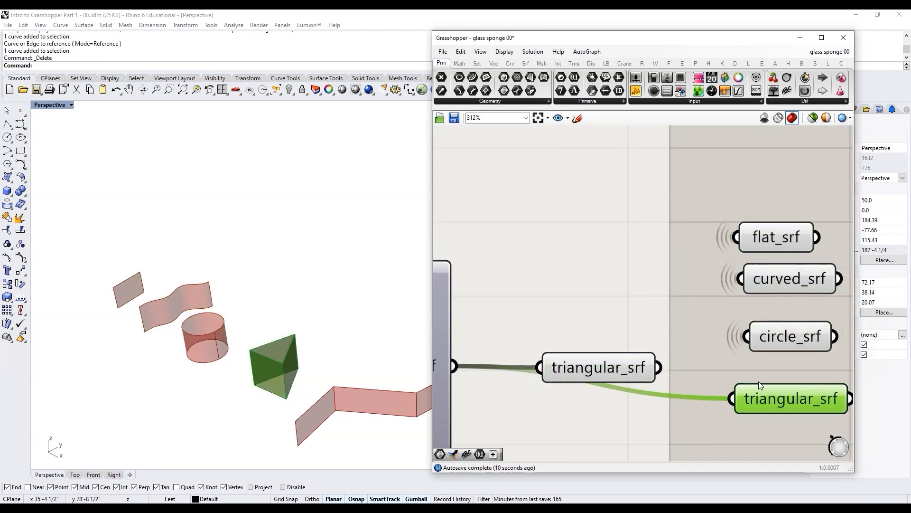
{"action": "right_click_drag", "start_coordinate": [713, 372], "coordinate": [670, 324]}
{"action": "right_click", "coordinate": [728, 349]}
{"action": "left_click", "coordinate": [877, 382]}
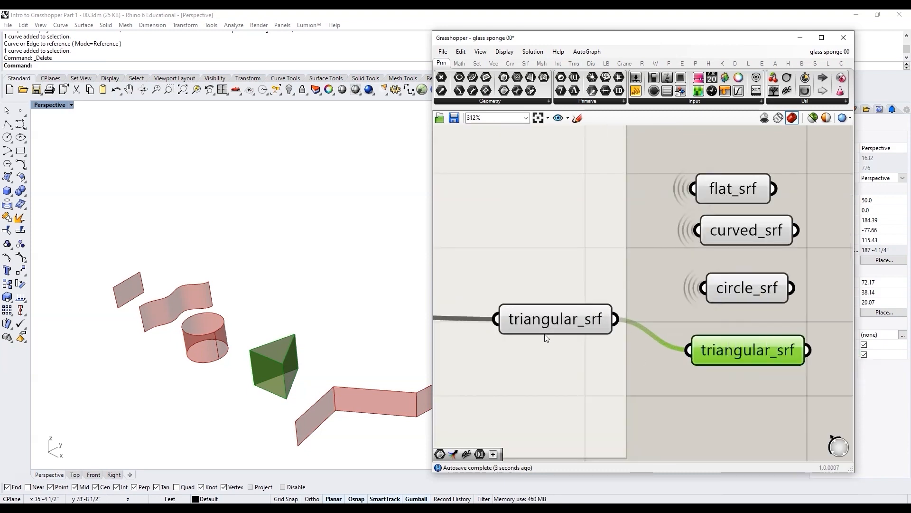
{"action": "left_click", "coordinate": [547, 327]}
{"action": "middle_click", "coordinate": [549, 329]}
{"action": "left_click", "coordinate": [573, 304]}
Move the four surface parameter copies beside the "make referenced surface" group
{"action": "scroll", "coordinate": [655, 299], "scroll_direction": "down", "scroll_amount": 4}
{"action": "left_click_drag", "start_coordinate": [720, 342], "coordinate": [684, 236]}
{"action": "scroll", "coordinate": [719, 336], "scroll_direction": "down", "scroll_amount": 4}
{"action": "left_click", "coordinate": [696, 344]}
Duplicate ref_srf with a hidden input wire from the original, and turn off the original's preview
{"action": "scroll", "coordinate": [696, 344], "scroll_direction": "up", "scroll_amount": 5}
{"action": "left_click_drag", "start_coordinate": [573, 310], "coordinate": [690, 338], "text": "alt"}
{"action": "left_click", "coordinate": [657, 326]}
{"action": "left_click", "coordinate": [586, 310]}
{"action": "middle_click", "coordinate": [586, 309]}
{"action": "left_click", "coordinate": [612, 285]}
{"action": "left_click", "coordinate": [714, 336]}
{"action": "right_click", "coordinate": [714, 335]}
{"action": "mouse_move", "coordinate": [755, 360]}
{"action": "left_click", "coordinate": [864, 381]}
Move all five surface parameter copies into the empty canvas area below the "make referenced surface" group
{"action": "left_click_drag", "start_coordinate": [791, 364], "coordinate": [689, 176]}
{"action": "left_click_drag", "start_coordinate": [718, 206], "coordinate": [508, 294]}
{"action": "scroll", "coordinate": [748, 198], "scroll_direction": "down", "scroll_amount": 5}
{"action": "left_click", "coordinate": [548, 334]}
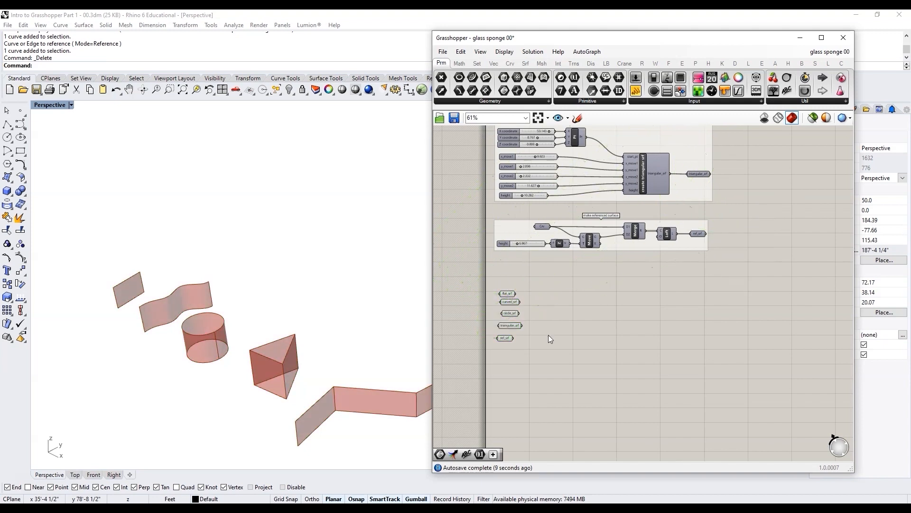
Align the five surface parameter copies along their right edges and distribute them evenly in a column
{"action": "scroll", "coordinate": [497, 317], "scroll_direction": "up", "scroll_amount": 5}
{"action": "left_click_drag", "start_coordinate": [593, 418], "coordinate": [482, 187]}
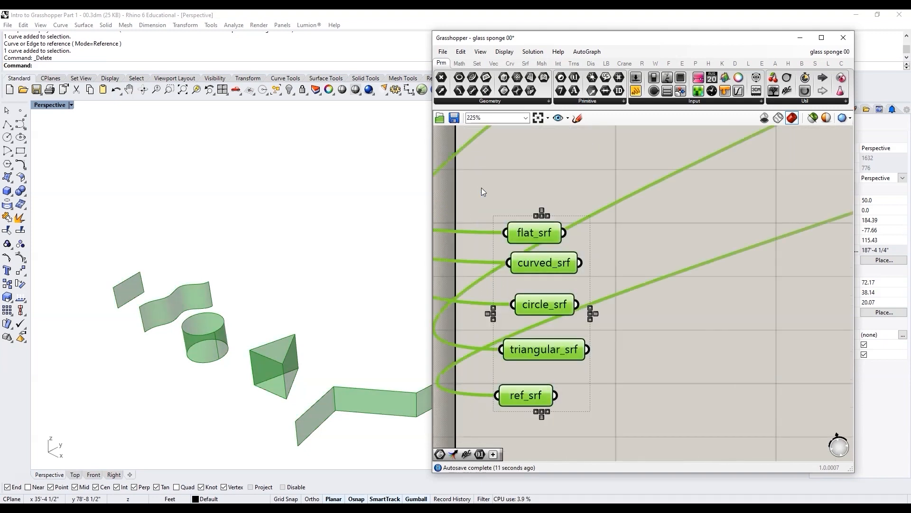
{"action": "left_click", "coordinate": [622, 244]}
{"action": "scroll", "coordinate": [617, 243], "scroll_direction": "down", "scroll_amount": 4}
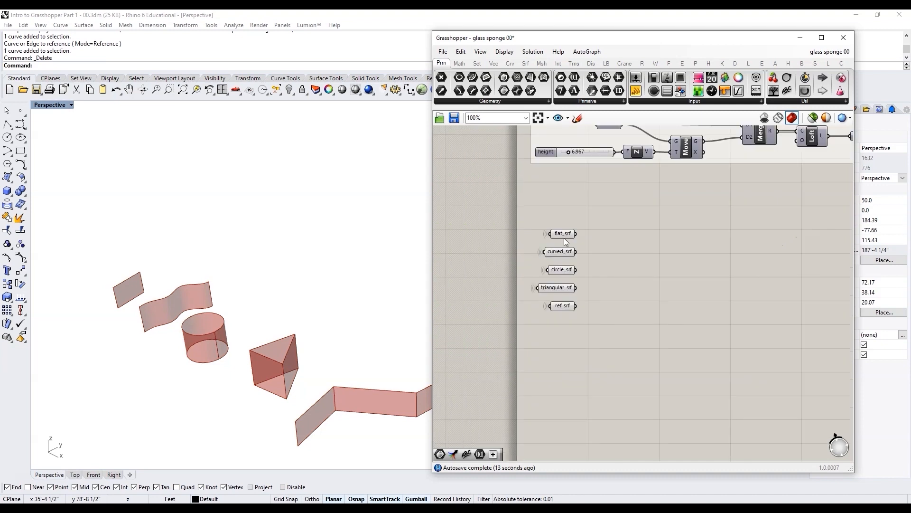
Highlight the circle_srf and flat_srf copies in turn to match them to their surfaces in the viewport
{"action": "scroll", "coordinate": [599, 243], "scroll_direction": "up", "scroll_amount": 2}
{"action": "scroll", "coordinate": [567, 269], "scroll_direction": "up", "scroll_amount": 2}
{"action": "left_click", "coordinate": [519, 287]}
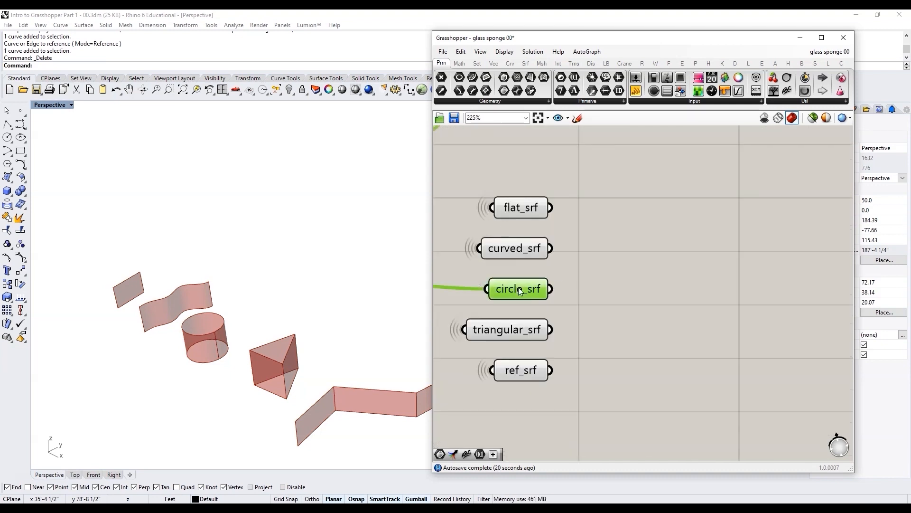
{"action": "left_click", "coordinate": [522, 207]}
{"action": "left_click", "coordinate": [532, 290]}
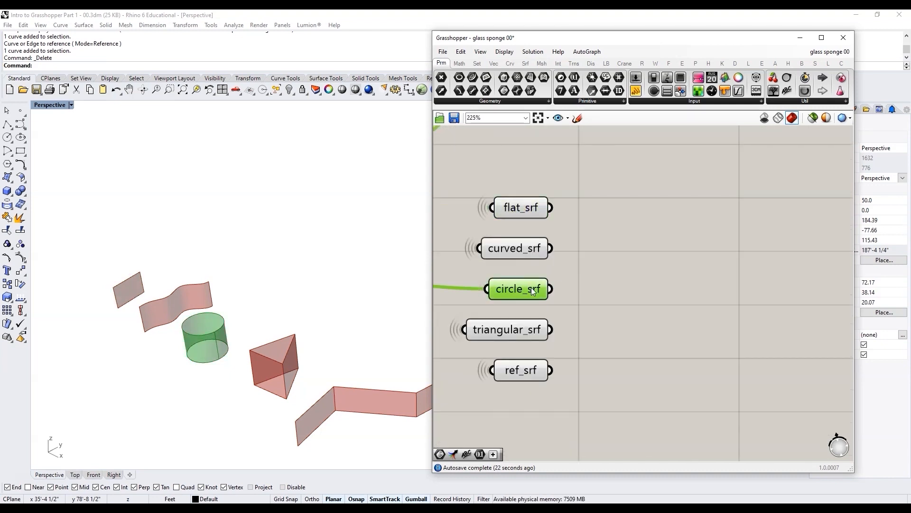
{"action": "scroll", "coordinate": [497, 269], "scroll_direction": "down", "scroll_amount": 3}
{"action": "scroll", "coordinate": [527, 258], "scroll_direction": "up", "scroll_amount": 2}
Select the flat_srf copy and examine the flat surface's corners and edges up close in the Perspective viewport
{"action": "left_click", "coordinate": [480, 226]}
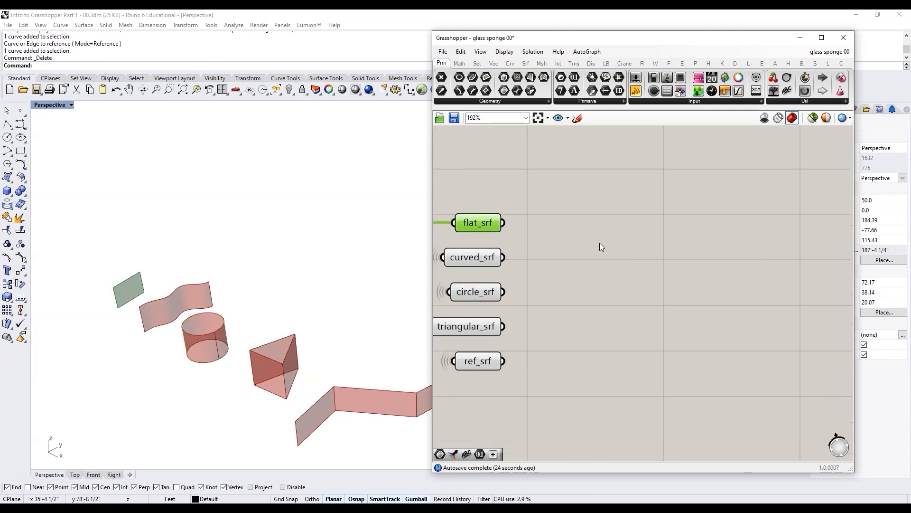
{"action": "scroll", "coordinate": [600, 243], "scroll_direction": "down", "scroll_amount": 1}
{"action": "scroll", "coordinate": [149, 276], "scroll_direction": "up", "scroll_amount": 5}
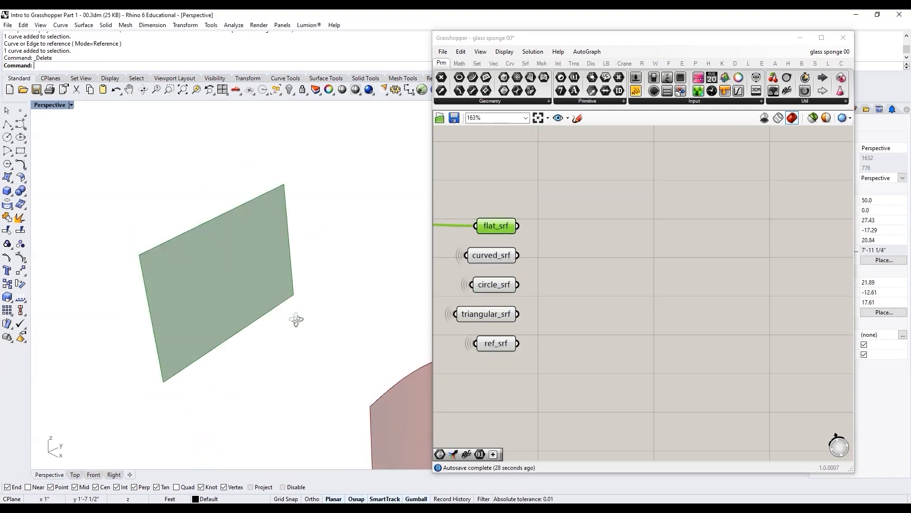
{"action": "left_click", "coordinate": [592, 249]}
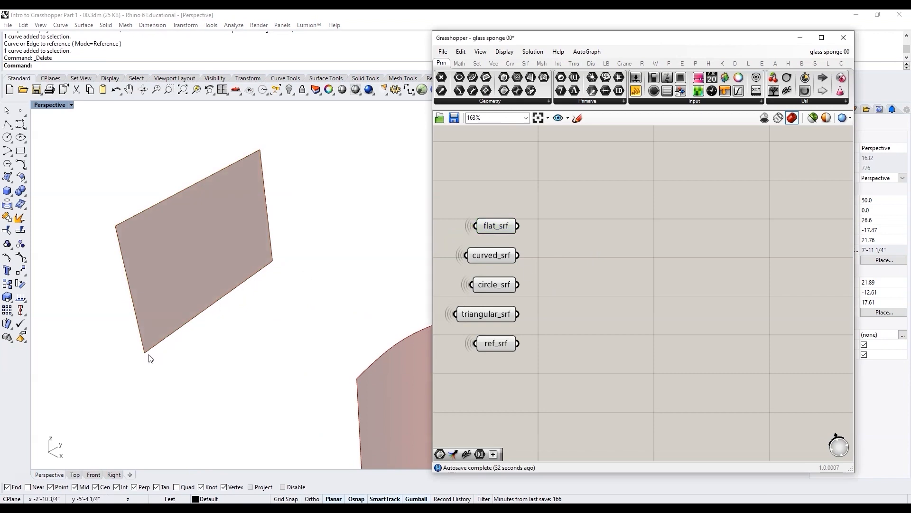
{"action": "scroll", "coordinate": [555, 318], "scroll_direction": "down", "scroll_amount": 5}
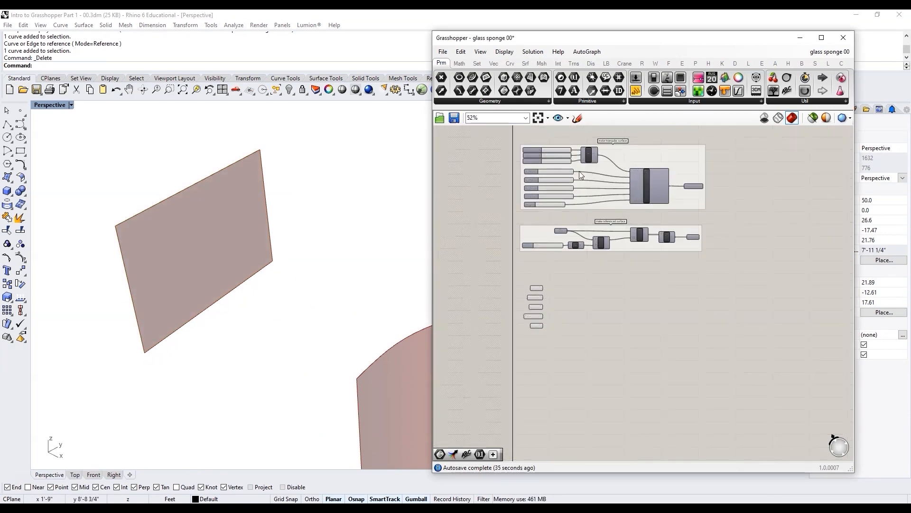
{"action": "scroll", "coordinate": [590, 292], "scroll_direction": "up", "scroll_amount": 4}
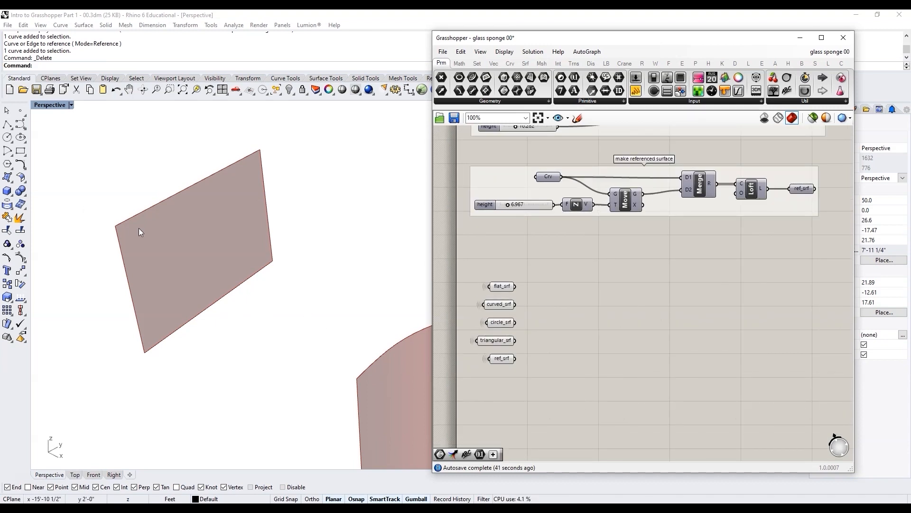
{"action": "left_click", "coordinate": [511, 288]}
{"action": "scroll", "coordinate": [511, 289], "scroll_direction": "up", "scroll_amount": 3}
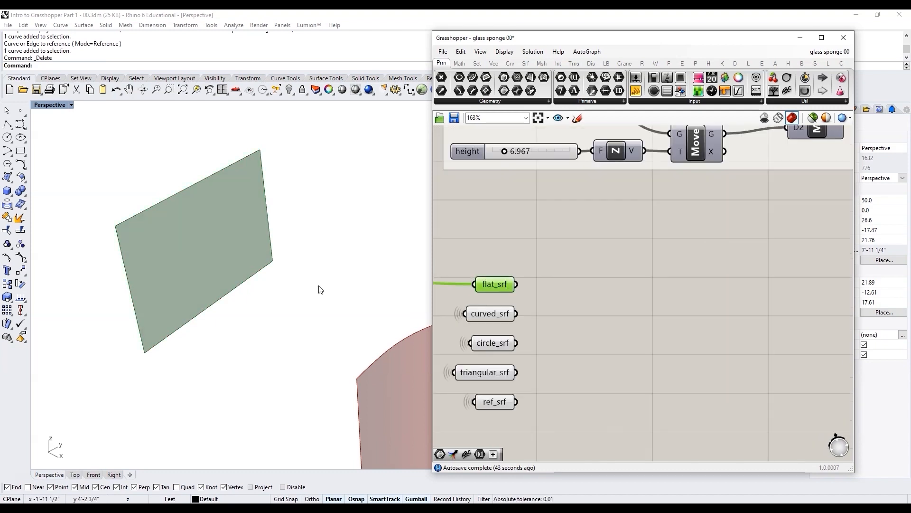
Add a Brep Edges component beside the flat_srf copy
{"action": "double_click", "coordinate": [617, 275]}
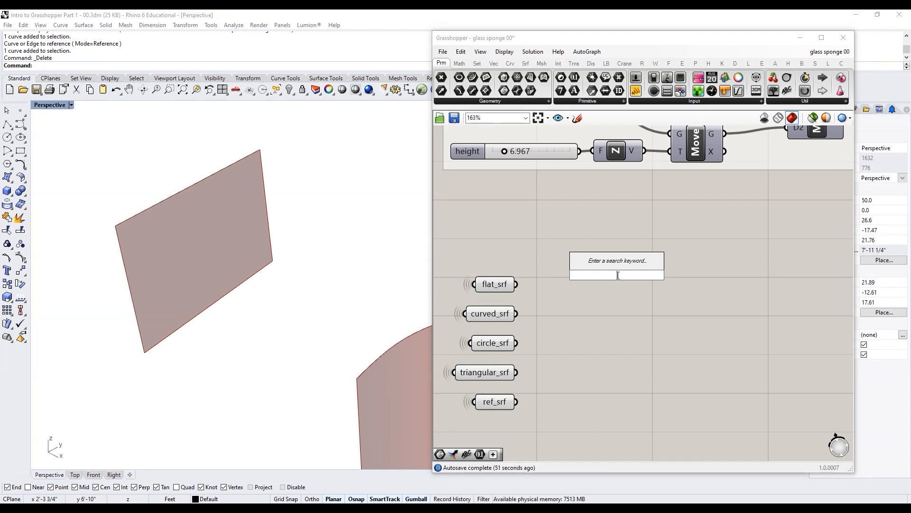
{"action": "type", "text": "brep ed"}
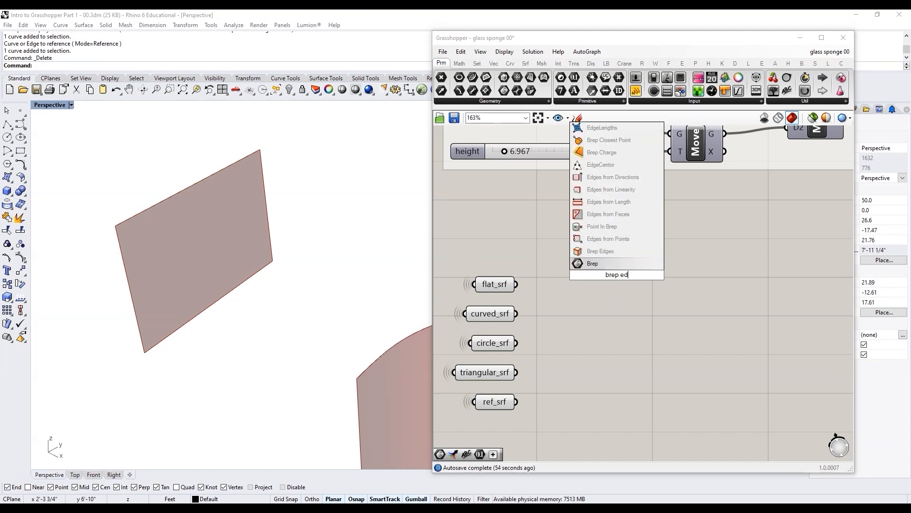
{"action": "left_click", "coordinate": [616, 255]}
Examine the flat_srf copy against the referenced surface definition and the Brep Edges component's B input
{"action": "left_click", "coordinate": [505, 282]}
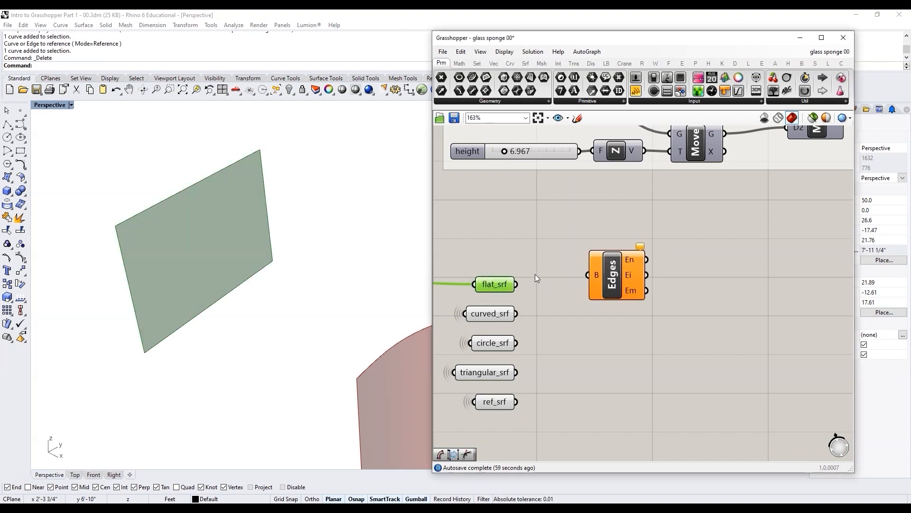
{"action": "left_click", "coordinate": [536, 261]}
{"action": "scroll", "coordinate": [551, 295], "scroll_direction": "down", "scroll_amount": 2}
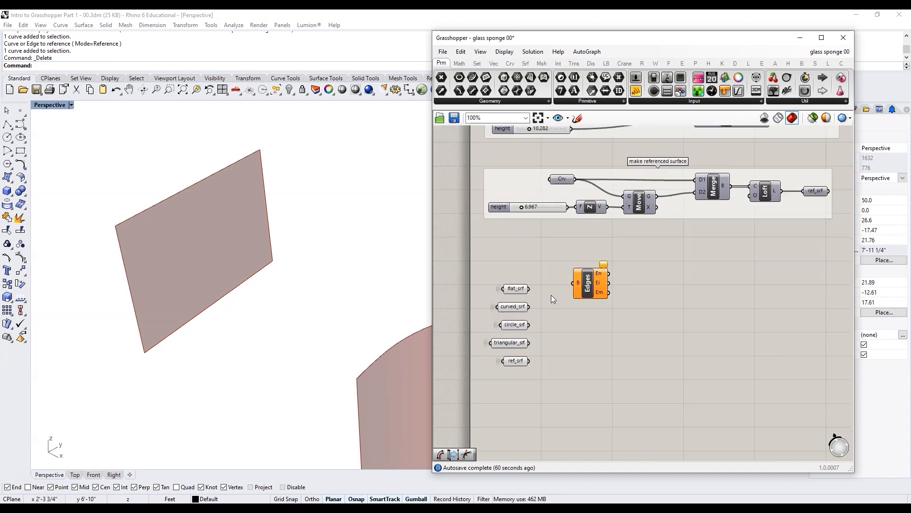
{"action": "scroll", "coordinate": [563, 283], "scroll_direction": "up", "scroll_amount": 2}
{"action": "scroll", "coordinate": [554, 295], "scroll_direction": "down", "scroll_amount": 2}
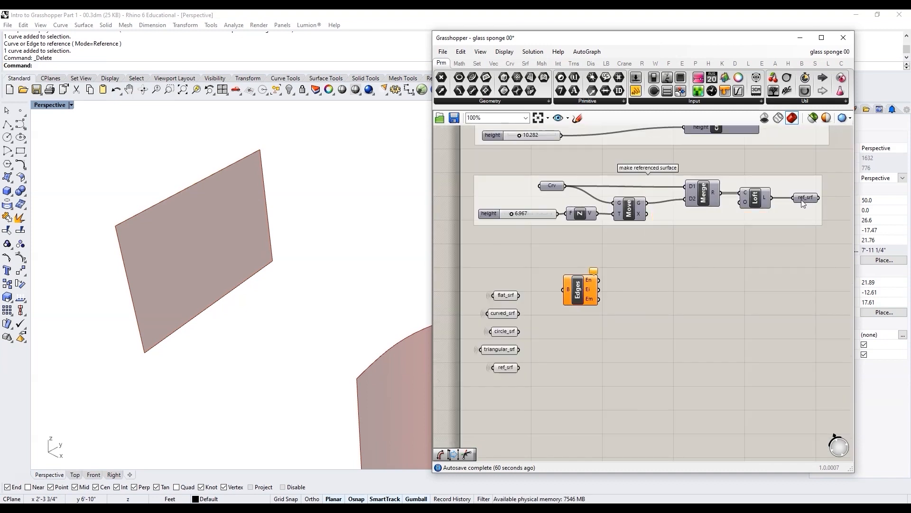
{"action": "scroll", "coordinate": [548, 301], "scroll_direction": "up", "scroll_amount": 2}
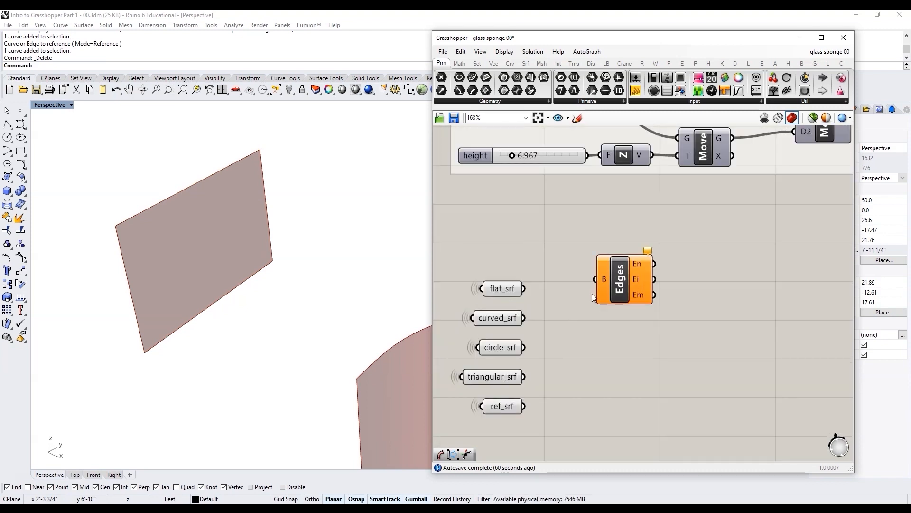
{"action": "left_click", "coordinate": [507, 289]}
{"action": "left_click", "coordinate": [514, 263]}
{"action": "left_click", "coordinate": [505, 292]}
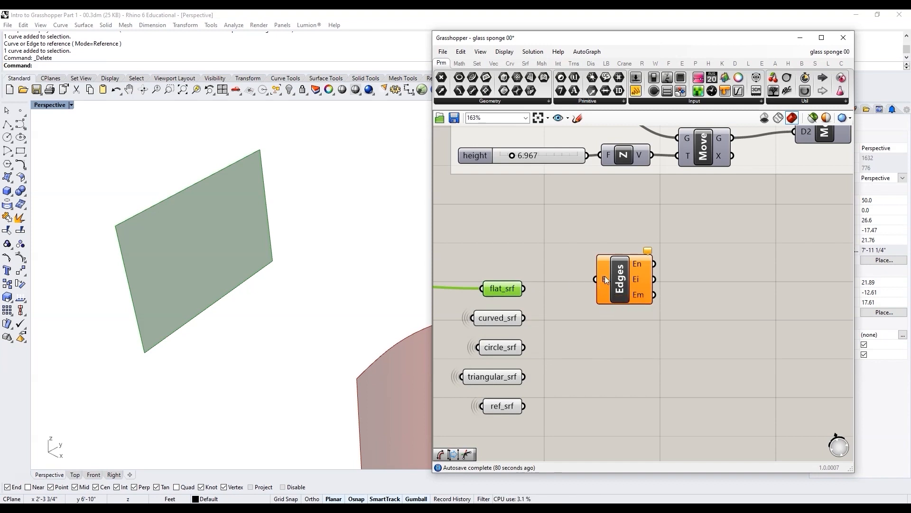
{"action": "left_click", "coordinate": [569, 309]}
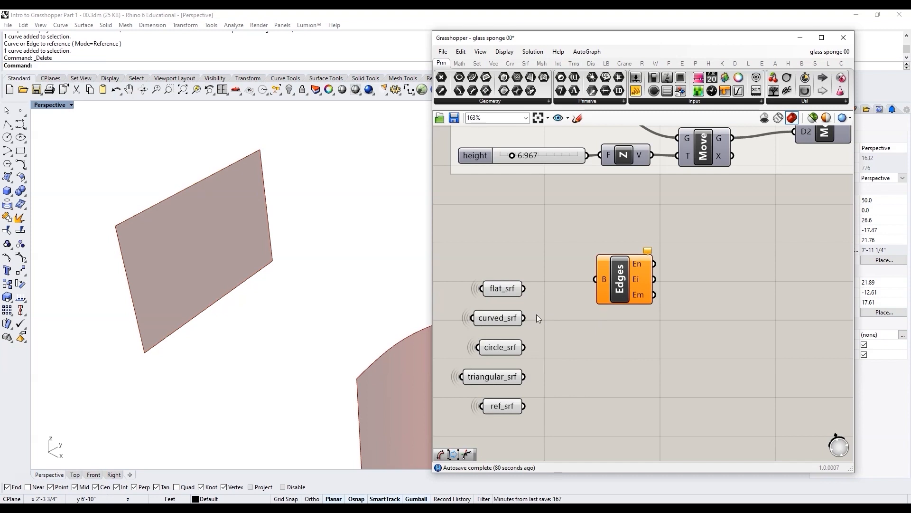
Connect the flat_srf copy to Brep Edges' B input and select the component, level with flat_srf
{"action": "left_click_drag", "start_coordinate": [524, 288], "coordinate": [623, 294]}
{"action": "left_click", "coordinate": [620, 285]}
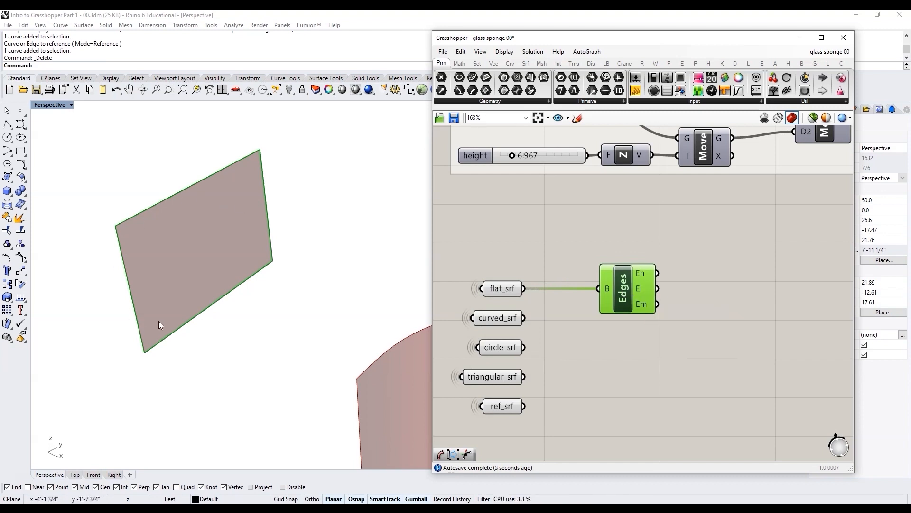
Connect circle_srf to Brep Edges' B input in place of flat_srf and examine the cylinder's edges in the Perspective viewport
{"action": "scroll", "coordinate": [550, 269], "scroll_direction": "down", "scroll_amount": 2}
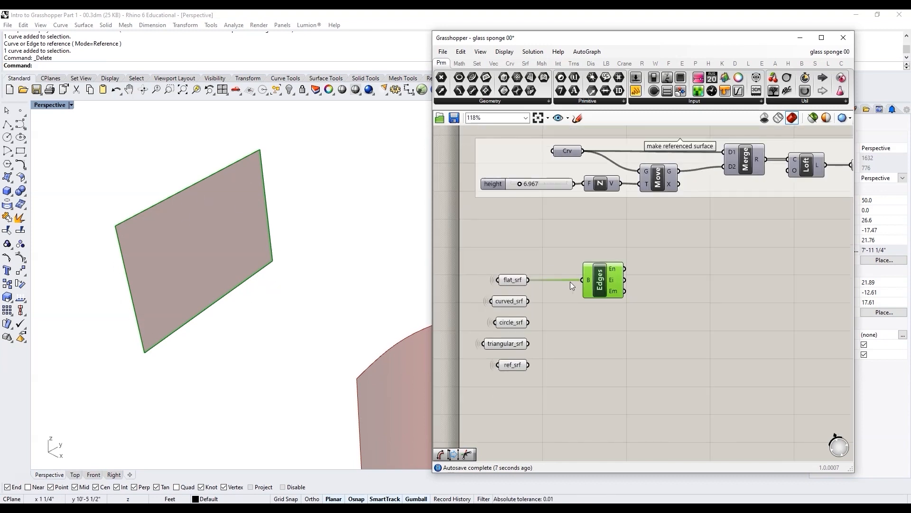
{"action": "scroll", "coordinate": [571, 284], "scroll_direction": "up", "scroll_amount": 2}
{"action": "left_click_drag", "start_coordinate": [502, 328], "coordinate": [576, 269]}
{"action": "right_click_drag", "start_coordinate": [326, 287], "coordinate": [227, 303]}
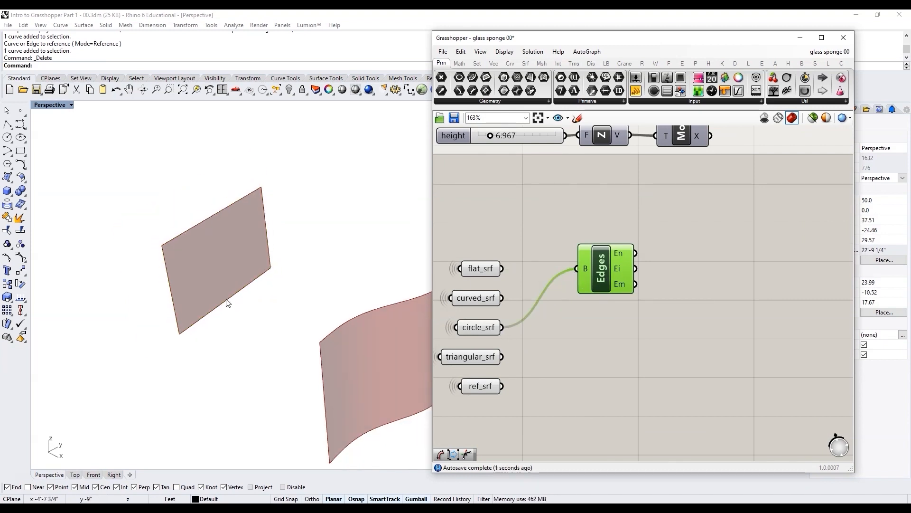
{"action": "scroll", "coordinate": [406, 387], "scroll_direction": "down", "scroll_amount": 3}
{"action": "scroll", "coordinate": [388, 403], "scroll_direction": "up", "scroll_amount": 3}
{"action": "scroll", "coordinate": [302, 401], "scroll_direction": "down", "scroll_amount": 3}
{"action": "scroll", "coordinate": [317, 411], "scroll_direction": "up", "scroll_amount": 3}
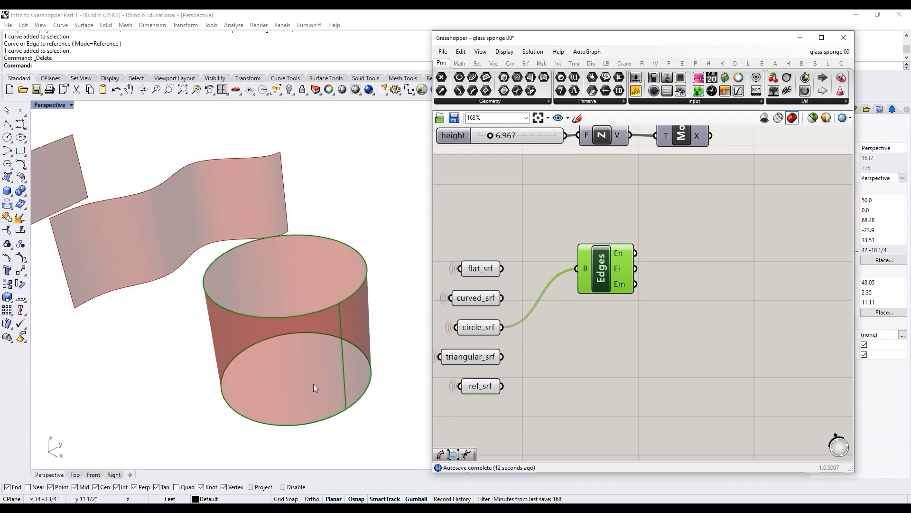
Reconnect flat_srf to Brep Edges' B input and inspect the contents of its En and Ei outputs
{"action": "left_click_drag", "start_coordinate": [502, 268], "coordinate": [579, 273]}
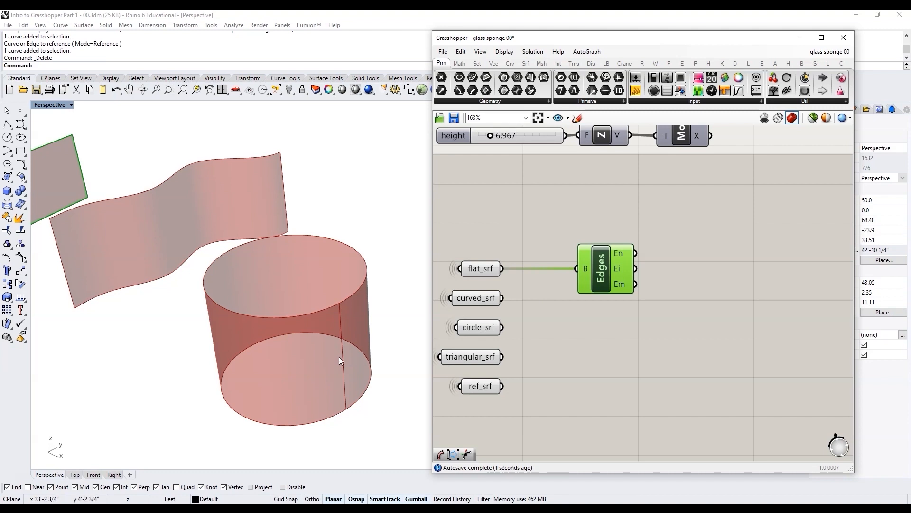
{"action": "scroll", "coordinate": [339, 357], "scroll_direction": "down", "scroll_amount": 3}
{"action": "scroll", "coordinate": [115, 263], "scroll_direction": "up", "scroll_amount": 6}
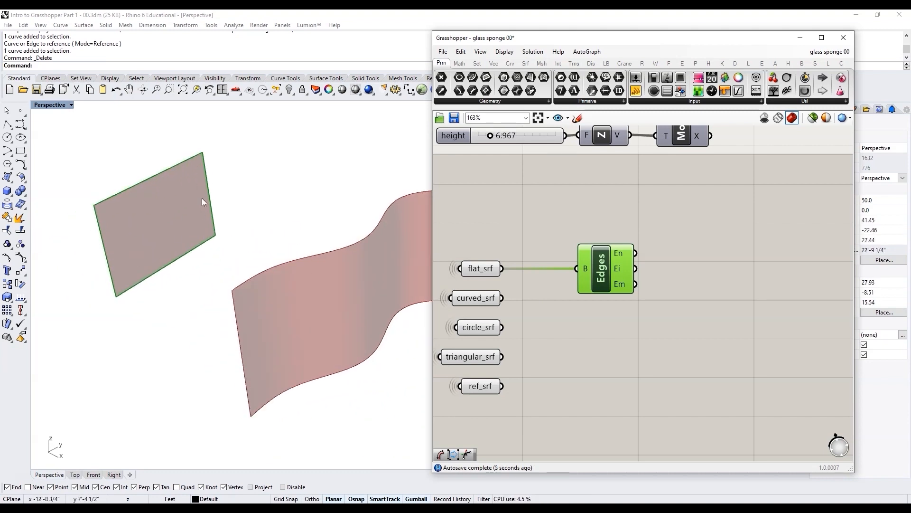
{"action": "right_click_drag", "start_coordinate": [706, 293], "coordinate": [650, 290]}
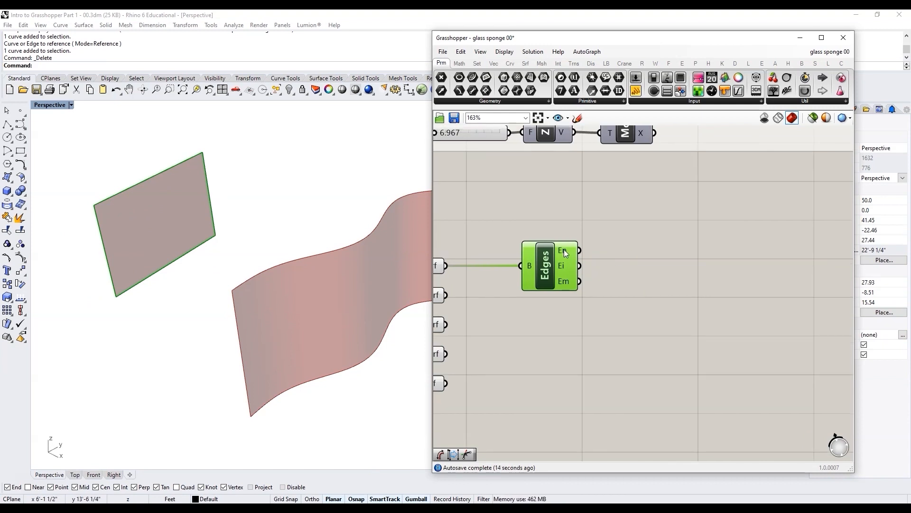
{"action": "scroll", "coordinate": [574, 273], "scroll_direction": "up", "scroll_amount": 3}
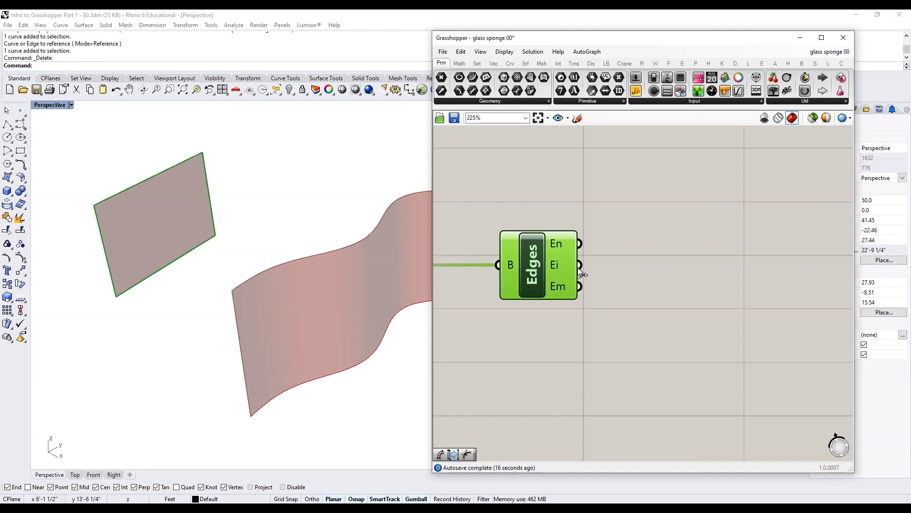
{"action": "mouse_move", "coordinate": [560, 239]}
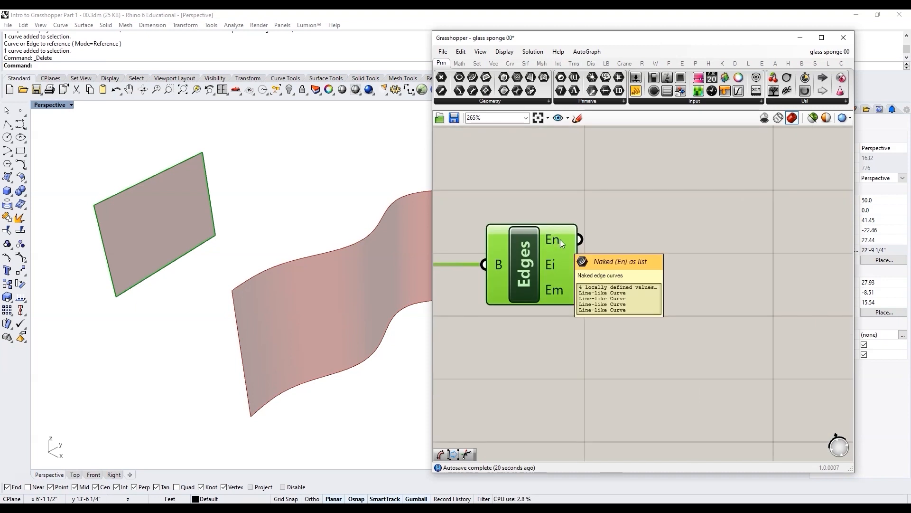
{"action": "mouse_move", "coordinate": [562, 269]}
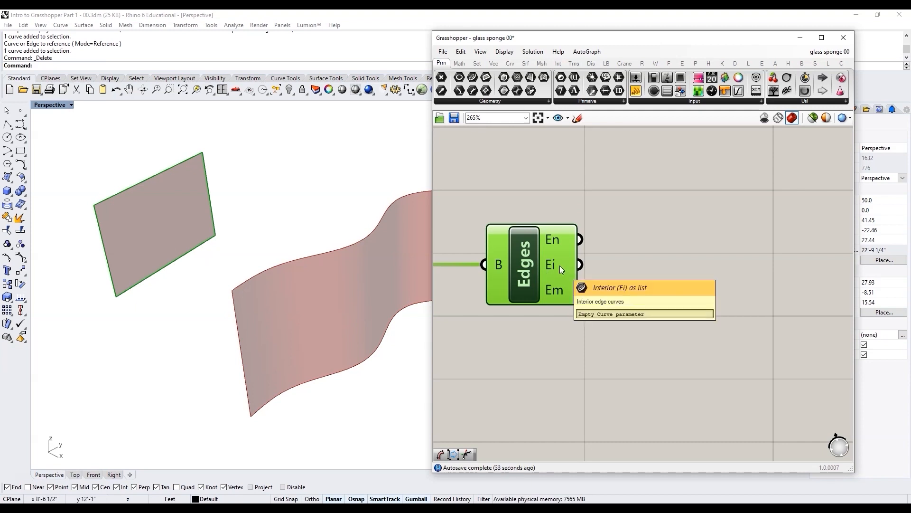
Switch Brep Edges' B input to circle_srf and examine the cylinder's rims and vertical seam up close
{"action": "scroll", "coordinate": [203, 254], "scroll_direction": "down", "scroll_amount": 4}
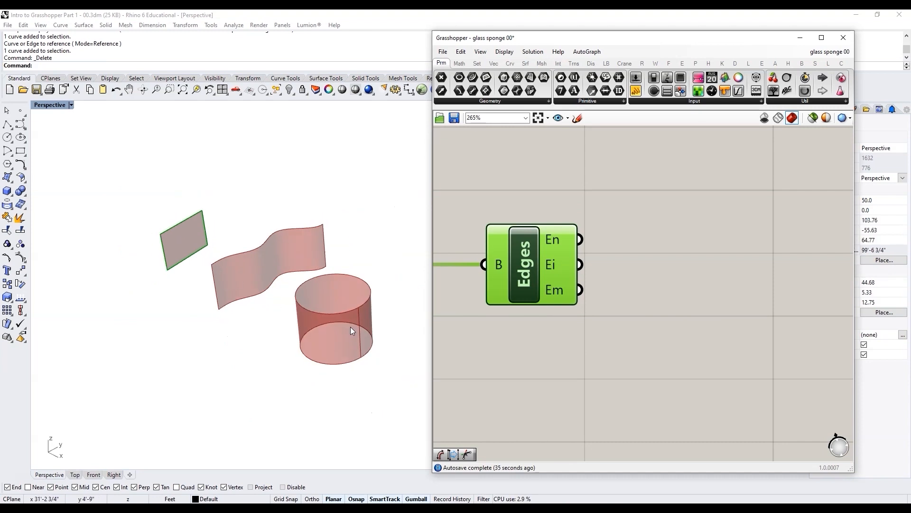
{"action": "scroll", "coordinate": [626, 278], "scroll_direction": "down", "scroll_amount": 4}
{"action": "left_click_drag", "start_coordinate": [488, 319], "coordinate": [549, 280]}
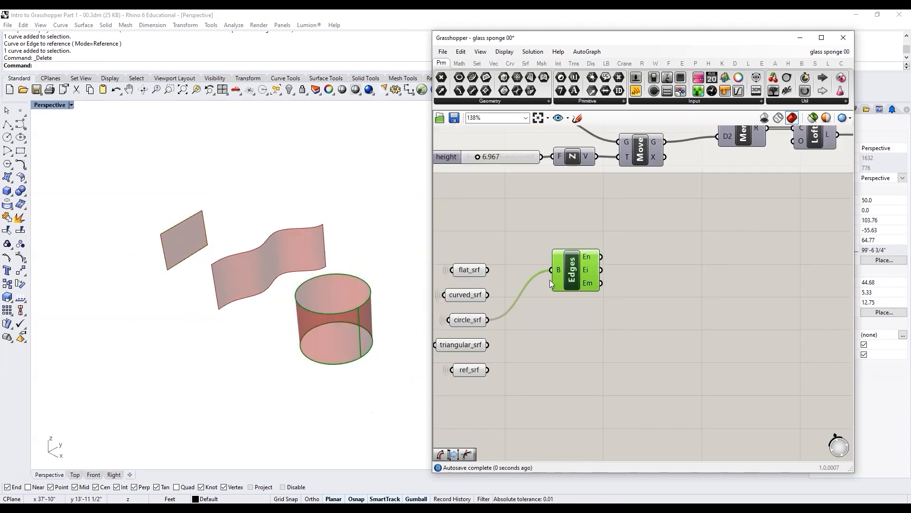
{"action": "scroll", "coordinate": [555, 285], "scroll_direction": "up", "scroll_amount": 3}
{"action": "scroll", "coordinate": [372, 357], "scroll_direction": "up", "scroll_amount": 3}
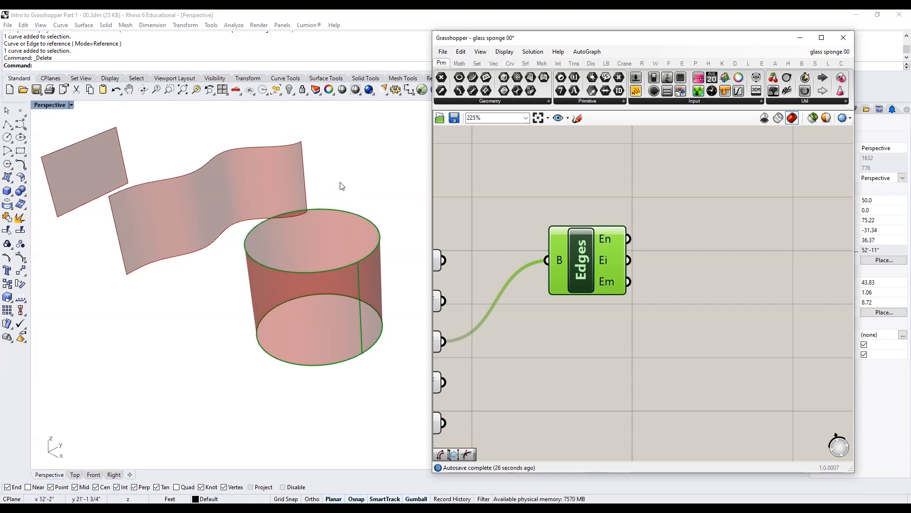
Switch Brep Edges' B input back to flat_srf and examine the flat surface's outer edges
{"action": "left_click_drag", "start_coordinate": [445, 260], "coordinate": [546, 260]}
{"action": "scroll", "coordinate": [326, 267], "scroll_direction": "down", "scroll_amount": 3}
{"action": "scroll", "coordinate": [179, 206], "scroll_direction": "up", "scroll_amount": 4}
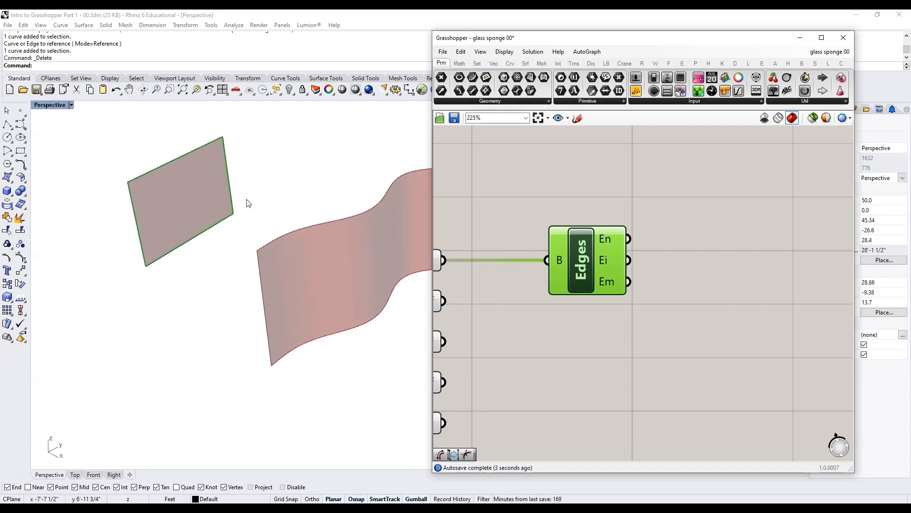
{"action": "scroll", "coordinate": [242, 226], "scroll_direction": "down", "scroll_amount": 4}
{"action": "scroll", "coordinate": [281, 354], "scroll_direction": "up", "scroll_amount": 2}
Replace flat_srf with circle_srf as the source of Brep Edges' B input
{"action": "left_click_drag", "start_coordinate": [443, 341], "coordinate": [547, 260]}
{"action": "scroll", "coordinate": [609, 307], "scroll_direction": "down", "scroll_amount": 1}
{"action": "scroll", "coordinate": [510, 343], "scroll_direction": "up", "scroll_amount": 1}
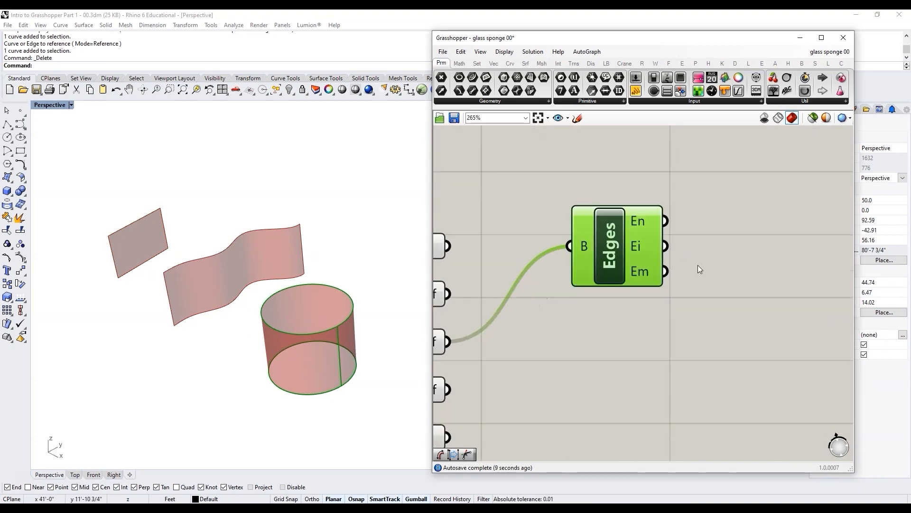
Add two stacked List Length components beside Brep Edges, connecting En to the upper one and Ei to the lower one
{"action": "scroll", "coordinate": [705, 278], "scroll_direction": "down", "scroll_amount": 1}
{"action": "right_click_drag", "start_coordinate": [706, 277], "coordinate": [588, 304]}
{"action": "scroll", "coordinate": [590, 307], "scroll_direction": "up", "scroll_amount": 1}
{"action": "double_click", "coordinate": [644, 298]}
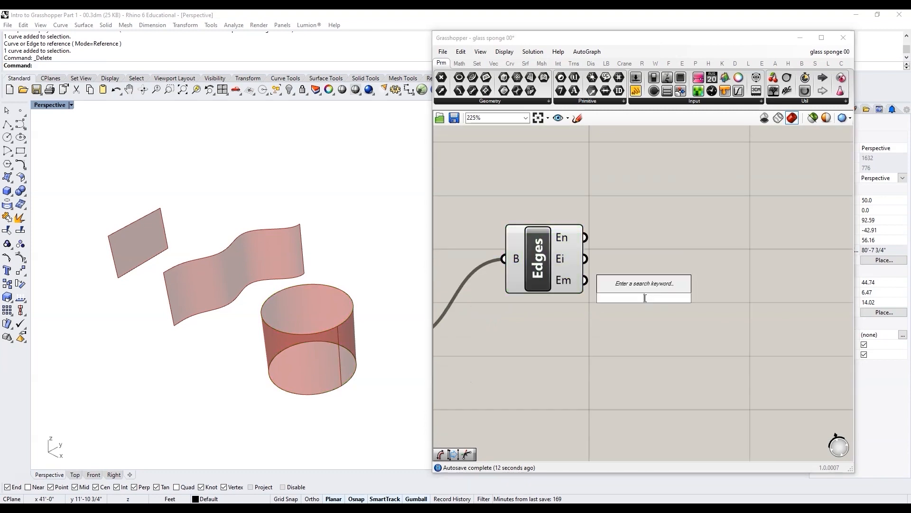
{"action": "type", "text": "list leng"}
{"action": "key", "text": "Return"}
{"action": "left_click_drag", "start_coordinate": [651, 315], "coordinate": [687, 316]}
{"action": "left_click_drag", "start_coordinate": [586, 259], "coordinate": [682, 266]}
{"action": "left_click_drag", "start_coordinate": [586, 238], "coordinate": [679, 275]}
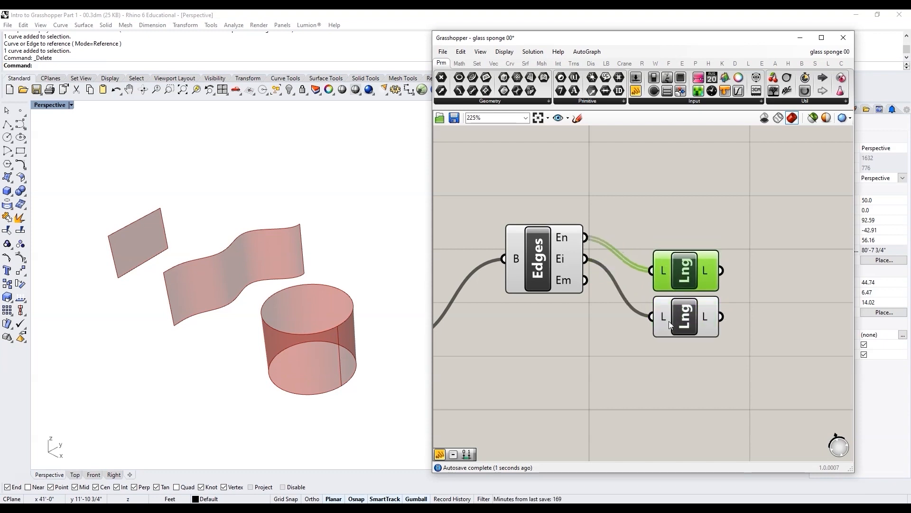
Move both List Length components lower beside Brep Edges and inspect the upper one's L output
{"action": "mouse_move", "coordinate": [564, 283]}
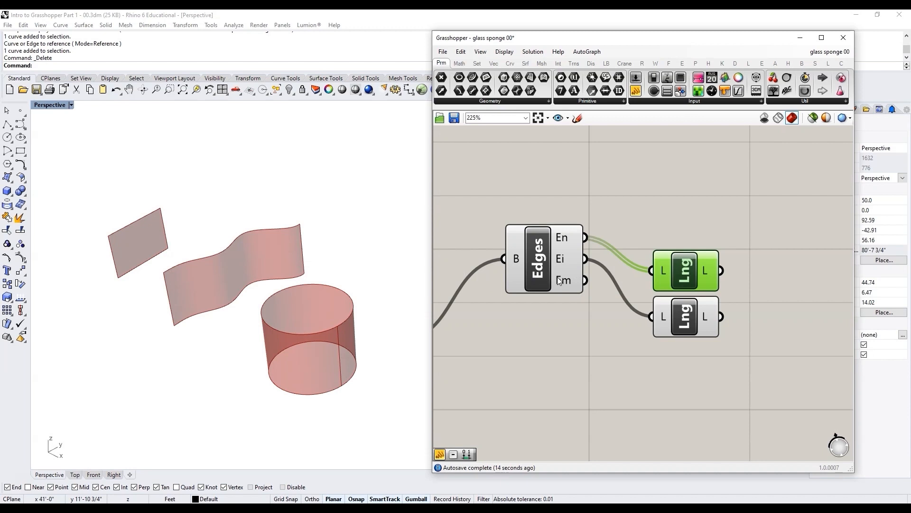
{"action": "right_click_drag", "start_coordinate": [641, 307], "coordinate": [591, 298]}
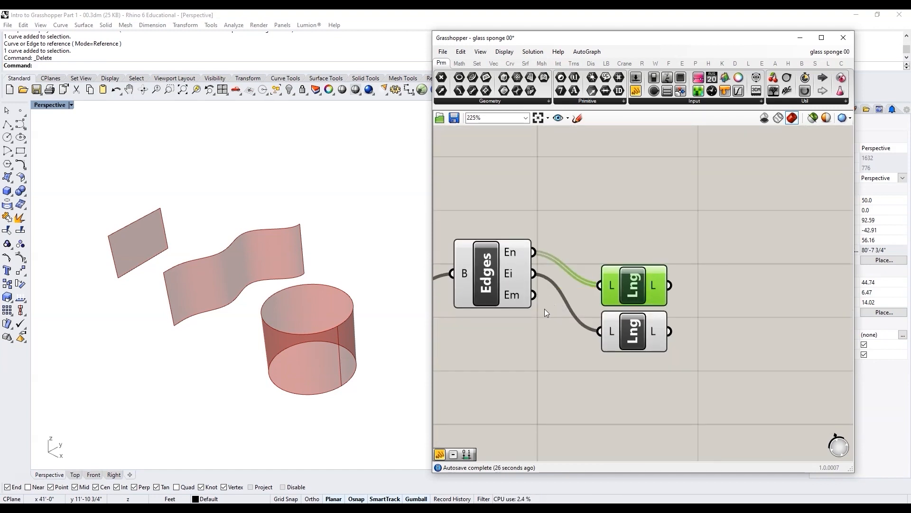
{"action": "scroll", "coordinate": [148, 270], "scroll_direction": "down", "scroll_amount": 6}
{"action": "scroll", "coordinate": [153, 267], "scroll_direction": "up", "scroll_amount": 6}
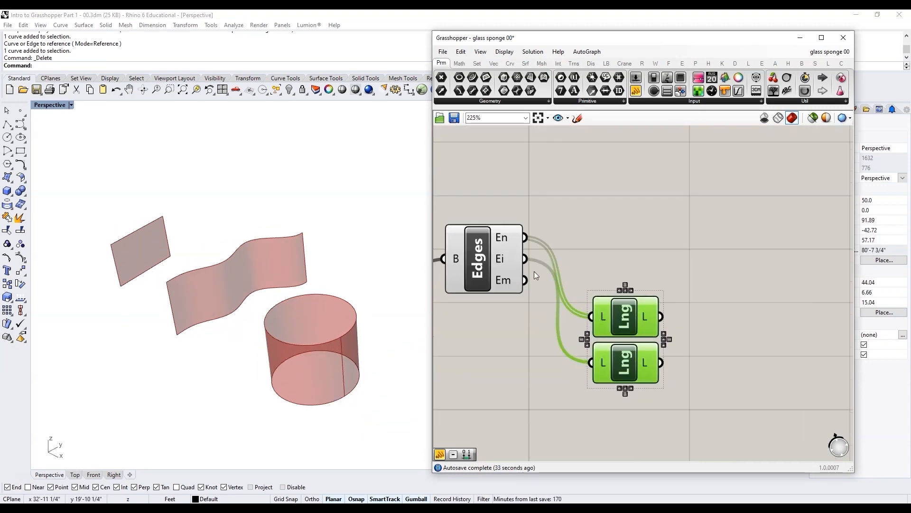
{"action": "left_click", "coordinate": [639, 256]}
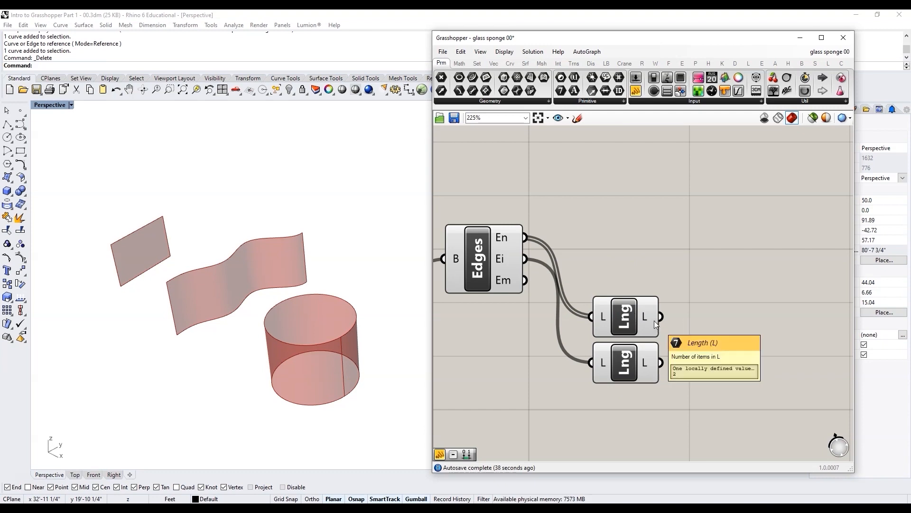
Add a Panel fed by the upper List Length's output and shrink it to a small box
{"action": "scroll", "coordinate": [654, 320], "scroll_direction": "down", "scroll_amount": 2}
{"action": "double_click", "coordinate": [691, 315]}
{"action": "type", "text": "Panel"}
{"action": "key", "text": "Return"}
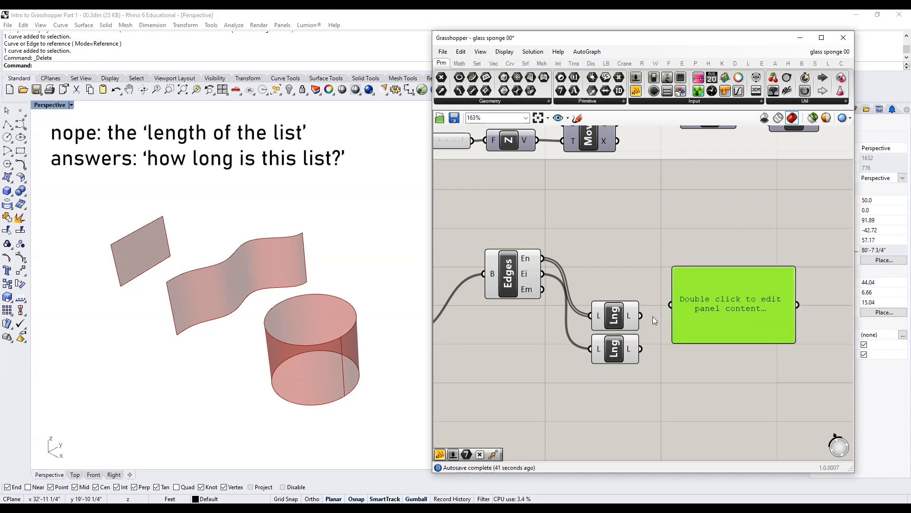
{"action": "left_click_drag", "start_coordinate": [641, 315], "coordinate": [671, 304]}
{"action": "left_click_drag", "start_coordinate": [796, 342], "coordinate": [716, 300]}
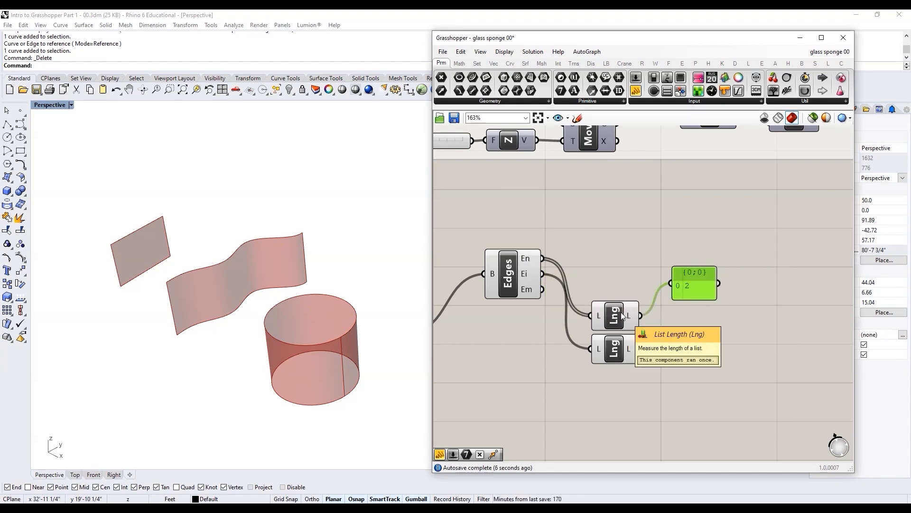
Copy the Panel directly below the first one and connect it to the lower List Length's output
{"action": "left_click", "coordinate": [517, 277]}
{"action": "scroll", "coordinate": [700, 302], "scroll_direction": "down", "scroll_amount": 3}
{"action": "scroll", "coordinate": [646, 325], "scroll_direction": "up", "scroll_amount": 3}
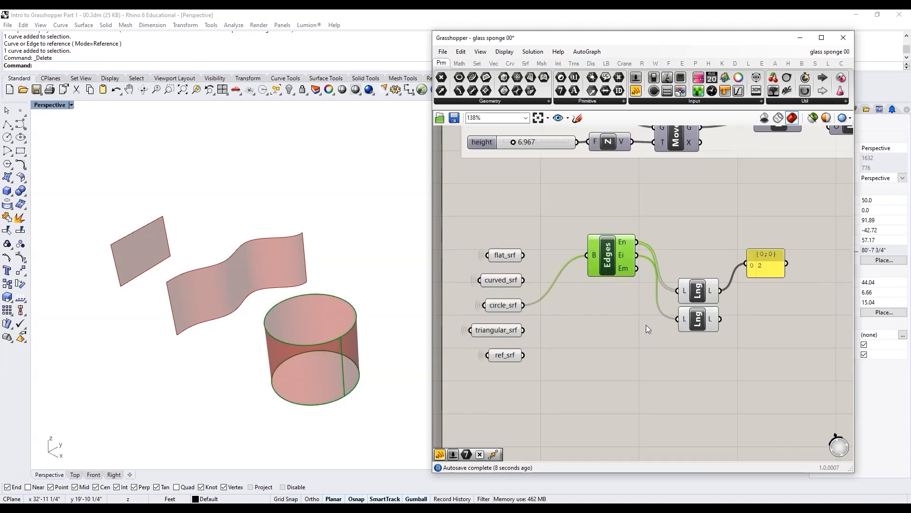
{"action": "left_click_drag", "start_coordinate": [766, 261], "coordinate": [774, 298], "text": "alt"}
{"action": "left_click_drag", "start_coordinate": [720, 318], "coordinate": [773, 293]}
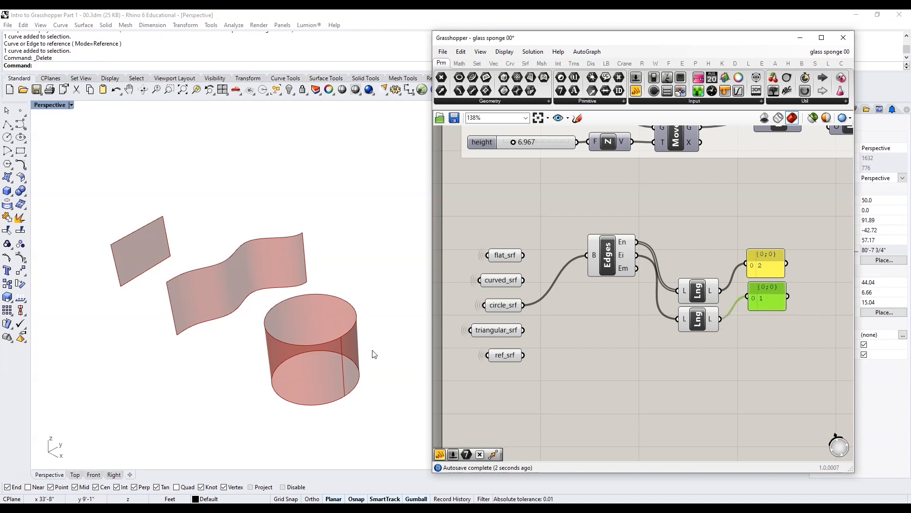
Connect flat_srf to the selected Brep Edges' B input and compare the flat surface's edges with the two panels
{"action": "left_click", "coordinate": [616, 261]}
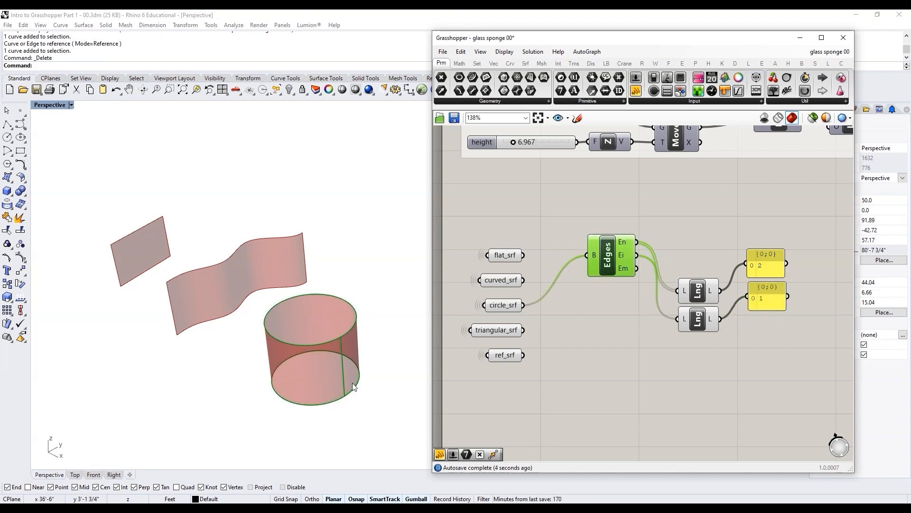
{"action": "left_click_drag", "start_coordinate": [522, 255], "coordinate": [579, 257]}
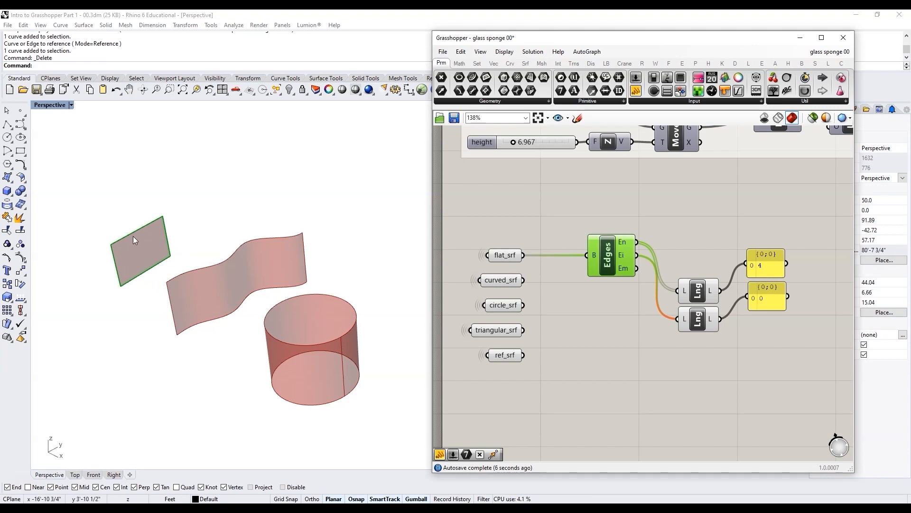
{"action": "scroll", "coordinate": [142, 252], "scroll_direction": "up", "scroll_amount": 5}
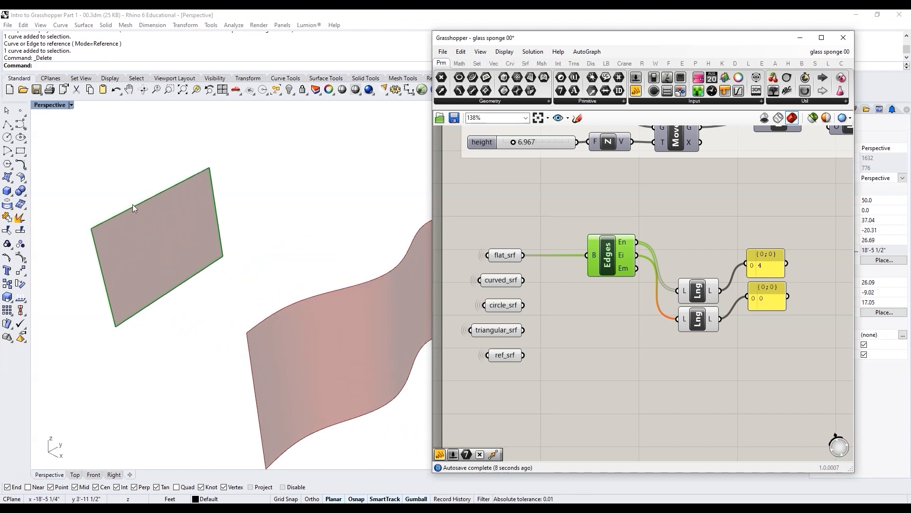
{"action": "scroll", "coordinate": [218, 274], "scroll_direction": "down", "scroll_amount": 5}
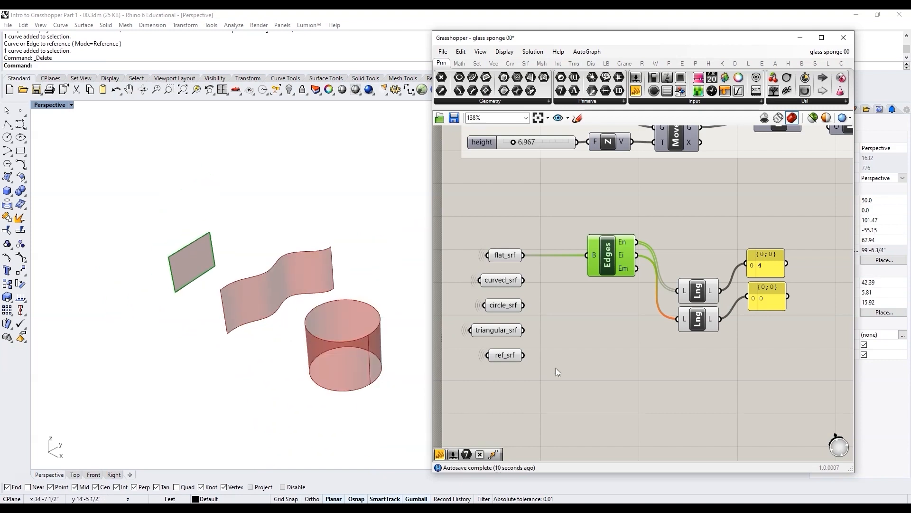
Connect ref_srf to Brep Edges' B input and select the component to highlight the folded surface's edges
{"action": "left_click", "coordinate": [519, 356]}
{"action": "scroll", "coordinate": [532, 356], "scroll_direction": "up", "scroll_amount": 3}
{"action": "left_click_drag", "start_coordinate": [484, 356], "coordinate": [585, 170]}
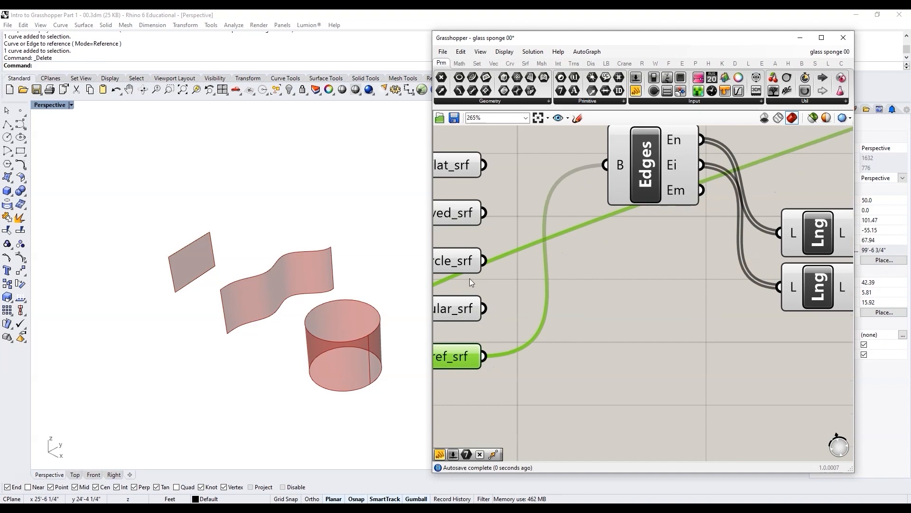
{"action": "scroll", "coordinate": [346, 361], "scroll_direction": "down", "scroll_amount": 3}
{"action": "left_click", "coordinate": [644, 167]}
{"action": "scroll", "coordinate": [253, 336], "scroll_direction": "up", "scroll_amount": 3}
{"action": "scroll", "coordinate": [309, 331], "scroll_direction": "down", "scroll_amount": 3}
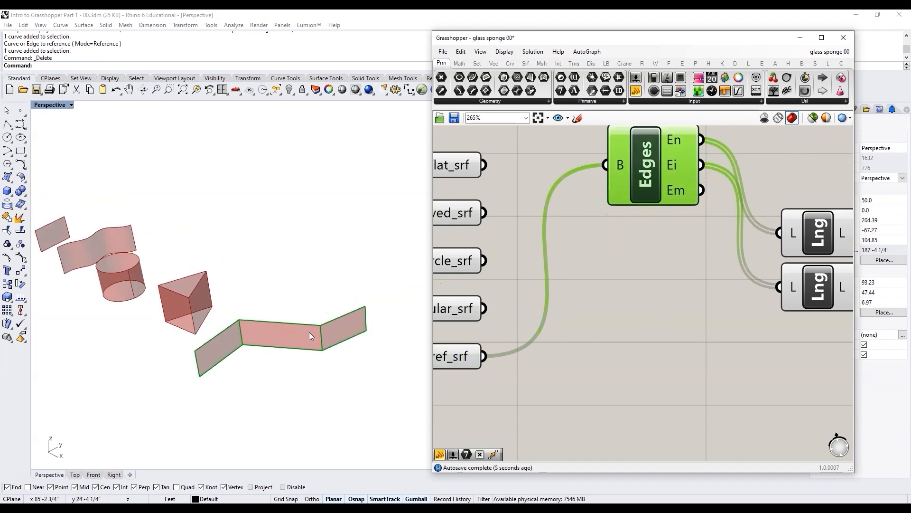
Compare the folded ref_srf surface's naked and interior edges with the counts in the two panels
{"action": "scroll", "coordinate": [183, 342], "scroll_direction": "up", "scroll_amount": 4}
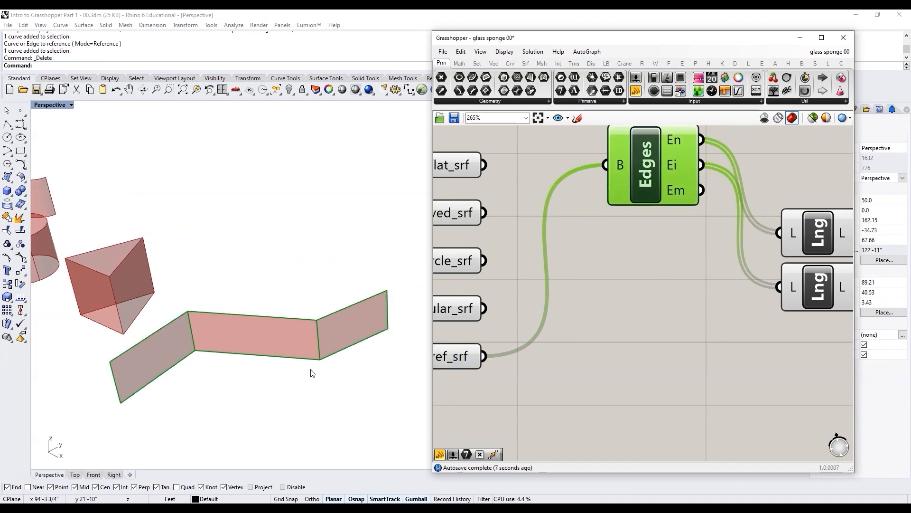
{"action": "scroll", "coordinate": [346, 370], "scroll_direction": "down", "scroll_amount": 2}
{"action": "scroll", "coordinate": [229, 368], "scroll_direction": "up", "scroll_amount": 3}
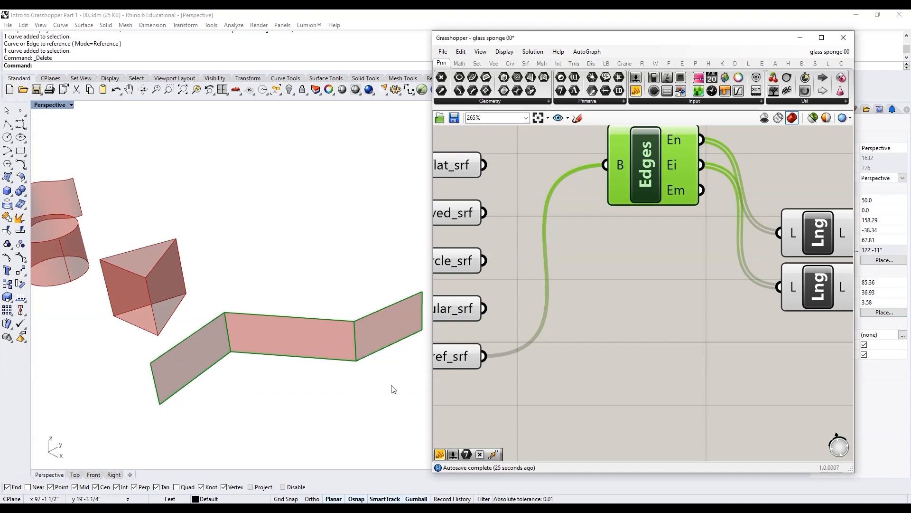
{"action": "scroll", "coordinate": [508, 348], "scroll_direction": "down", "scroll_amount": 3}
{"action": "scroll", "coordinate": [824, 275], "scroll_direction": "up", "scroll_amount": 3}
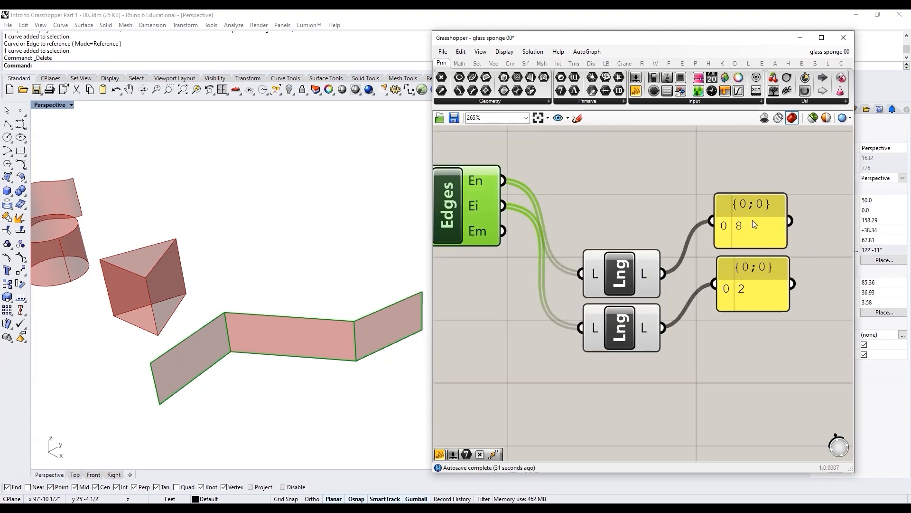
{"action": "left_click", "coordinate": [745, 226]}
{"action": "left_click", "coordinate": [747, 283]}
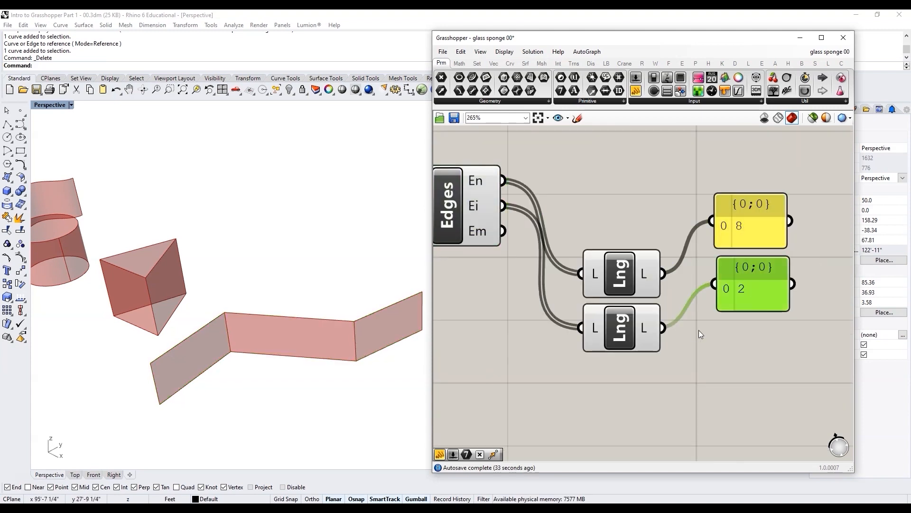
Connect triangular_srf to Brep Edges' B input in place of ref_srf
{"action": "scroll", "coordinate": [771, 327], "scroll_direction": "down", "scroll_amount": 3}
{"action": "left_click_drag", "start_coordinate": [551, 309], "coordinate": [583, 264]}
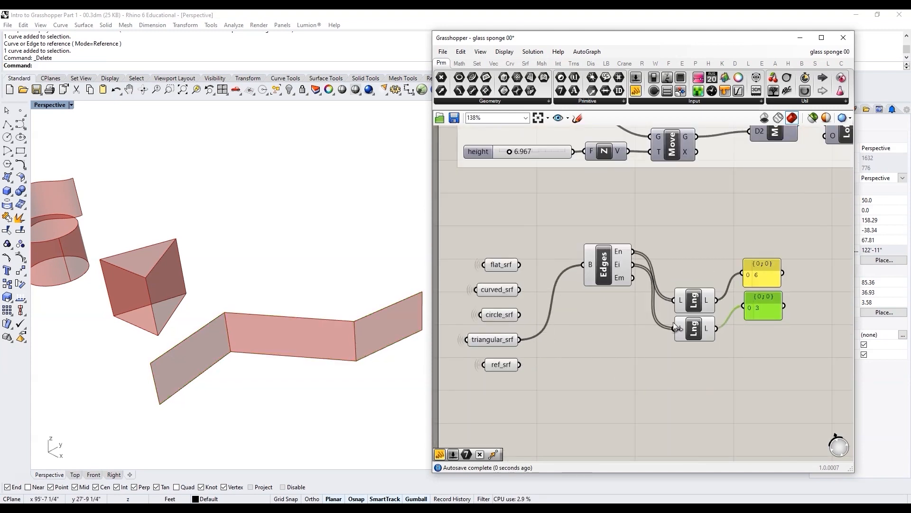
Select Brep Edges to highlight the triangular surface's edges and examine them around the prism
{"action": "left_click", "coordinate": [611, 267]}
{"action": "scroll", "coordinate": [179, 318], "scroll_direction": "down", "scroll_amount": 2}
{"action": "scroll", "coordinate": [164, 305], "scroll_direction": "up", "scroll_amount": 10}
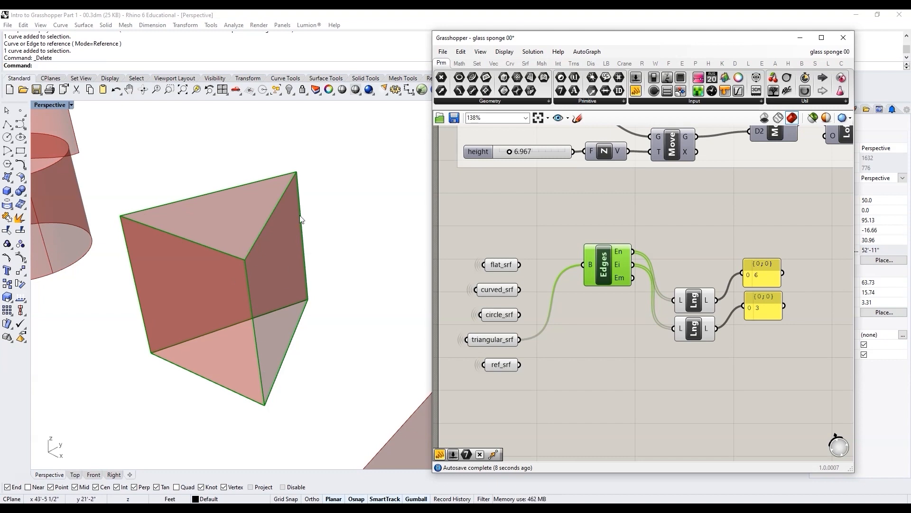
{"action": "scroll", "coordinate": [280, 259], "scroll_direction": "down", "scroll_amount": 3}
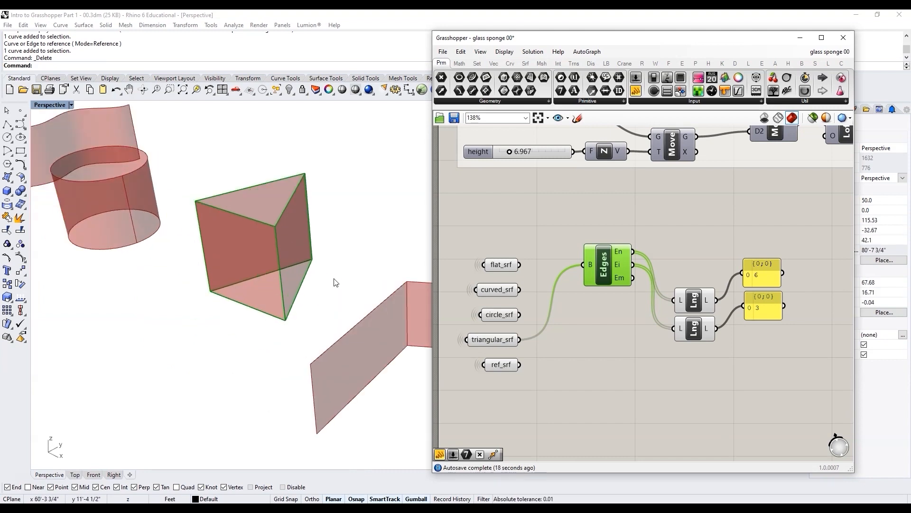
{"action": "scroll", "coordinate": [304, 304], "scroll_direction": "down", "scroll_amount": 4}
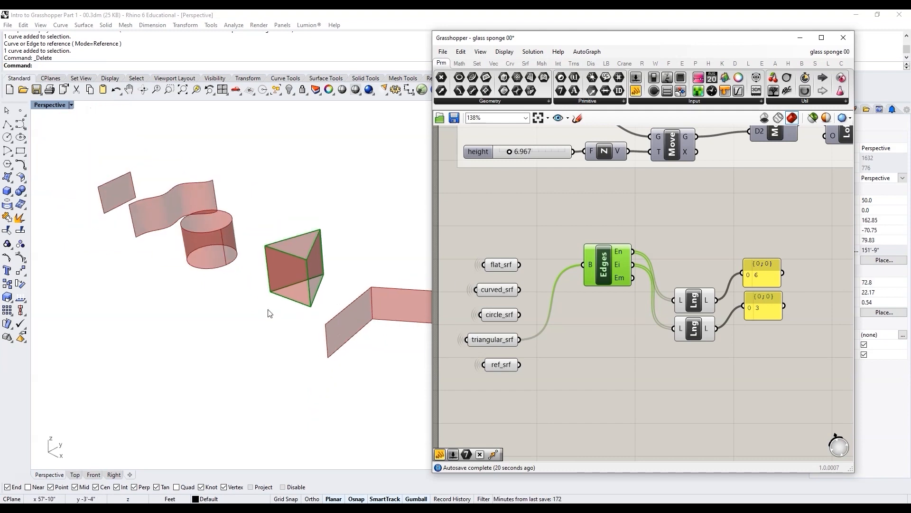
Examine the flat, curved and cylindrical surfaces beside the highlighted triangular prism, paying attention to the cylinder's seam and the prism's corner edges
{"action": "scroll", "coordinate": [208, 277], "scroll_direction": "up", "scroll_amount": 1}
{"action": "scroll", "coordinate": [209, 277], "scroll_direction": "up", "scroll_amount": 3}
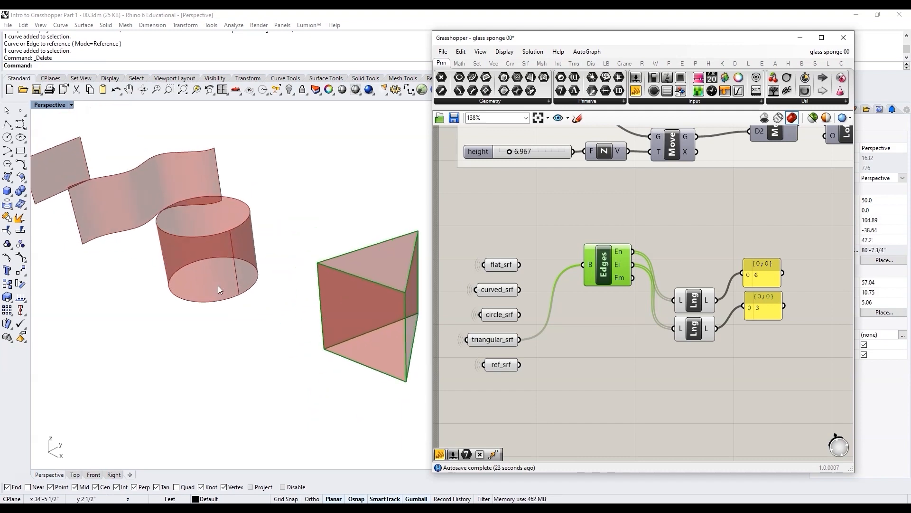
{"action": "scroll", "coordinate": [284, 309], "scroll_direction": "down", "scroll_amount": 2}
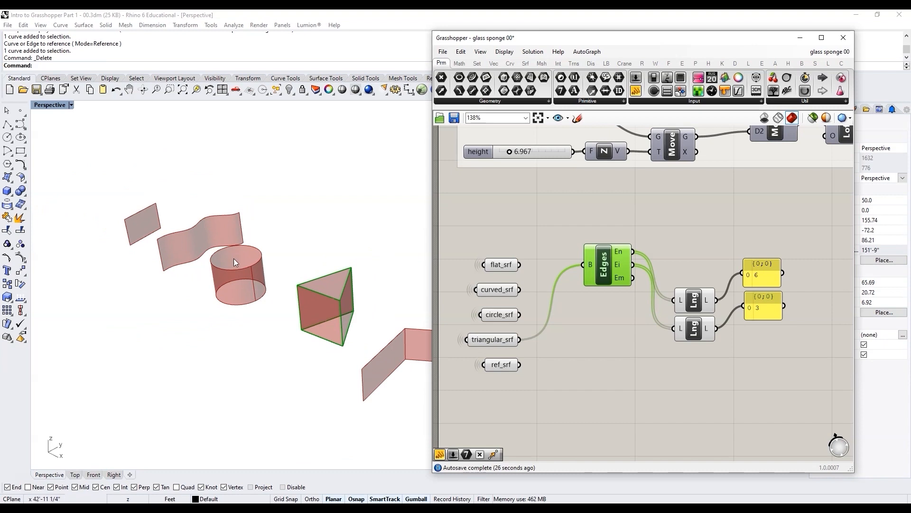
{"action": "scroll", "coordinate": [158, 244], "scroll_direction": "up", "scroll_amount": 3}
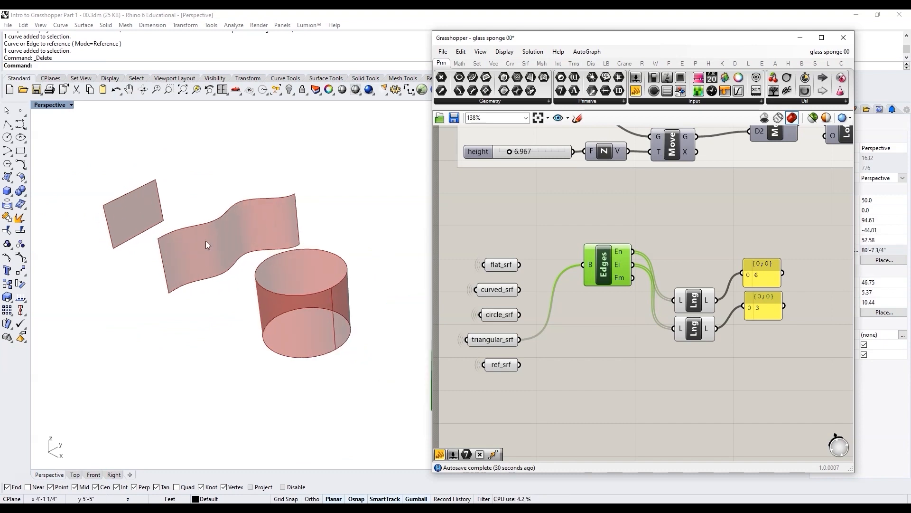
{"action": "scroll", "coordinate": [295, 280], "scroll_direction": "down", "scroll_amount": 2}
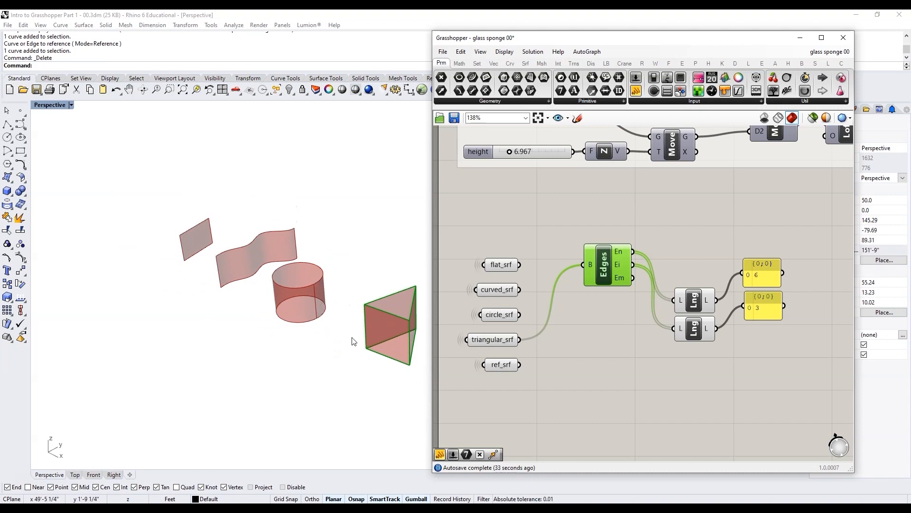
{"action": "scroll", "coordinate": [353, 342], "scroll_direction": "down", "scroll_amount": 1}
{"action": "scroll", "coordinate": [375, 348], "scroll_direction": "up", "scroll_amount": 4}
{"action": "left_click_drag", "start_coordinate": [386, 357], "coordinate": [308, 305]}
{"action": "right_click_drag", "start_coordinate": [270, 325], "coordinate": [282, 341]}
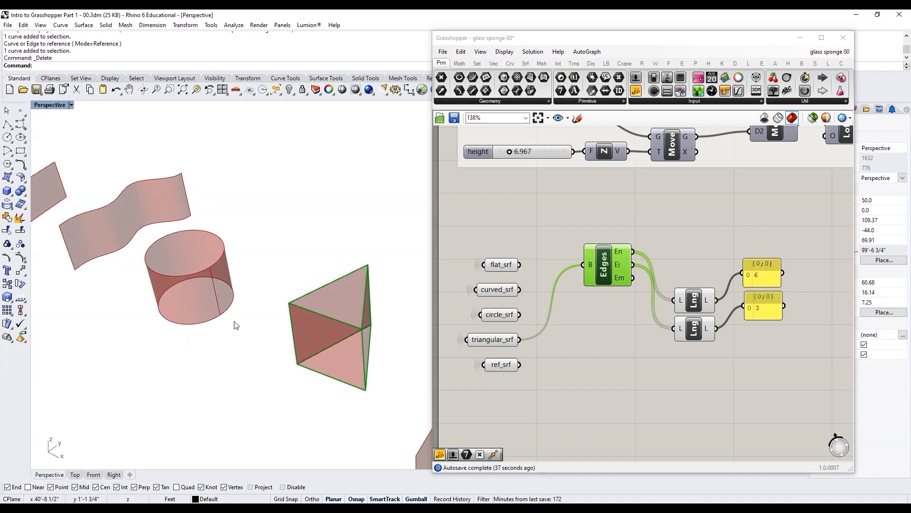
{"action": "scroll", "coordinate": [236, 325], "scroll_direction": "down", "scroll_amount": 2}
{"action": "scroll", "coordinate": [304, 372], "scroll_direction": "down", "scroll_amount": 2}
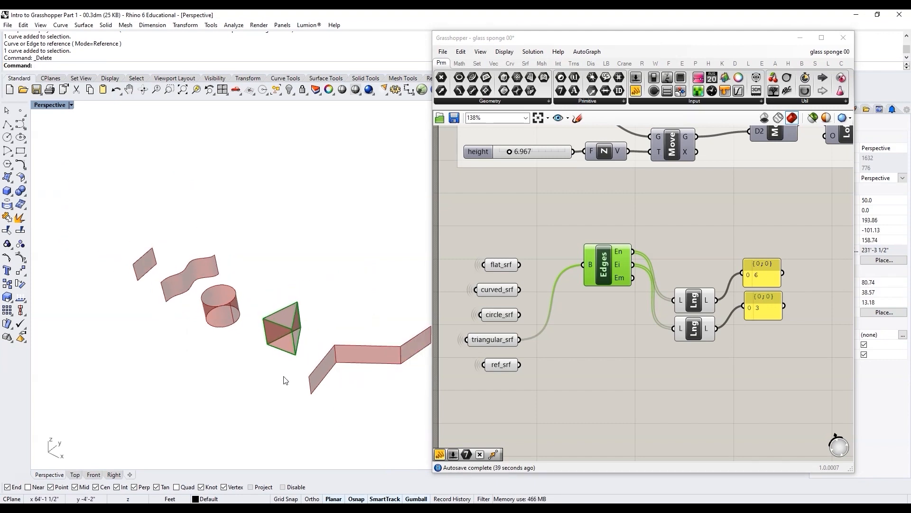
{"action": "scroll", "coordinate": [209, 327], "scroll_direction": "down", "scroll_amount": 1}
{"action": "scroll", "coordinate": [294, 365], "scroll_direction": "up", "scroll_amount": 3}
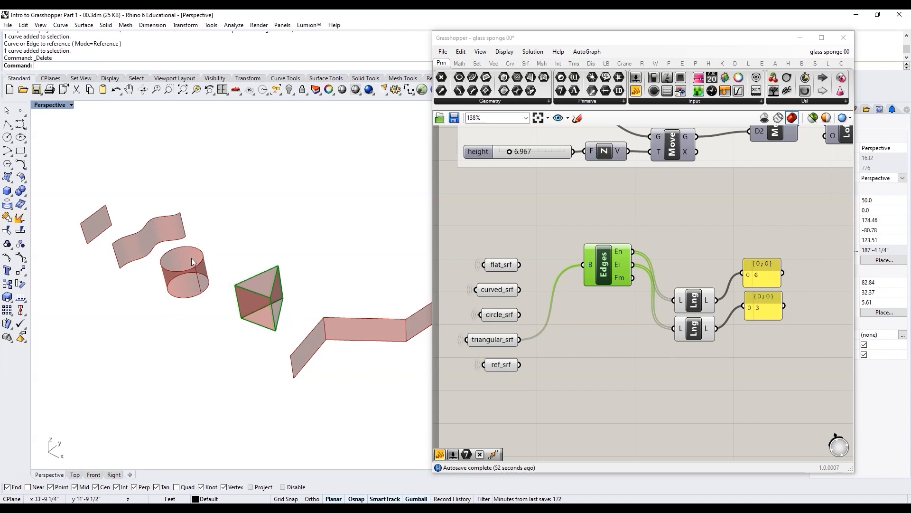
{"action": "scroll", "coordinate": [203, 309], "scroll_direction": "up", "scroll_amount": 2}
{"action": "scroll", "coordinate": [203, 309], "scroll_direction": "up", "scroll_amount": 2}
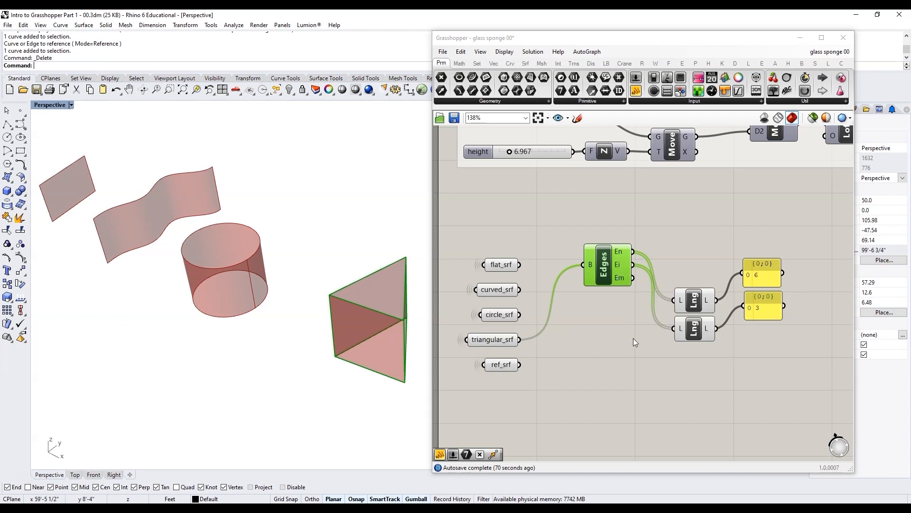
Highlight triangular_srf and its extracted Brep Edges in turn, and check the edges against the counts in the two panels
{"action": "left_click", "coordinate": [507, 340]}
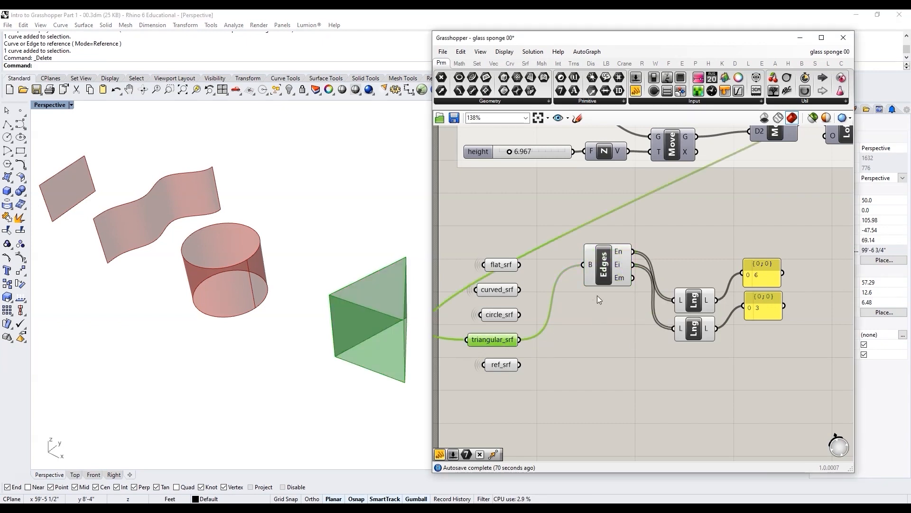
{"action": "left_click", "coordinate": [605, 264]}
{"action": "right_click_drag", "start_coordinate": [383, 363], "coordinate": [378, 337]}
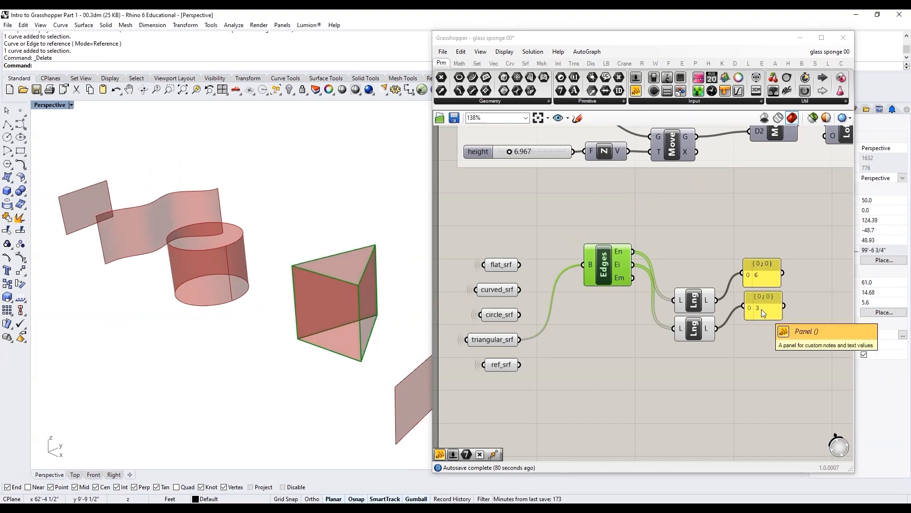
Connect circle_srf to Brep Edges' B input and check the cylinder's naked and interior edge counts in the panels
{"action": "scroll", "coordinate": [743, 334], "scroll_direction": "down", "scroll_amount": 2}
{"action": "scroll", "coordinate": [587, 306], "scroll_direction": "up", "scroll_amount": 3}
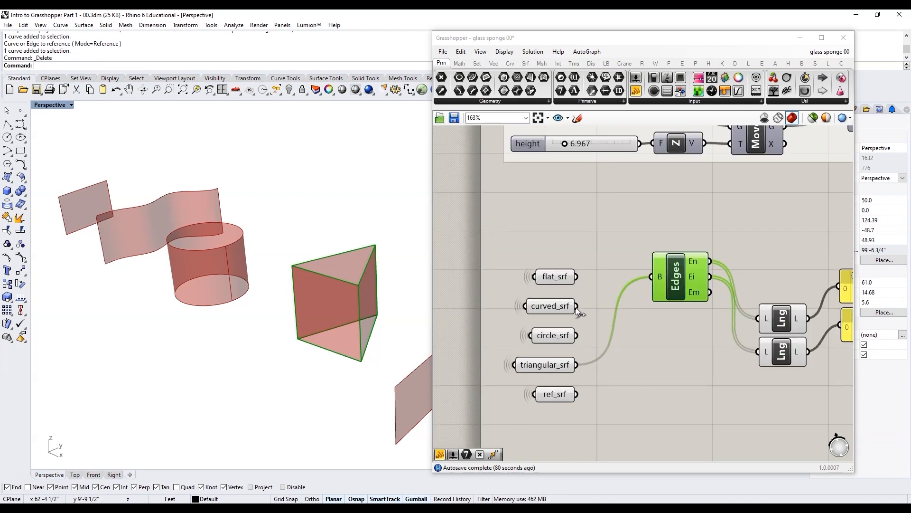
{"action": "left_click_drag", "start_coordinate": [577, 336], "coordinate": [653, 277]}
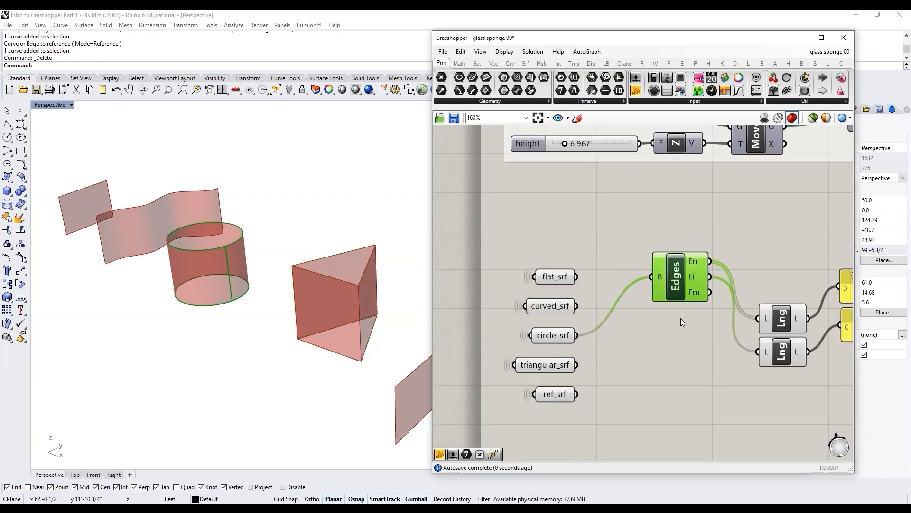
{"action": "right_click_drag", "start_coordinate": [835, 309], "coordinate": [718, 309]}
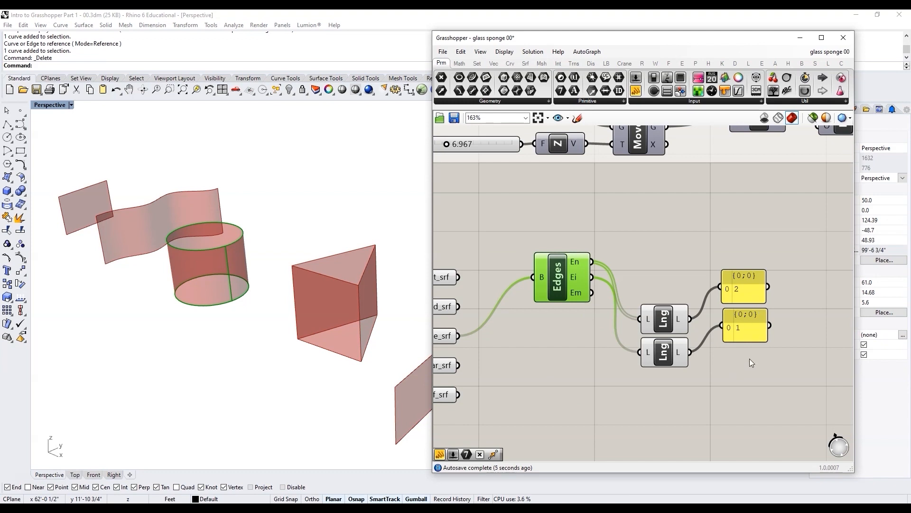
Replace circle_srf with flat_srf on Brep Edges' B input and check the edge counts
{"action": "scroll", "coordinate": [750, 358], "scroll_direction": "down", "scroll_amount": 2}
{"action": "scroll", "coordinate": [547, 363], "scroll_direction": "up", "scroll_amount": 2}
{"action": "left_click_drag", "start_coordinate": [604, 275], "coordinate": [539, 334], "text": "ctrl"}
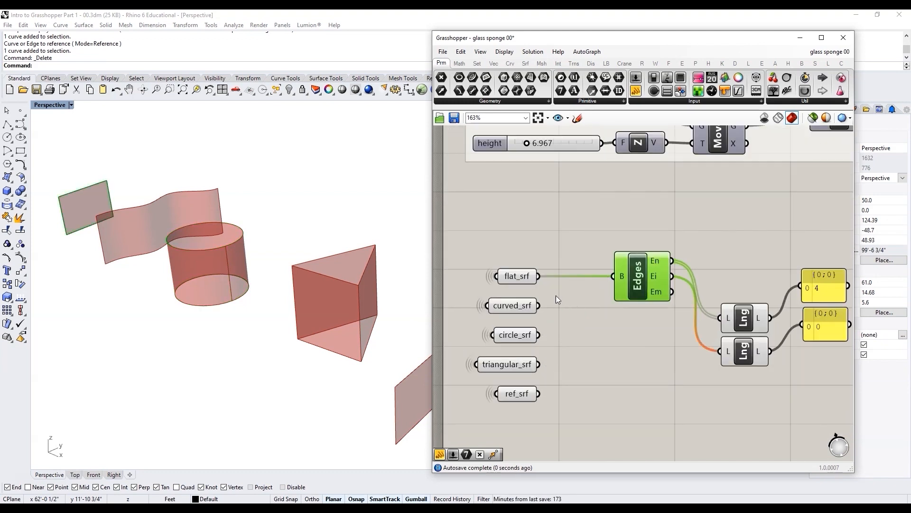
{"action": "scroll", "coordinate": [539, 327], "scroll_direction": "down", "scroll_amount": 2}
{"action": "scroll", "coordinate": [540, 324], "scroll_direction": "up", "scroll_amount": 2}
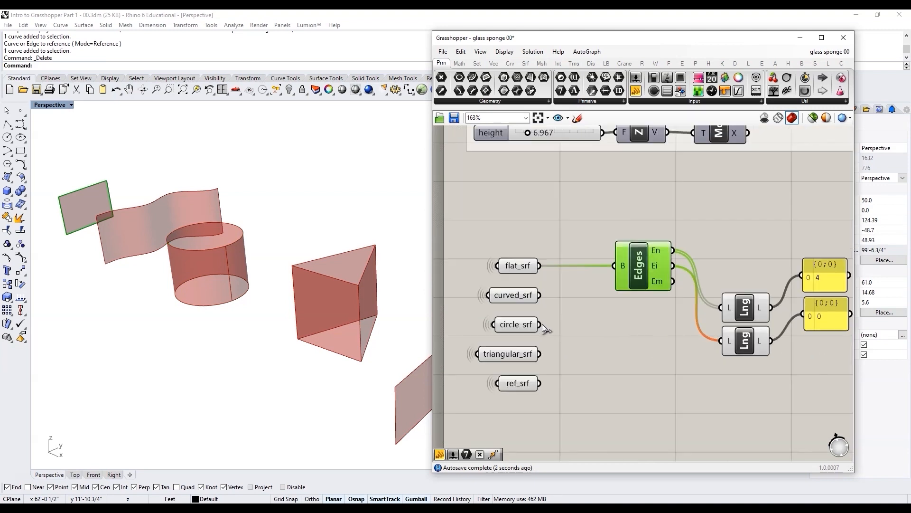
Feed curved_srf, ref_srf, triangular_srf and circle_srf in turn into Brep Edges' B input to compare their edge counts
{"action": "left_click_drag", "start_coordinate": [540, 353], "coordinate": [617, 314]}
{"action": "left_click_drag", "start_coordinate": [539, 295], "coordinate": [614, 267]}
{"action": "left_click_drag", "start_coordinate": [540, 383], "coordinate": [614, 265]}
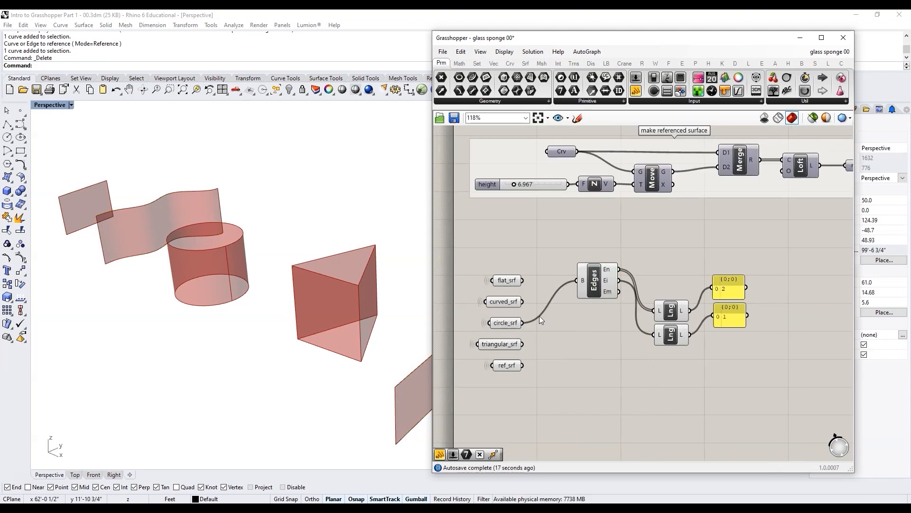
{"action": "left_click_drag", "start_coordinate": [522, 343], "coordinate": [577, 290]}
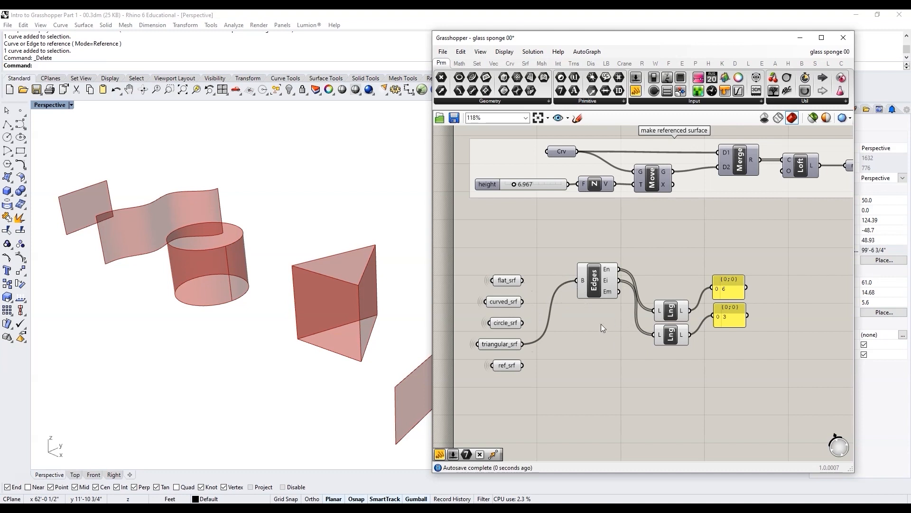
{"action": "left_click_drag", "start_coordinate": [522, 323], "coordinate": [577, 280]}
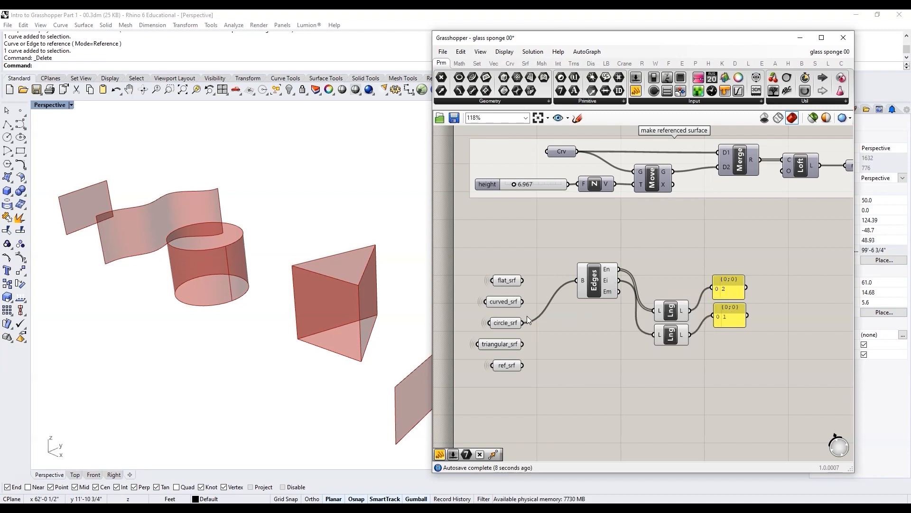
Try triangular_srf and flat_srf on Brep Edges' B input, and finish with ref_srf connected
{"action": "scroll", "coordinate": [526, 316], "scroll_direction": "up", "scroll_amount": 2}
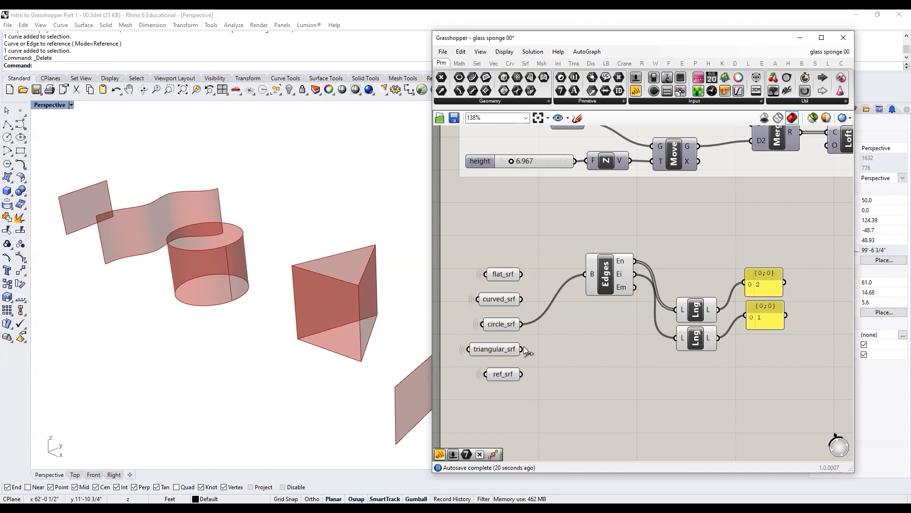
{"action": "left_click_drag", "start_coordinate": [522, 350], "coordinate": [585, 274]}
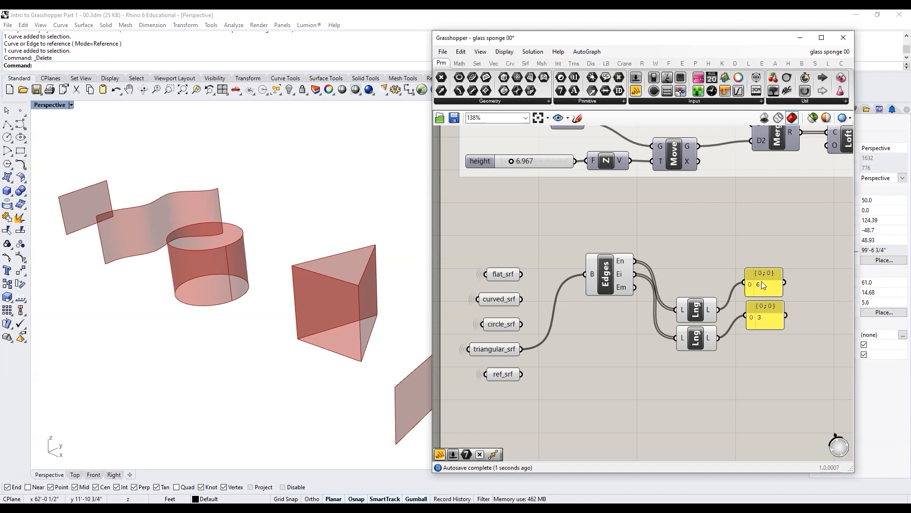
{"action": "left_click_drag", "start_coordinate": [521, 274], "coordinate": [585, 274]}
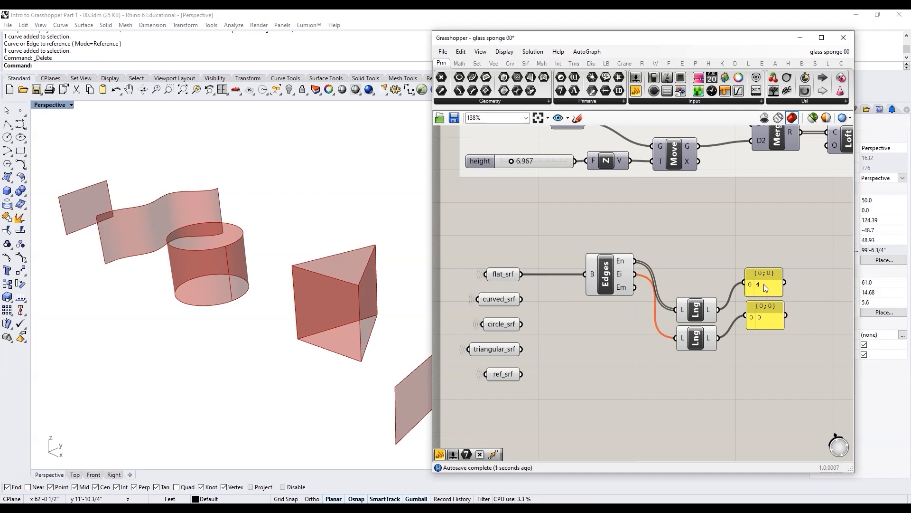
{"action": "left_click_drag", "start_coordinate": [521, 374], "coordinate": [584, 274]}
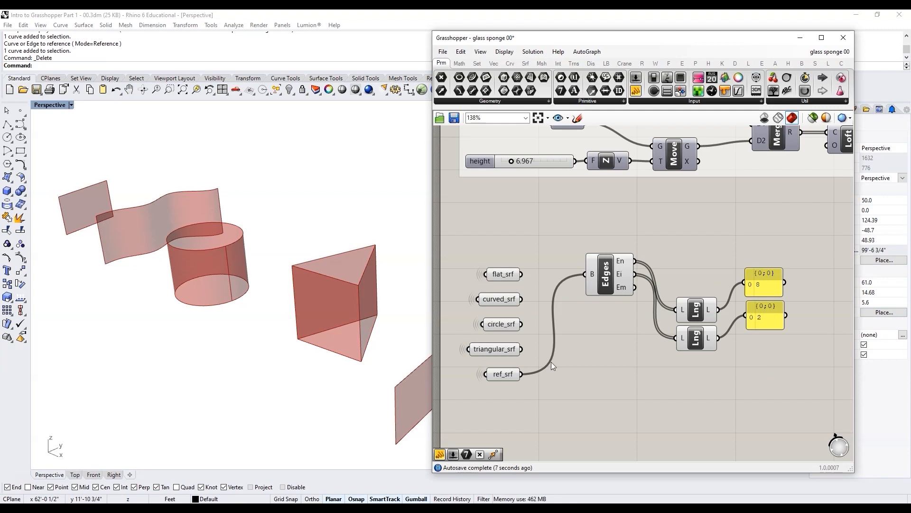
Examine the row of five surfaces to compare the open surfaces with the closed cylinder and triangular prism
{"action": "scroll", "coordinate": [164, 326], "scroll_direction": "down", "scroll_amount": 4}
{"action": "right_click_drag", "start_coordinate": [165, 325], "coordinate": [192, 346]}
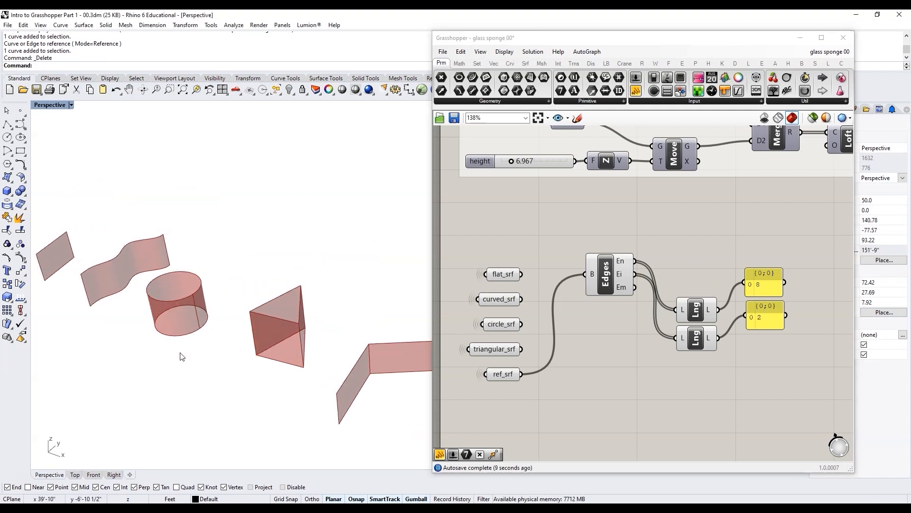
{"action": "scroll", "coordinate": [182, 356], "scroll_direction": "up", "scroll_amount": 2}
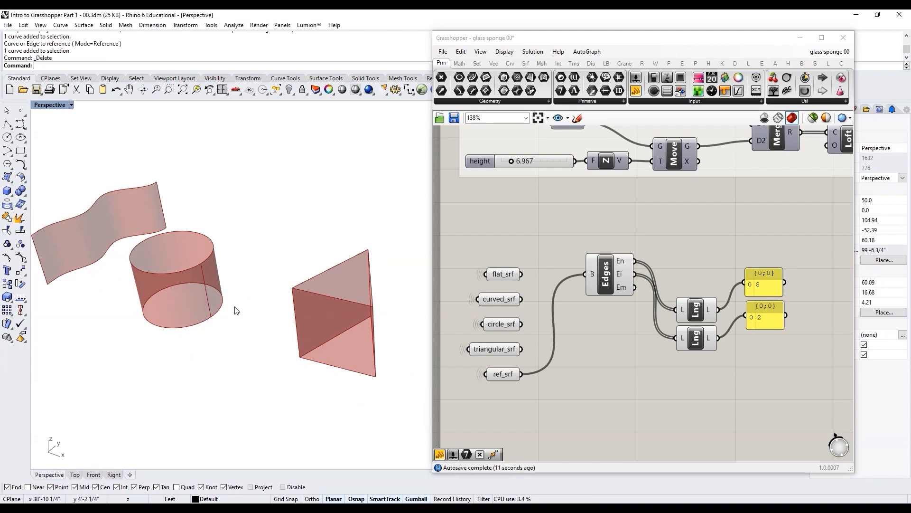
{"action": "scroll", "coordinate": [228, 310], "scroll_direction": "down", "scroll_amount": 2}
{"action": "scroll", "coordinate": [187, 326], "scroll_direction": "up", "scroll_amount": 3}
{"action": "right_click_drag", "start_coordinate": [187, 326], "coordinate": [375, 365]}
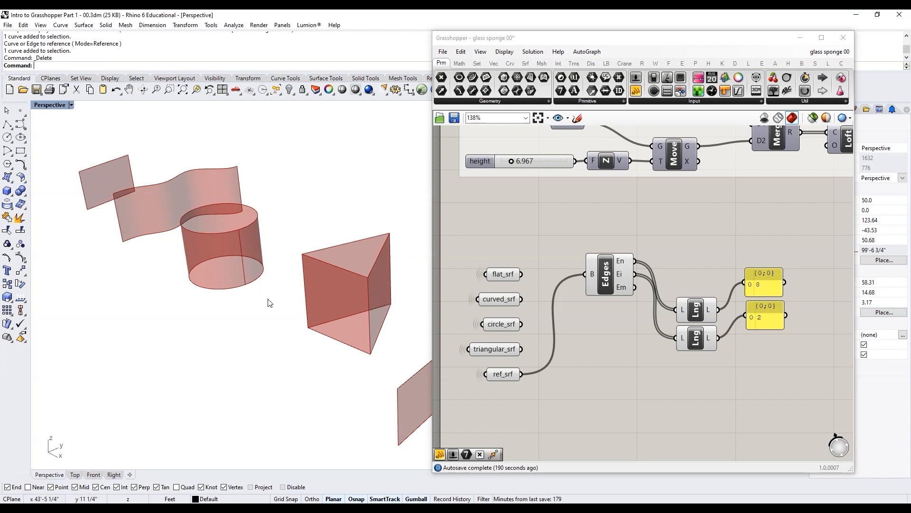
{"action": "scroll", "coordinate": [269, 303], "scroll_direction": "down", "scroll_amount": 3}
{"action": "scroll", "coordinate": [685, 374], "scroll_direction": "up", "scroll_amount": 4}
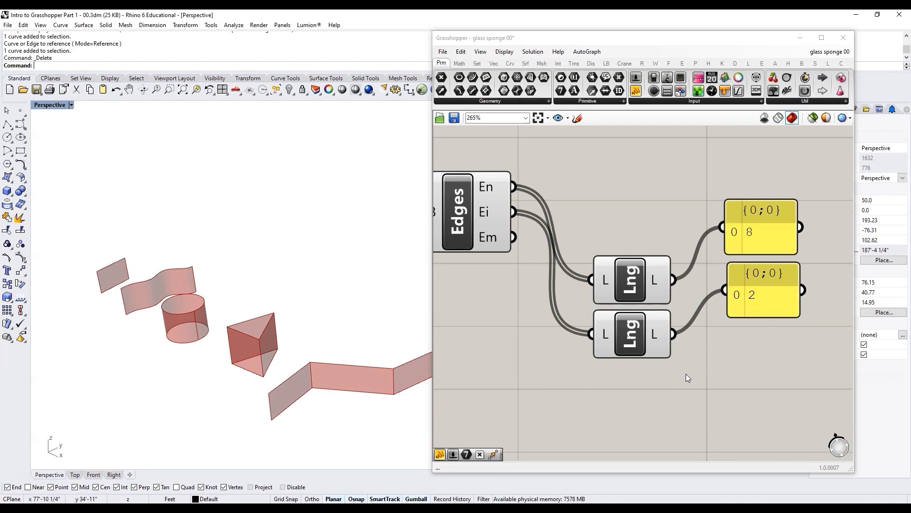
Delete the two panels connected to the List Length components
{"action": "left_click_drag", "start_coordinate": [688, 366], "coordinate": [577, 232]}
{"action": "scroll", "coordinate": [530, 312], "scroll_direction": "down", "scroll_amount": 3}
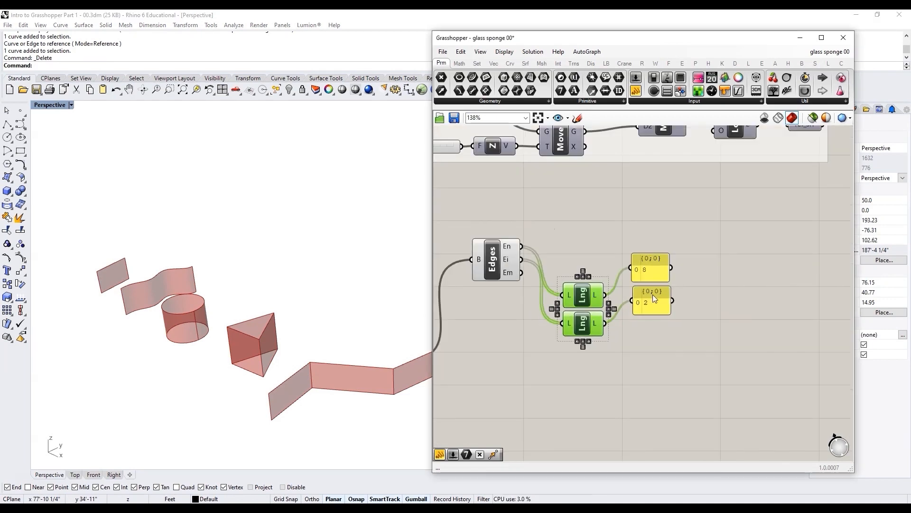
{"action": "scroll", "coordinate": [653, 299], "scroll_direction": "up", "scroll_amount": 2}
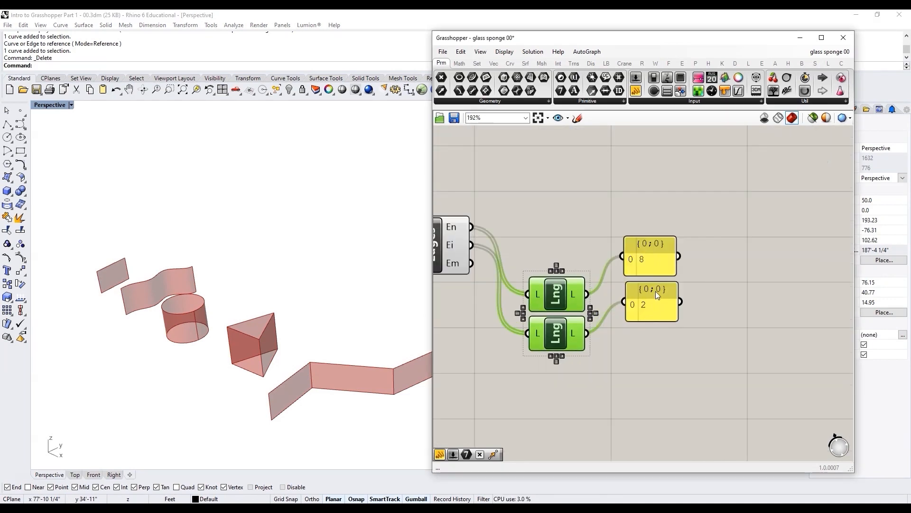
{"action": "left_click_drag", "start_coordinate": [655, 292], "coordinate": [668, 315]}
{"action": "left_click_drag", "start_coordinate": [736, 347], "coordinate": [629, 235]}
{"action": "key", "text": "Delete"}
Add a Division component beside the two List Length components
{"action": "double_click", "coordinate": [649, 309]}
{"action": "type", "text": "Division"}
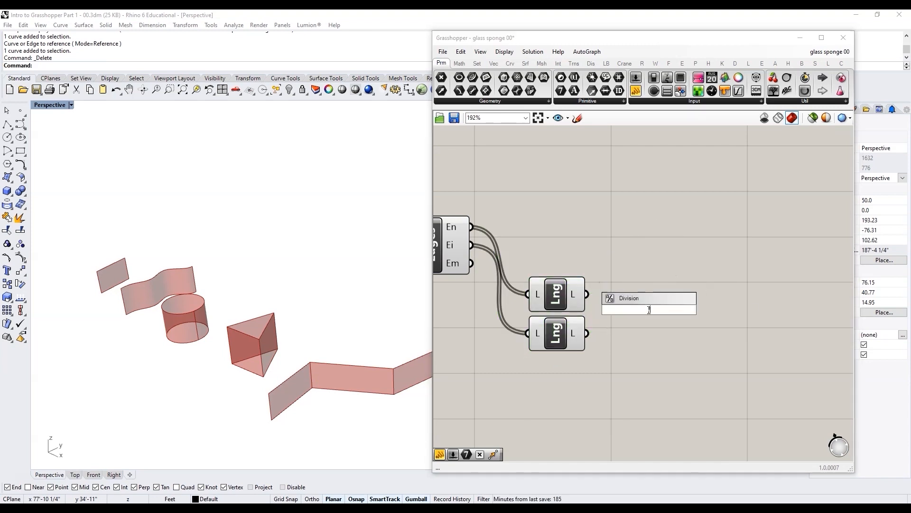
{"action": "key", "text": "Return"}
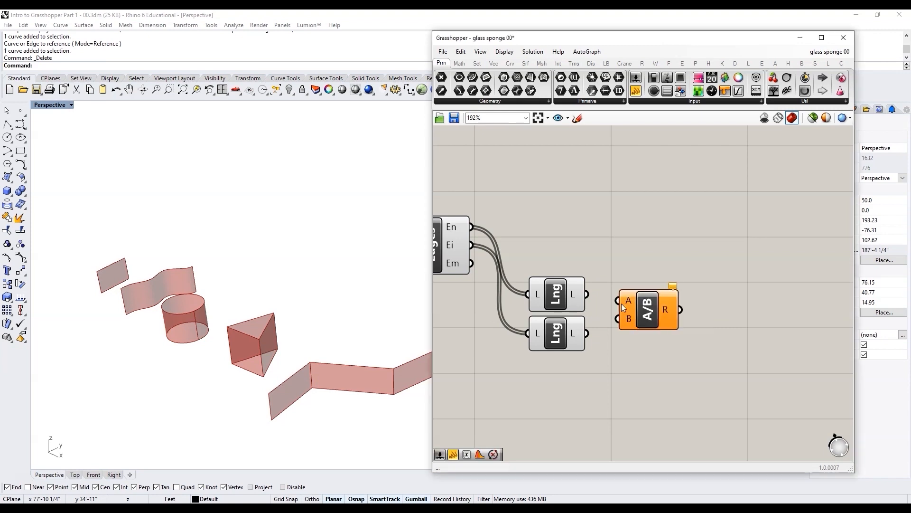
{"action": "scroll", "coordinate": [621, 304], "scroll_direction": "up", "scroll_amount": 1}
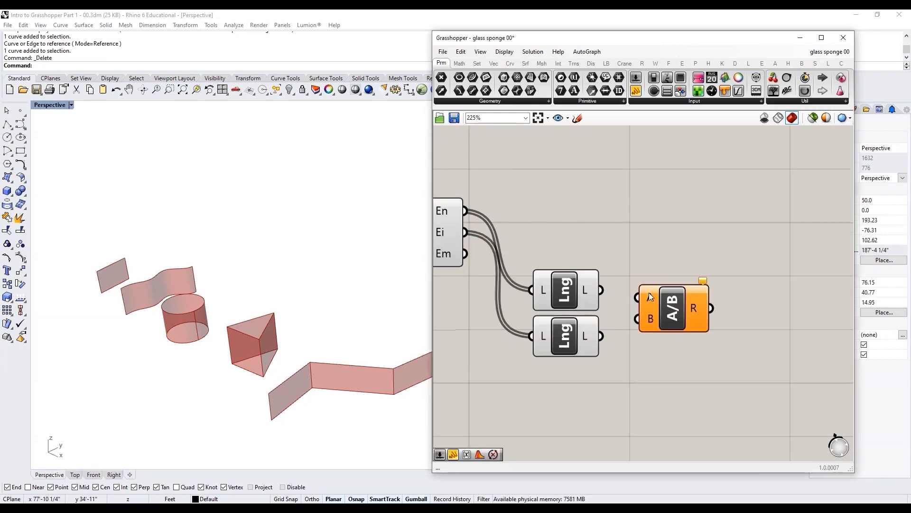
{"action": "left_click", "coordinate": [582, 341]}
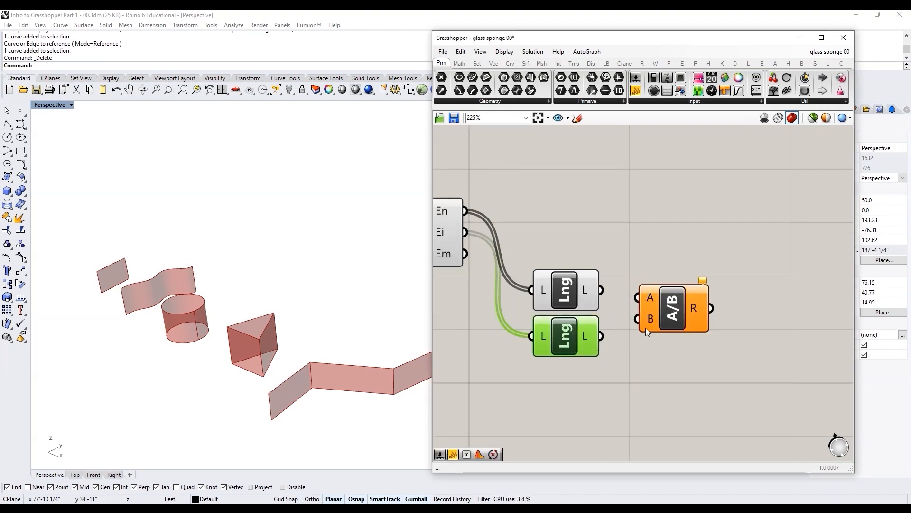
Connect the interior edge count to the Division component's A input and the naked edge count to its B input
{"action": "left_click_drag", "start_coordinate": [602, 337], "coordinate": [637, 297]}
{"action": "left_click_drag", "start_coordinate": [600, 289], "coordinate": [637, 319]}
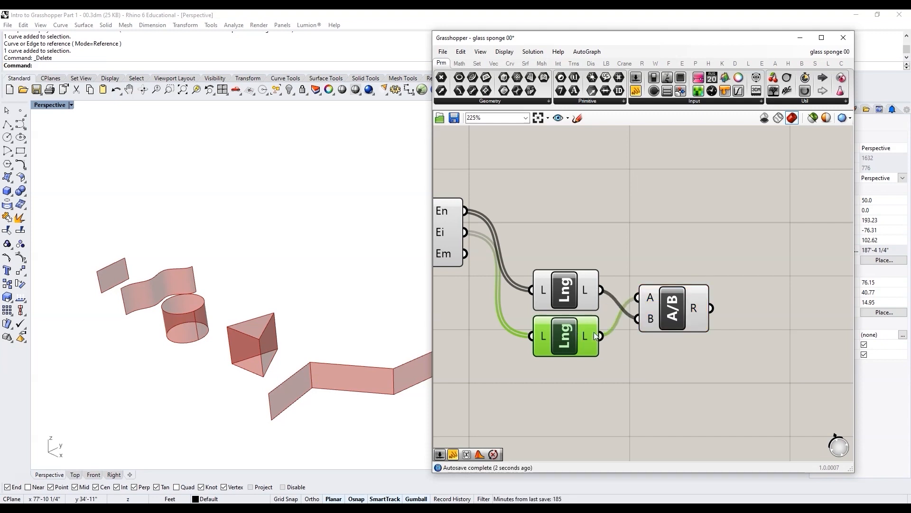
{"action": "scroll", "coordinate": [583, 326], "scroll_direction": "down", "scroll_amount": 3}
{"action": "scroll", "coordinate": [583, 328], "scroll_direction": "up", "scroll_amount": 3}
{"action": "left_click", "coordinate": [586, 299]}
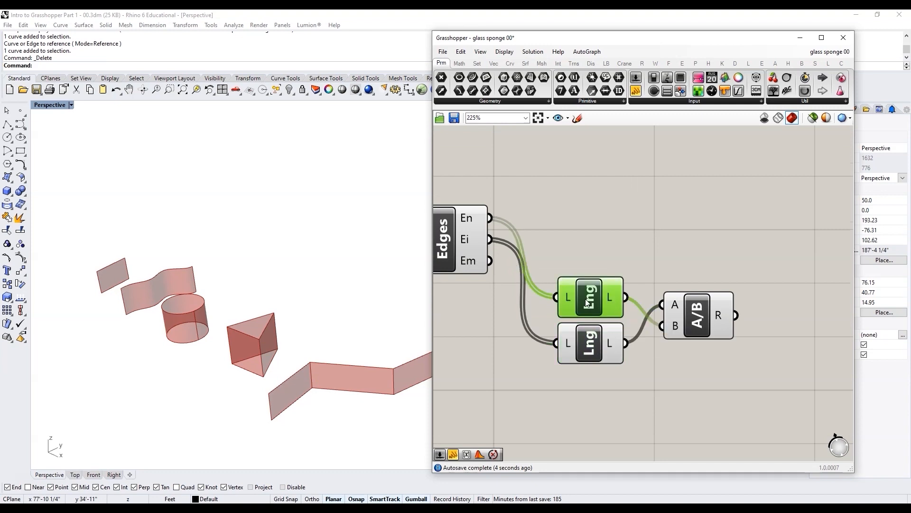
Add a panel beside the Division component and connect it to the R output
{"action": "scroll", "coordinate": [612, 307], "scroll_direction": "down", "scroll_amount": 2}
{"action": "scroll", "coordinate": [758, 316], "scroll_direction": "up", "scroll_amount": 3}
{"action": "double_click", "coordinate": [762, 311]}
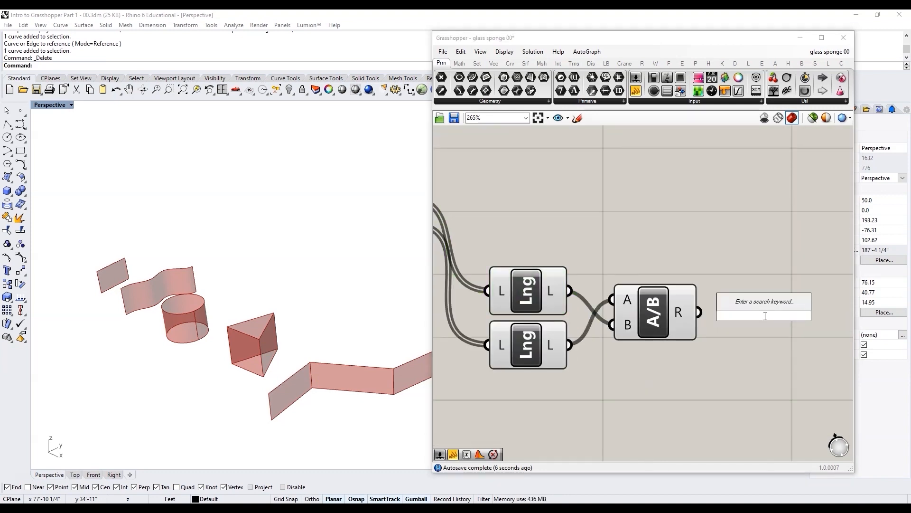
{"action": "type", "text": "//"}
{"action": "key", "text": "Return"}
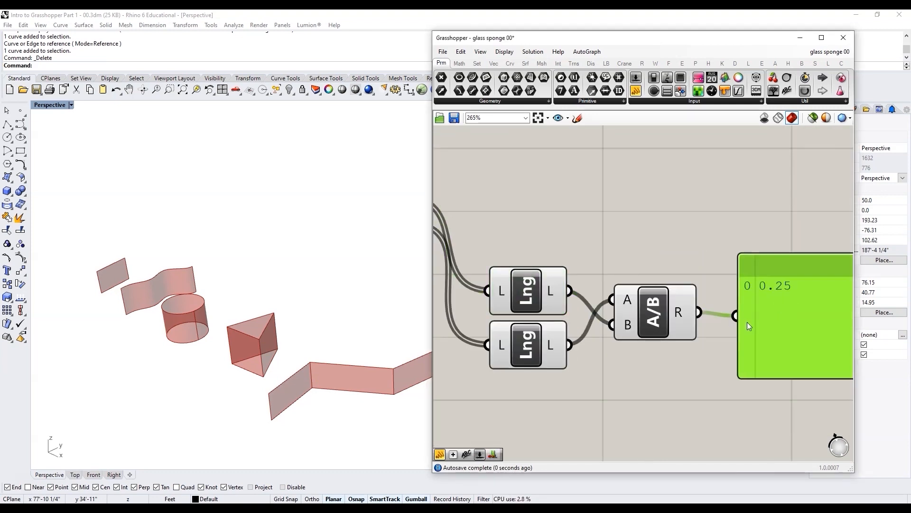
Try triangular_srf, circle_srf and curved_srf on Brep Edges' B input to compare the division results, and finish with flat_srf connected
{"action": "scroll", "coordinate": [747, 321], "scroll_direction": "down", "scroll_amount": 3}
{"action": "scroll", "coordinate": [512, 347], "scroll_direction": "down", "scroll_amount": 1}
{"action": "scroll", "coordinate": [489, 369], "scroll_direction": "up", "scroll_amount": 2}
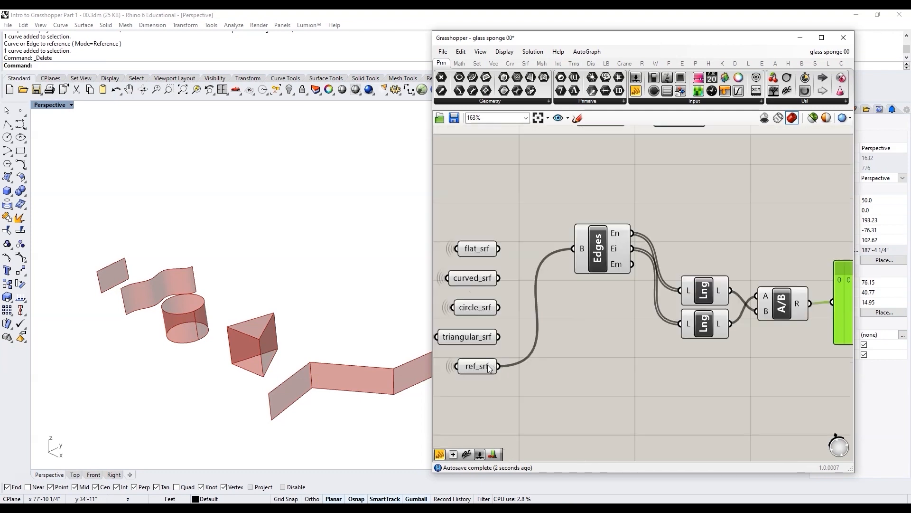
{"action": "scroll", "coordinate": [489, 369], "scroll_direction": "down", "scroll_amount": 2}
{"action": "scroll", "coordinate": [537, 327], "scroll_direction": "up", "scroll_amount": 1}
{"action": "left_click_drag", "start_coordinate": [463, 358], "coordinate": [527, 283]}
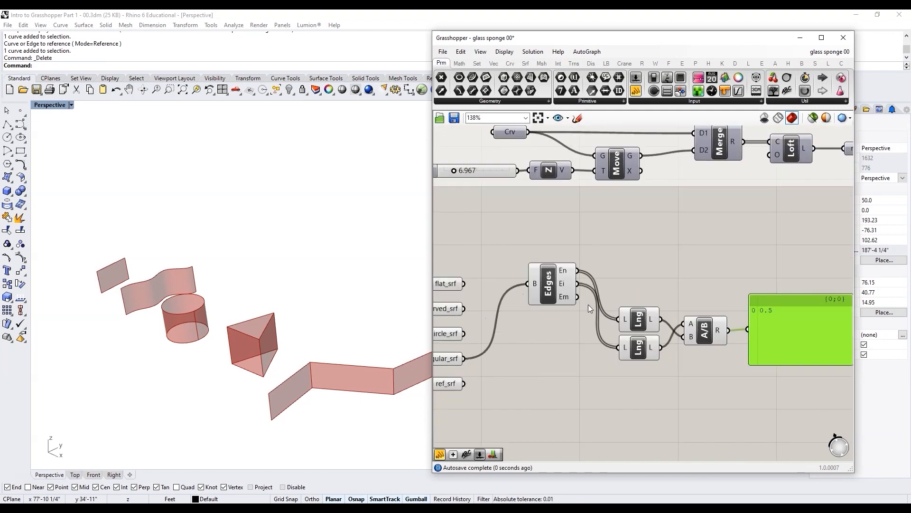
{"action": "scroll", "coordinate": [526, 341], "scroll_direction": "down", "scroll_amount": 1}
{"action": "scroll", "coordinate": [514, 334], "scroll_direction": "up", "scroll_amount": 1}
{"action": "left_click_drag", "start_coordinate": [513, 336], "coordinate": [575, 286]}
{"action": "left_click_drag", "start_coordinate": [512, 310], "coordinate": [576, 286]}
{"action": "left_click_drag", "start_coordinate": [512, 286], "coordinate": [575, 286]}
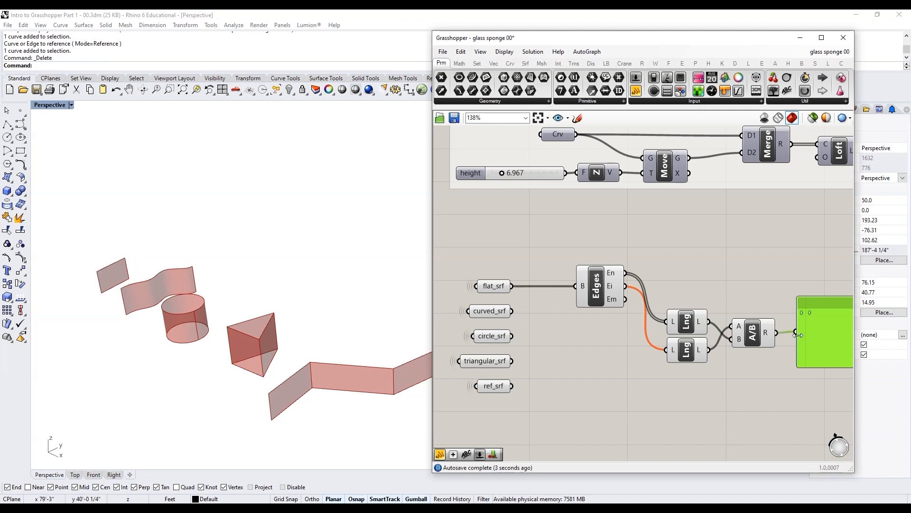
Delete the panel connected to the Division component's result
{"action": "scroll", "coordinate": [712, 339], "scroll_direction": "down", "scroll_amount": 3}
{"action": "scroll", "coordinate": [769, 336], "scroll_direction": "up", "scroll_amount": 3}
{"action": "scroll", "coordinate": [577, 385], "scroll_direction": "down", "scroll_amount": 3}
{"action": "scroll", "coordinate": [677, 340], "scroll_direction": "up", "scroll_amount": 4}
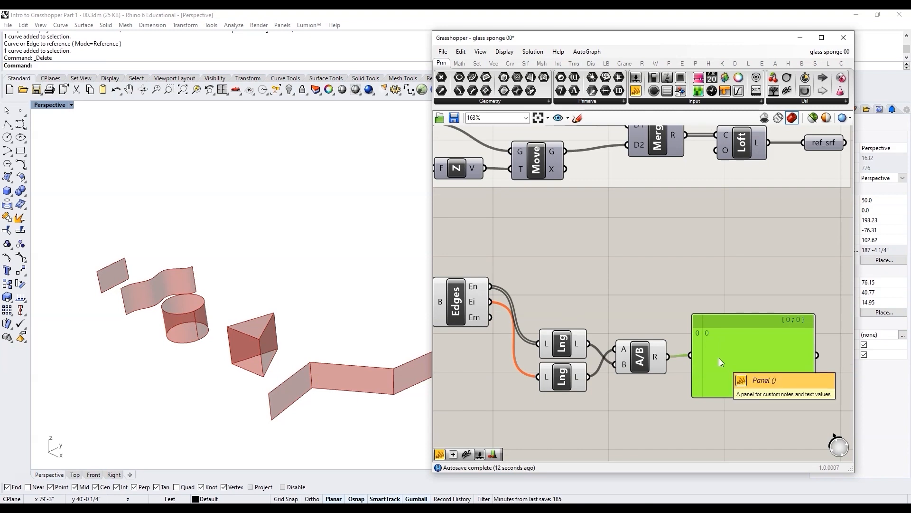
{"action": "key", "text": "Delete"}
{"action": "scroll", "coordinate": [721, 368], "scroll_direction": "down", "scroll_amount": 3}
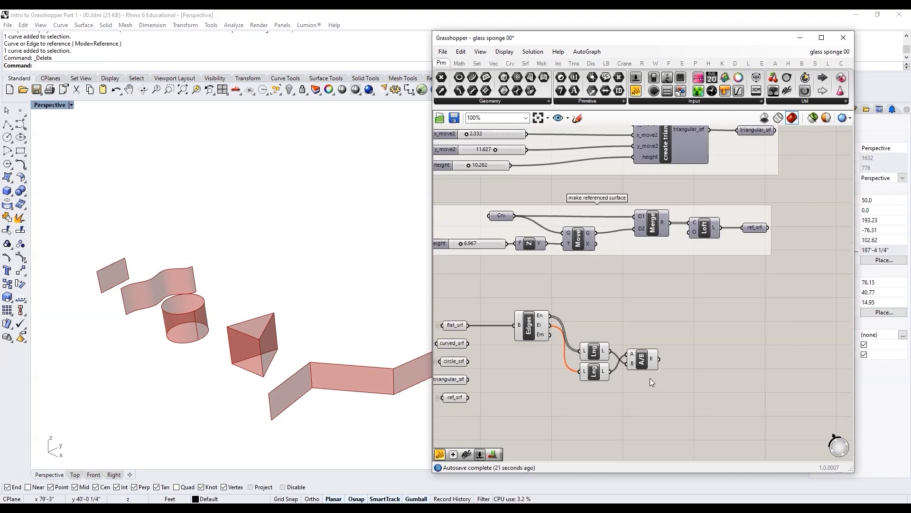
Add an Equality component beside the Division component and connect the division result to its A input
{"action": "scroll", "coordinate": [650, 378], "scroll_direction": "up", "scroll_amount": 3}
{"action": "scroll", "coordinate": [650, 363], "scroll_direction": "down", "scroll_amount": 3}
{"action": "scroll", "coordinate": [660, 372], "scroll_direction": "up", "scroll_amount": 4}
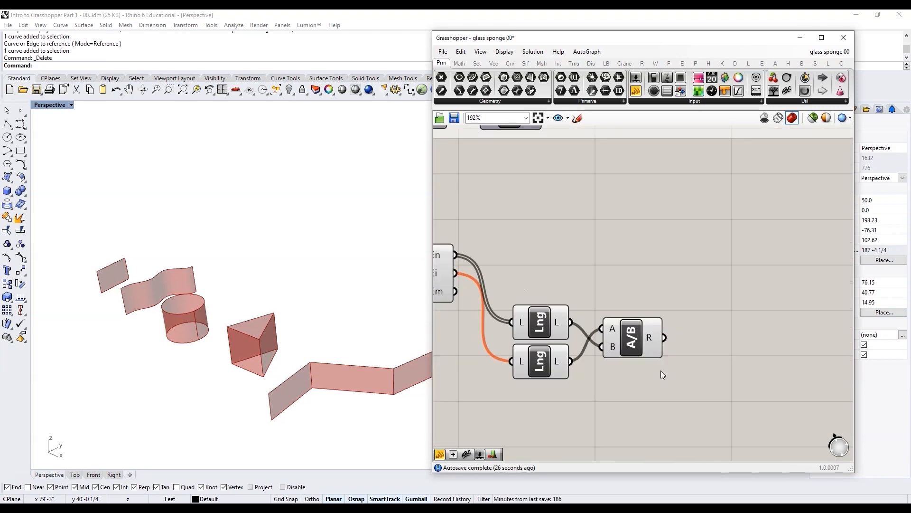
{"action": "scroll", "coordinate": [644, 369], "scroll_direction": "down", "scroll_amount": 3}
{"action": "scroll", "coordinate": [649, 370], "scroll_direction": "up", "scroll_amount": 3}
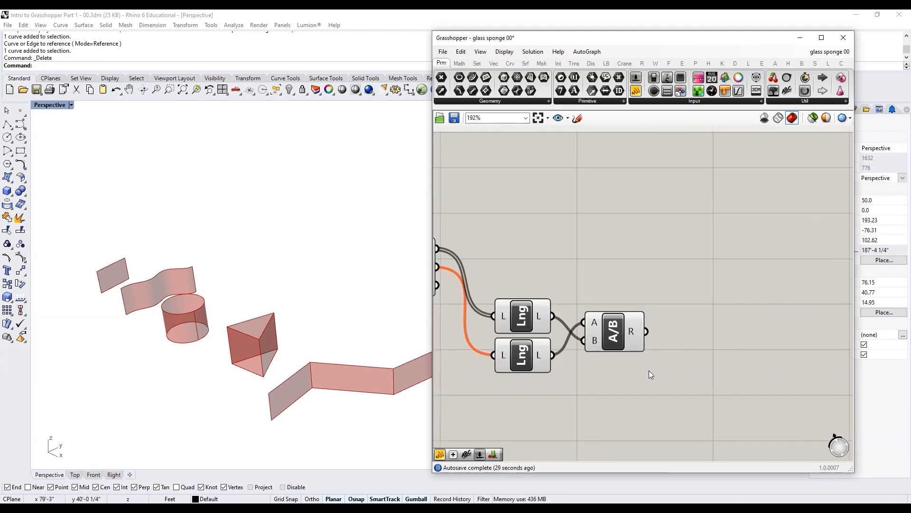
{"action": "double_click", "coordinate": [713, 360]}
{"action": "type", "text": "5"}
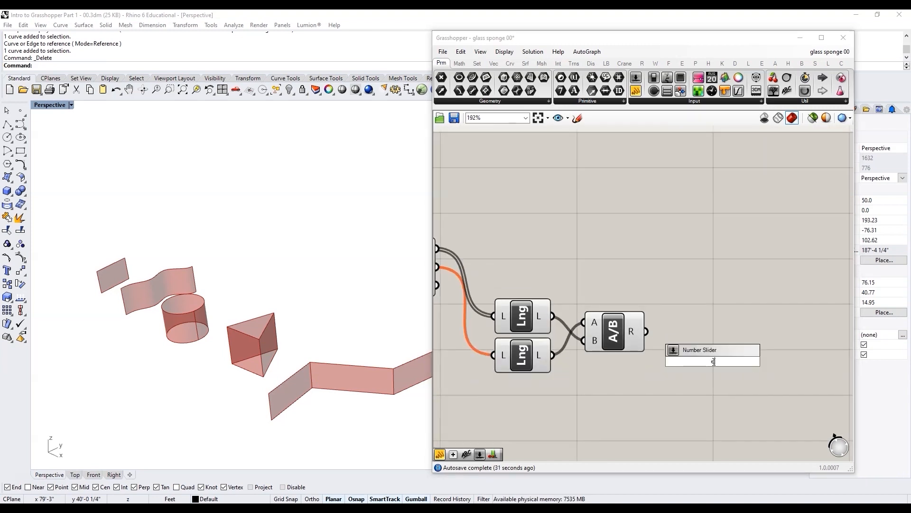
{"action": "type", "text": "qual"}
{"action": "key", "text": "Return"}
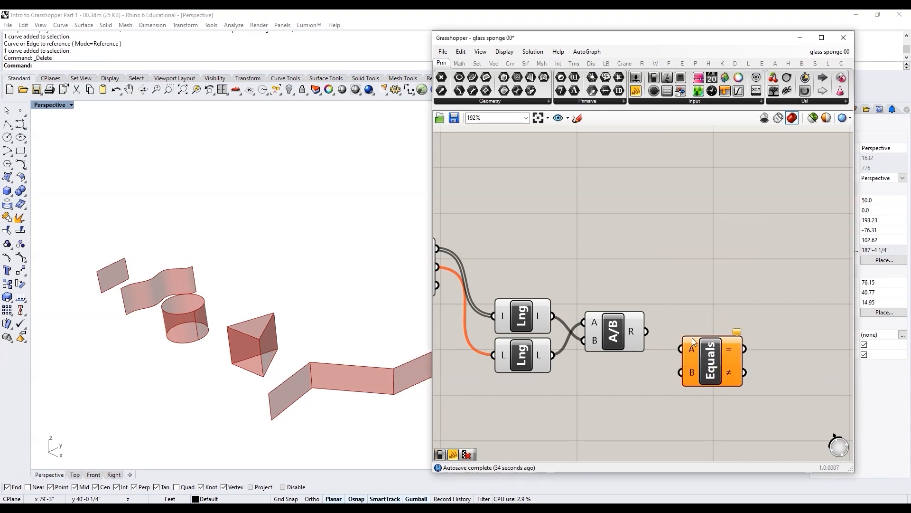
{"action": "left_click_drag", "start_coordinate": [646, 331], "coordinate": [718, 337]}
{"action": "right_click_drag", "start_coordinate": [648, 392], "coordinate": [685, 380]}
{"action": "left_click", "coordinate": [685, 378]}
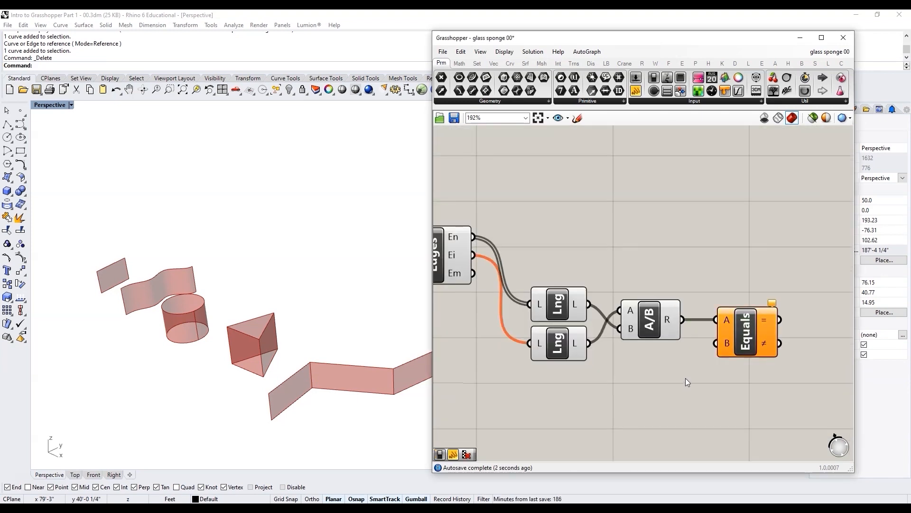
{"action": "double_click", "coordinate": [685, 378]}
{"action": "type", "text": "//"}
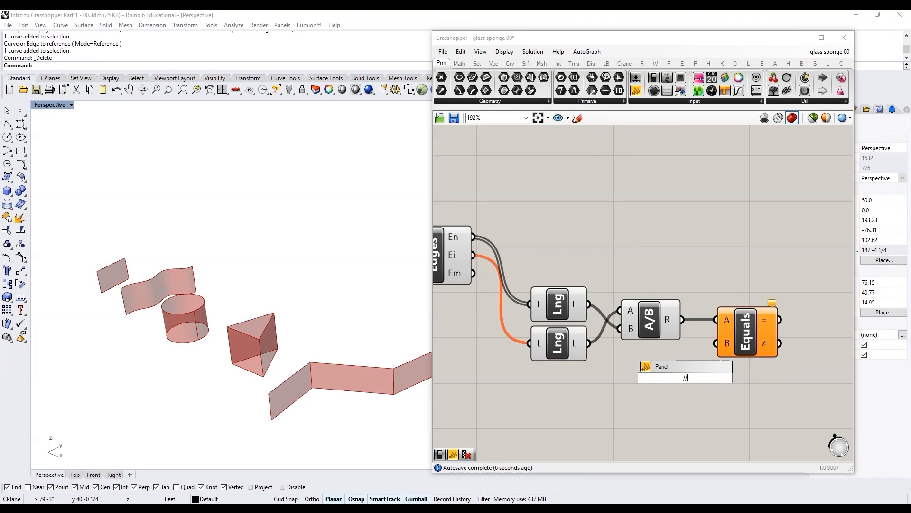
{"action": "key", "text": "Return"}
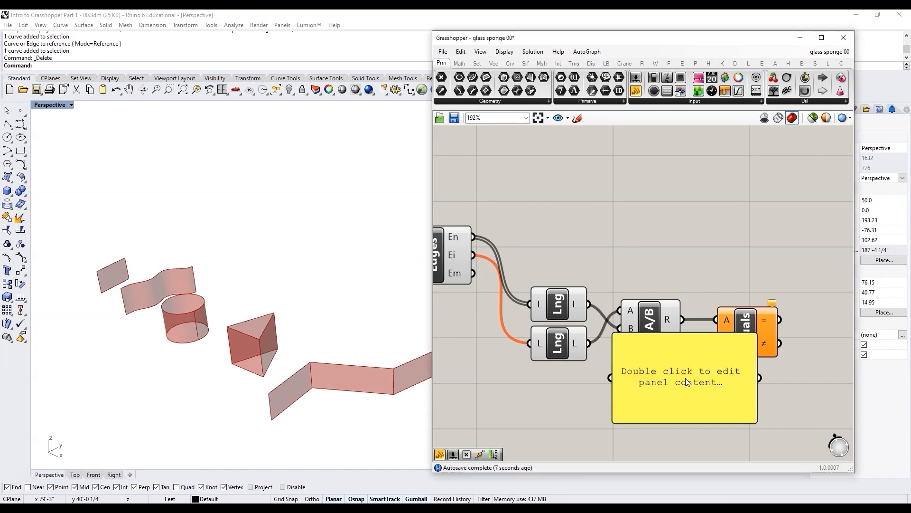
{"action": "double_click", "coordinate": [680, 393]}
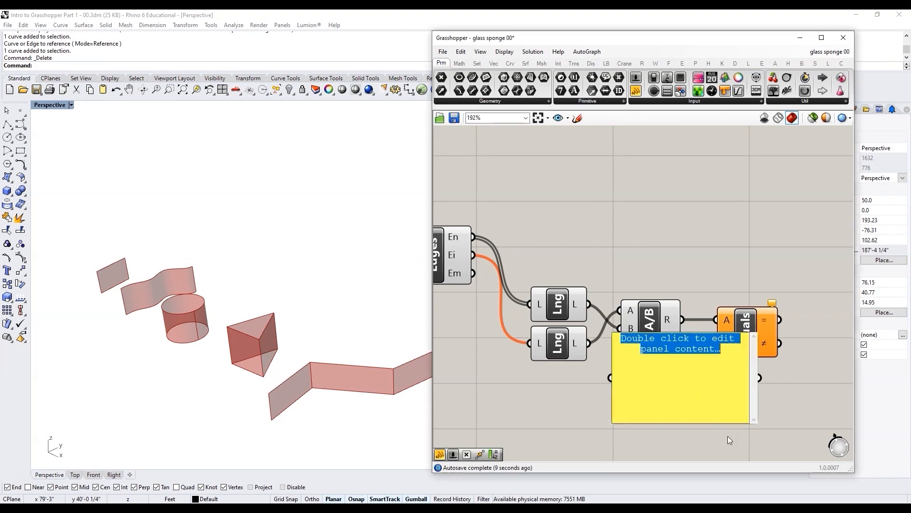
{"action": "left_click", "coordinate": [677, 394]}
{"action": "key", "text": "Delete"}
Create a panel containing 0.5 below the Division component and connect it to the Equality component's B input
{"action": "double_click", "coordinate": [680, 393]}
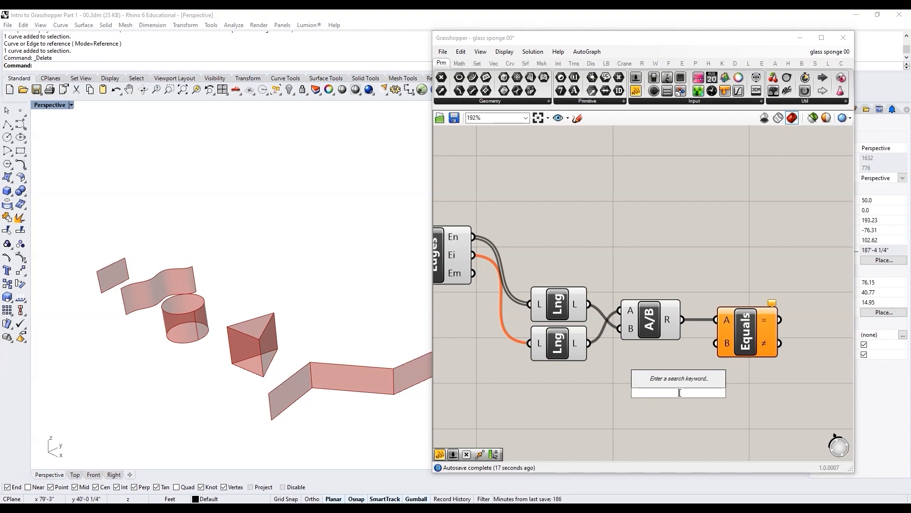
{"action": "type", "text": "//0.5"}
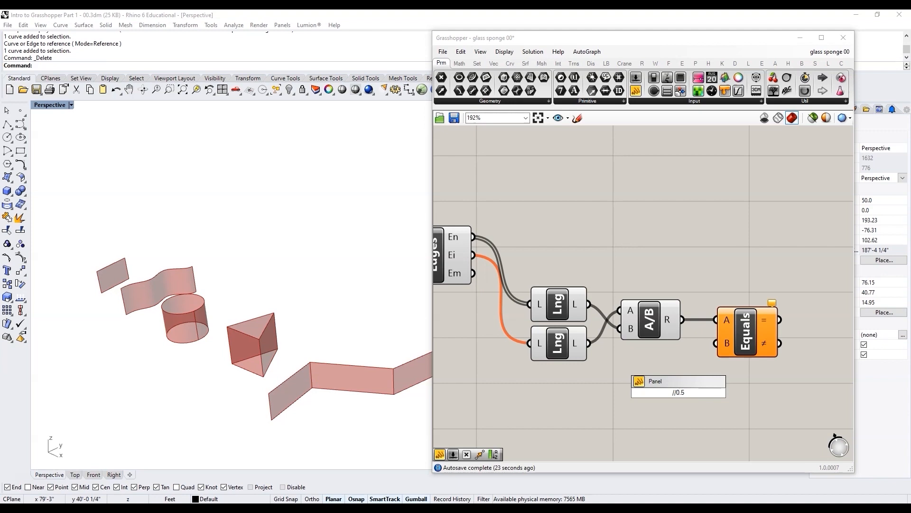
{"action": "key", "text": "Return"}
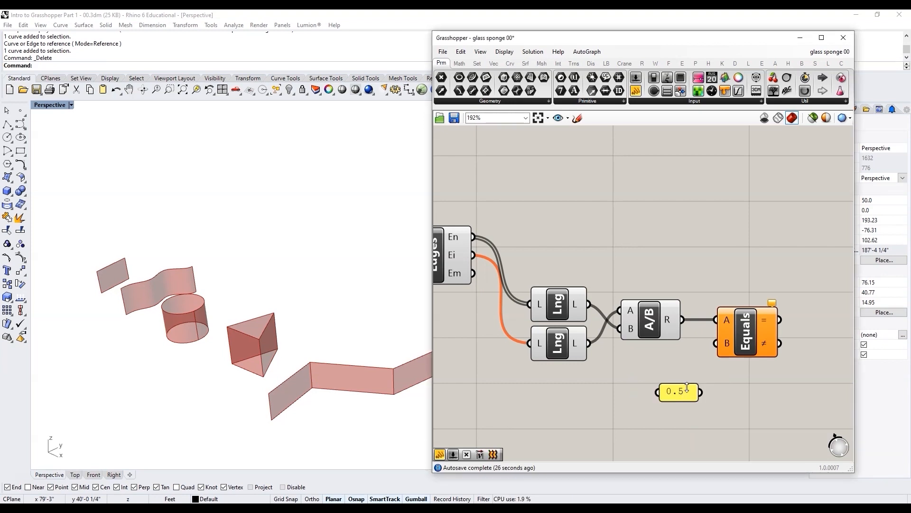
{"action": "left_click", "coordinate": [683, 391]}
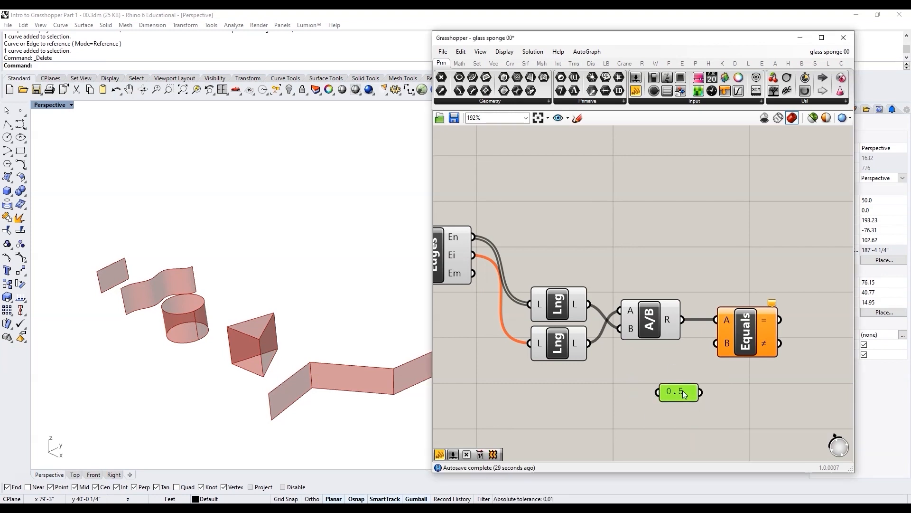
{"action": "left_click_drag", "start_coordinate": [686, 385], "coordinate": [716, 343]}
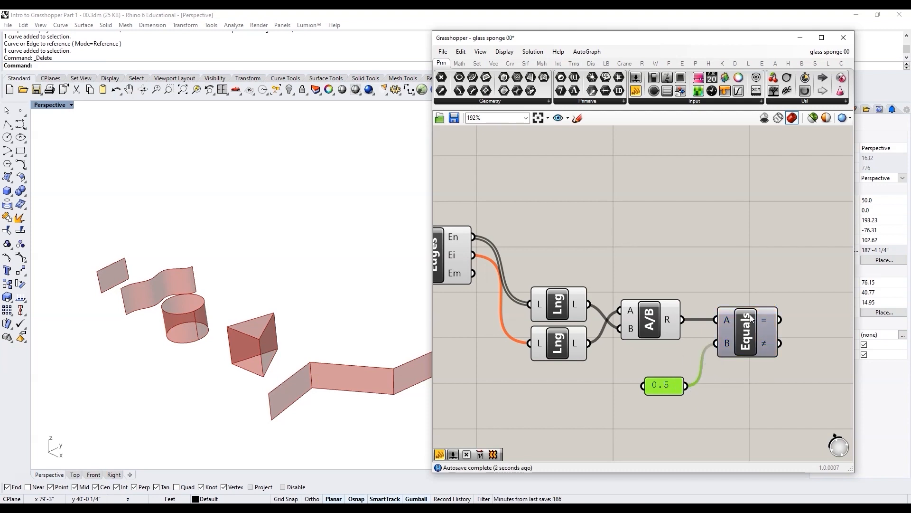
Place another panel above the Equality component and feed it the Division component's R output
{"action": "mouse_move", "coordinate": [668, 323]}
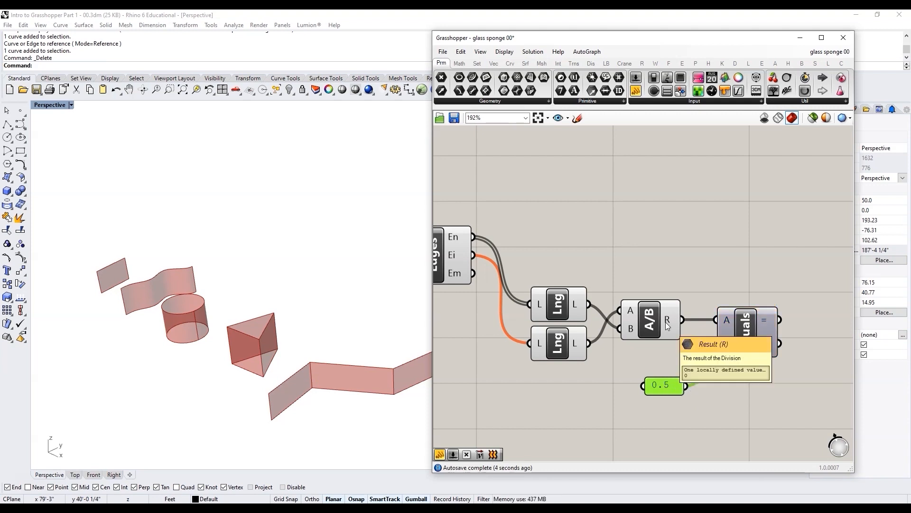
{"action": "double_click", "coordinate": [736, 229]}
{"action": "left_click", "coordinate": [672, 402]}
{"action": "left_click", "coordinate": [662, 393]}
{"action": "key", "text": "ctrl+v"}
{"action": "left_click_drag", "start_coordinate": [685, 319], "coordinate": [704, 253]}
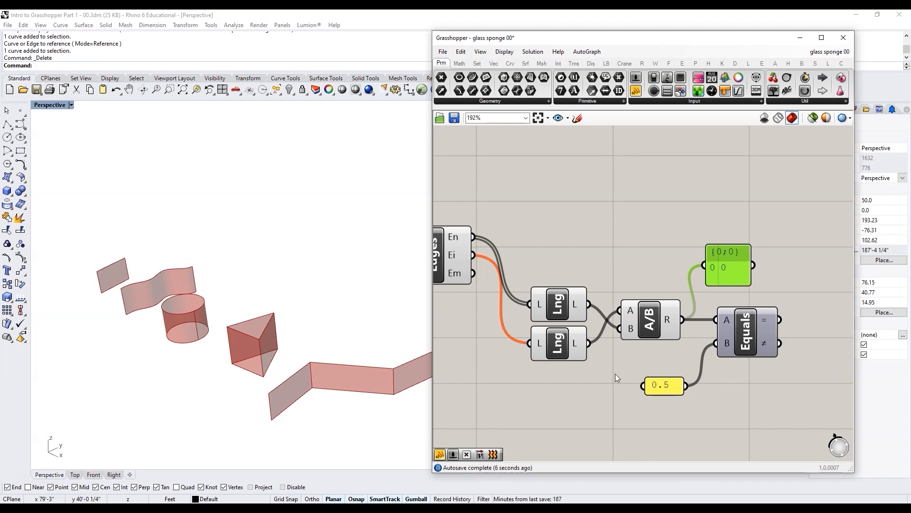
Copy a panel to the far side of the Equality component, connect it to the = output and enlarge it
{"action": "scroll", "coordinate": [615, 374], "scroll_direction": "down", "scroll_amount": 3}
{"action": "scroll", "coordinate": [759, 353], "scroll_direction": "up", "scroll_amount": 4}
{"action": "left_click_drag", "start_coordinate": [528, 406], "coordinate": [782, 327], "text": "alt"}
{"action": "left_click_drag", "start_coordinate": [674, 329], "coordinate": [765, 327]}
{"action": "left_click_drag", "start_coordinate": [797, 332], "coordinate": [828, 358]}
{"action": "left_click_drag", "start_coordinate": [778, 331], "coordinate": [759, 317]}
Connect circle_srf to Brep Edges' B input to test the equality result for the closed cylinder
{"action": "scroll", "coordinate": [746, 346], "scroll_direction": "down", "scroll_amount": 5}
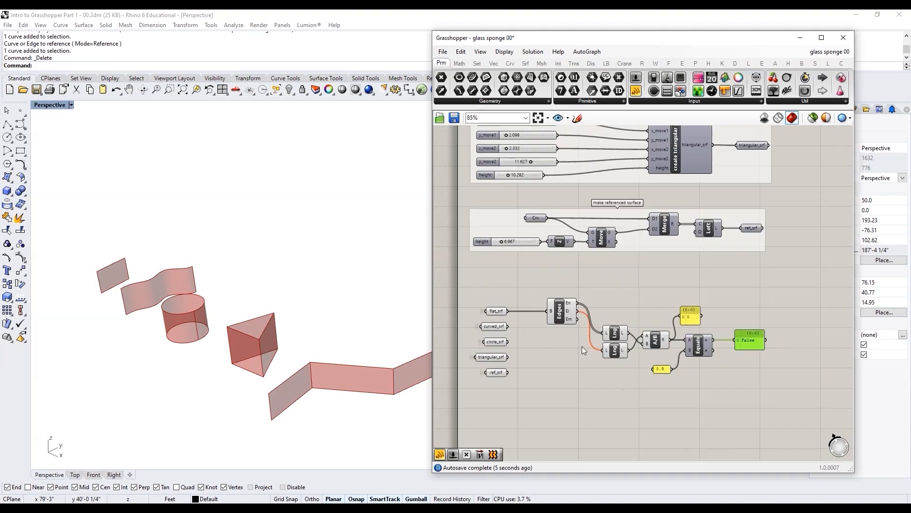
{"action": "scroll", "coordinate": [525, 349], "scroll_direction": "up", "scroll_amount": 3}
{"action": "left_click_drag", "start_coordinate": [507, 337], "coordinate": [561, 295]}
{"action": "right_click_drag", "start_coordinate": [765, 342], "coordinate": [662, 340]}
{"action": "scroll", "coordinate": [663, 339], "scroll_direction": "up", "scroll_amount": 1}
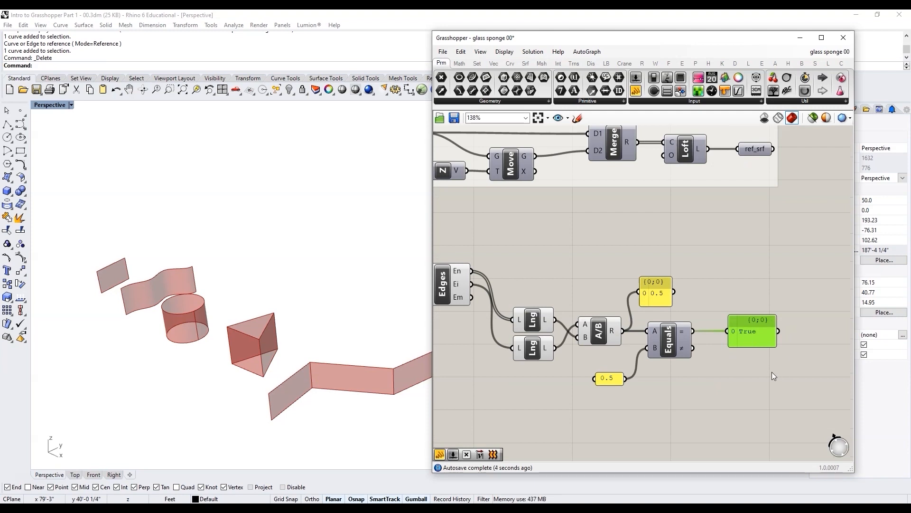
Add a Boolean parameter below the equality result panel and connect it to the Equality component's = output
{"action": "scroll", "coordinate": [733, 363], "scroll_direction": "up", "scroll_amount": 3}
{"action": "left_click_drag", "start_coordinate": [691, 327], "coordinate": [709, 289]}
{"action": "double_click", "coordinate": [715, 351]}
{"action": "type", "text": "bool"}
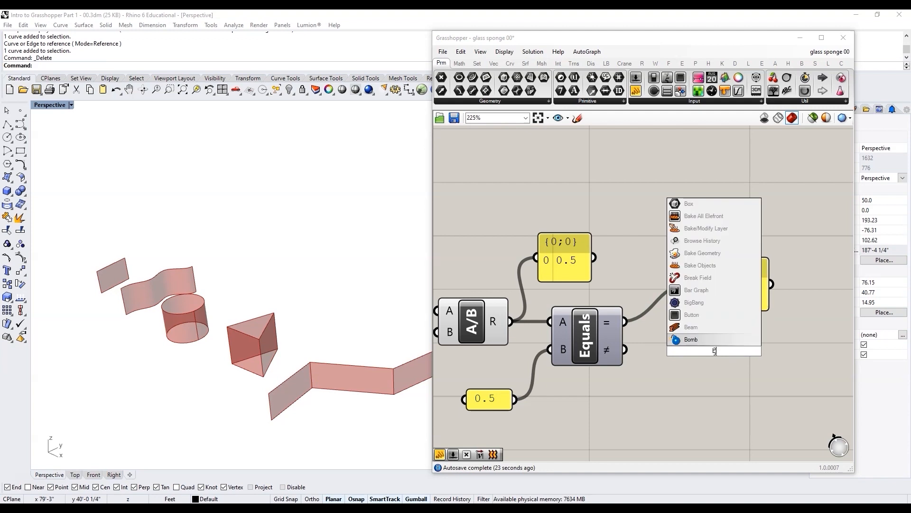
{"action": "key", "text": "Return"}
{"action": "left_click_drag", "start_coordinate": [624, 323], "coordinate": [705, 348]}
{"action": "left_click", "coordinate": [705, 348]}
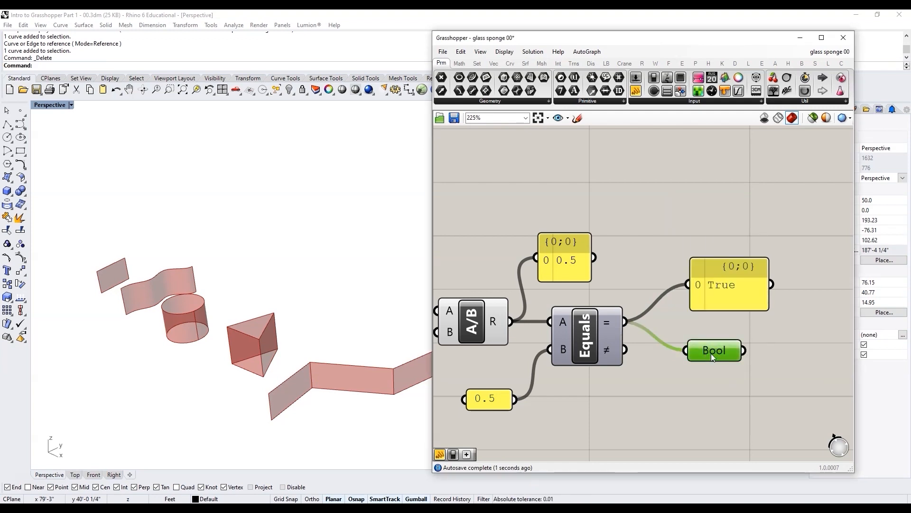
Rename the Boolean parameter as wrap
{"action": "mouse_move", "coordinate": [711, 353]}
{"action": "scroll", "coordinate": [711, 354], "scroll_direction": "down", "scroll_amount": 2}
{"action": "scroll", "coordinate": [707, 352], "scroll_direction": "up", "scroll_amount": 2}
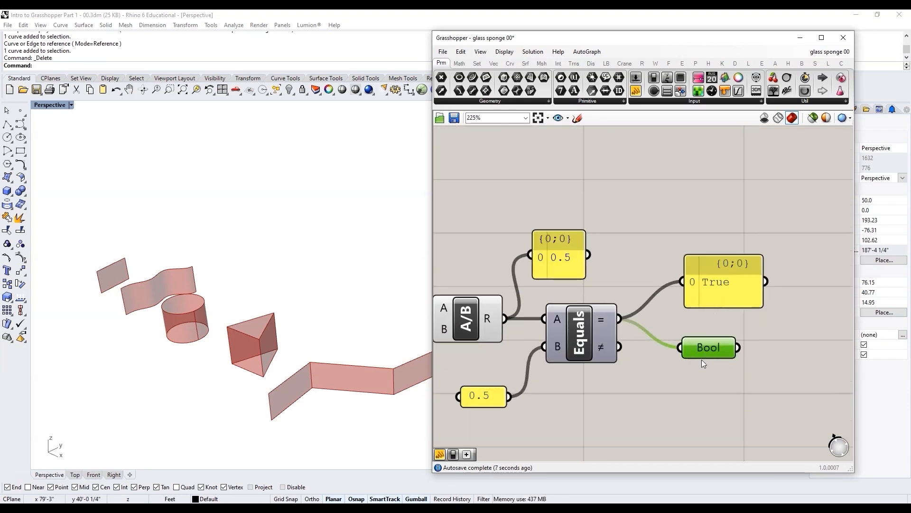
{"action": "right_click", "coordinate": [701, 353]}
{"action": "type", "text": "wrap"}
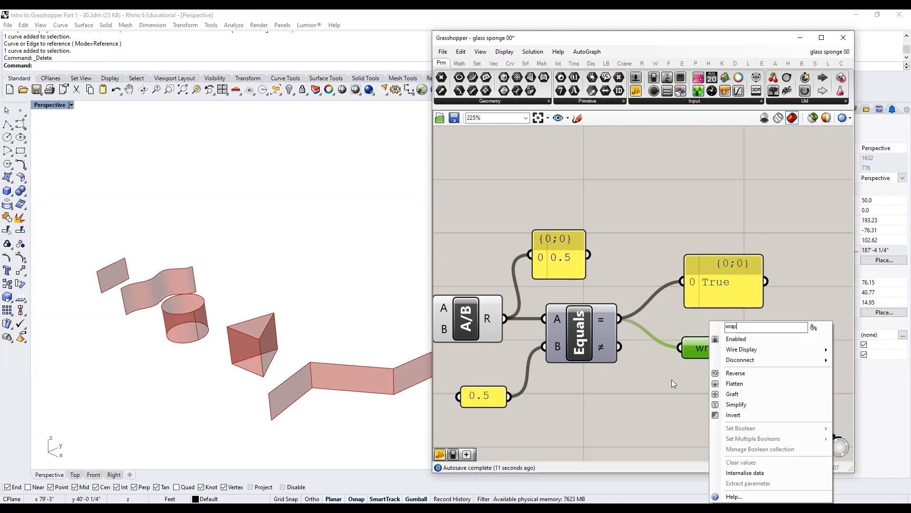
{"action": "key", "text": "Return"}
Delete the panels showing the equality result and the division result
{"action": "scroll", "coordinate": [745, 372], "scroll_direction": "down", "scroll_amount": 2}
{"action": "left_click", "coordinate": [730, 299]}
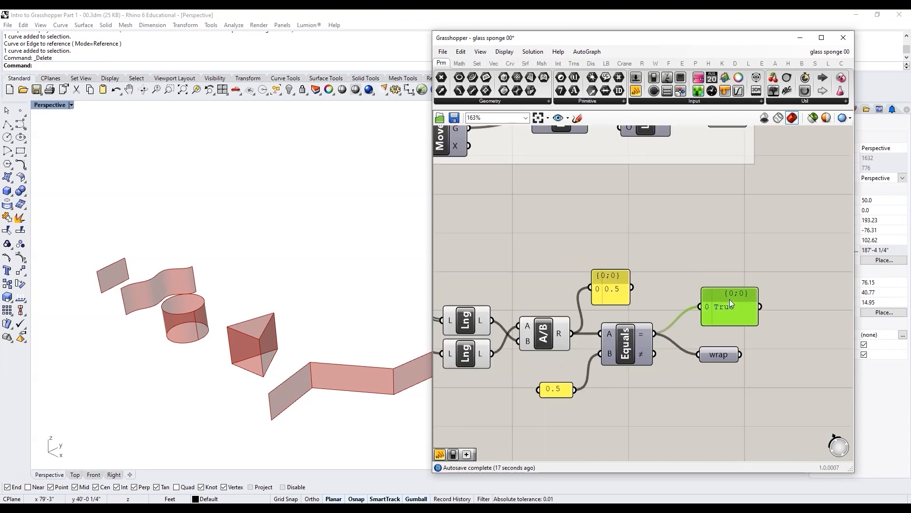
{"action": "key", "text": "Delete"}
{"action": "left_click", "coordinate": [614, 292]}
{"action": "key", "text": "Delete"}
{"action": "left_click", "coordinate": [553, 389]}
{"action": "key", "text": "Delete"}
{"action": "key", "text": "ctrl+z"}
Move the wrap parameter closer to the Equality component and shift the whole comparison chain down below Brep Edges
{"action": "left_click", "coordinate": [755, 361]}
{"action": "left_click_drag", "start_coordinate": [727, 356], "coordinate": [705, 335]}
{"action": "left_click", "coordinate": [748, 356]}
{"action": "right_click_drag", "start_coordinate": [541, 364], "coordinate": [639, 360]}
{"action": "left_click_drag", "start_coordinate": [824, 404], "coordinate": [549, 282]}
{"action": "left_click_drag", "start_coordinate": [571, 326], "coordinate": [572, 392]}
{"action": "scroll", "coordinate": [603, 306], "scroll_direction": "down", "scroll_amount": 3}
{"action": "scroll", "coordinate": [605, 304], "scroll_direction": "down", "scroll_amount": 1}
{"action": "left_click", "coordinate": [620, 393]}
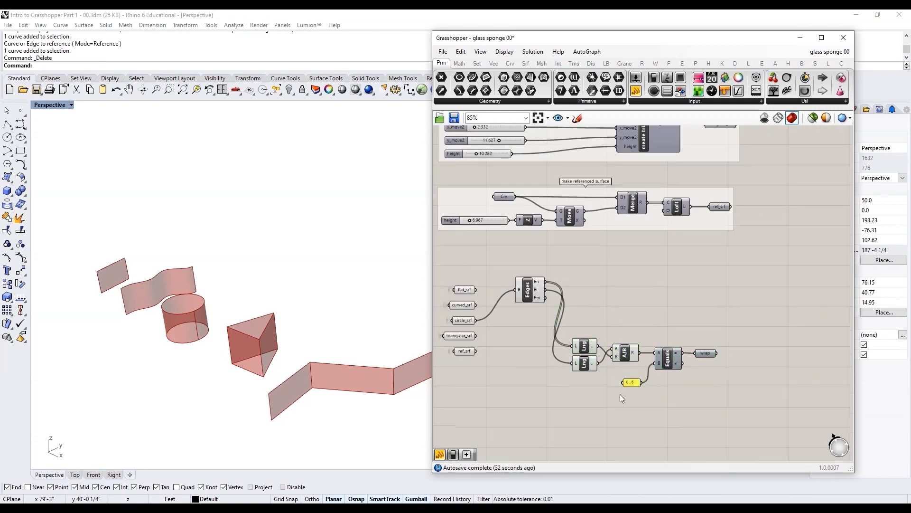
{"action": "scroll", "coordinate": [614, 390], "scroll_direction": "up", "scroll_amount": 4}
{"action": "left_click_drag", "start_coordinate": [787, 322], "coordinate": [781, 323]}
Group the two List Length components, Division, Equality, the 0.5 panel and the wrap parameter
{"action": "scroll", "coordinate": [752, 354], "scroll_direction": "down", "scroll_amount": 4}
{"action": "left_click_drag", "start_coordinate": [790, 383], "coordinate": [614, 303]}
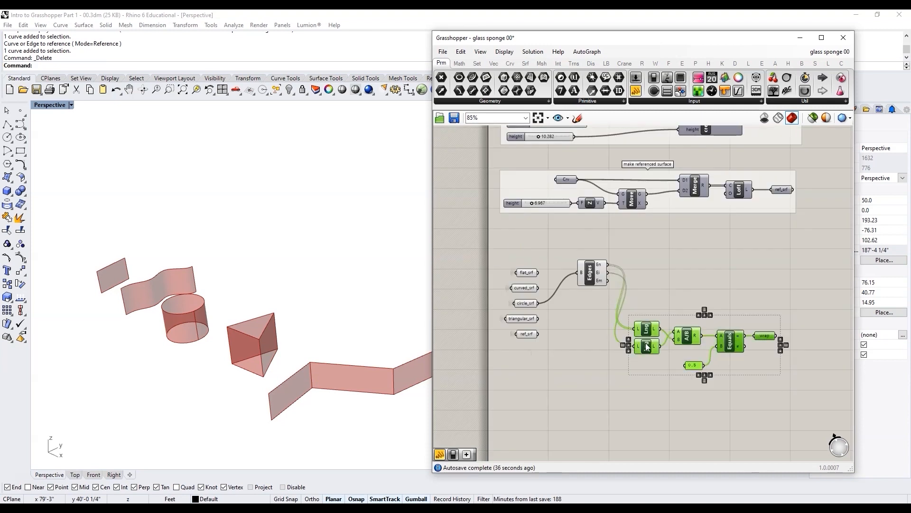
{"action": "key", "text": "ctrl+g"}
{"action": "scroll", "coordinate": [683, 351], "scroll_direction": "up", "scroll_amount": 2}
{"action": "right_click", "coordinate": [756, 365]}
{"action": "mouse_move", "coordinate": [797, 468]}
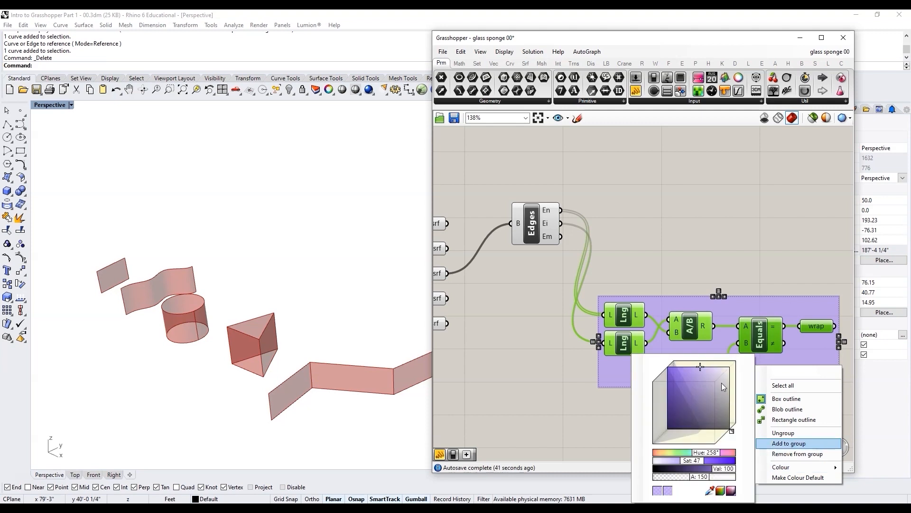
{"action": "left_click", "coordinate": [531, 360]}
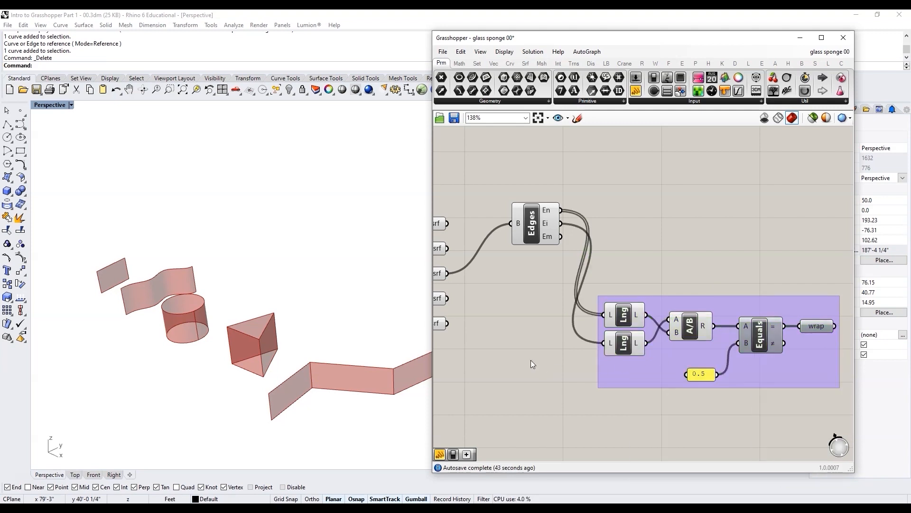
Recolour the comparison group white with saturation 0 and value 100, name it get wrap boolean, and shift it slightly down
{"action": "right_click_drag", "start_coordinate": [530, 360], "coordinate": [440, 342]}
{"action": "right_click", "coordinate": [580, 283]}
{"action": "mouse_move", "coordinate": [622, 385]}
{"action": "left_click_drag", "start_coordinate": [735, 366], "coordinate": [768, 365]}
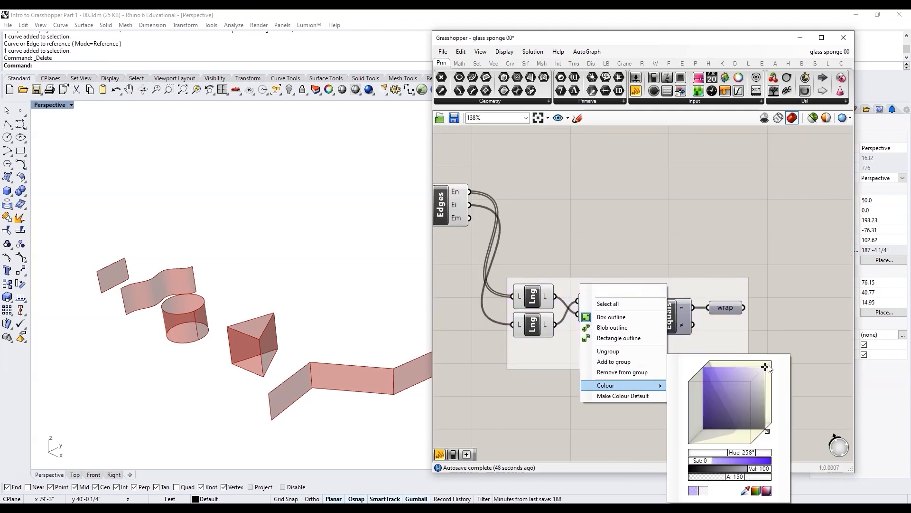
{"action": "type", "text": "get wrap"}
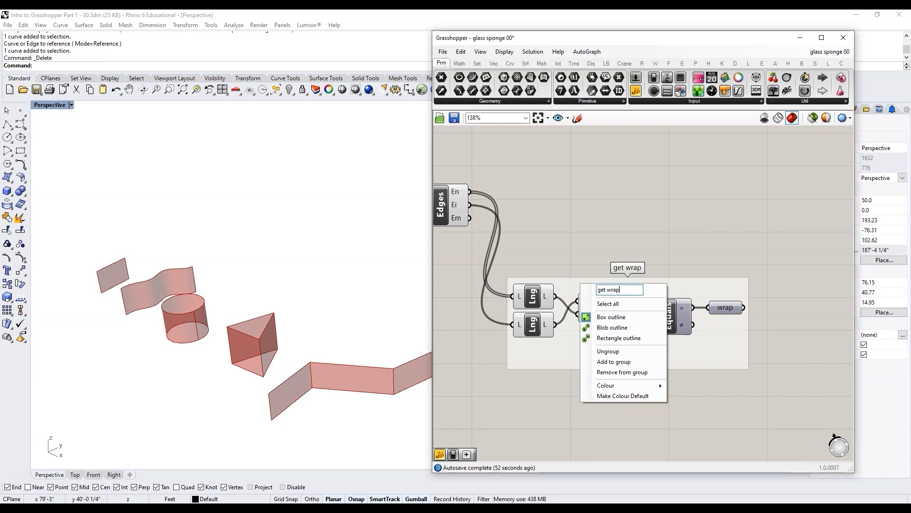
{"action": "type", "text": " boolean"}
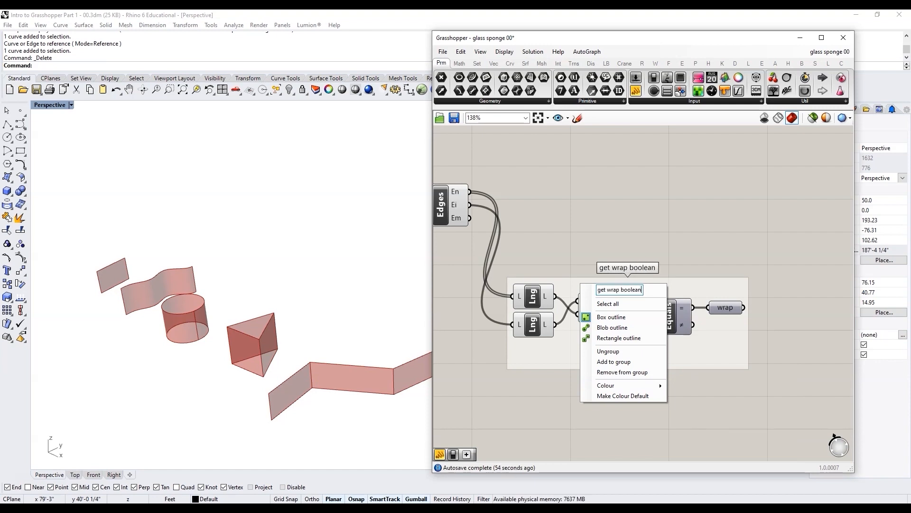
{"action": "key", "text": "Return"}
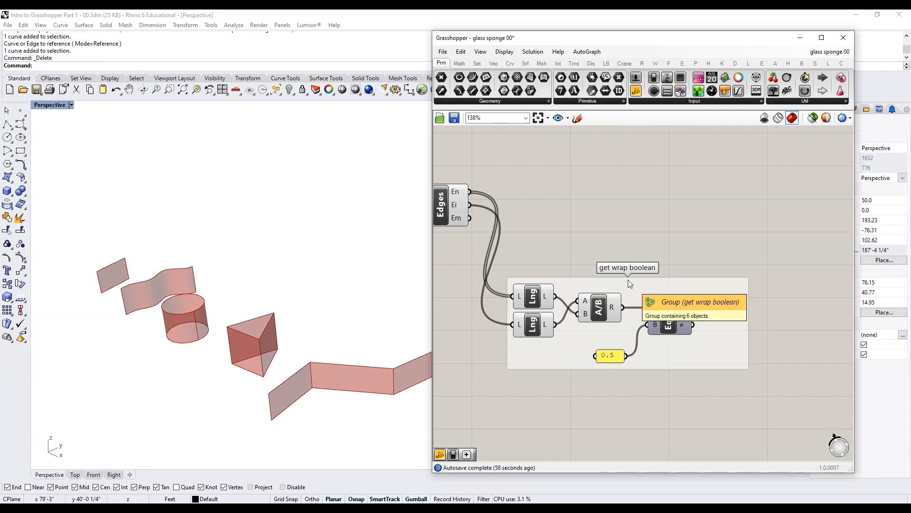
{"action": "left_click_drag", "start_coordinate": [682, 350], "coordinate": [670, 370]}
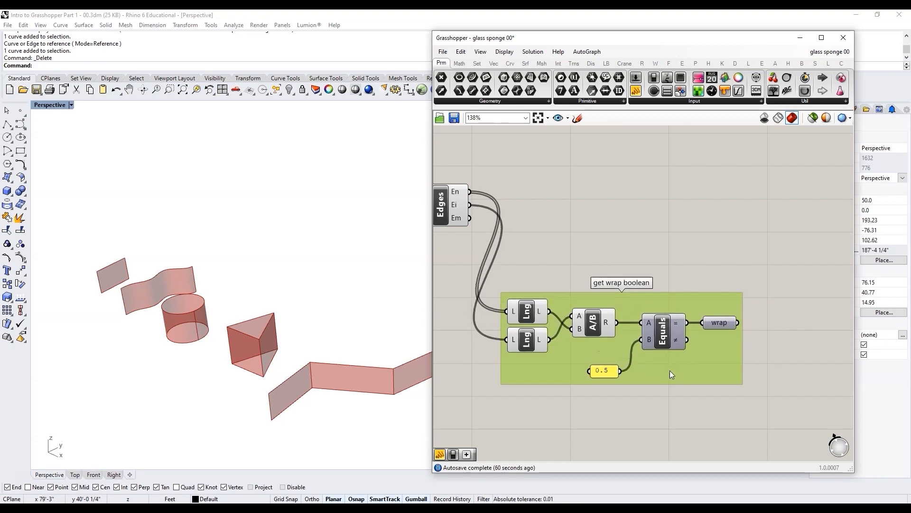
Examine the wrap parameter's value and consult the Fig. 1 sponge skeleton images in the PDF article
{"action": "scroll", "coordinate": [670, 318], "scroll_direction": "down", "scroll_amount": 3}
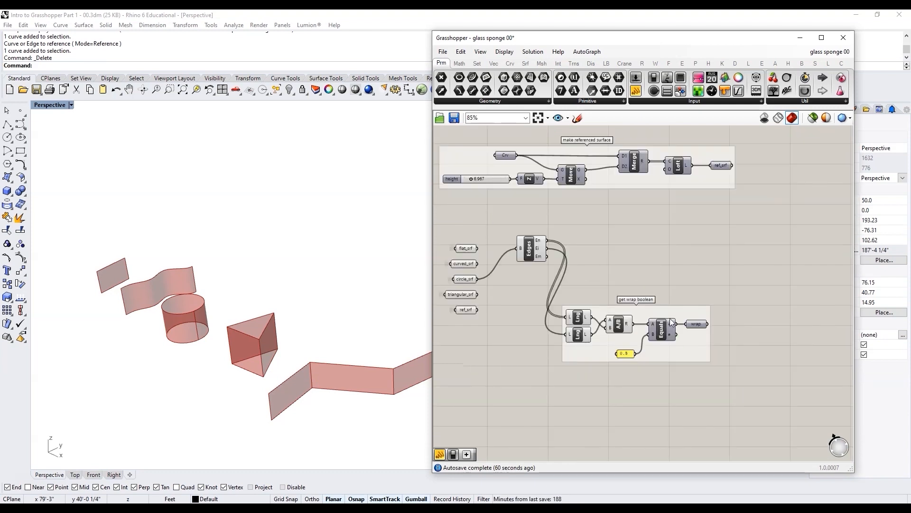
{"action": "scroll", "coordinate": [697, 331], "scroll_direction": "up", "scroll_amount": 2}
{"action": "left_click", "coordinate": [711, 333]}
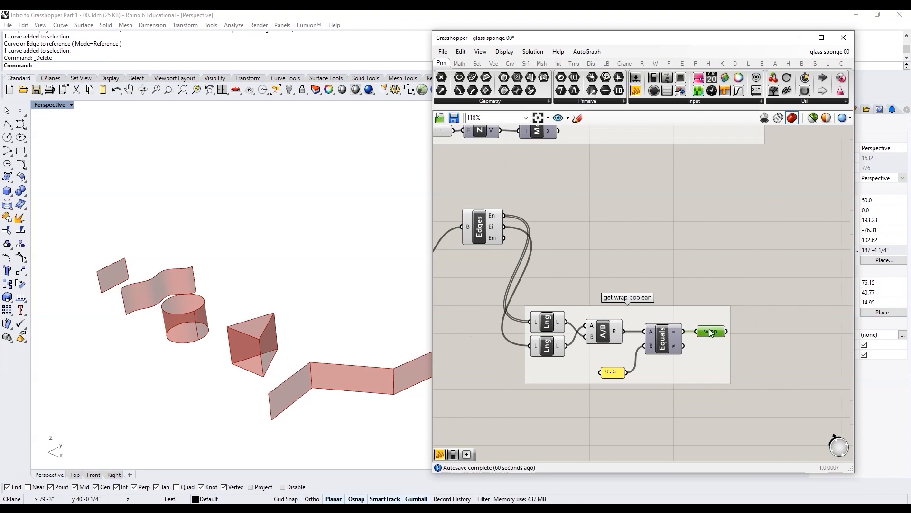
{"action": "scroll", "coordinate": [736, 337], "scroll_direction": "up", "scroll_amount": 2}
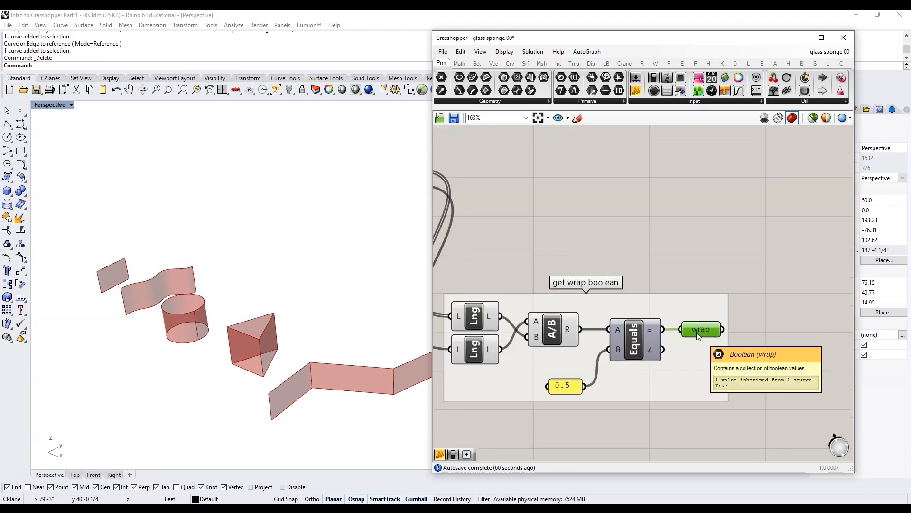
{"action": "scroll", "coordinate": [722, 357], "scroll_direction": "down", "scroll_amount": 4}
{"action": "scroll", "coordinate": [675, 262], "scroll_direction": "up", "scroll_amount": 1}
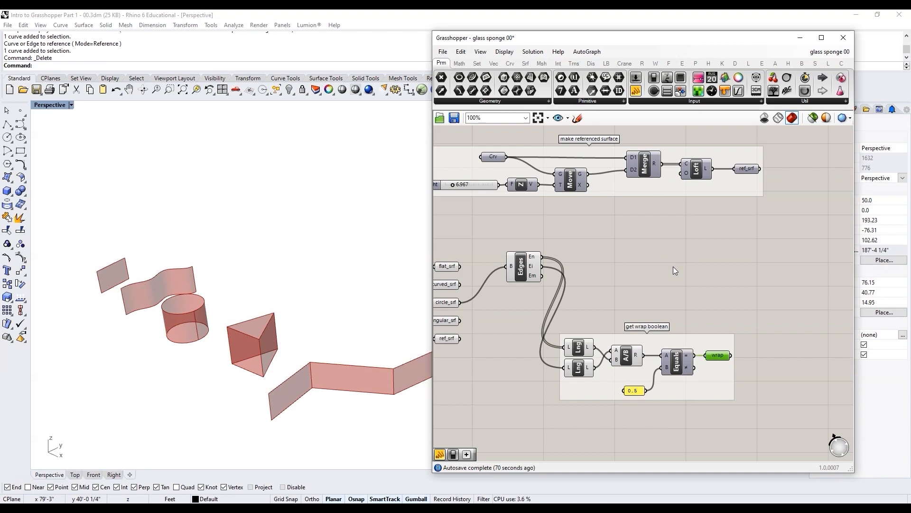
{"action": "scroll", "coordinate": [602, 301], "scroll_direction": "down", "scroll_amount": 1}
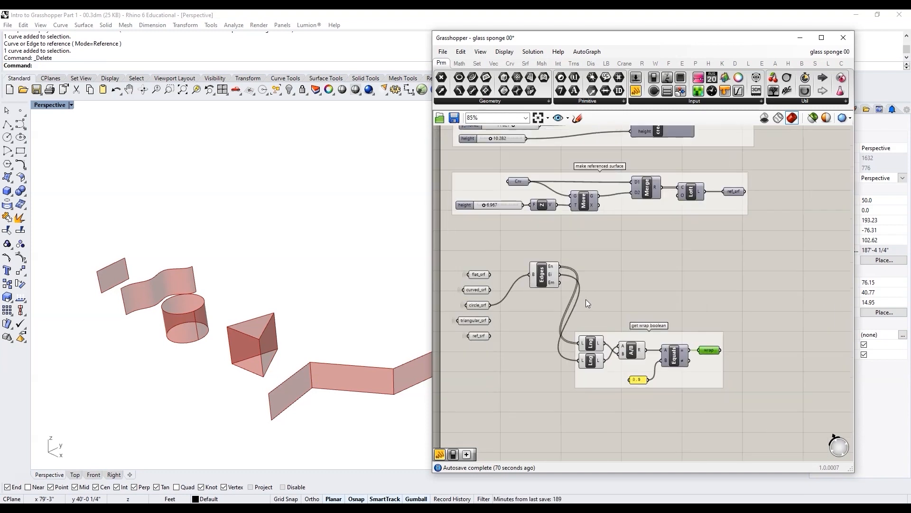
{"action": "key", "text": "alt+Tab"}
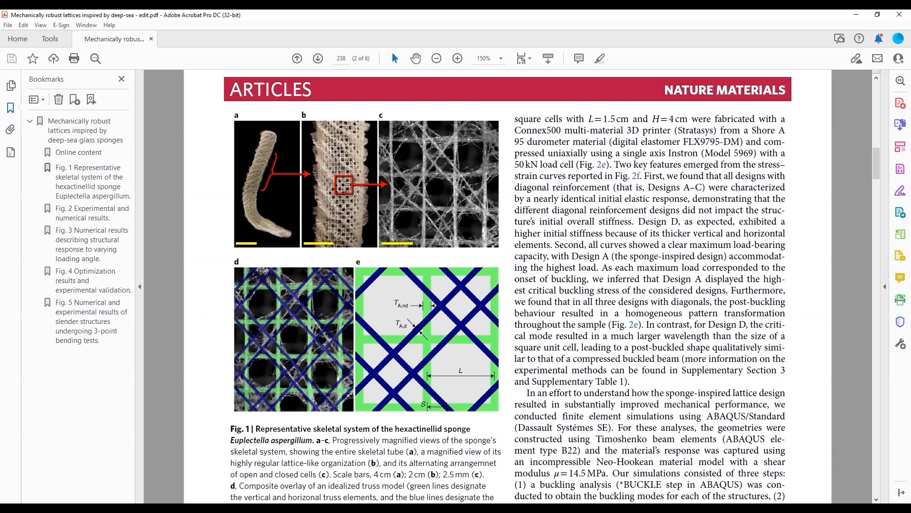
{"action": "key", "text": "alt+Tab"}
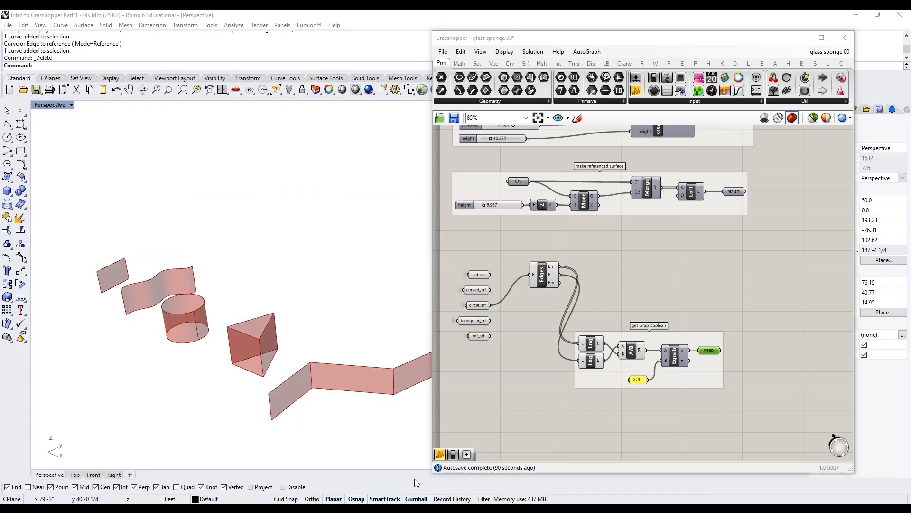
Examine the circular surface's naked and interior edges from the Brep Edges component in the Rhino viewport
{"action": "scroll", "coordinate": [606, 312], "scroll_direction": "up", "scroll_amount": 2}
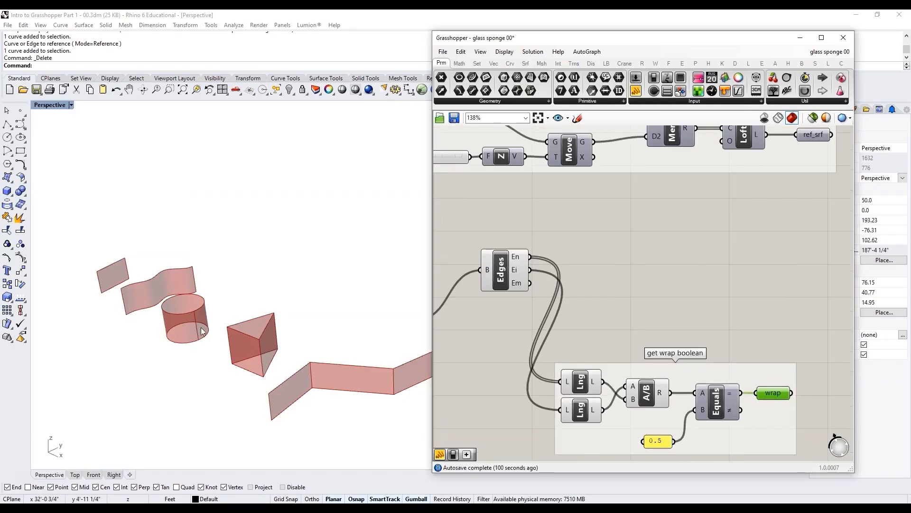
{"action": "scroll", "coordinate": [187, 346], "scroll_direction": "up", "scroll_amount": 3}
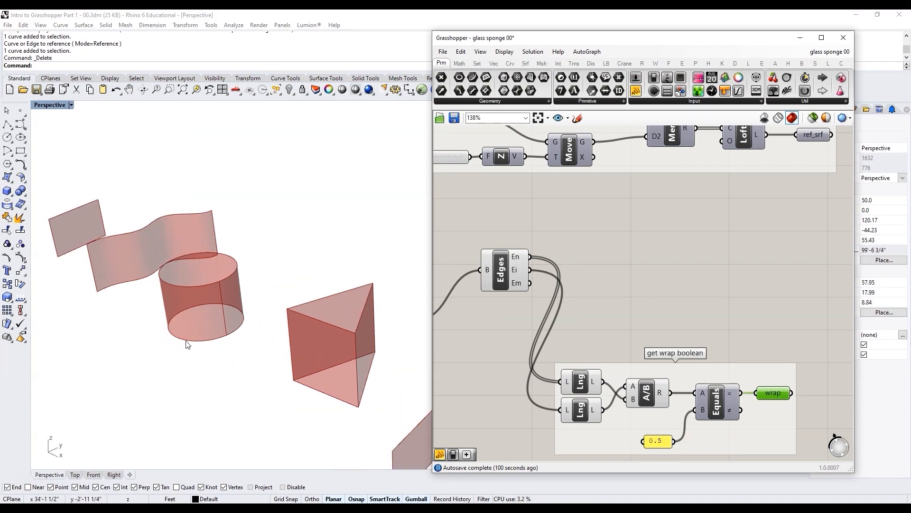
{"action": "scroll", "coordinate": [254, 347], "scroll_direction": "down", "scroll_amount": 2}
{"action": "scroll", "coordinate": [489, 302], "scroll_direction": "down", "scroll_amount": 2}
{"action": "left_click", "coordinate": [488, 301]}
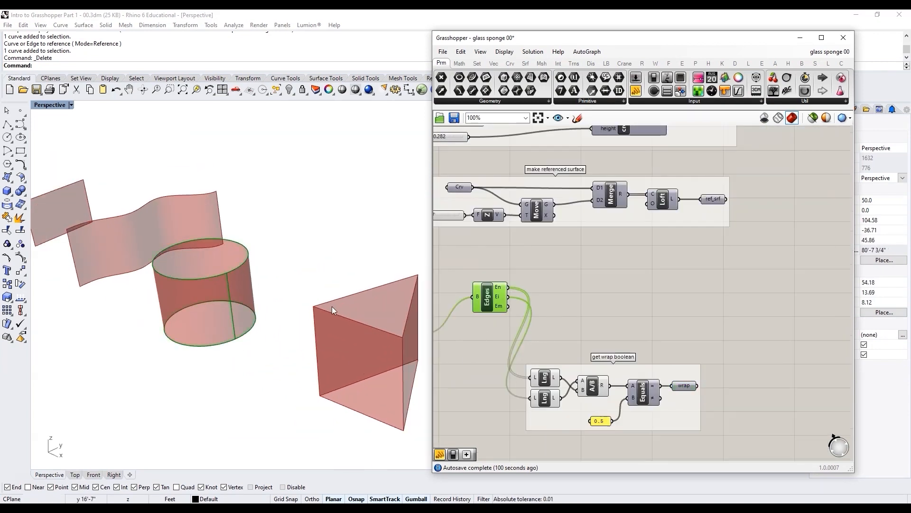
{"action": "scroll", "coordinate": [137, 315], "scroll_direction": "up", "scroll_amount": 2}
{"action": "scroll", "coordinate": [590, 302], "scroll_direction": "down", "scroll_amount": 3}
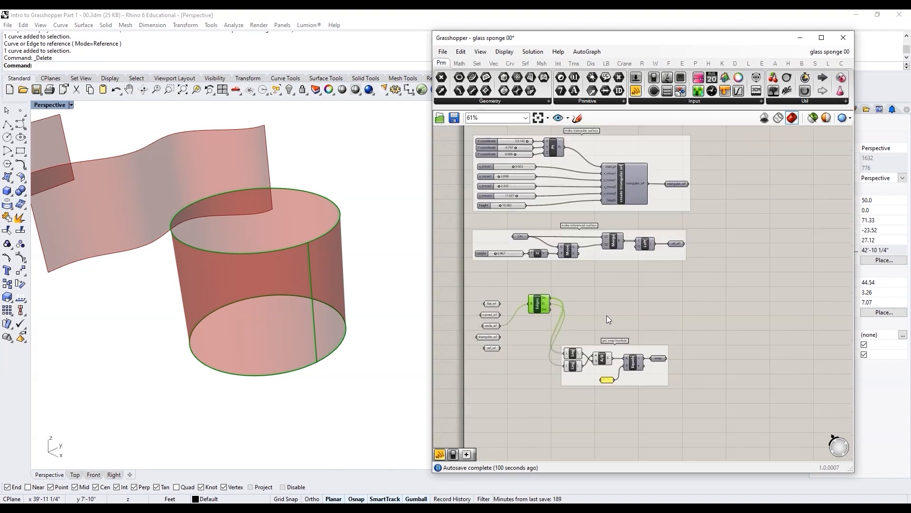
Add a Merge component beside Brep Edges, feed En into D1 and Ei into D2, and remove the D3 input
{"action": "scroll", "coordinate": [536, 312], "scroll_direction": "up", "scroll_amount": 3}
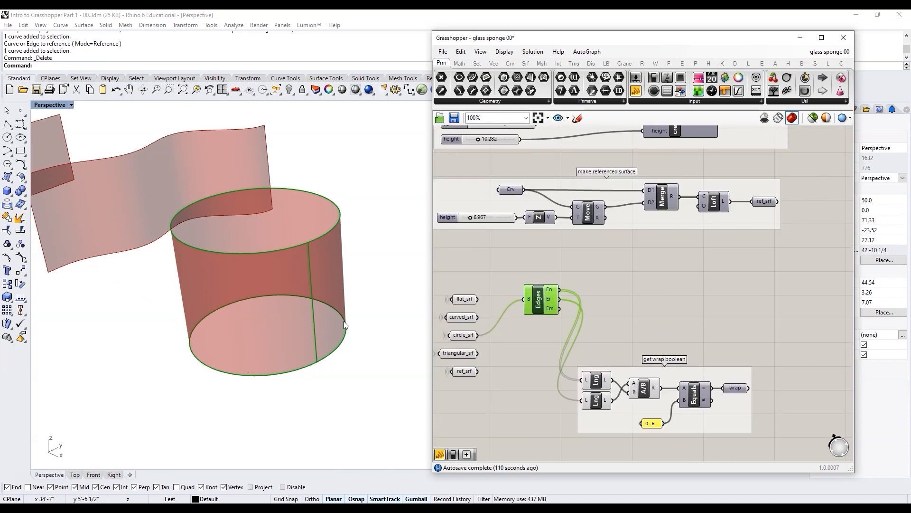
{"action": "double_click", "coordinate": [618, 291]}
{"action": "type", "text": "mer"}
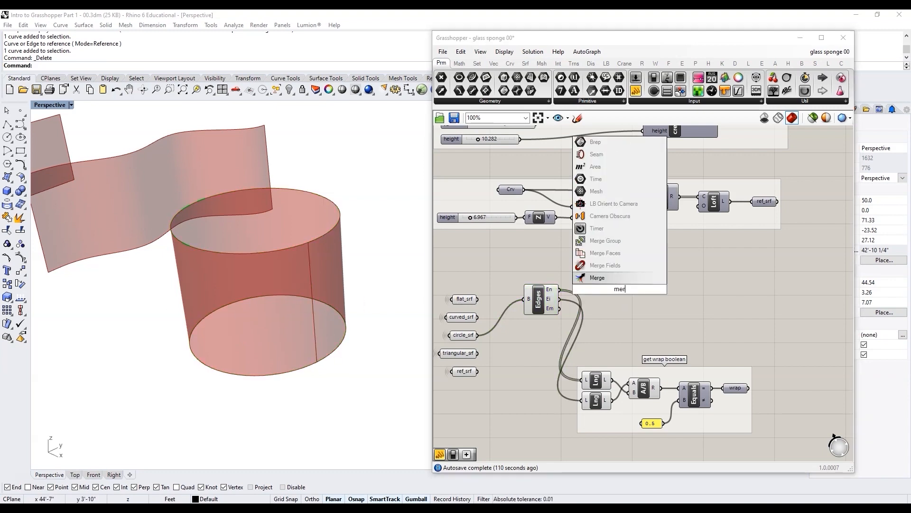
{"action": "left_click", "coordinate": [596, 278]}
{"action": "scroll", "coordinate": [593, 280], "scroll_direction": "up", "scroll_amount": 2}
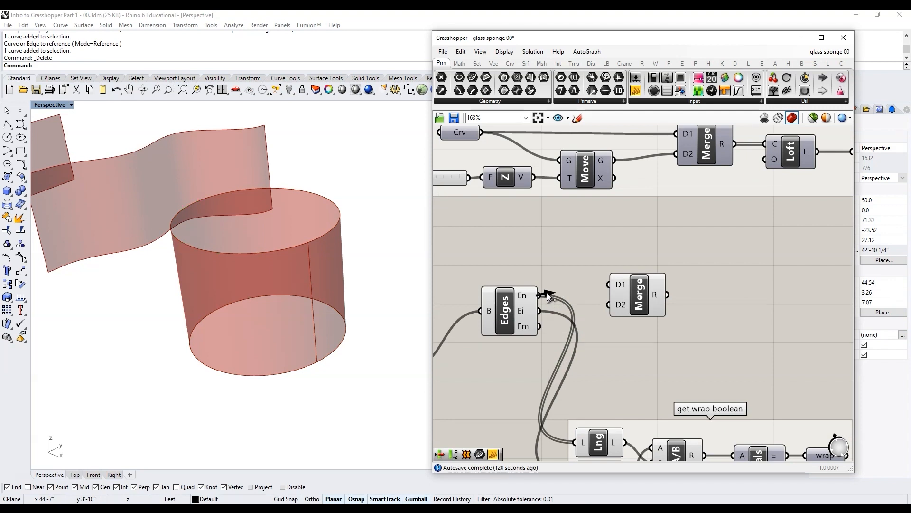
{"action": "left_click_drag", "start_coordinate": [539, 325], "coordinate": [610, 304]}
{"action": "scroll", "coordinate": [626, 312], "scroll_direction": "up", "scroll_amount": 4}
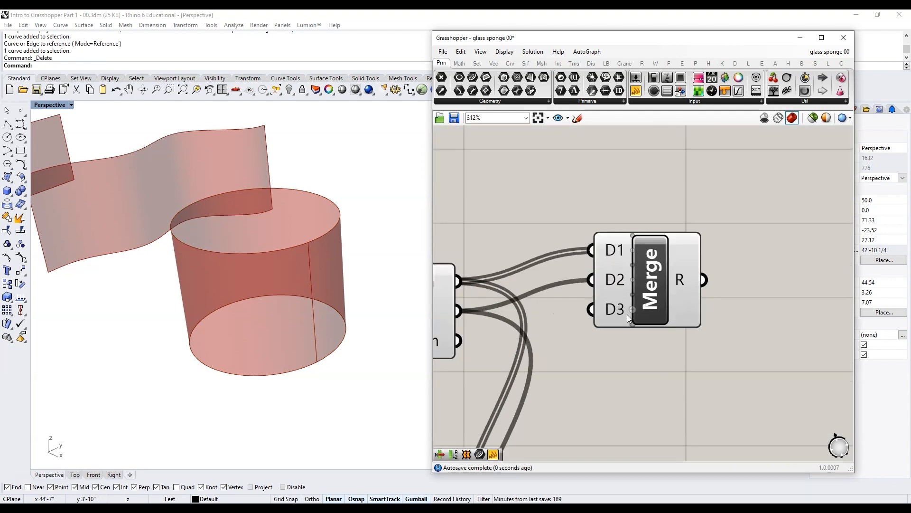
{"action": "left_click", "coordinate": [635, 307]}
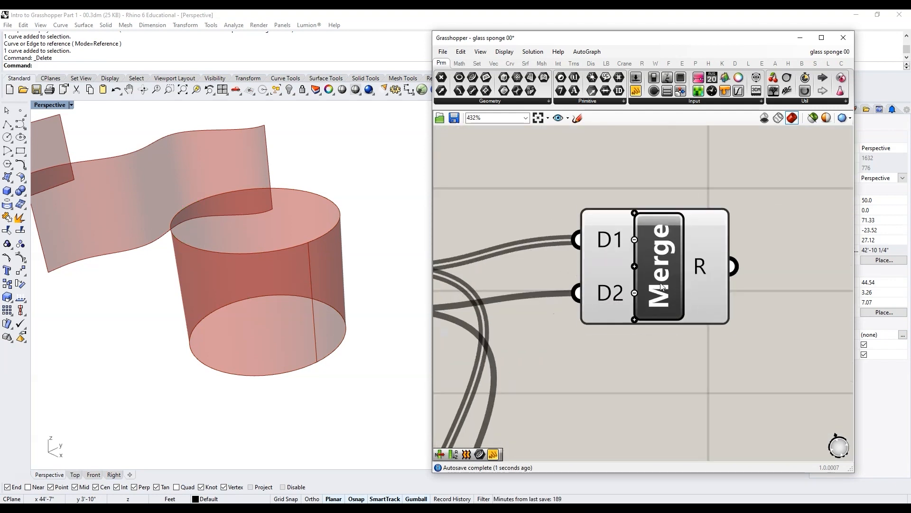
{"action": "left_click", "coordinate": [659, 284]}
{"action": "scroll", "coordinate": [620, 283], "scroll_direction": "down", "scroll_amount": 3}
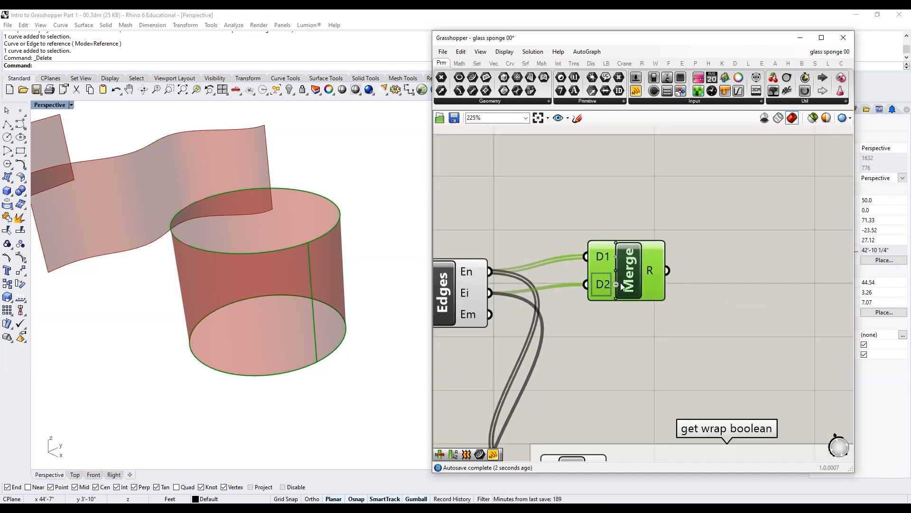
Raise Merge above the Brep Edges outputs and move the surface parameters, Brep Edges, Merge and get wrap boolean group farther down
{"action": "left_click_drag", "start_coordinate": [631, 276], "coordinate": [624, 235]}
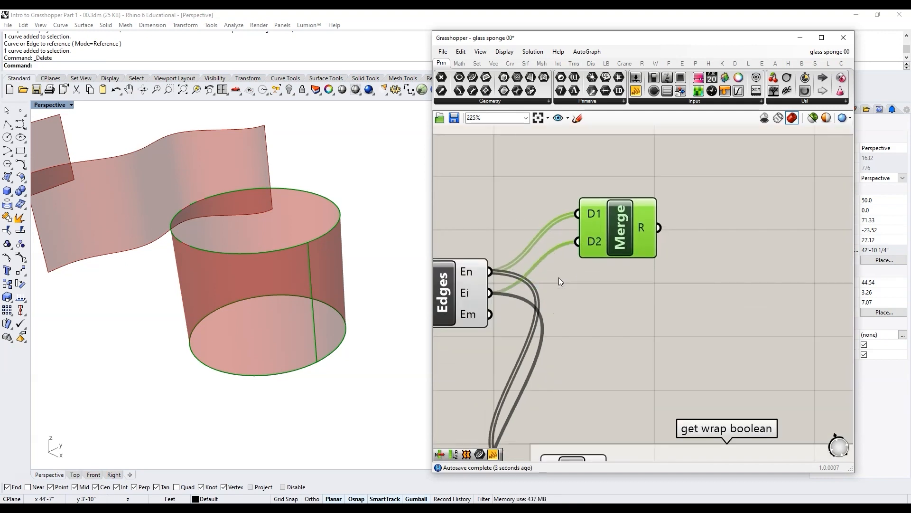
{"action": "scroll", "coordinate": [559, 279], "scroll_direction": "down", "scroll_amount": 2}
{"action": "scroll", "coordinate": [639, 284], "scroll_direction": "up", "scroll_amount": 2}
{"action": "scroll", "coordinate": [617, 292], "scroll_direction": "down", "scroll_amount": 2}
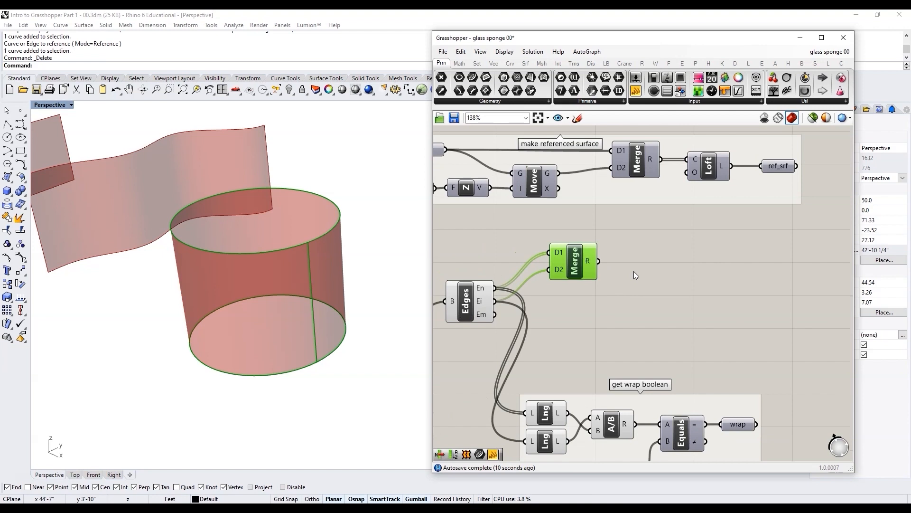
{"action": "scroll", "coordinate": [634, 273], "scroll_direction": "down", "scroll_amount": 3}
{"action": "left_click_drag", "start_coordinate": [732, 402], "coordinate": [466, 248]}
{"action": "left_click_drag", "start_coordinate": [604, 268], "coordinate": [605, 345]}
{"action": "left_click", "coordinate": [619, 326]}
{"action": "right_click_drag", "start_coordinate": [664, 392], "coordinate": [636, 355]}
Read the Merge result's data in a temporary panel connected to R, and delete the panel
{"action": "scroll", "coordinate": [632, 350], "scroll_direction": "up", "scroll_amount": 3}
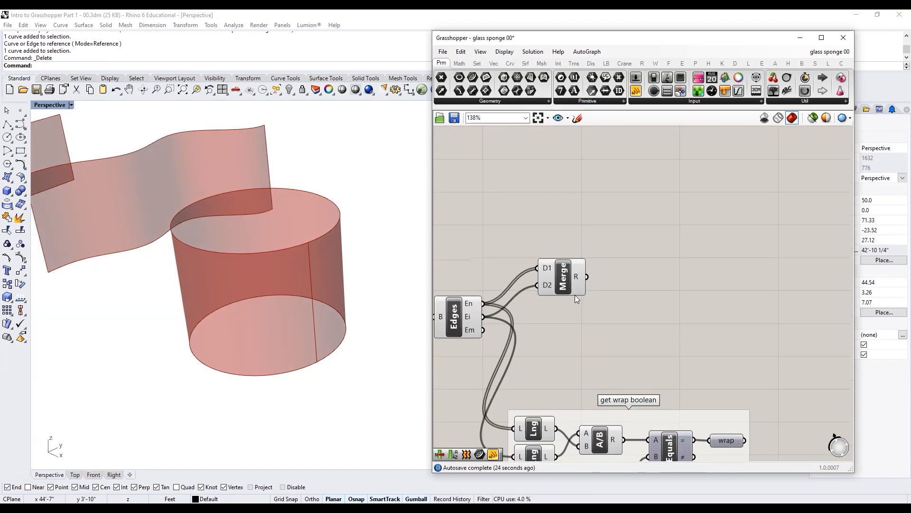
{"action": "scroll", "coordinate": [585, 289], "scroll_direction": "up", "scroll_amount": 2}
{"action": "mouse_move", "coordinate": [576, 272]}
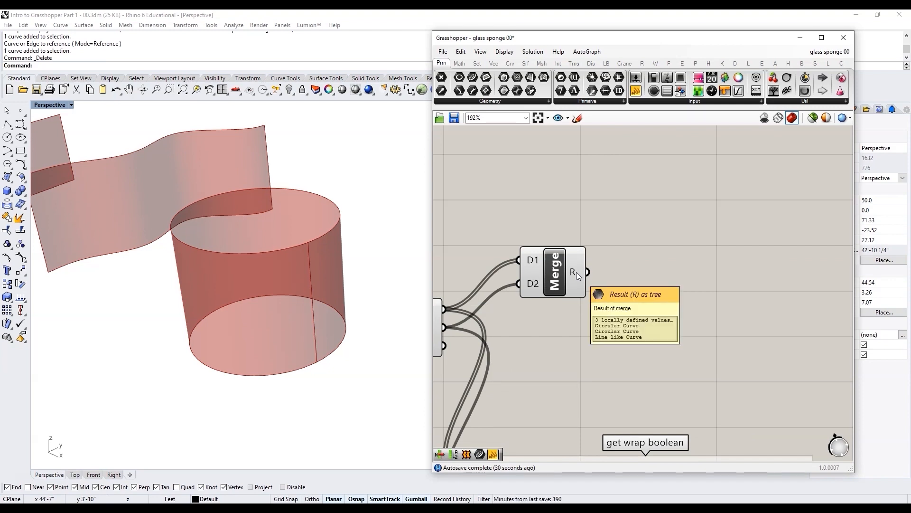
{"action": "double_click", "coordinate": [679, 266]}
{"action": "type", "text": "//"}
{"action": "key", "text": "Return"}
{"action": "left_click_drag", "start_coordinate": [587, 271], "coordinate": [670, 217]}
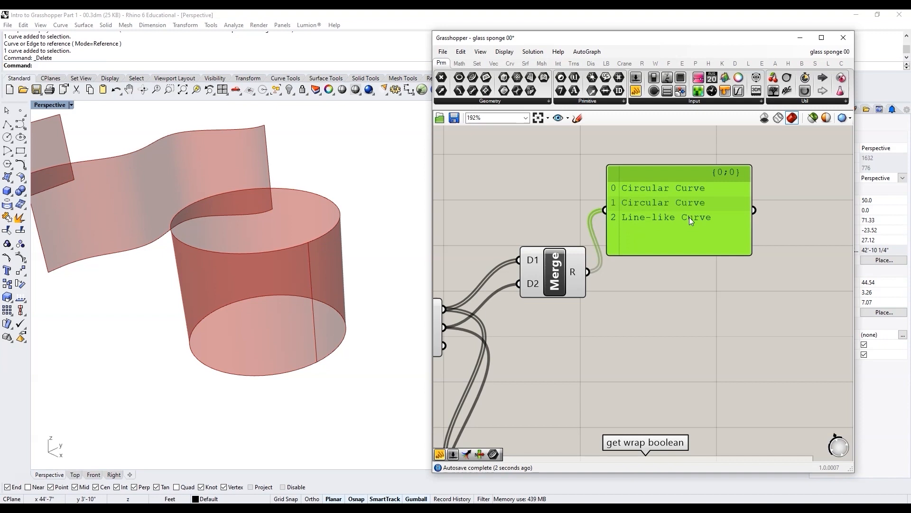
{"action": "key", "text": "Delete"}
Flatten the Merge component's R output into a single list
{"action": "right_click", "coordinate": [576, 273]}
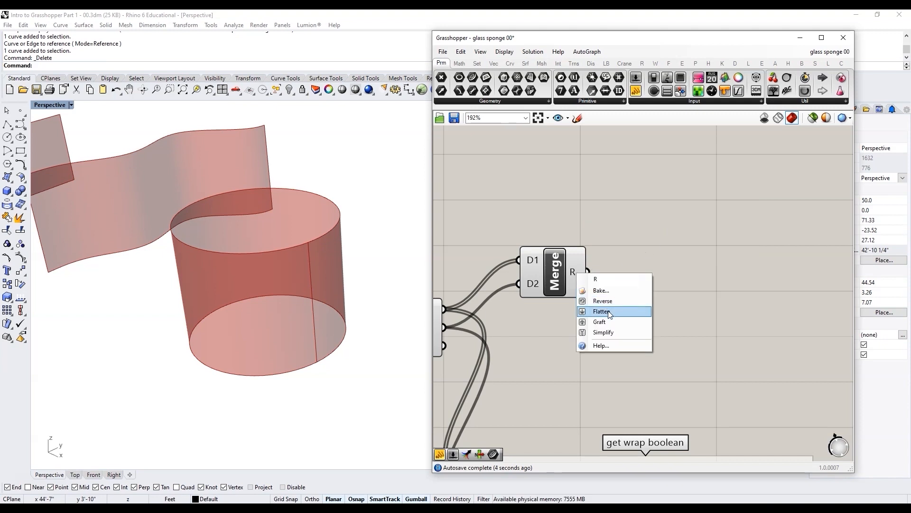
{"action": "left_click", "coordinate": [606, 312]}
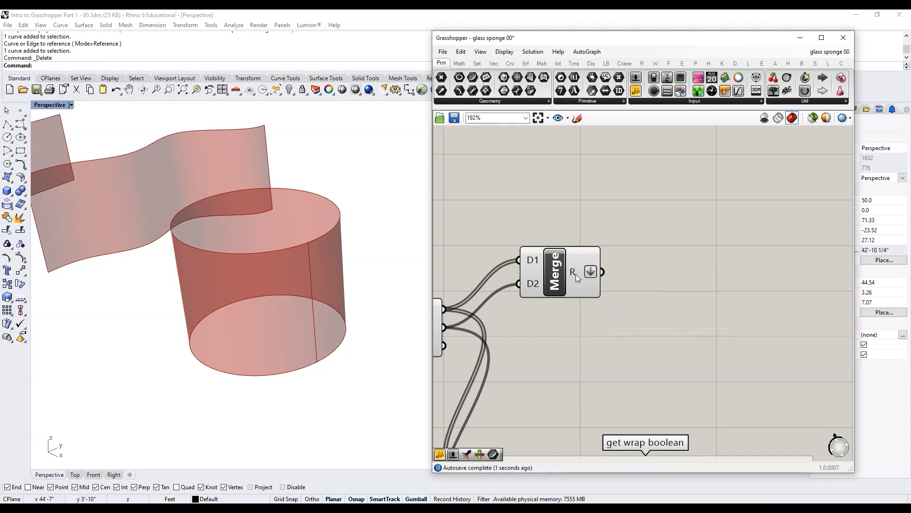
{"action": "mouse_move", "coordinate": [576, 274]}
{"action": "scroll", "coordinate": [600, 304], "scroll_direction": "down", "scroll_amount": 3}
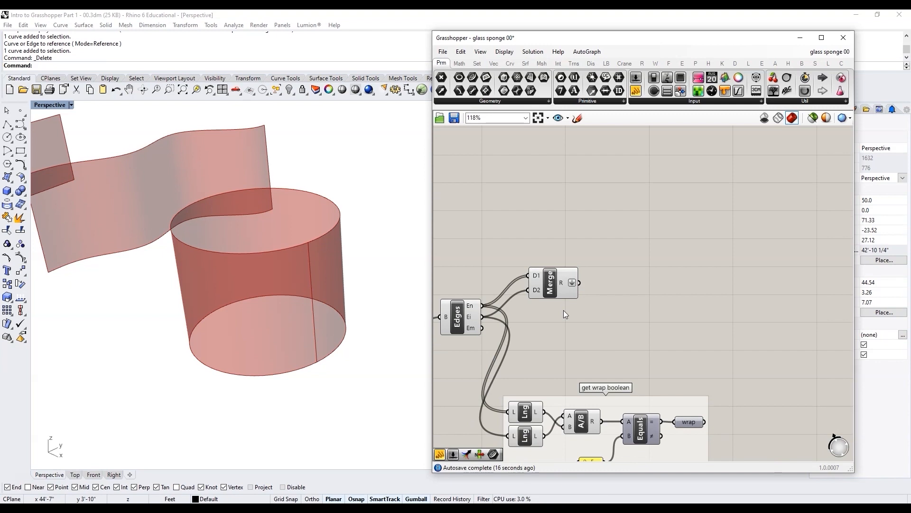
{"action": "scroll", "coordinate": [563, 310], "scroll_direction": "up", "scroll_amount": 1}
{"action": "scroll", "coordinate": [546, 304], "scroll_direction": "up", "scroll_amount": 2}
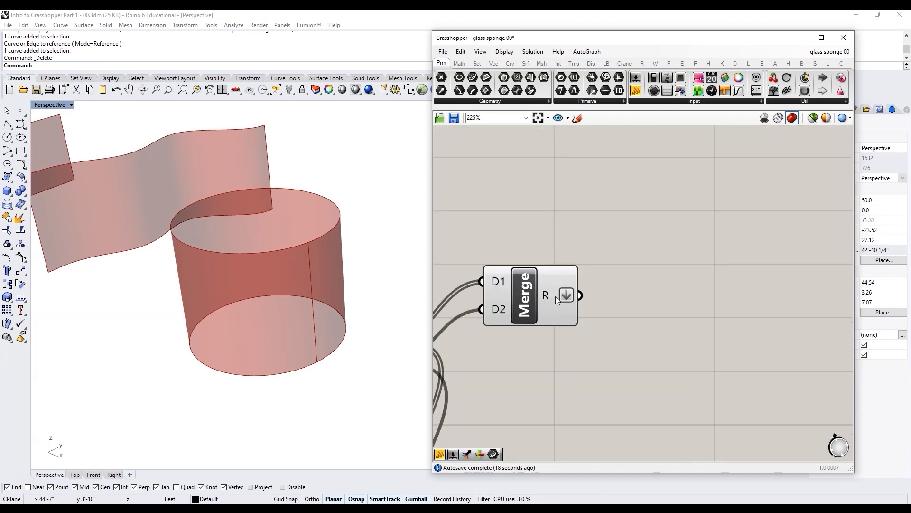
{"action": "right_click", "coordinate": [556, 297]}
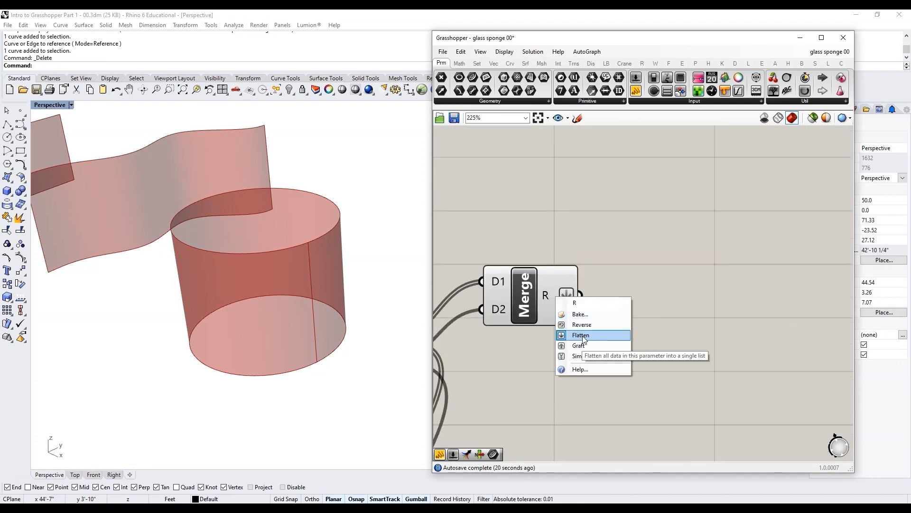
{"action": "left_click", "coordinate": [612, 287]}
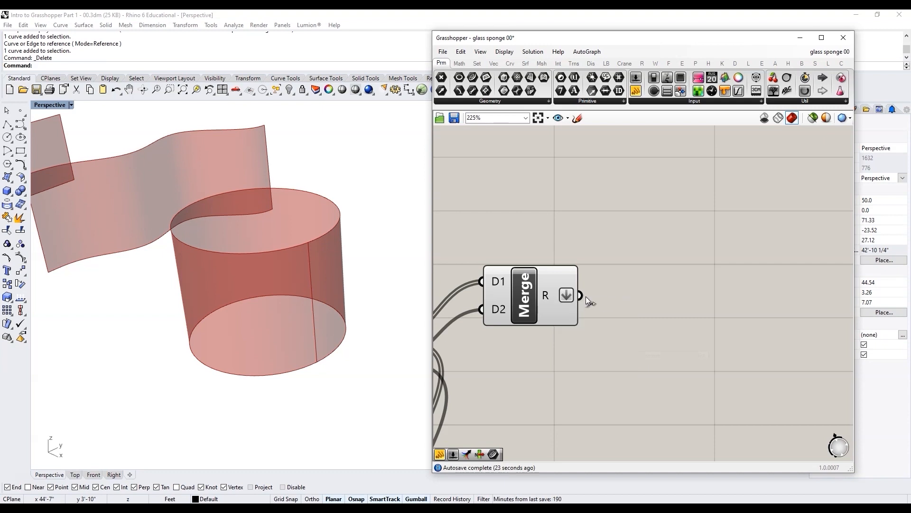
{"action": "scroll", "coordinate": [577, 309], "scroll_direction": "down", "scroll_amount": 2}
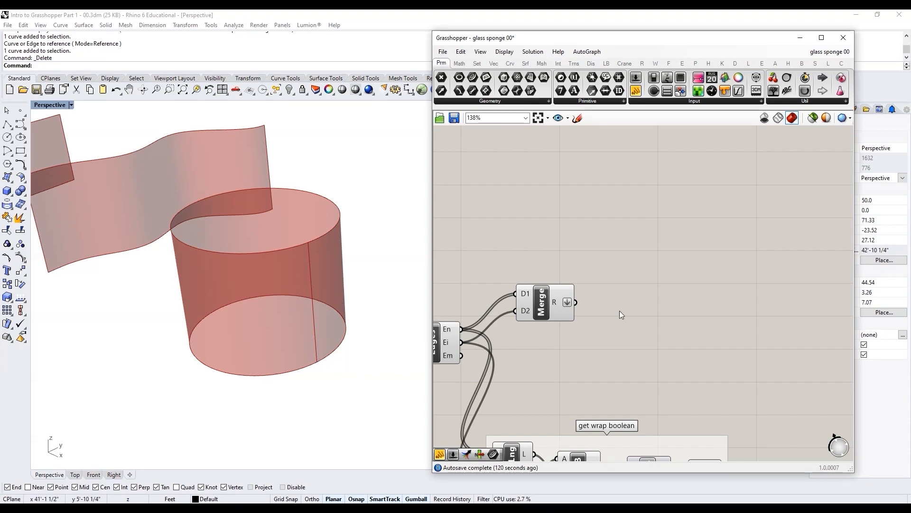
{"action": "left_click", "coordinate": [546, 301]}
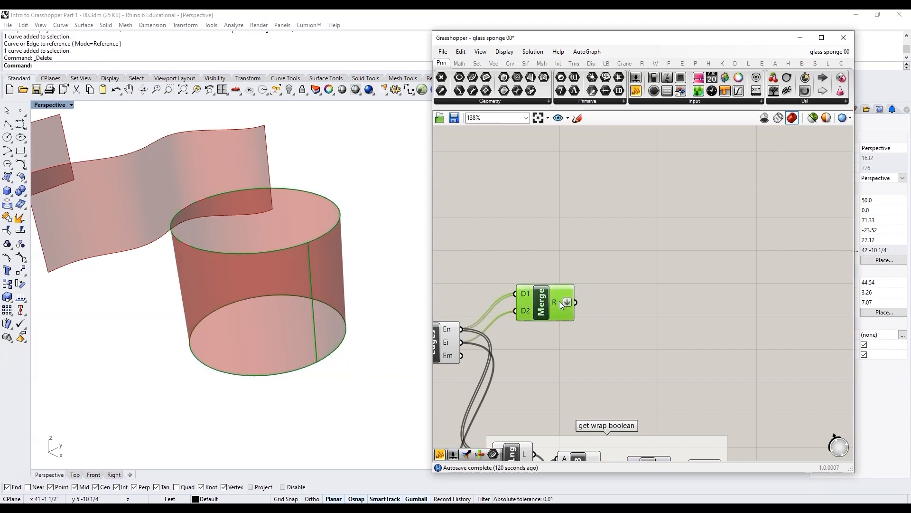
Add a Curve Middle component to the right of Merge and feed Merge's R output into its C input
{"action": "mouse_move", "coordinate": [559, 301]}
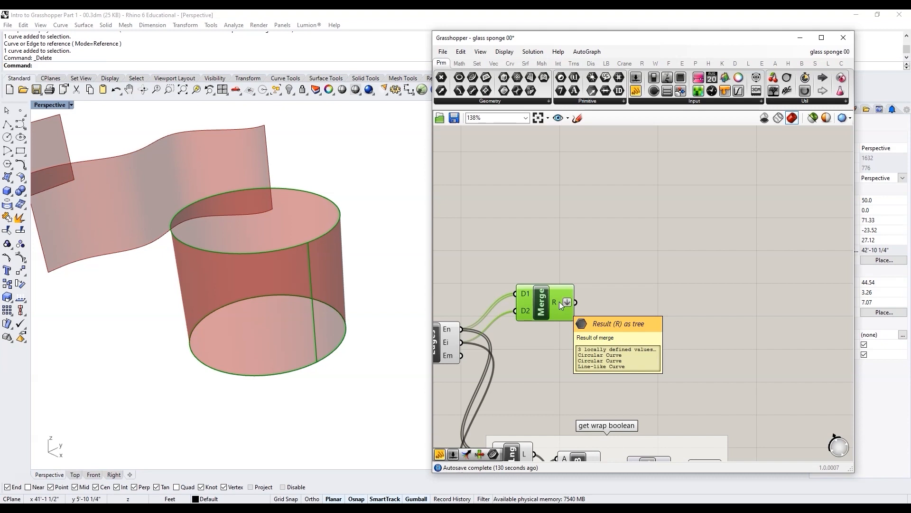
{"action": "scroll", "coordinate": [559, 301], "scroll_direction": "down", "scroll_amount": 4}
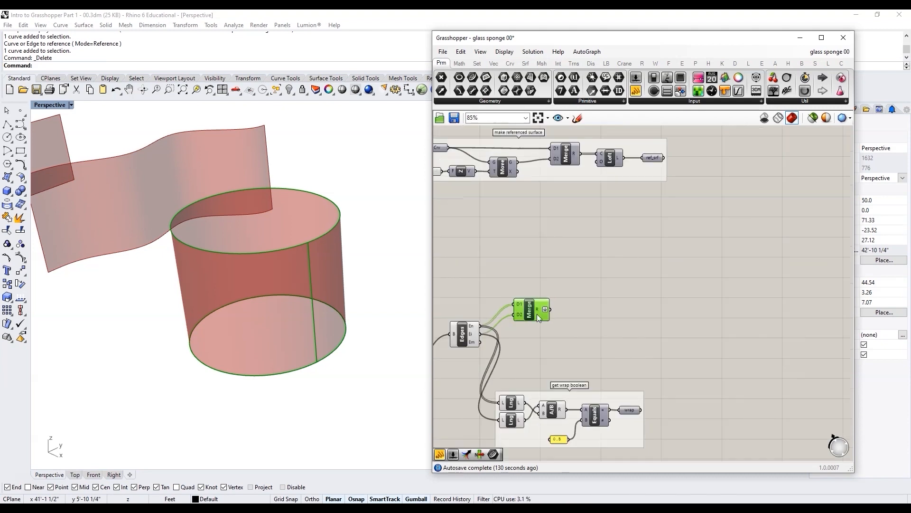
{"action": "scroll", "coordinate": [536, 314], "scroll_direction": "up", "scroll_amount": 3}
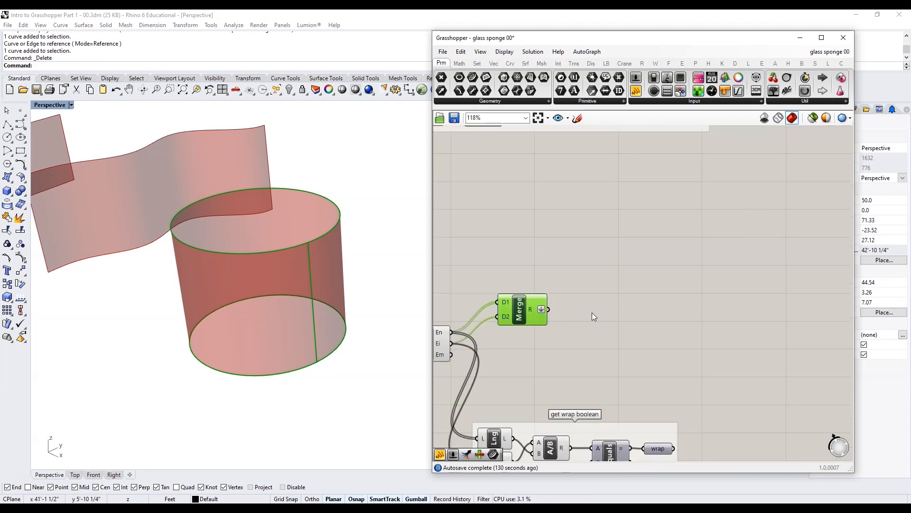
{"action": "double_click", "coordinate": [612, 299]}
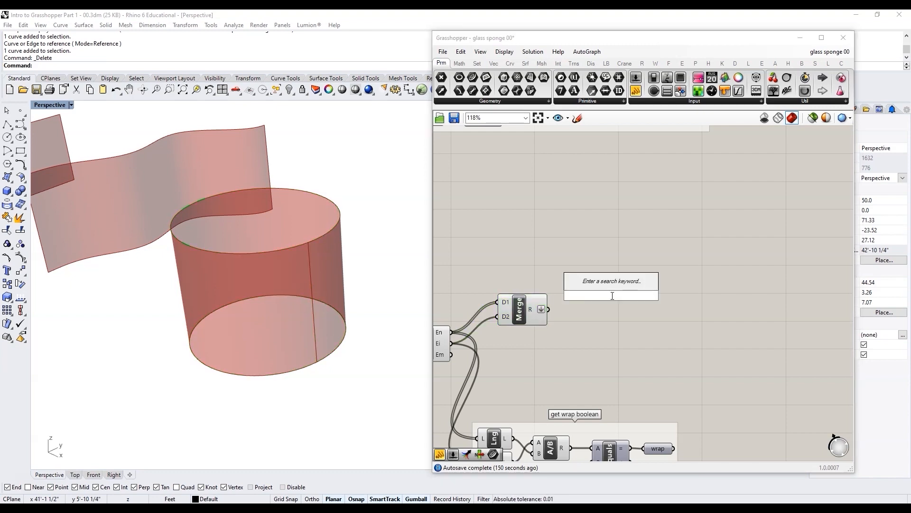
{"action": "type", "text": "curve mid"}
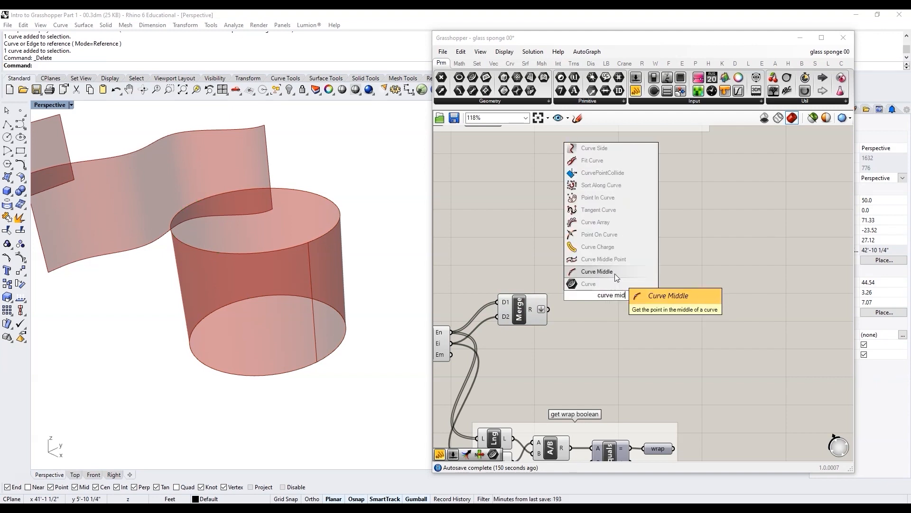
{"action": "left_click", "coordinate": [614, 272]}
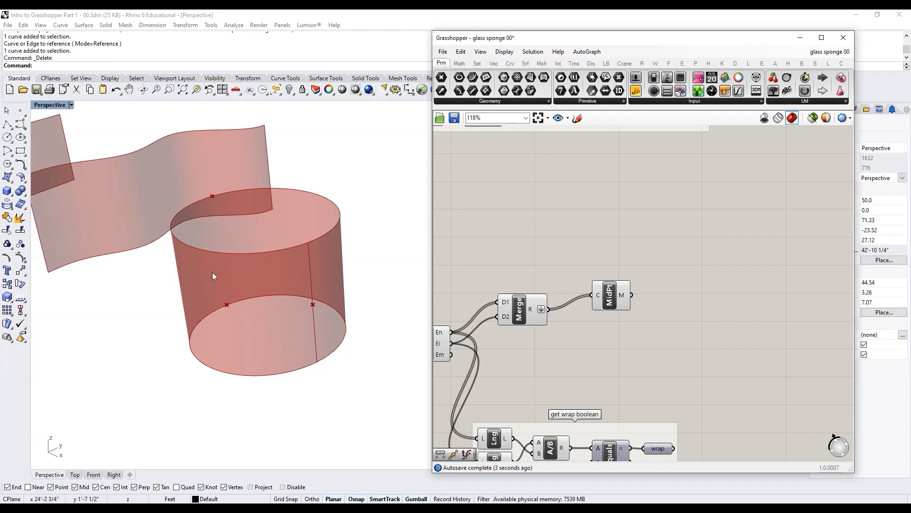
Feed flat_srf into Brep Edges in place of circle_srf and inspect the flat surface's edge midpoints in the viewport
{"action": "right_click_drag", "start_coordinate": [286, 282], "coordinate": [200, 291]}
{"action": "scroll", "coordinate": [617, 355], "scroll_direction": "down", "scroll_amount": 4}
{"action": "scroll", "coordinate": [489, 370], "scroll_direction": "up", "scroll_amount": 2}
{"action": "left_click_drag", "start_coordinate": [482, 339], "coordinate": [530, 339]}
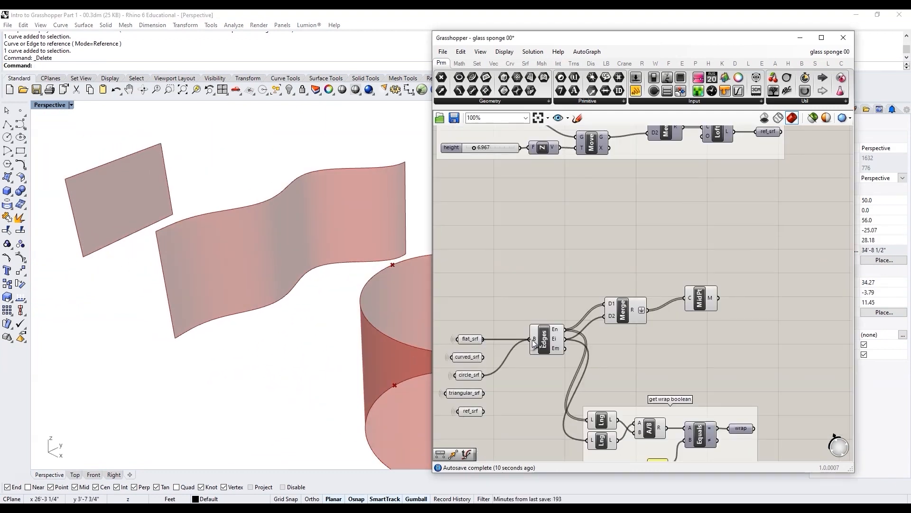
{"action": "scroll", "coordinate": [139, 239], "scroll_direction": "up", "scroll_amount": 2}
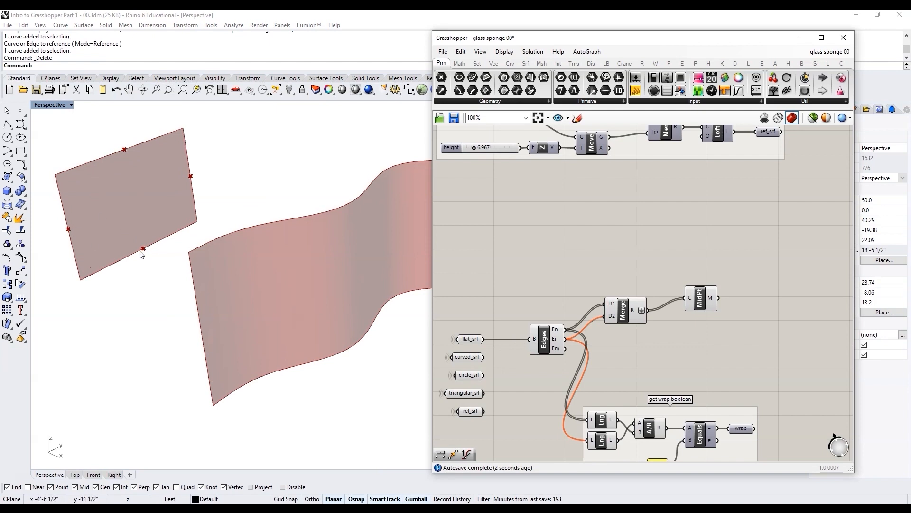
{"action": "scroll", "coordinate": [498, 292], "scroll_direction": "down", "scroll_amount": 2}
{"action": "scroll", "coordinate": [529, 340], "scroll_direction": "up", "scroll_amount": 4}
Reconnect circle_srf as the only input of Brep Edges and place Curve Middle directly beside Merge
{"action": "left_click_drag", "start_coordinate": [486, 349], "coordinate": [547, 301]}
{"action": "scroll", "coordinate": [541, 309], "scroll_direction": "down", "scroll_amount": 3}
{"action": "scroll", "coordinate": [355, 375], "scroll_direction": "down", "scroll_amount": 3}
{"action": "scroll", "coordinate": [332, 341], "scroll_direction": "up", "scroll_amount": 5}
{"action": "scroll", "coordinate": [718, 286], "scroll_direction": "up", "scroll_amount": 3}
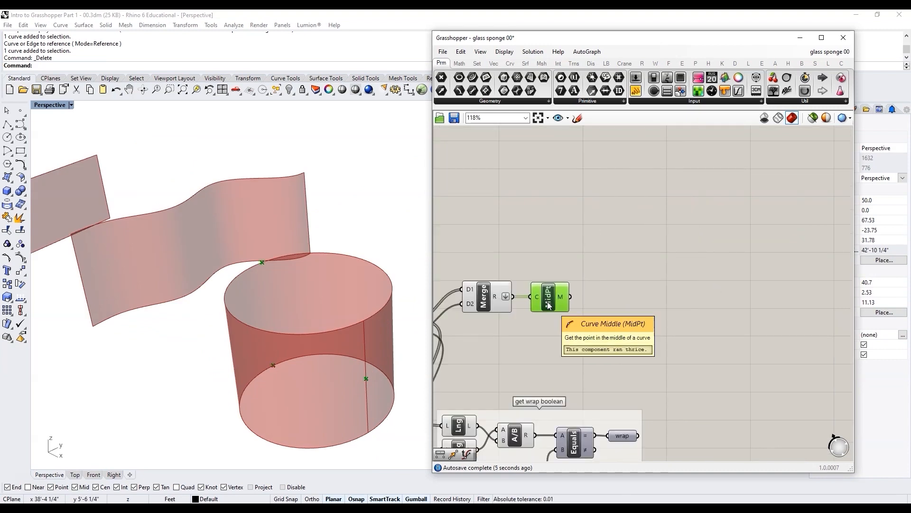
Add a Deconstruct point component beside Curve Middle and feed the M output into its P input
{"action": "double_click", "coordinate": [627, 275]}
{"action": "type", "text": "dec"}
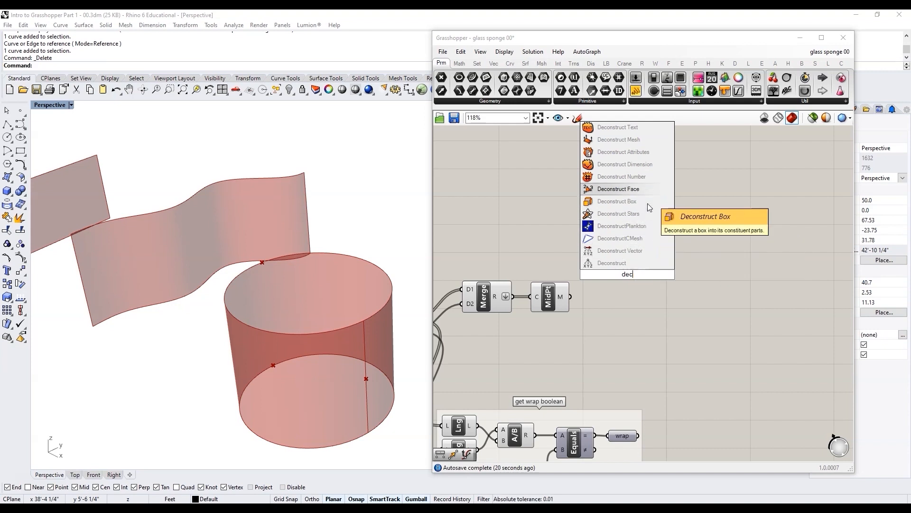
{"action": "left_click", "coordinate": [619, 264]}
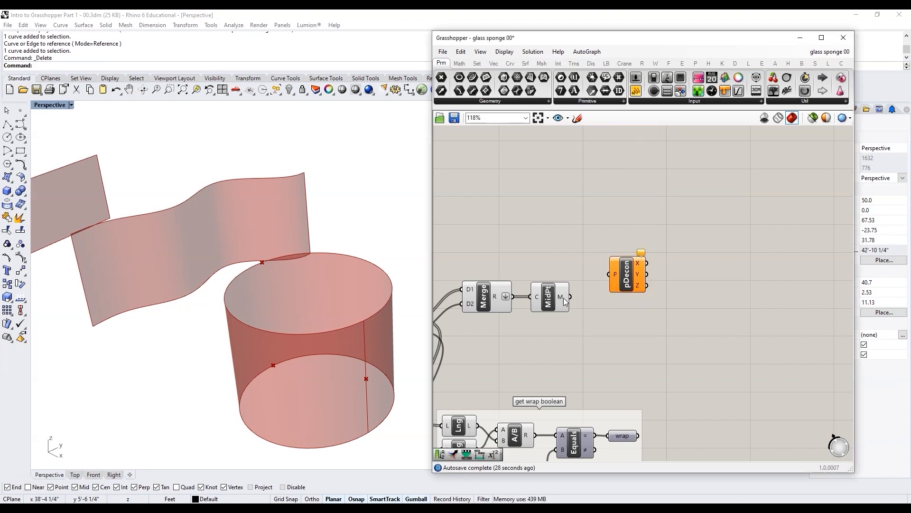
{"action": "left_click_drag", "start_coordinate": [570, 297], "coordinate": [599, 299]}
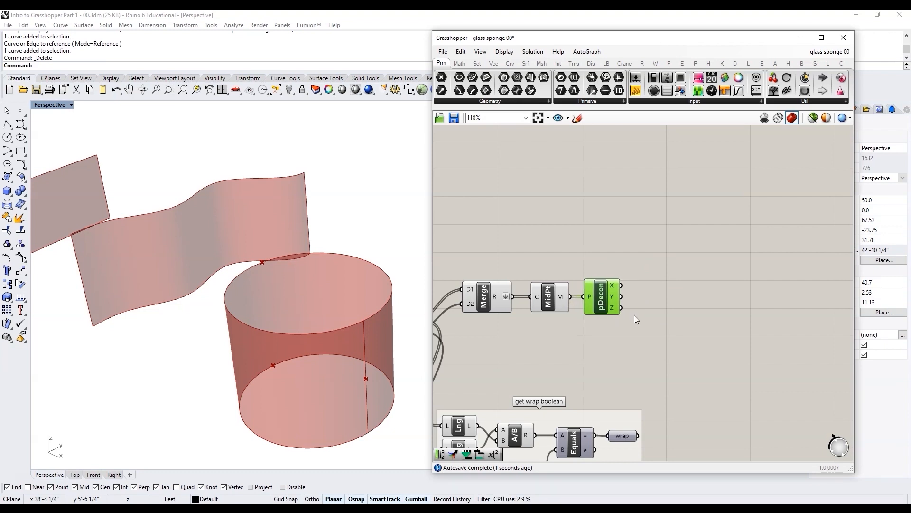
Inspect the cylinder's edge midpoints and move Curve Middle and Deconstruct together slightly above the Merge component
{"action": "scroll", "coordinate": [634, 316], "scroll_direction": "up", "scroll_amount": 2}
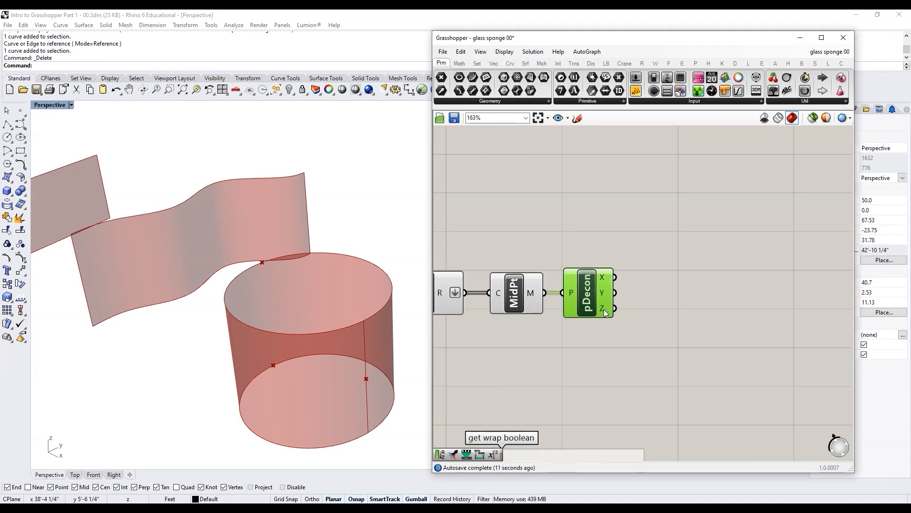
{"action": "mouse_move", "coordinate": [604, 310]}
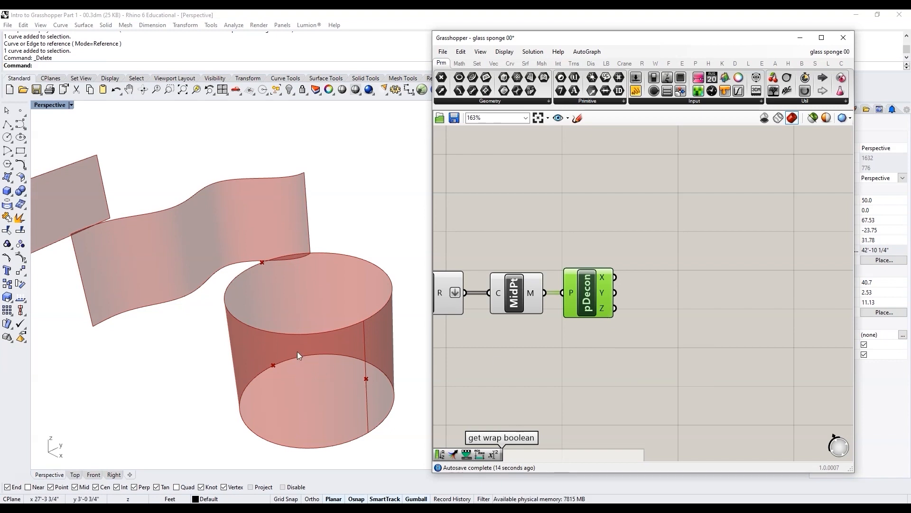
{"action": "scroll", "coordinate": [297, 351], "scroll_direction": "down", "scroll_amount": 4}
{"action": "scroll", "coordinate": [323, 399], "scroll_direction": "up", "scroll_amount": 4}
{"action": "right_click_drag", "start_coordinate": [322, 399], "coordinate": [319, 394]}
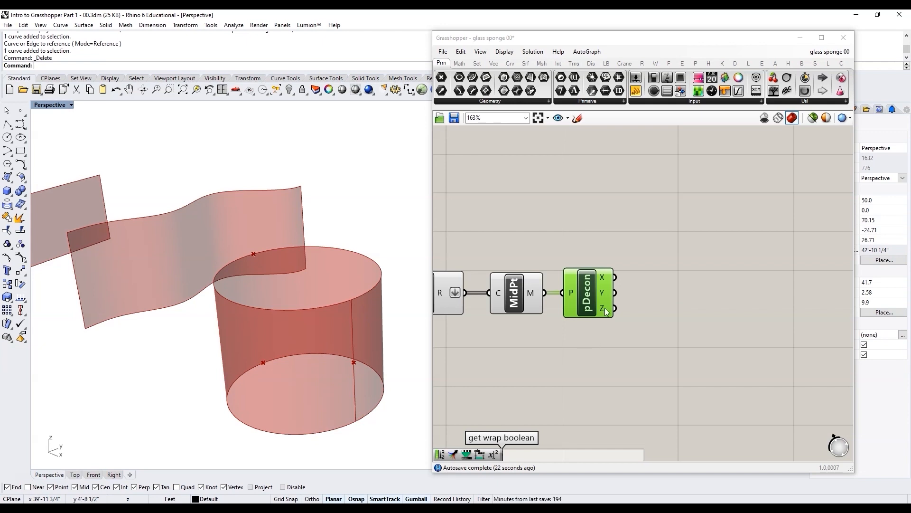
{"action": "mouse_move", "coordinate": [606, 312]}
{"action": "scroll", "coordinate": [617, 323], "scroll_direction": "down", "scroll_amount": 3}
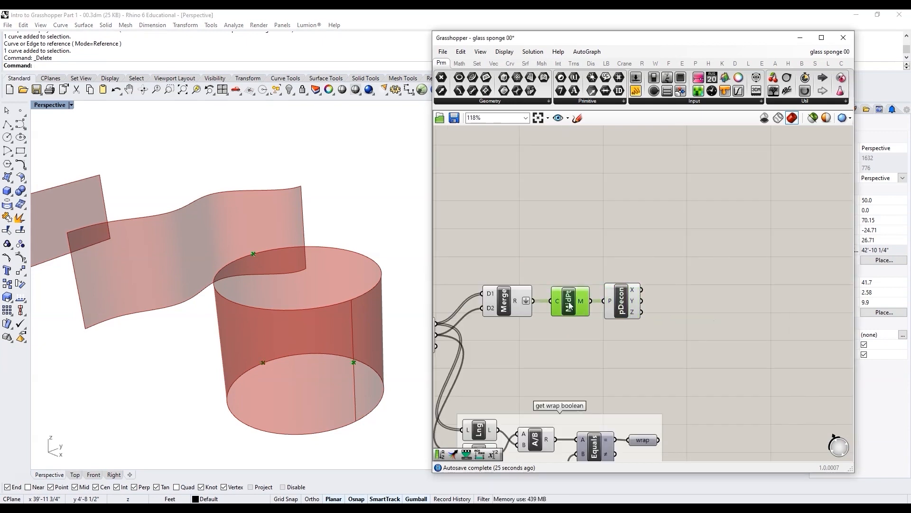
{"action": "left_click_drag", "start_coordinate": [633, 329], "coordinate": [571, 268]}
{"action": "left_click", "coordinate": [504, 318]}
{"action": "left_click", "coordinate": [502, 314]}
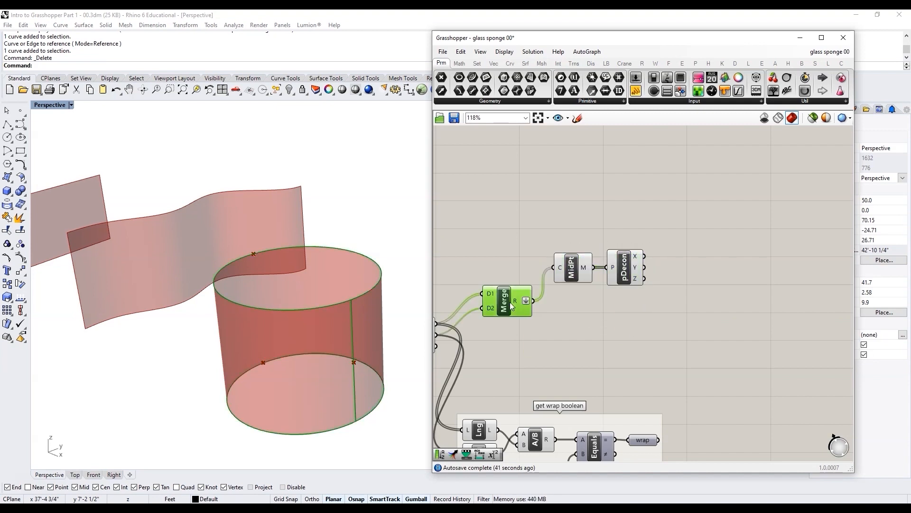
Add a Sort List component to the right of Deconstruct and feed the Z output into its K input
{"action": "mouse_move", "coordinate": [636, 281]}
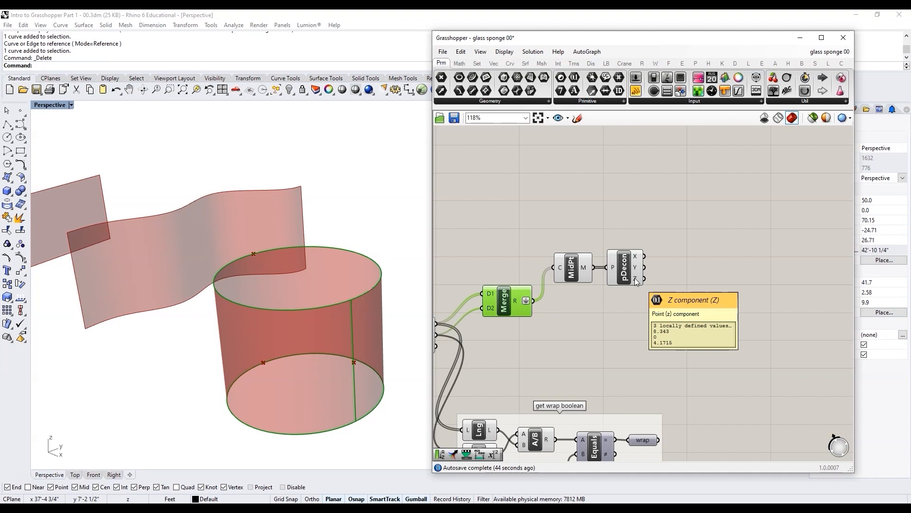
{"action": "double_click", "coordinate": [684, 292]}
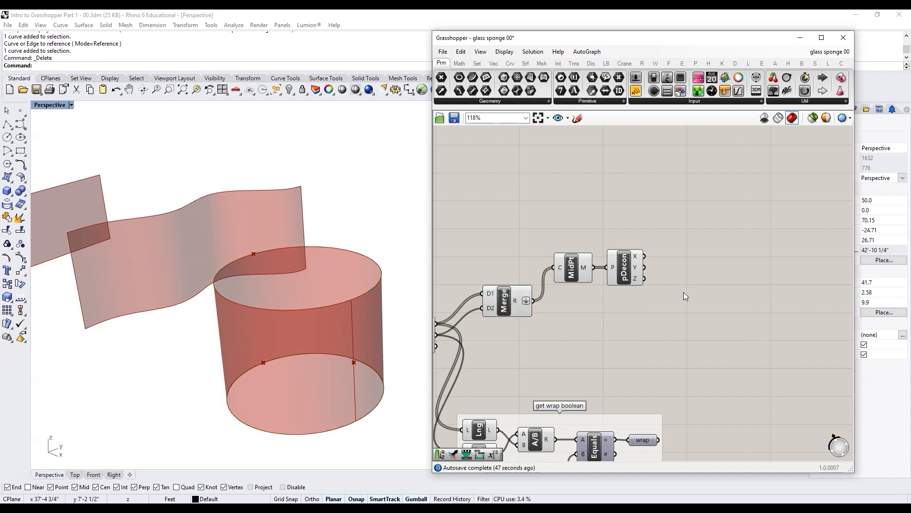
{"action": "type", "text": "sort"}
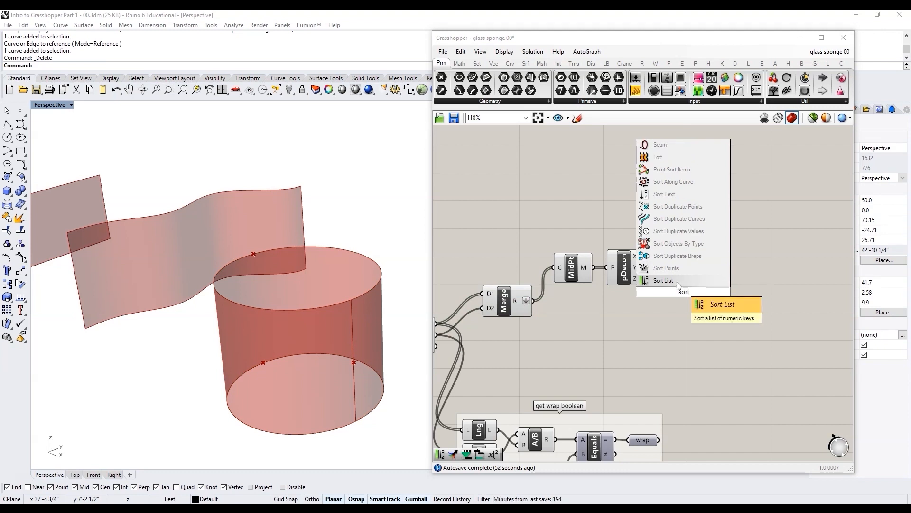
{"action": "left_click", "coordinate": [677, 281]}
{"action": "scroll", "coordinate": [679, 301], "scroll_direction": "up", "scroll_amount": 3}
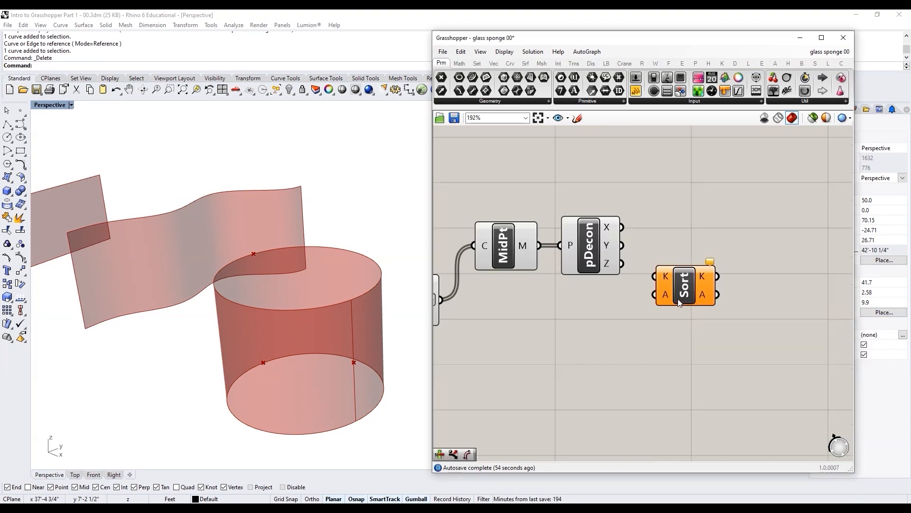
{"action": "left_click_drag", "start_coordinate": [679, 300], "coordinate": [701, 300]}
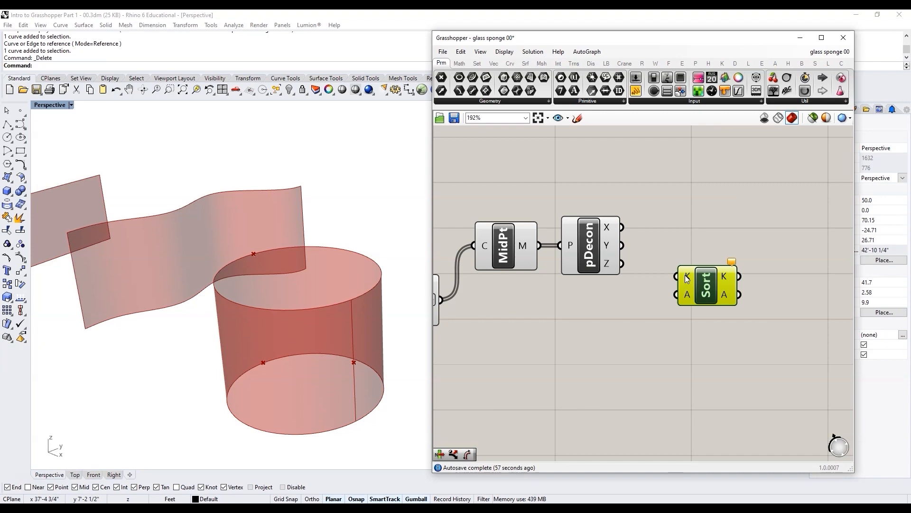
{"action": "mouse_move", "coordinate": [687, 279]}
{"action": "left_click_drag", "start_coordinate": [622, 263], "coordinate": [667, 275]}
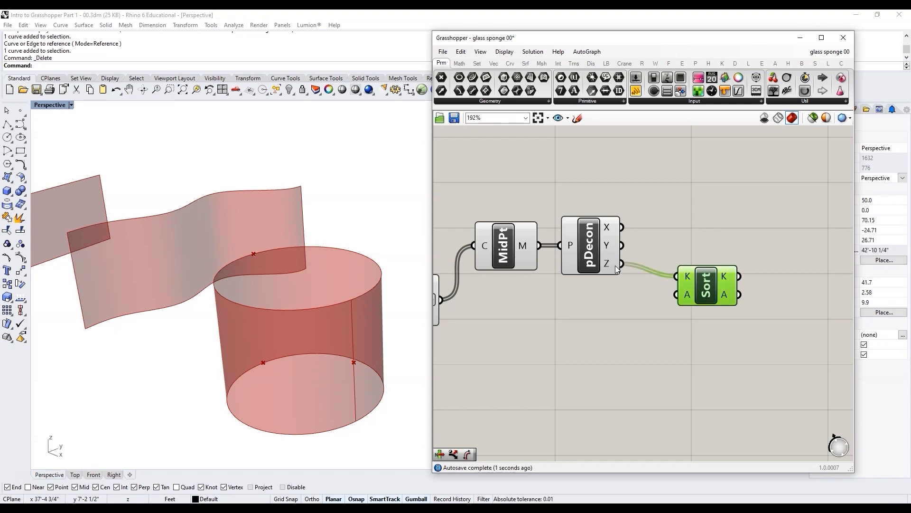
Add two stacked panels, connecting the upper to Deconstruct's Z output and the lower to Sort List's K output, to compare them
{"action": "scroll", "coordinate": [625, 289], "scroll_direction": "down", "scroll_amount": 3}
{"action": "scroll", "coordinate": [698, 287], "scroll_direction": "up", "scroll_amount": 1}
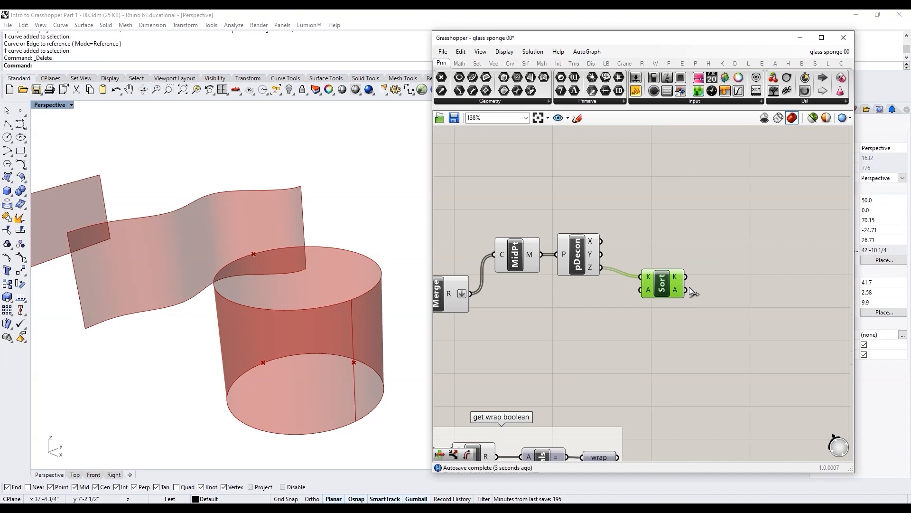
{"action": "double_click", "coordinate": [748, 254]}
{"action": "type", "text": "//"}
{"action": "key", "text": "Return"}
{"action": "left_click_drag", "start_coordinate": [739, 263], "coordinate": [742, 225]}
{"action": "left_click_drag", "start_coordinate": [685, 276], "coordinate": [710, 297]}
{"action": "left_click_drag", "start_coordinate": [602, 268], "coordinate": [710, 229]}
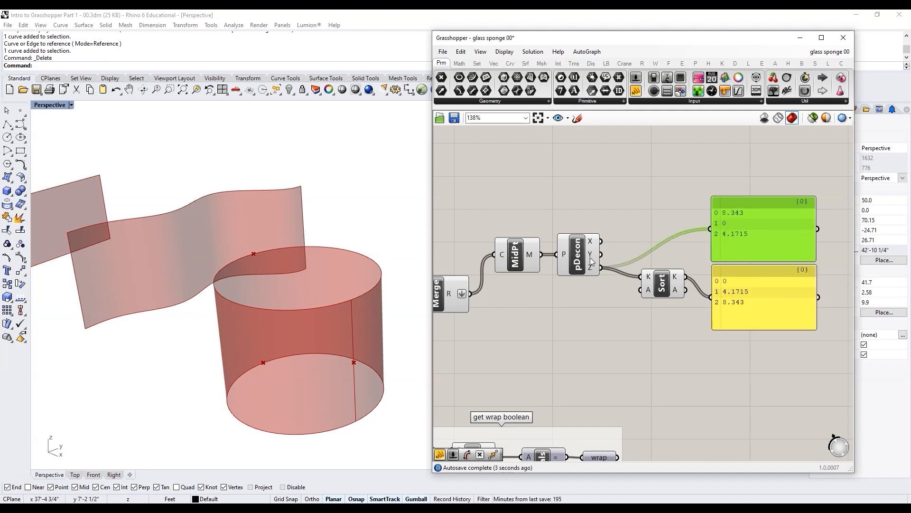
{"action": "scroll", "coordinate": [594, 271], "scroll_direction": "up", "scroll_amount": 1}
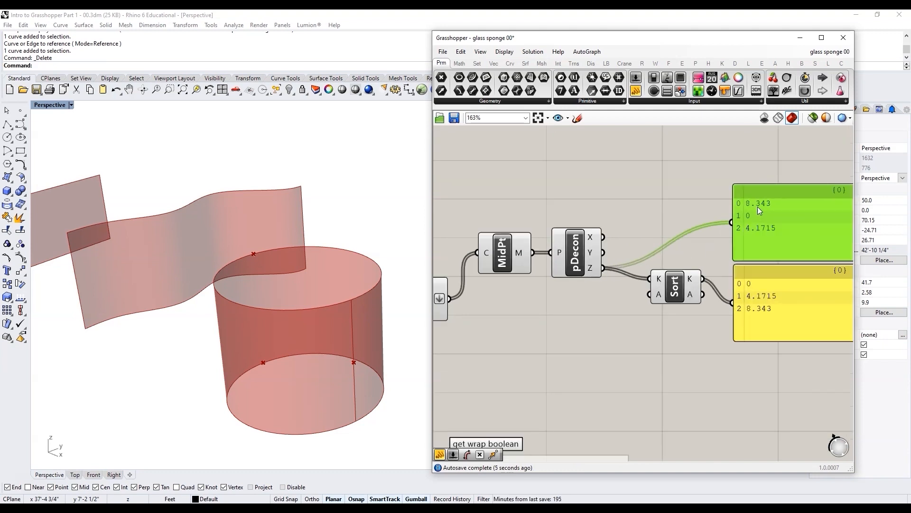
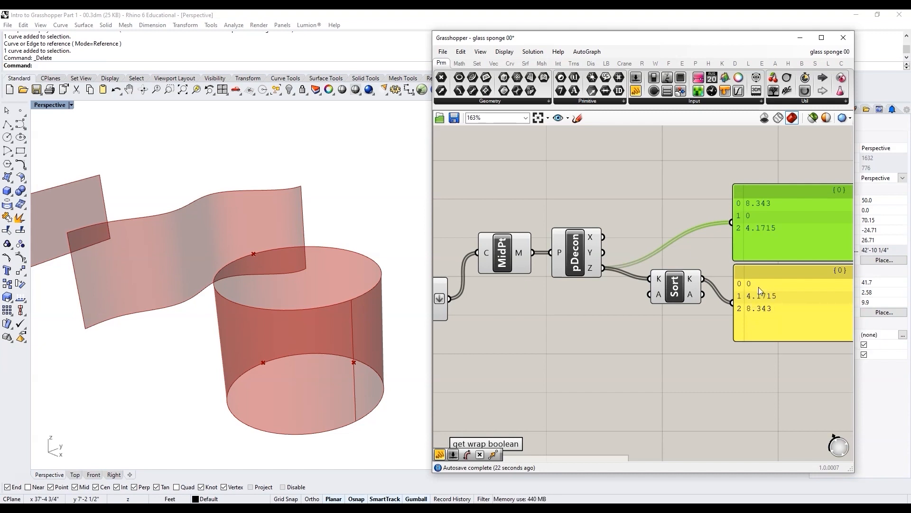
Select both comparison panels and move them up, clear of the Sort List component
{"action": "scroll", "coordinate": [683, 268], "scroll_direction": "down", "scroll_amount": 3}
{"action": "left_click_drag", "start_coordinate": [797, 305], "coordinate": [741, 244]}
{"action": "left_click_drag", "start_coordinate": [739, 251], "coordinate": [745, 218]}
{"action": "scroll", "coordinate": [691, 297], "scroll_direction": "up", "scroll_amount": 3}
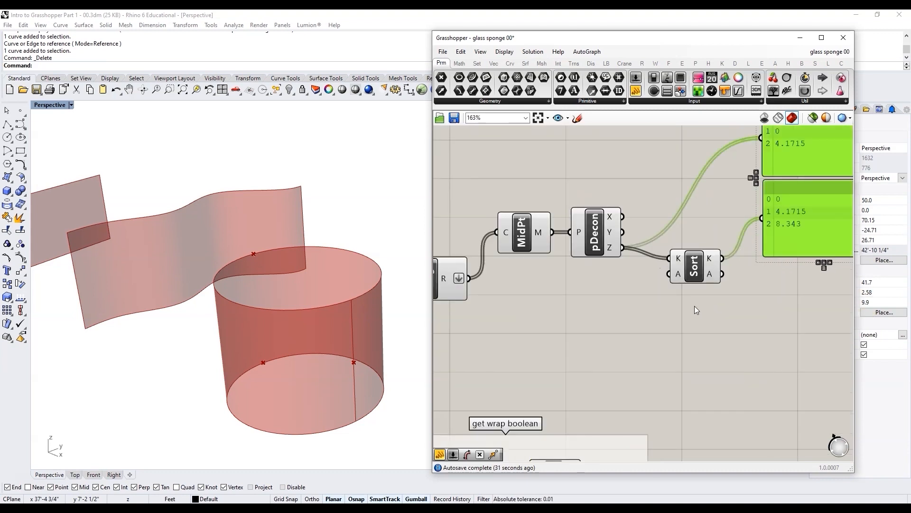
Examine Sort List's A input and trace how the merged edges, their midpoints and Z values correspond
{"action": "scroll", "coordinate": [681, 274], "scroll_direction": "up", "scroll_amount": 3}
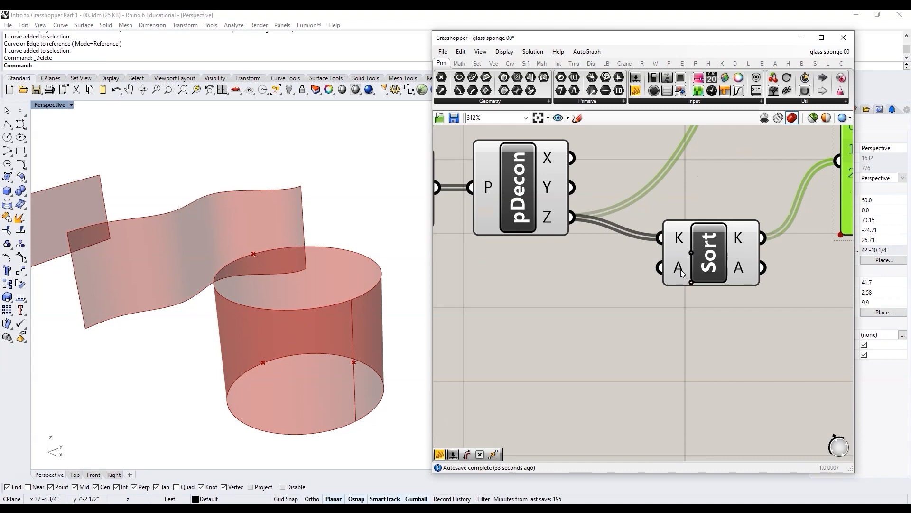
{"action": "scroll", "coordinate": [694, 287], "scroll_direction": "up", "scroll_amount": 2}
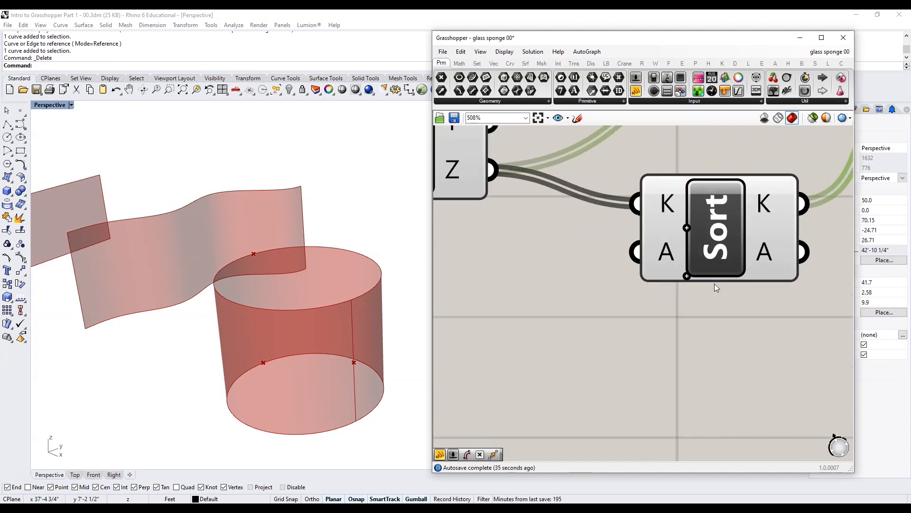
{"action": "scroll", "coordinate": [714, 283], "scroll_direction": "down", "scroll_amount": 2}
{"action": "scroll", "coordinate": [690, 267], "scroll_direction": "down", "scroll_amount": 3}
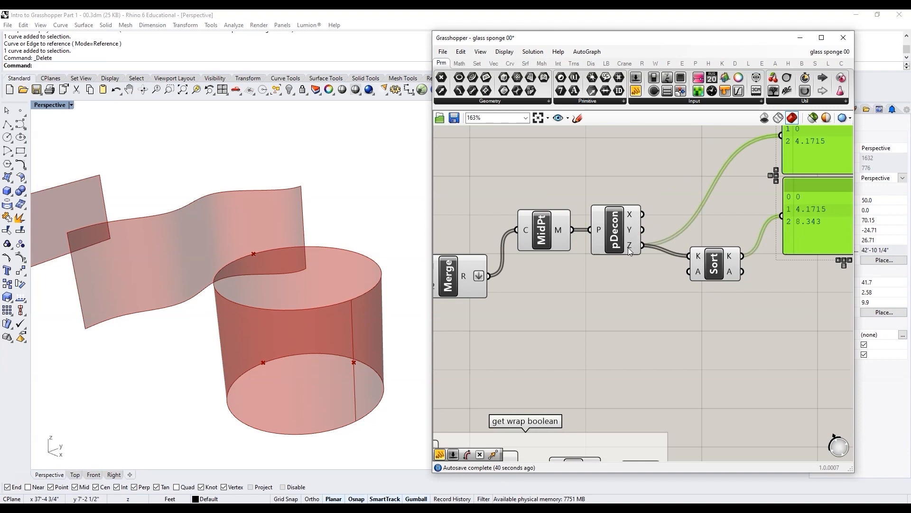
{"action": "mouse_move", "coordinate": [629, 250]}
{"action": "scroll", "coordinate": [649, 274], "scroll_direction": "down", "scroll_amount": 1}
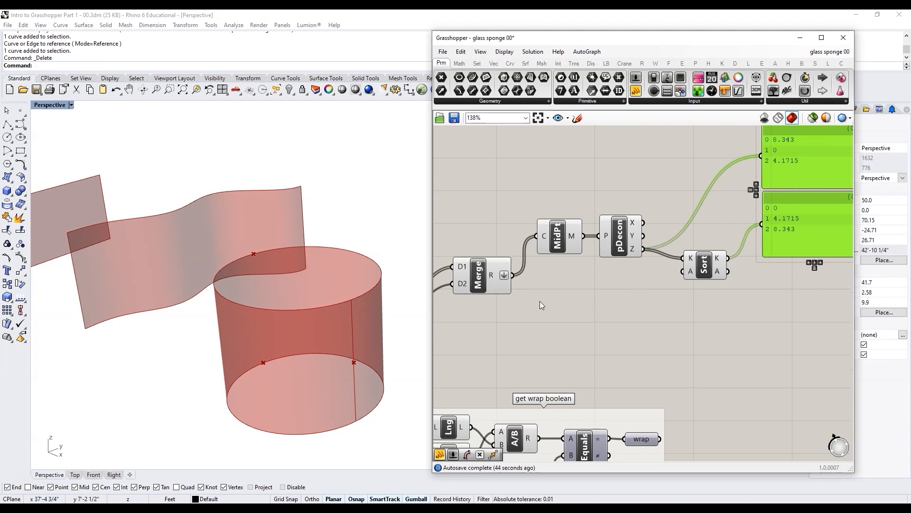
{"action": "left_click", "coordinate": [483, 278]}
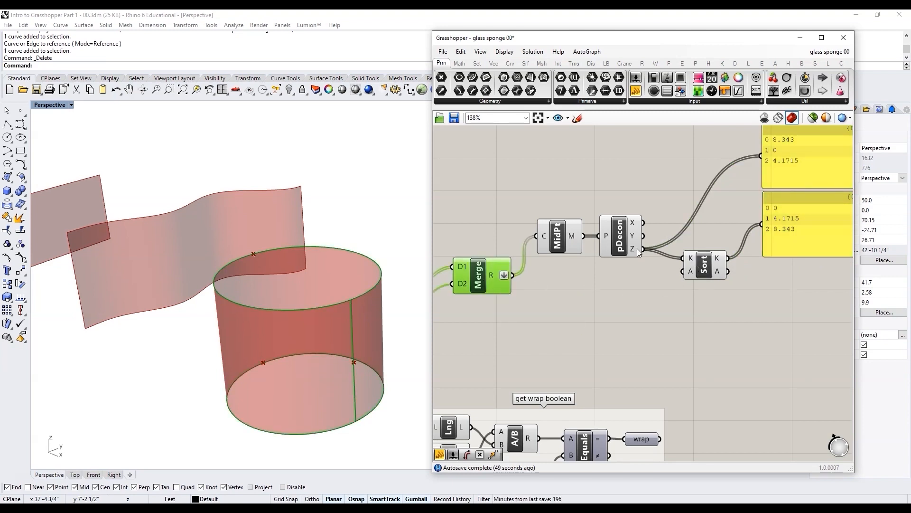
{"action": "mouse_move", "coordinate": [636, 248]}
{"action": "left_click", "coordinate": [563, 244]}
{"action": "left_click", "coordinate": [606, 251]}
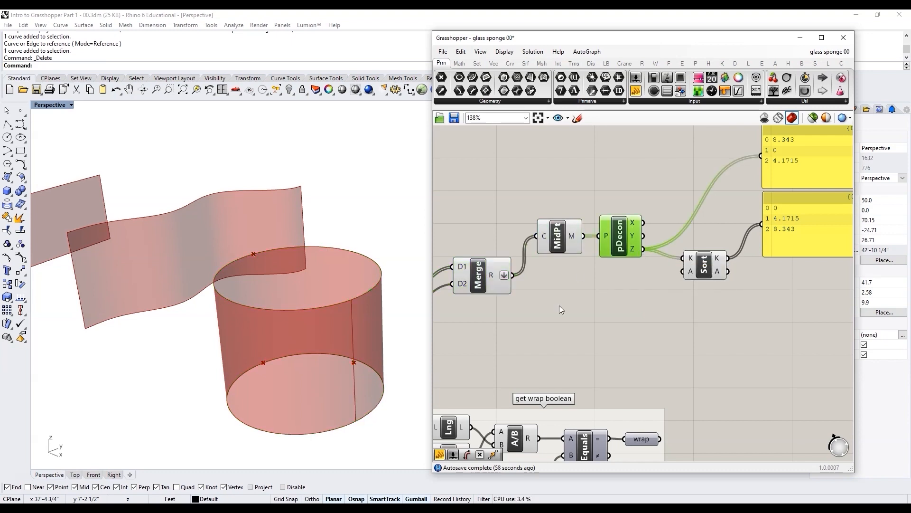
{"action": "left_click", "coordinate": [486, 284]}
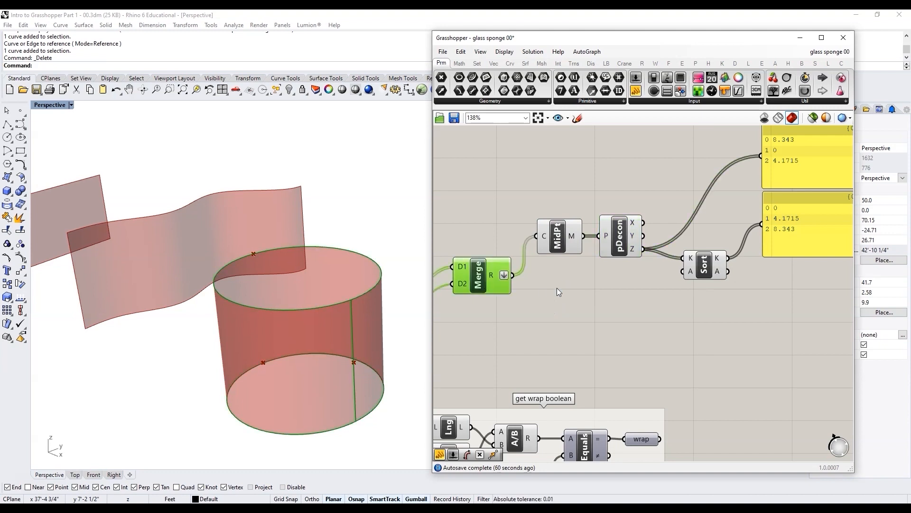
Feed the merged edges from Merge's R output into Sort List's A input
{"action": "left_click_drag", "start_coordinate": [515, 276], "coordinate": [688, 271]}
{"action": "right_click_drag", "start_coordinate": [571, 293], "coordinate": [509, 300]}
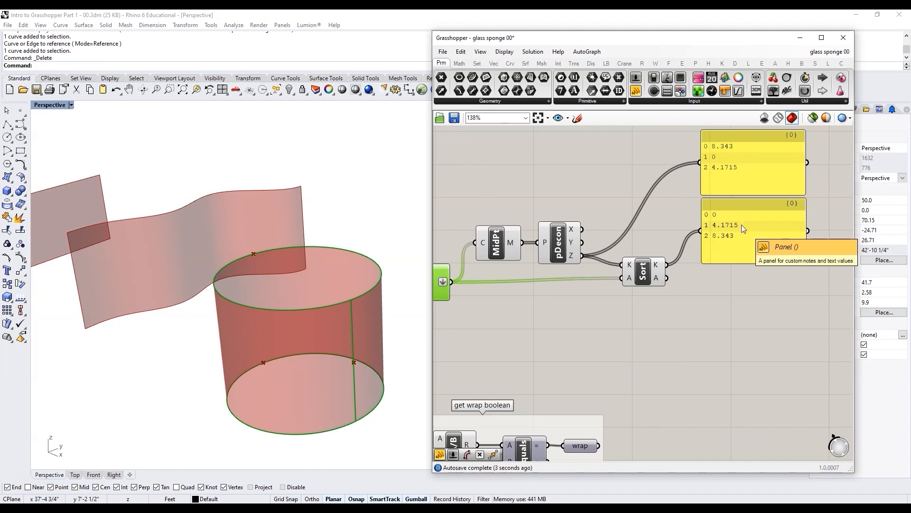
{"action": "scroll", "coordinate": [659, 277], "scroll_direction": "up", "scroll_amount": 3}
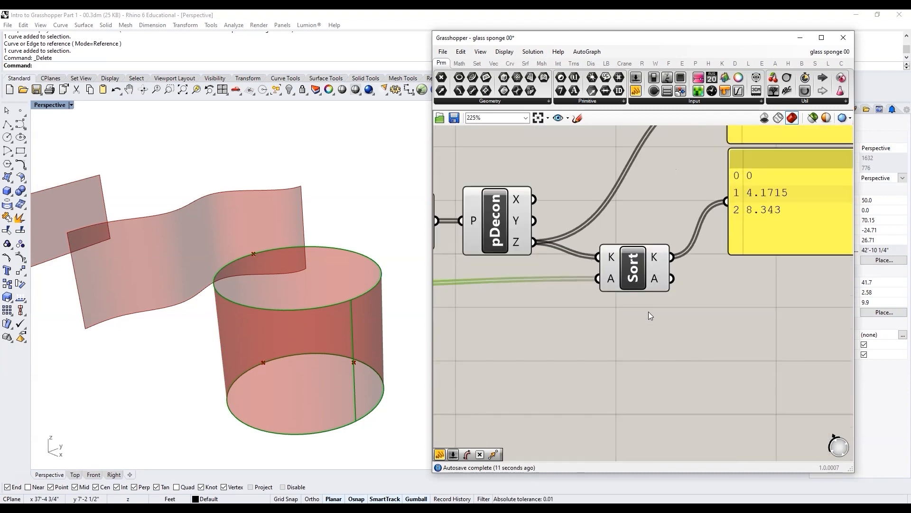
{"action": "scroll", "coordinate": [647, 311], "scroll_direction": "down", "scroll_amount": 3}
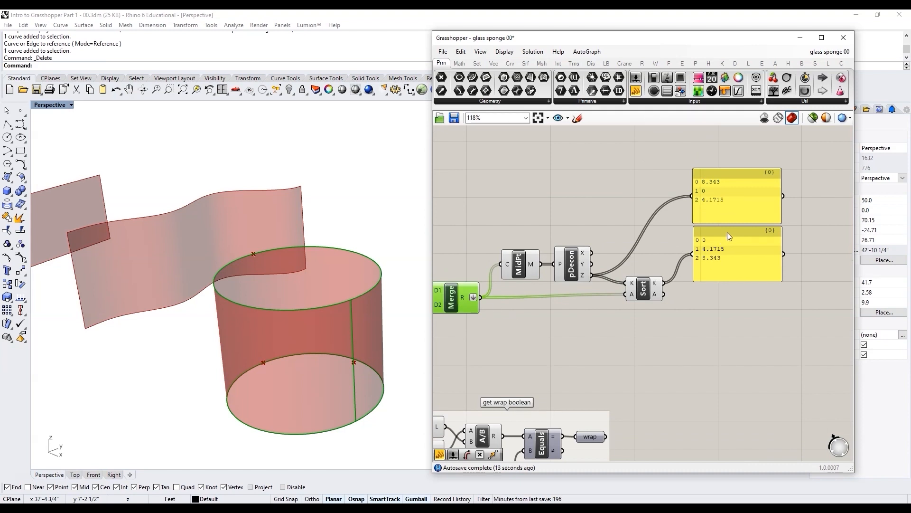
{"action": "left_click", "coordinate": [730, 252]}
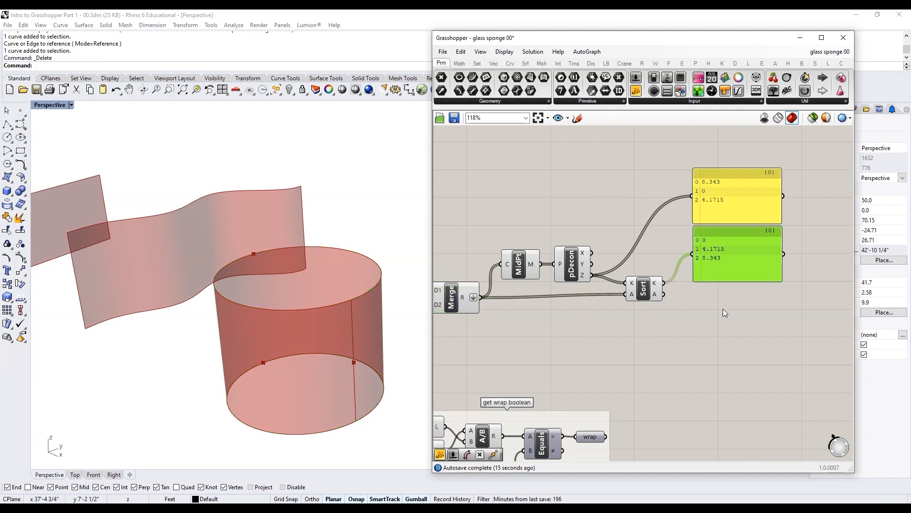
Add a List Item component to the right of Sort List and connect Sort List's A output to its L input
{"action": "scroll", "coordinate": [721, 309], "scroll_direction": "up", "scroll_amount": 3}
{"action": "double_click", "coordinate": [715, 320]}
{"action": "type", "text": "list"}
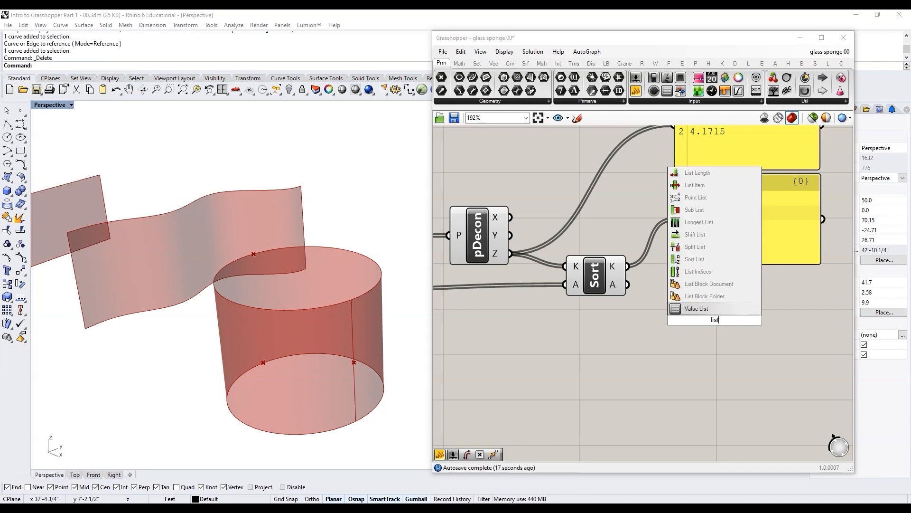
{"action": "type", "text": "ite"}
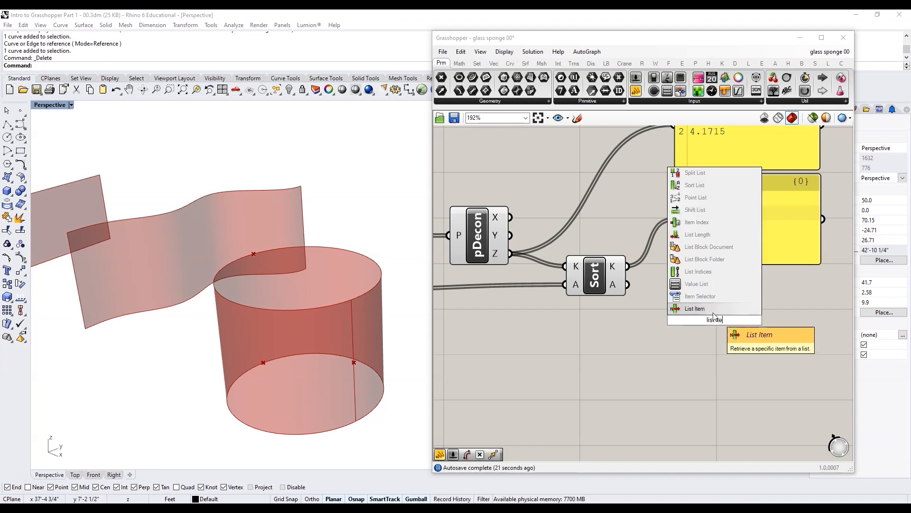
{"action": "key", "text": "Return"}
{"action": "scroll", "coordinate": [691, 308], "scroll_direction": "up", "scroll_amount": 1}
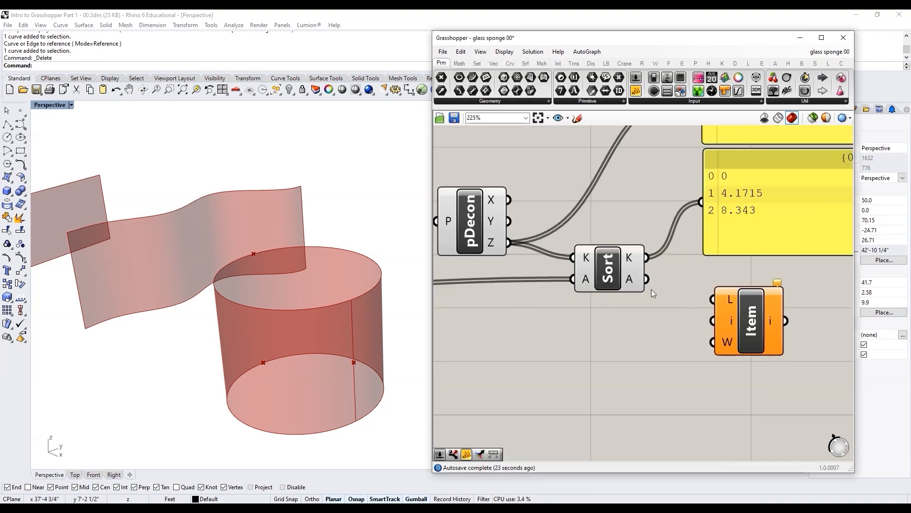
{"action": "left_click", "coordinate": [741, 315]}
{"action": "scroll", "coordinate": [738, 318], "scroll_direction": "down", "scroll_amount": 3}
{"action": "scroll", "coordinate": [739, 322], "scroll_direction": "up", "scroll_amount": 4}
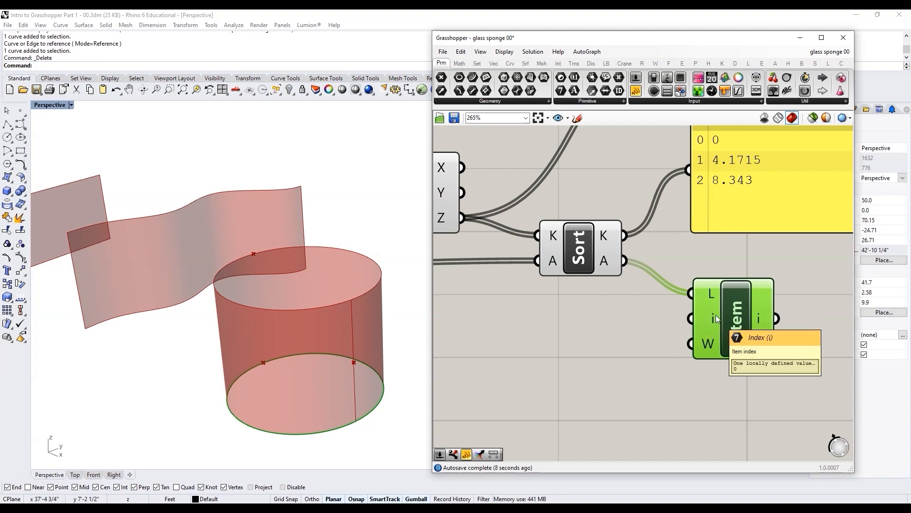
{"action": "scroll", "coordinate": [746, 300], "scroll_direction": "down", "scroll_amount": 3}
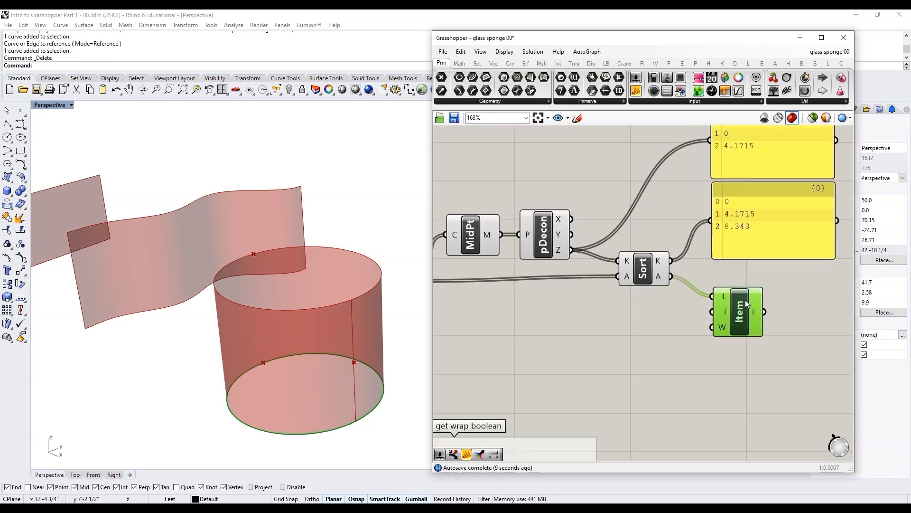
Create an integer number slider ranging from 0 to 8 and connect it to List Item's i input
{"action": "double_click", "coordinate": [641, 337]}
{"action": "type", "text": "0<8"}
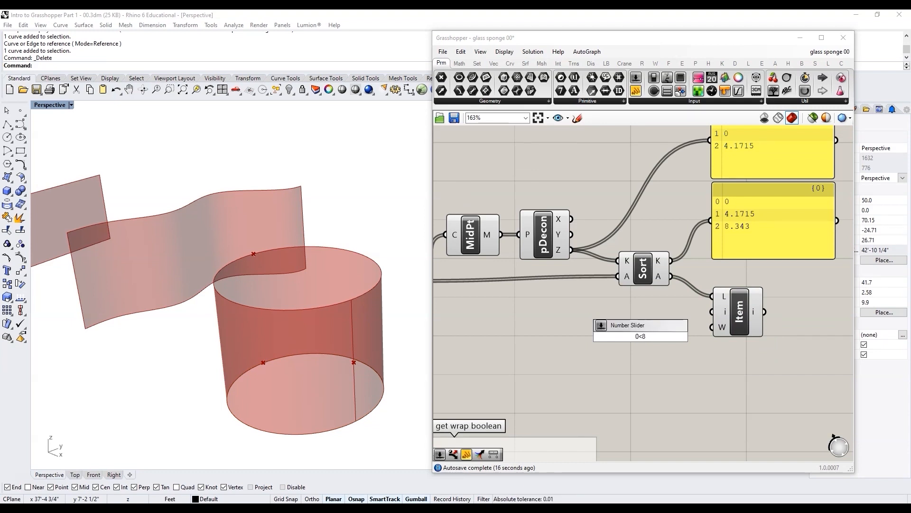
{"action": "key", "text": "Return"}
{"action": "left_click_drag", "start_coordinate": [686, 329], "coordinate": [712, 311]}
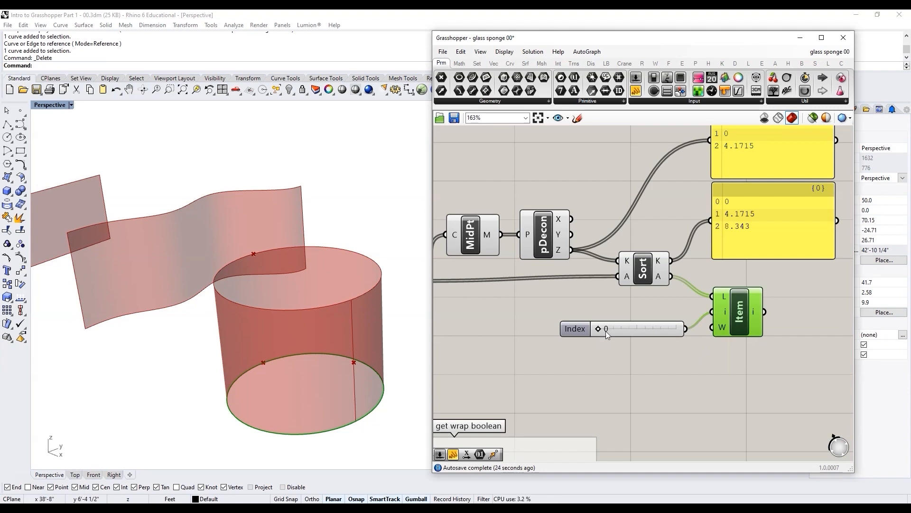
Set the index slider to 2 and back to 0 to compare the cylinder's sorted edges in the viewport
{"action": "left_click_drag", "start_coordinate": [597, 327], "coordinate": [619, 331]}
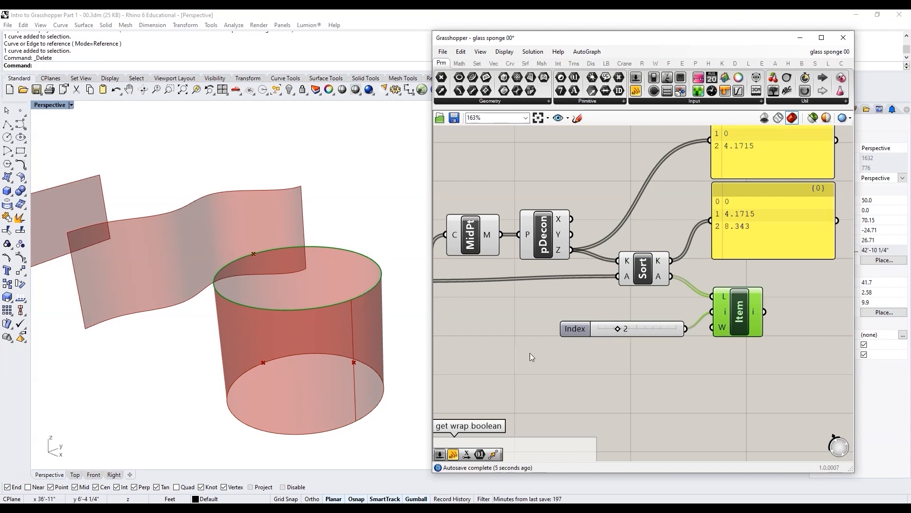
{"action": "scroll", "coordinate": [566, 331], "scroll_direction": "up", "scroll_amount": 1}
{"action": "left_click_drag", "start_coordinate": [594, 316], "coordinate": [571, 319]}
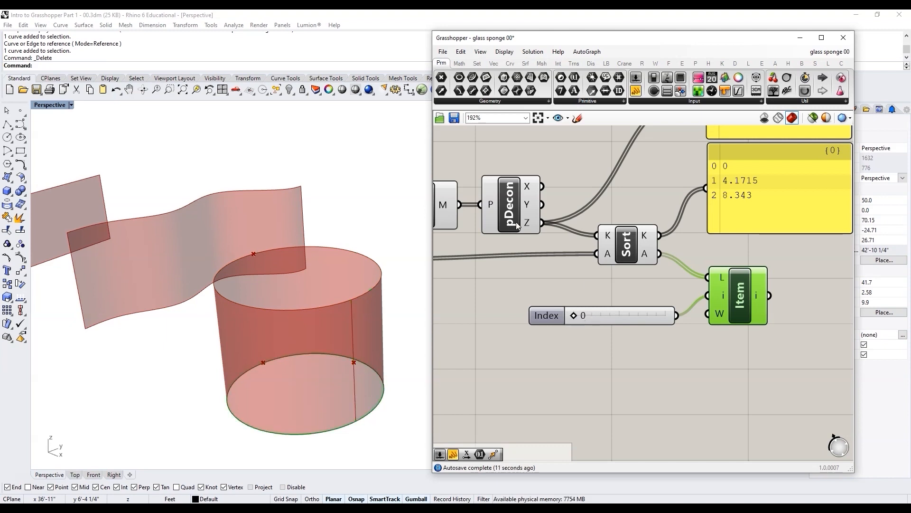
{"action": "mouse_move", "coordinate": [528, 227]}
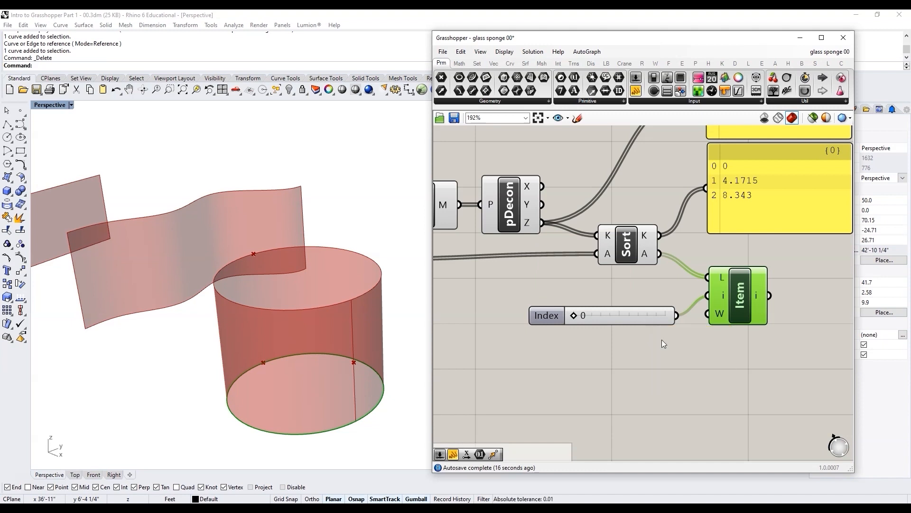
Rewire List Item's L input to Merge's R output and set the index to 2 to check the unsorted edge order
{"action": "scroll", "coordinate": [661, 340], "scroll_direction": "down", "scroll_amount": 3}
{"action": "left_click_drag", "start_coordinate": [480, 291], "coordinate": [688, 301]}
{"action": "scroll", "coordinate": [667, 332], "scroll_direction": "up", "scroll_amount": 2}
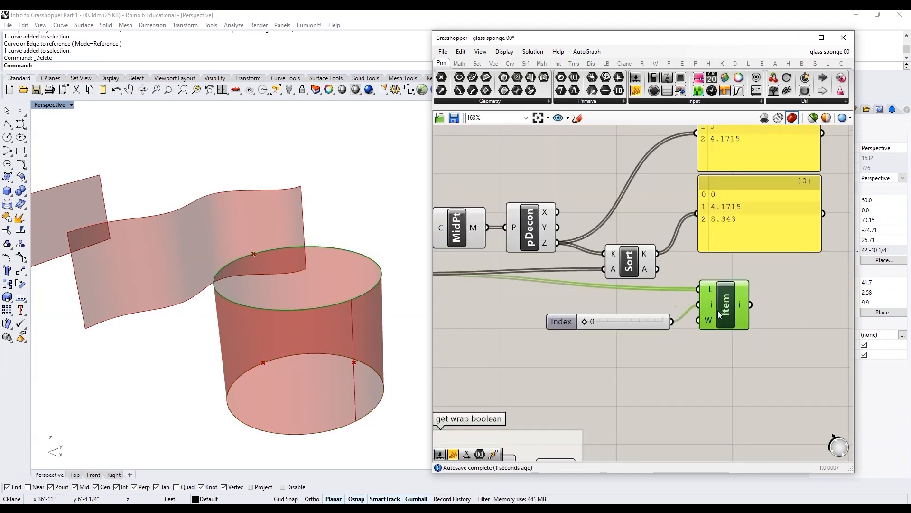
{"action": "left_click_drag", "start_coordinate": [584, 322], "coordinate": [601, 324]}
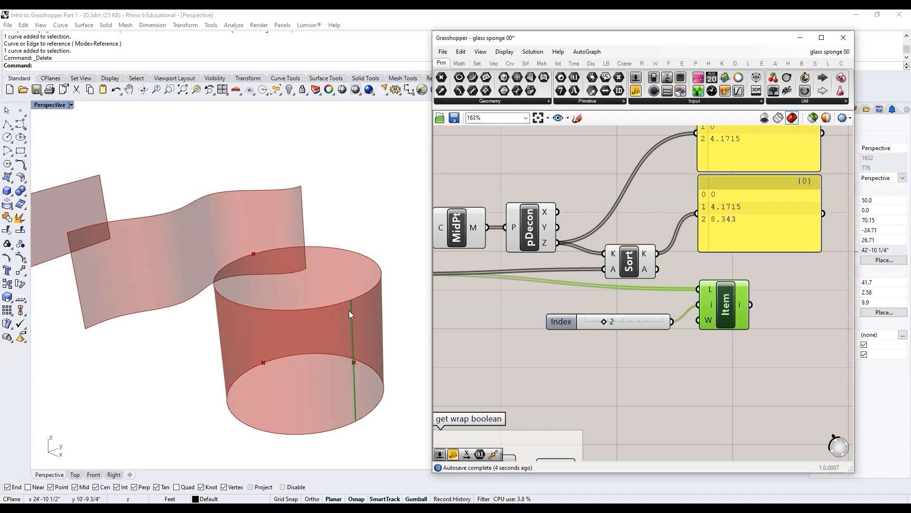
{"action": "scroll", "coordinate": [617, 327], "scroll_direction": "down", "scroll_amount": 4}
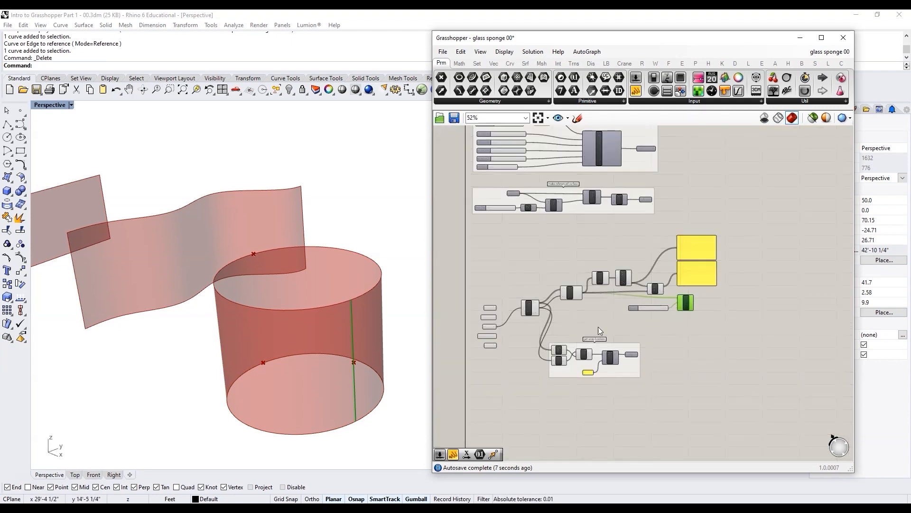
Connect ref_srf to the Edges component's B input, replacing the current surface, and inspect the folded surface in the viewport
{"action": "scroll", "coordinate": [496, 349], "scroll_direction": "up", "scroll_amount": 5}
{"action": "left_click_drag", "start_coordinate": [496, 334], "coordinate": [584, 196]}
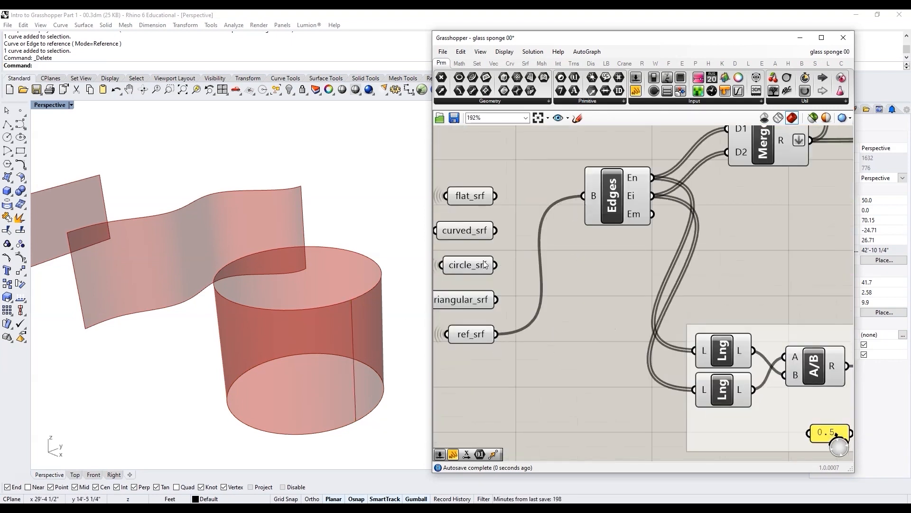
{"action": "scroll", "coordinate": [166, 319], "scroll_direction": "down", "scroll_amount": 4}
{"action": "scroll", "coordinate": [291, 366], "scroll_direction": "up", "scroll_amount": 3}
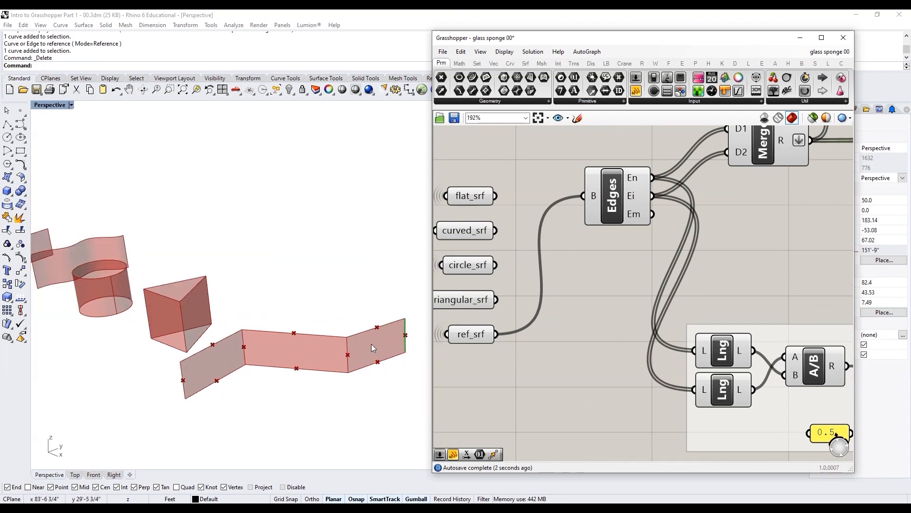
{"action": "scroll", "coordinate": [201, 352], "scroll_direction": "up", "scroll_amount": 4}
{"action": "scroll", "coordinate": [198, 385], "scroll_direction": "down", "scroll_amount": 2}
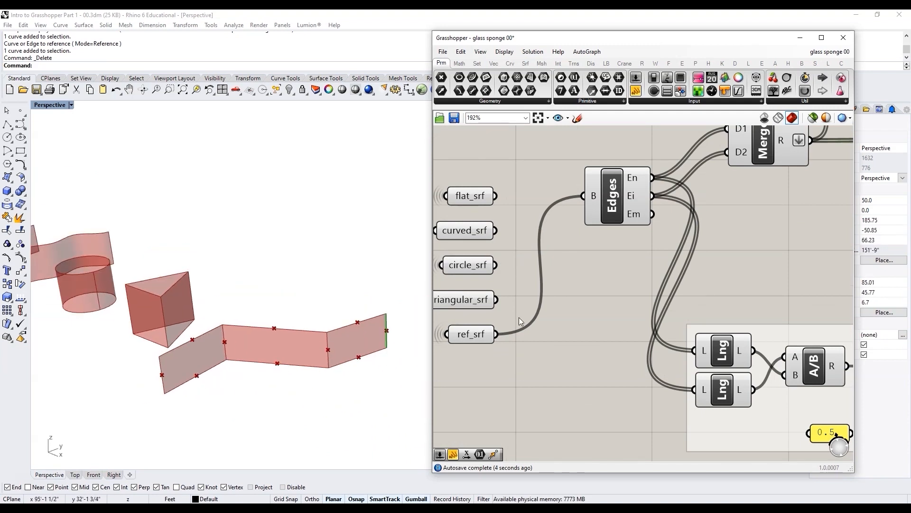
{"action": "scroll", "coordinate": [571, 266], "scroll_direction": "down", "scroll_amount": 3}
{"action": "scroll", "coordinate": [638, 238], "scroll_direction": "up", "scroll_amount": 3}
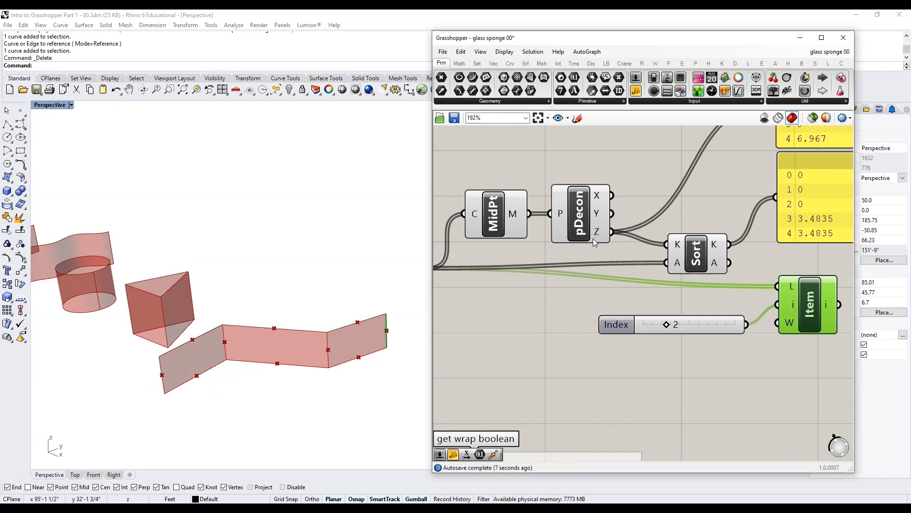
Select Sort List to check its wiring and reconnect its A output to List Item's L input
{"action": "scroll", "coordinate": [688, 257], "scroll_direction": "down", "scroll_amount": 2}
{"action": "left_click", "coordinate": [469, 272]}
{"action": "left_click", "coordinate": [710, 256]}
{"action": "scroll", "coordinate": [621, 249], "scroll_direction": "up", "scroll_amount": 2}
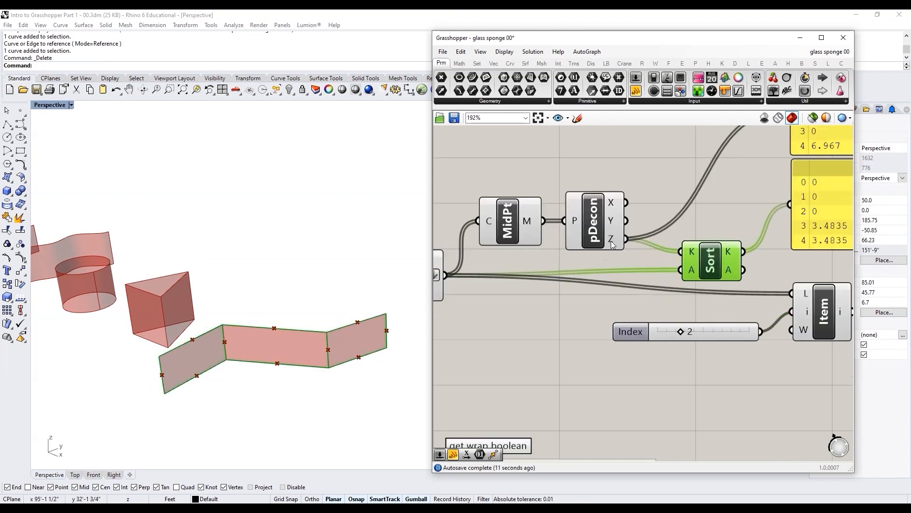
{"action": "scroll", "coordinate": [610, 279], "scroll_direction": "down", "scroll_amount": 3}
{"action": "scroll", "coordinate": [684, 280], "scroll_direction": "up", "scroll_amount": 2}
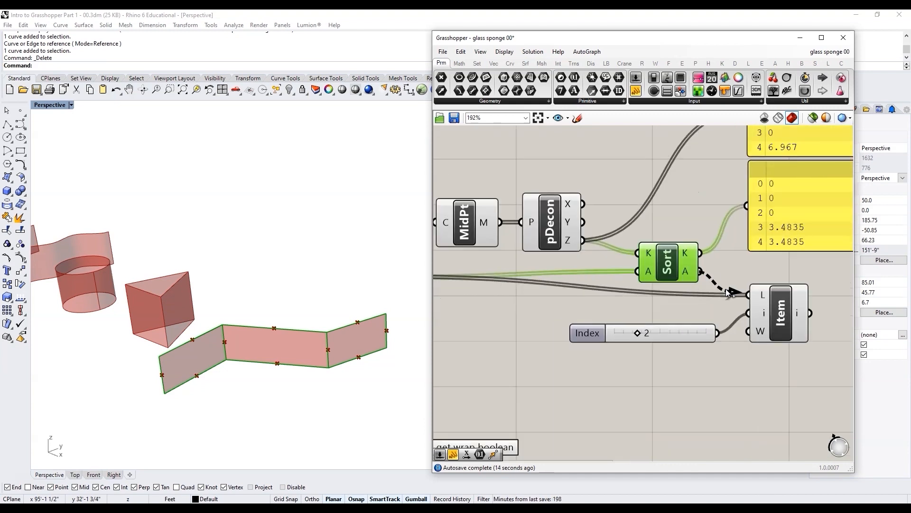
{"action": "left_click", "coordinate": [773, 313]}
Step the index slider through 2, 1 and 3 to examine the folded surface's lowest sorted edges
{"action": "scroll", "coordinate": [603, 375], "scroll_direction": "up", "scroll_amount": 3}
{"action": "scroll", "coordinate": [604, 387], "scroll_direction": "up", "scroll_amount": 1}
{"action": "mouse_move", "coordinate": [657, 299]}
{"action": "left_mouse_down"}
{"action": "mouse_move", "coordinate": [622, 302]}
{"action": "mouse_move", "coordinate": [658, 302]}
{"action": "left_mouse_up"}
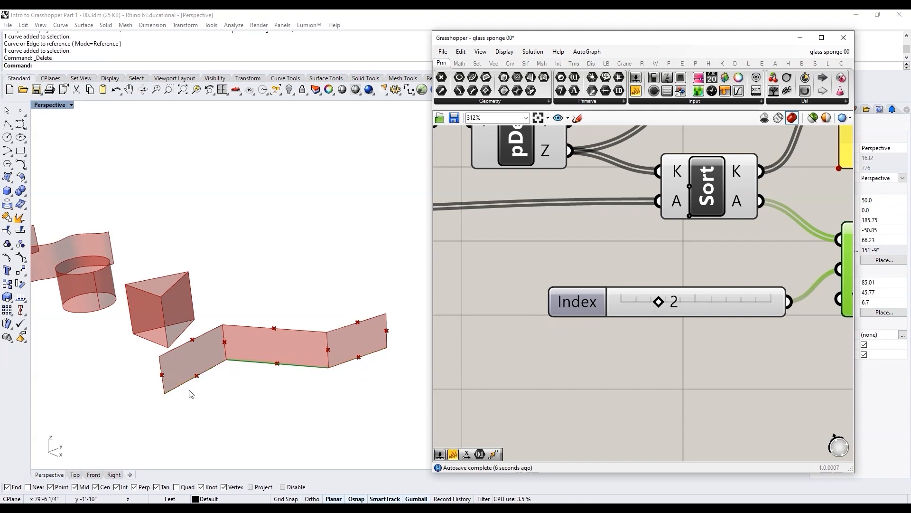
{"action": "left_click_drag", "start_coordinate": [658, 304], "coordinate": [634, 307]}
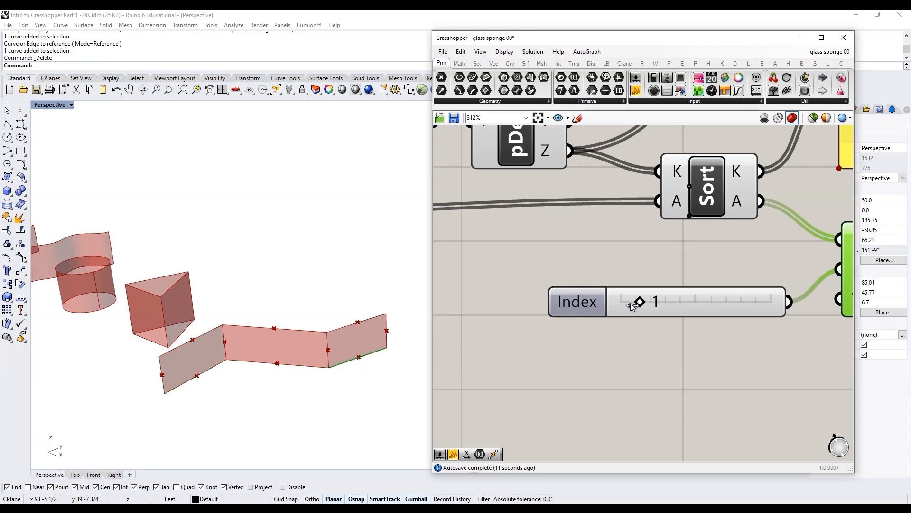
{"action": "scroll", "coordinate": [632, 306], "scroll_direction": "down", "scroll_amount": 3}
{"action": "scroll", "coordinate": [560, 334], "scroll_direction": "up", "scroll_amount": 3}
{"action": "left_click_drag", "start_coordinate": [522, 339], "coordinate": [555, 340]}
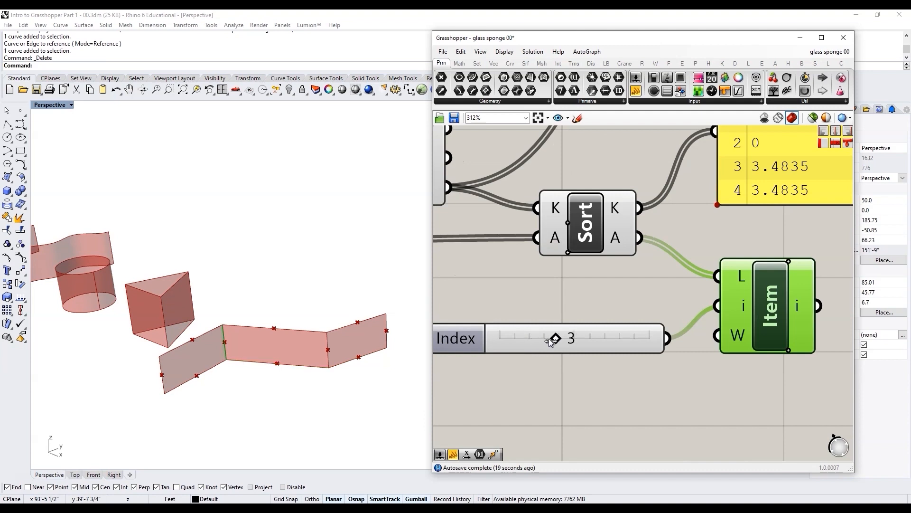
Advance the index slider to 6 and on to 8 to examine the folded surface's higher sorted edges
{"action": "scroll", "coordinate": [250, 373], "scroll_direction": "up", "scroll_amount": 3}
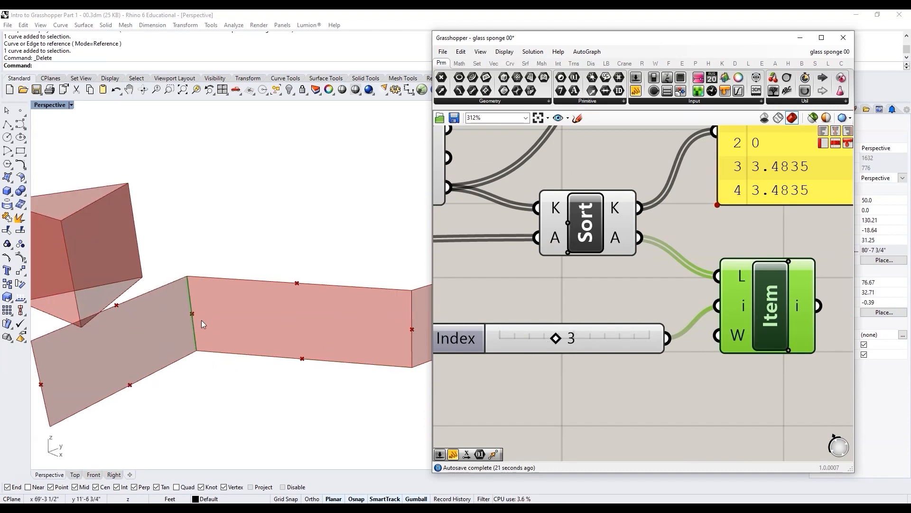
{"action": "left_click_drag", "start_coordinate": [556, 338], "coordinate": [612, 338]}
{"action": "scroll", "coordinate": [204, 346], "scroll_direction": "down", "scroll_amount": 2}
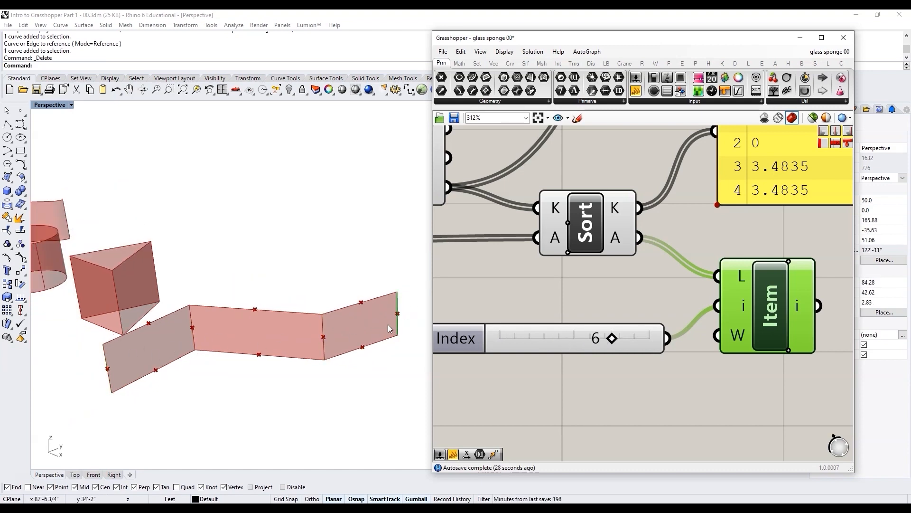
{"action": "left_click_drag", "start_coordinate": [616, 340], "coordinate": [663, 340]}
{"action": "scroll", "coordinate": [670, 340], "scroll_direction": "down", "scroll_amount": 5}
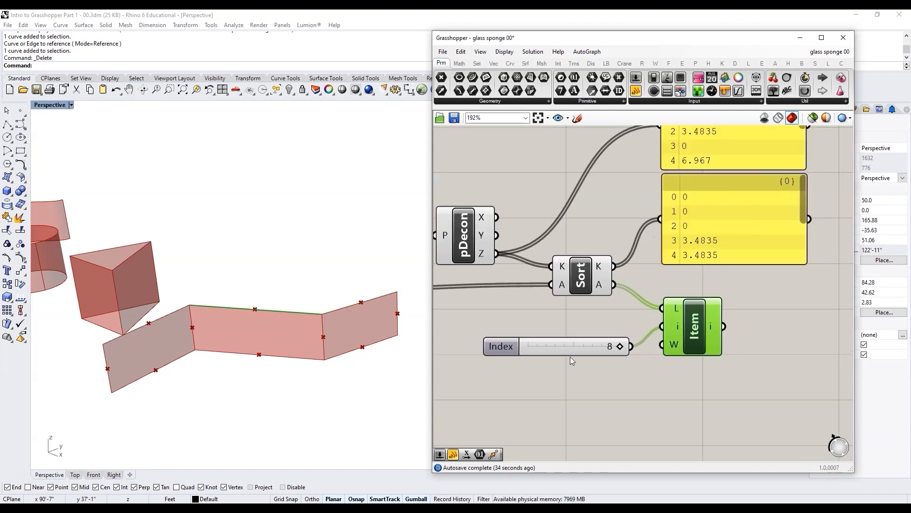
Delete the two comparison panels, the List Item component and its index slider
{"action": "left_click_drag", "start_coordinate": [610, 307], "coordinate": [608, 311]}
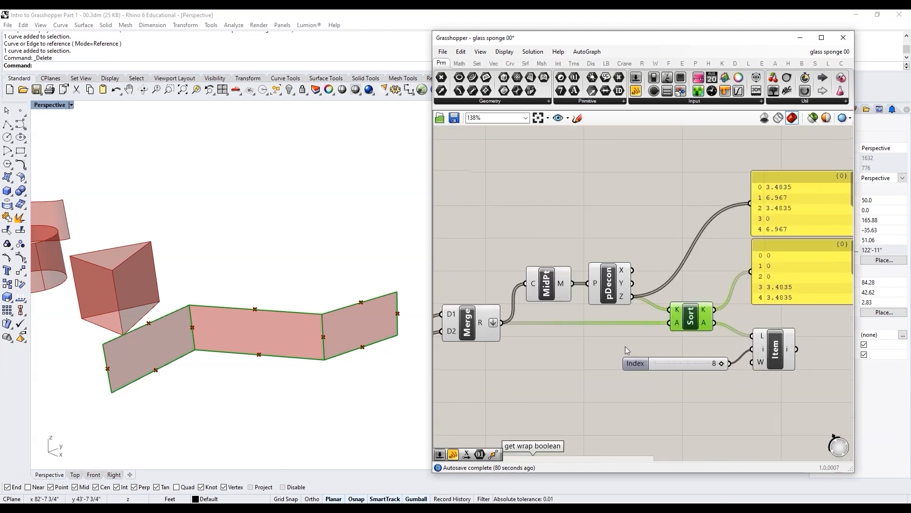
{"action": "scroll", "coordinate": [787, 360], "scroll_direction": "up", "scroll_amount": 3}
{"action": "left_click_drag", "start_coordinate": [804, 378], "coordinate": [750, 203]}
{"action": "key", "text": "Delete"}
{"action": "scroll", "coordinate": [634, 328], "scroll_direction": "up", "scroll_amount": 8}
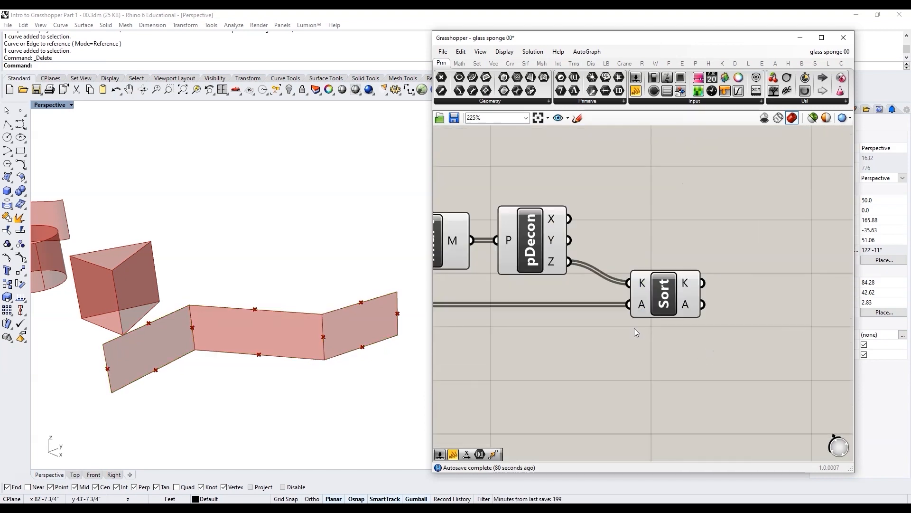
Add a B input to the Sort List component below its A input
{"action": "scroll", "coordinate": [743, 308], "scroll_direction": "up", "scroll_amount": 4}
{"action": "left_click", "coordinate": [601, 308]}
{"action": "scroll", "coordinate": [662, 292], "scroll_direction": "down", "scroll_amount": 12}
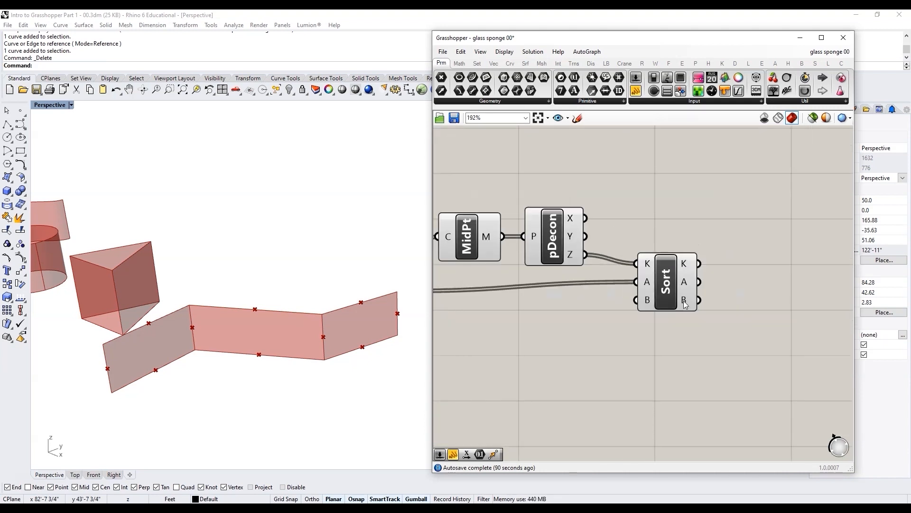
{"action": "left_click_drag", "start_coordinate": [672, 299], "coordinate": [672, 305]}
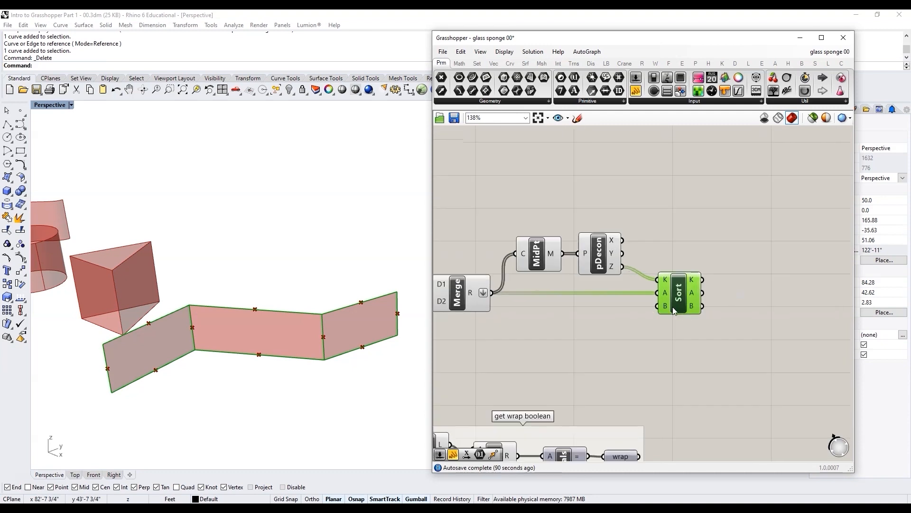
Connect the curve midpoint component's M output to Sort List's B input
{"action": "scroll", "coordinate": [659, 301], "scroll_direction": "up", "scroll_amount": 6}
{"action": "scroll", "coordinate": [621, 261], "scroll_direction": "down", "scroll_amount": 2}
{"action": "scroll", "coordinate": [504, 227], "scroll_direction": "up", "scroll_amount": 2}
{"action": "left_click_drag", "start_coordinate": [532, 227], "coordinate": [710, 329]}
{"action": "scroll", "coordinate": [702, 329], "scroll_direction": "down", "scroll_amount": 8}
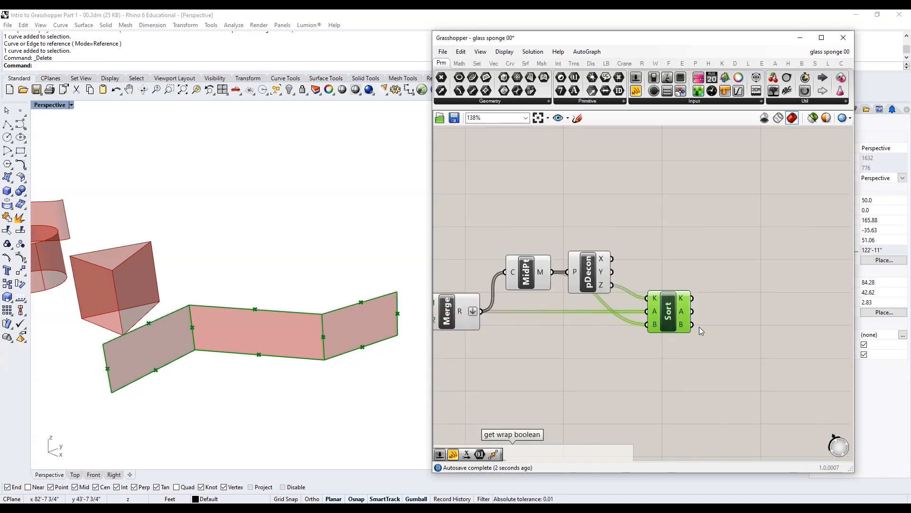
Add a Deconstruct component and connect Sort List's B output to its P input
{"action": "scroll", "coordinate": [677, 332], "scroll_direction": "up", "scroll_amount": 5}
{"action": "double_click", "coordinate": [692, 339]}
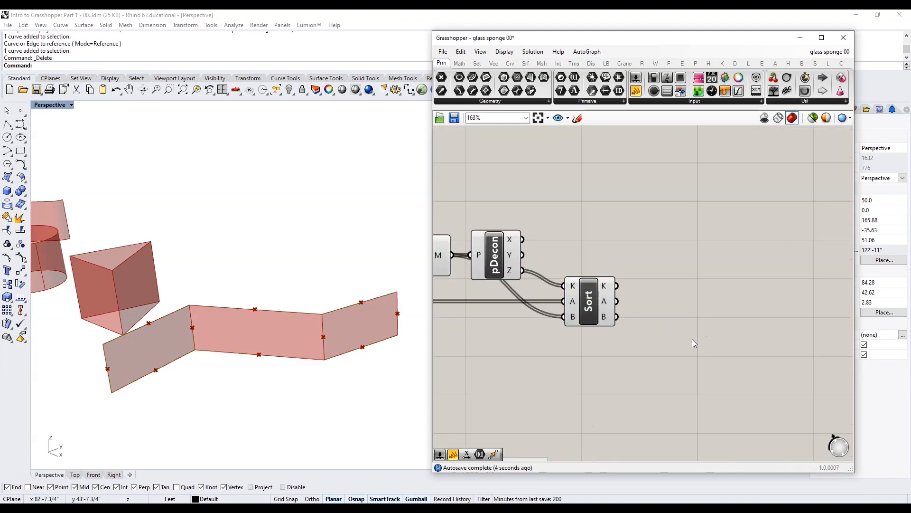
{"action": "type", "text": "dec"}
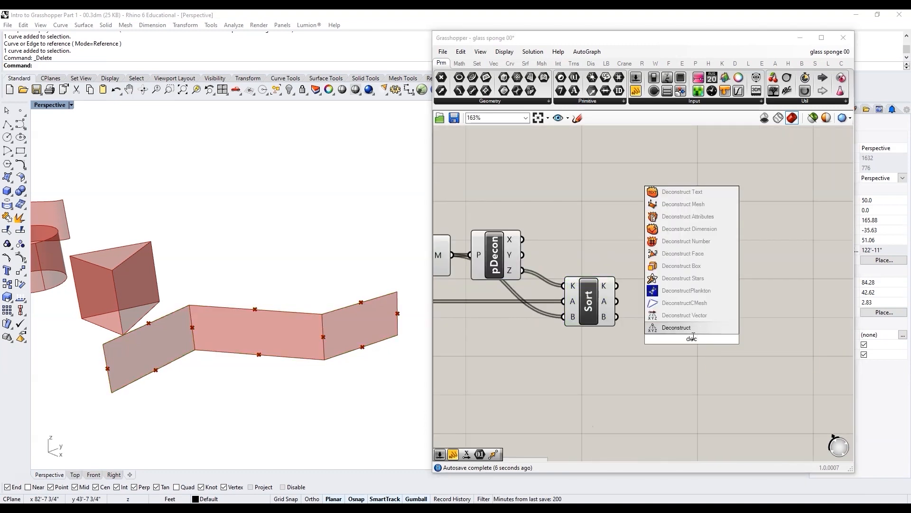
{"action": "key", "text": "Return"}
{"action": "left_click_drag", "start_coordinate": [666, 339], "coordinate": [617, 316]}
Highlight the curve midpoint component's points and move the new Deconstruct component closer to Sort List
{"action": "left_click", "coordinate": [575, 318]}
{"action": "scroll", "coordinate": [632, 328], "scroll_direction": "down", "scroll_amount": 2}
{"action": "left_click", "coordinate": [483, 272]}
{"action": "scroll", "coordinate": [580, 310], "scroll_direction": "up", "scroll_amount": 3}
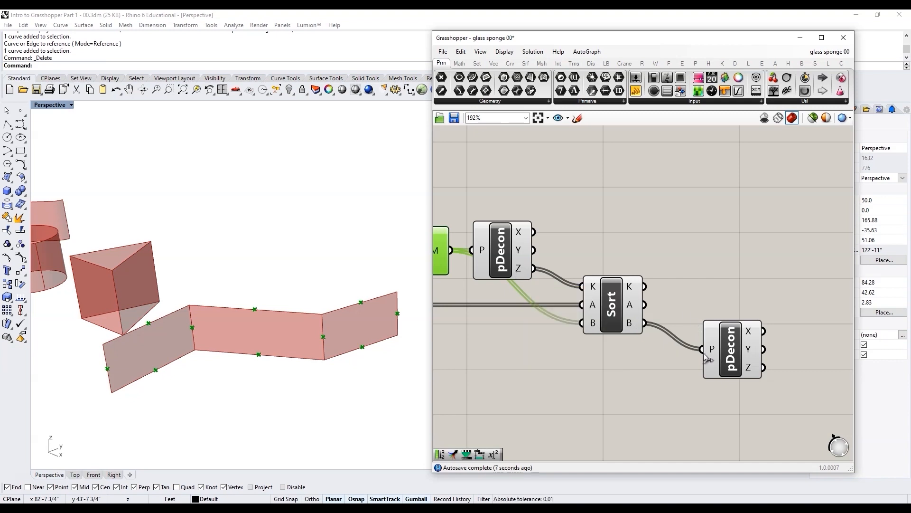
{"action": "mouse_move", "coordinate": [724, 364]}
{"action": "left_mouse_down"}
{"action": "mouse_move", "coordinate": [713, 372]}
{"action": "mouse_move", "coordinate": [707, 358]}
{"action": "left_mouse_up"}
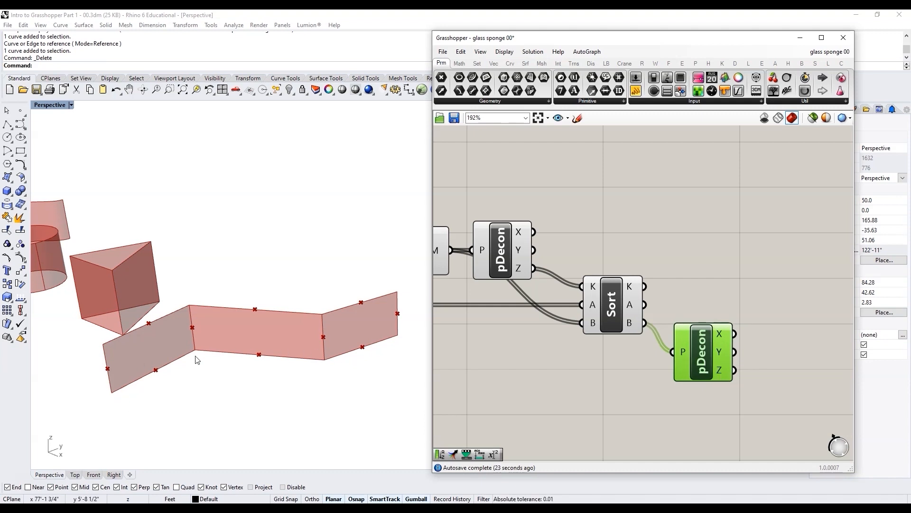
{"action": "left_click_drag", "start_coordinate": [705, 352], "coordinate": [705, 359]}
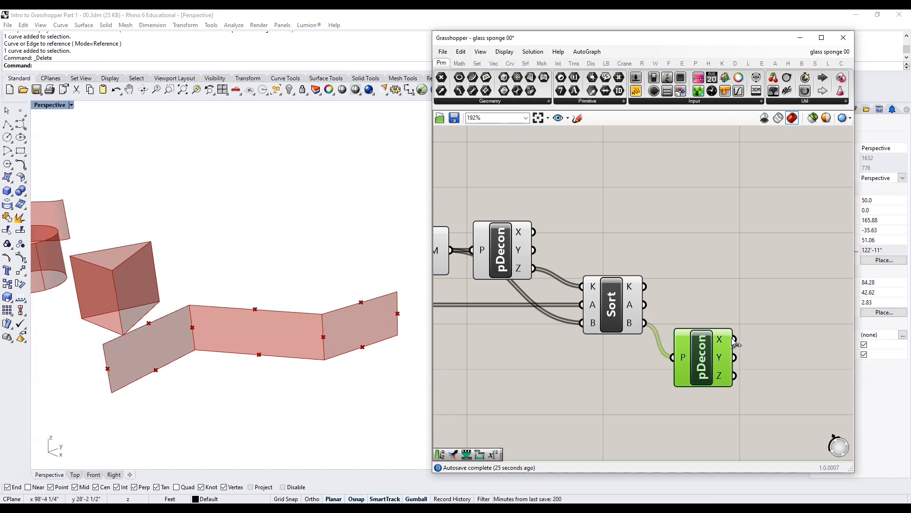
Add a List Item component above the new Deconstruct component and connect Sort List's K output to its L input
{"action": "scroll", "coordinate": [707, 354], "scroll_direction": "down", "scroll_amount": 2}
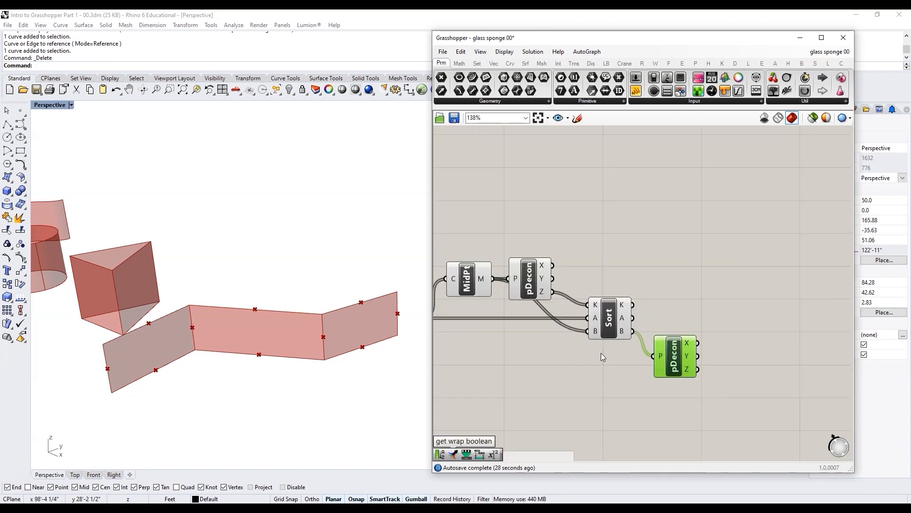
{"action": "scroll", "coordinate": [717, 338], "scroll_direction": "down", "scroll_amount": 3}
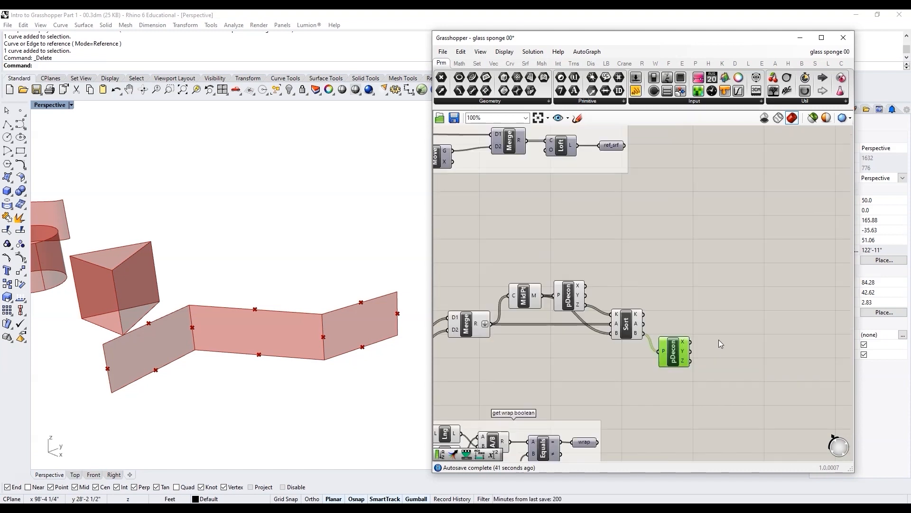
{"action": "scroll", "coordinate": [636, 314], "scroll_direction": "up", "scroll_amount": 4}
{"action": "double_click", "coordinate": [720, 274]}
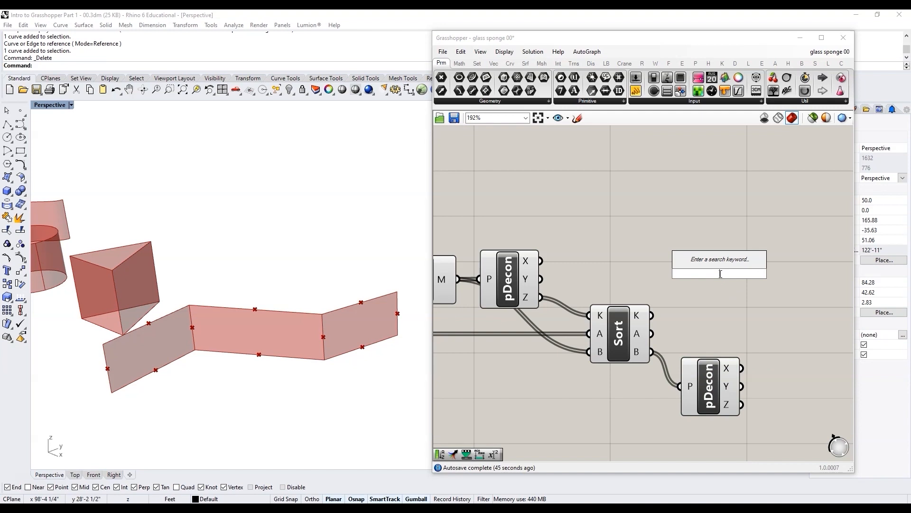
{"action": "type", "text": "list ite"}
{"action": "left_click", "coordinate": [719, 263]}
{"action": "left_click_drag", "start_coordinate": [651, 315], "coordinate": [690, 244]}
Add a panel and connect List Item's i output to it
{"action": "scroll", "coordinate": [708, 260], "scroll_direction": "down", "scroll_amount": 1}
{"action": "double_click", "coordinate": [758, 258]}
{"action": "type", "text": "panel"}
{"action": "key", "text": "Return"}
{"action": "left_click_drag", "start_coordinate": [712, 264], "coordinate": [733, 220]}
Shrink the panel attached to List Item to a compact size
{"action": "scroll", "coordinate": [747, 215], "scroll_direction": "down", "scroll_amount": 2}
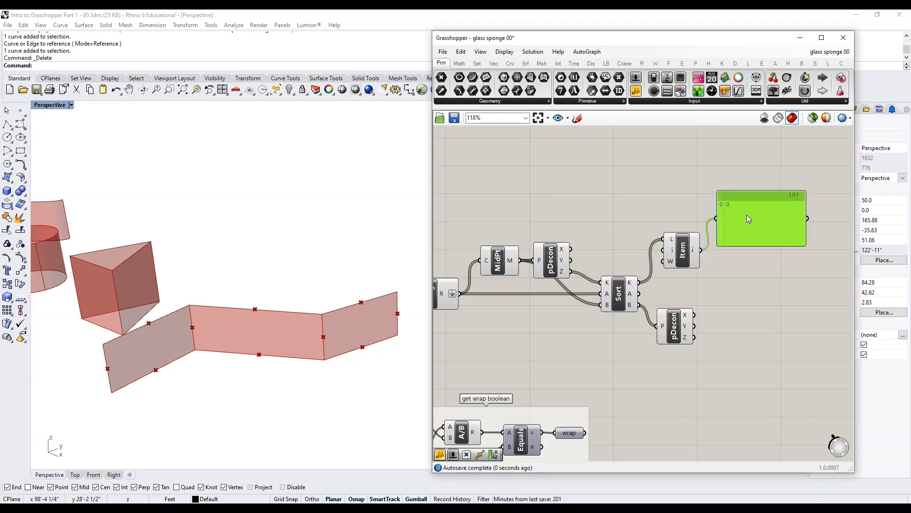
{"action": "scroll", "coordinate": [737, 218], "scroll_direction": "up", "scroll_amount": 4}
{"action": "scroll", "coordinate": [731, 274], "scroll_direction": "down", "scroll_amount": 3}
{"action": "scroll", "coordinate": [653, 307], "scroll_direction": "up", "scroll_amount": 2}
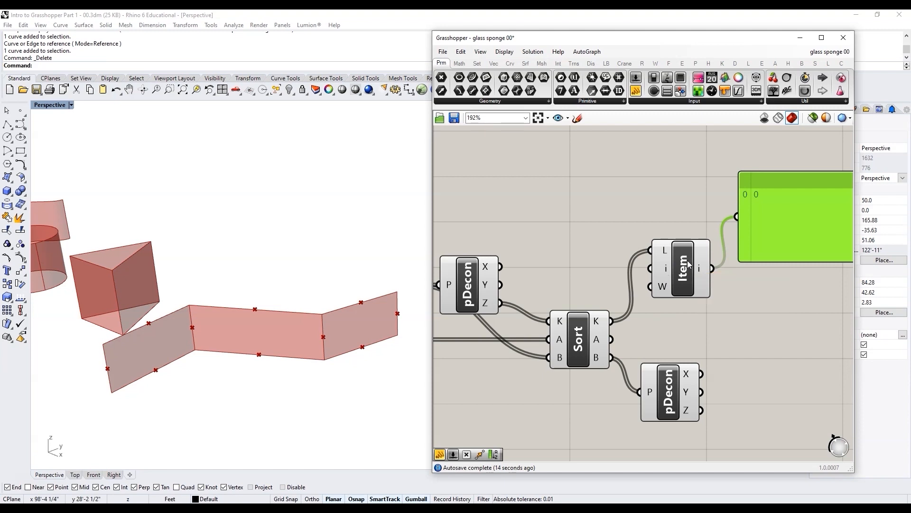
{"action": "scroll", "coordinate": [674, 230], "scroll_direction": "down", "scroll_amount": 3}
{"action": "left_click_drag", "start_coordinate": [803, 232], "coordinate": [755, 227]}
{"action": "scroll", "coordinate": [695, 232], "scroll_direction": "up", "scroll_amount": 3}
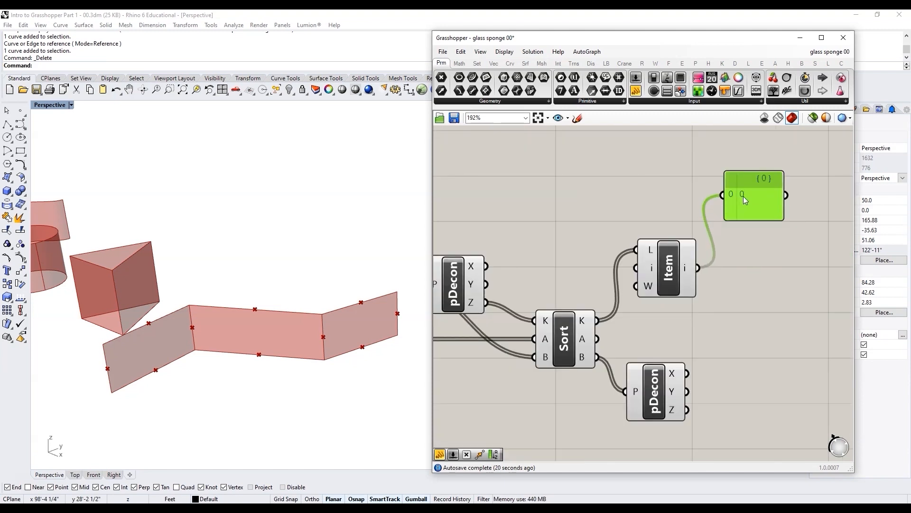
Examine the folded surface's edge midpoints in the viewport against List Item's lowest sorted Z value
{"action": "scroll", "coordinate": [355, 372], "scroll_direction": "down", "scroll_amount": 4}
{"action": "scroll", "coordinate": [241, 387], "scroll_direction": "up", "scroll_amount": 5}
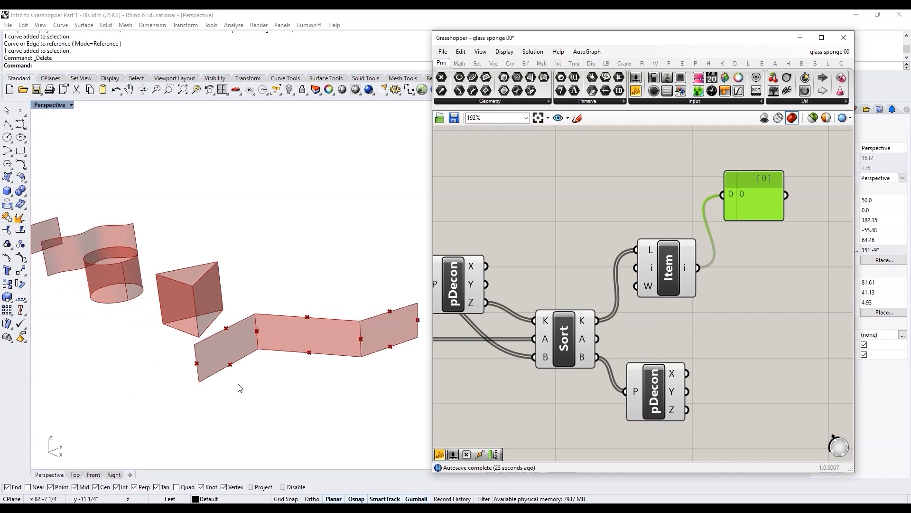
{"action": "scroll", "coordinate": [212, 385], "scroll_direction": "down", "scroll_amount": 3}
{"action": "scroll", "coordinate": [515, 308], "scroll_direction": "up", "scroll_amount": 2}
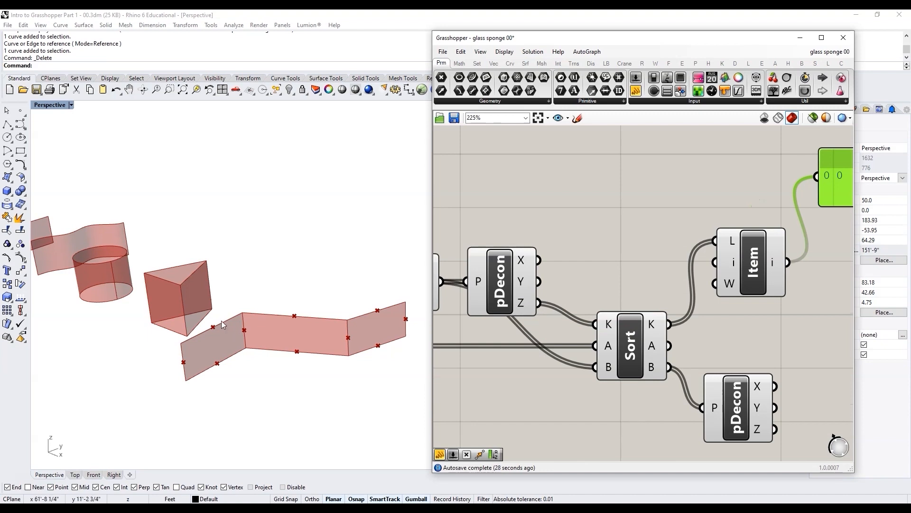
{"action": "scroll", "coordinate": [624, 295], "scroll_direction": "down", "scroll_amount": 4}
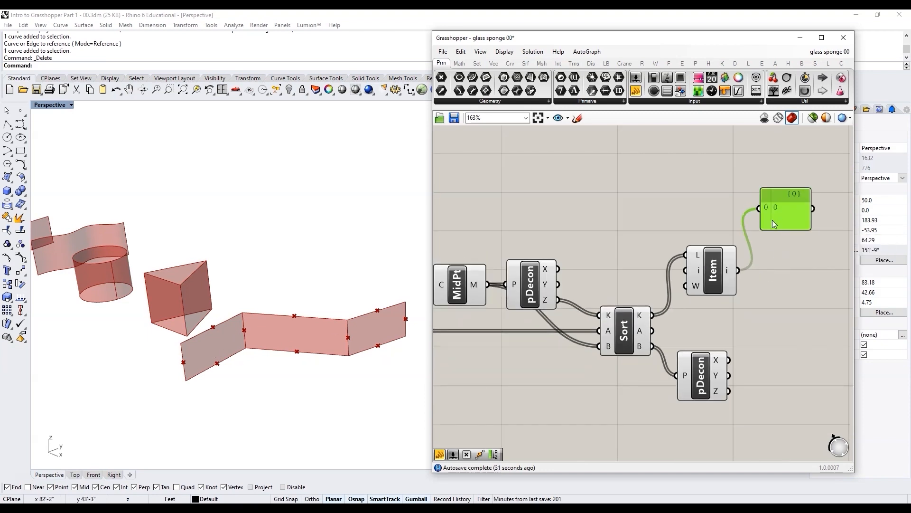
{"action": "scroll", "coordinate": [376, 387], "scroll_direction": "up", "scroll_amount": 3}
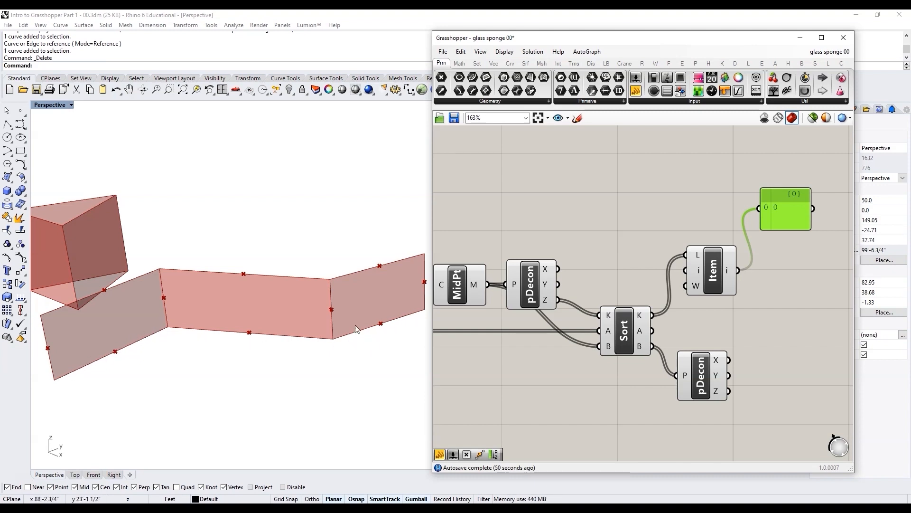
{"action": "scroll", "coordinate": [381, 331], "scroll_direction": "down", "scroll_amount": 3}
{"action": "scroll", "coordinate": [268, 345], "scroll_direction": "up", "scroll_amount": 3}
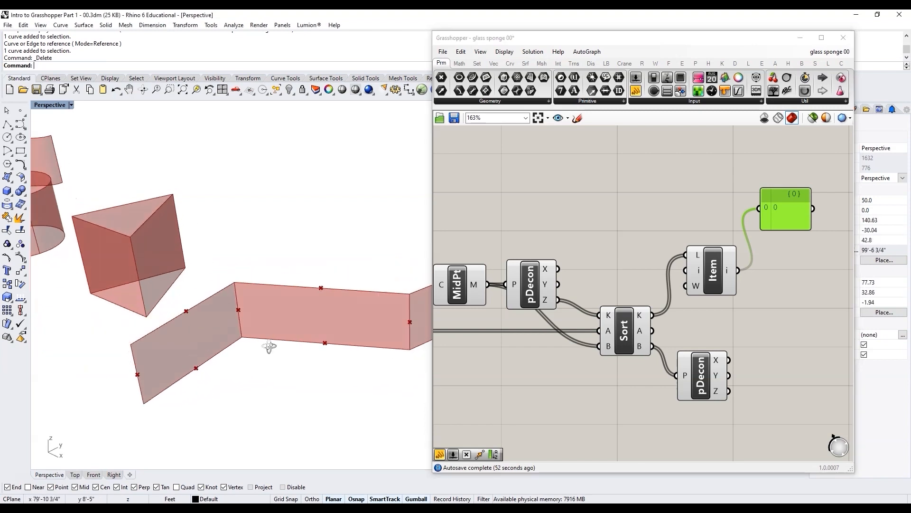
{"action": "scroll", "coordinate": [233, 363], "scroll_direction": "down", "scroll_amount": 2}
{"action": "scroll", "coordinate": [224, 379], "scroll_direction": "down", "scroll_amount": 1}
{"action": "scroll", "coordinate": [246, 381], "scroll_direction": "up", "scroll_amount": 1}
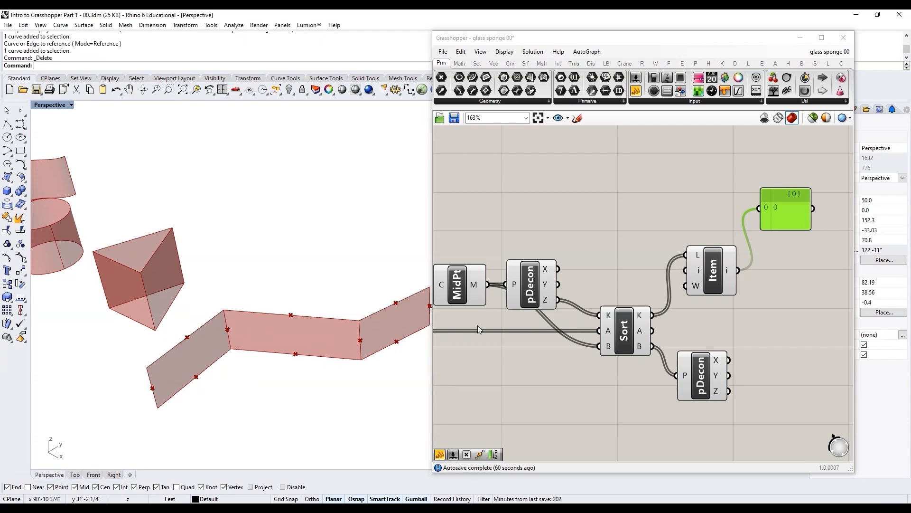
{"action": "scroll", "coordinate": [629, 335], "scroll_direction": "down", "scroll_amount": 3}
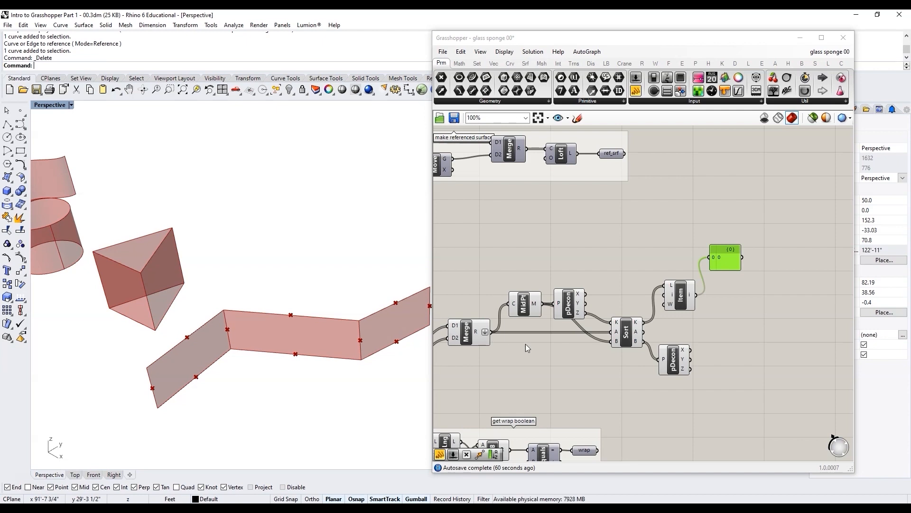
{"action": "scroll", "coordinate": [569, 351], "scroll_direction": "down", "scroll_amount": 3}
{"action": "scroll", "coordinate": [456, 377], "scroll_direction": "up", "scroll_amount": 5}
Inspect the Edges component's interior edge output feeding the Merge component
{"action": "left_click", "coordinate": [479, 333]}
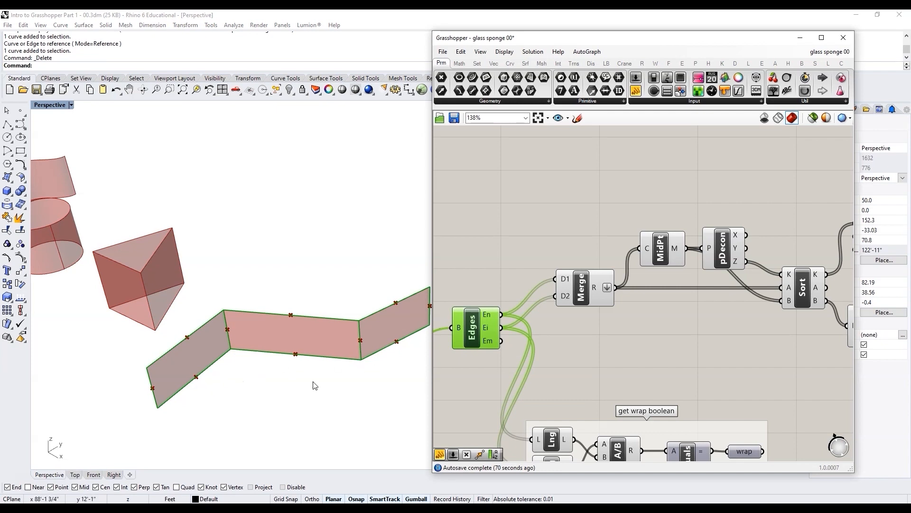
{"action": "mouse_move", "coordinate": [493, 331]}
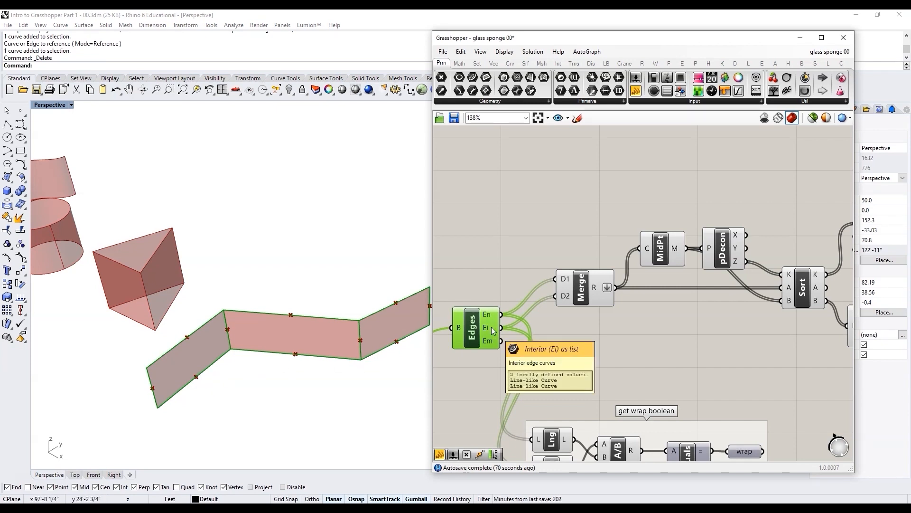
{"action": "left_click", "coordinate": [583, 338]}
{"action": "scroll", "coordinate": [583, 338], "scroll_direction": "down", "scroll_amount": 3}
{"action": "right_click_drag", "start_coordinate": [811, 278], "coordinate": [722, 275]}
{"action": "scroll", "coordinate": [724, 278], "scroll_direction": "up", "scroll_amount": 2}
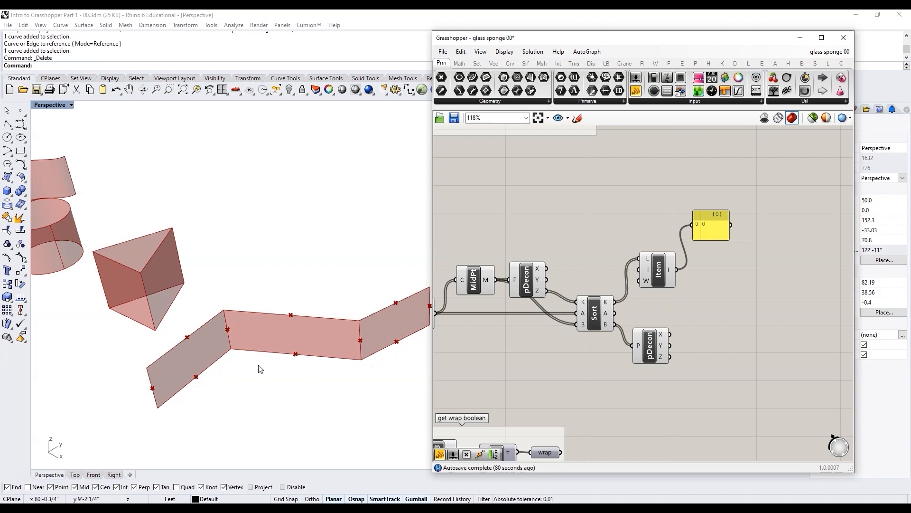
Review List Item and its panel value alongside the bottom edge midpoints of the folded surface
{"action": "left_click", "coordinate": [665, 270]}
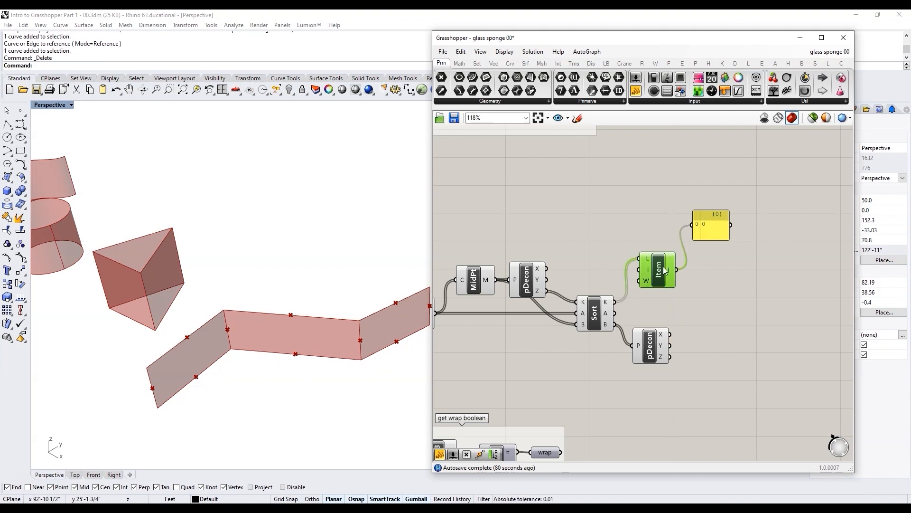
{"action": "left_click", "coordinate": [708, 229]}
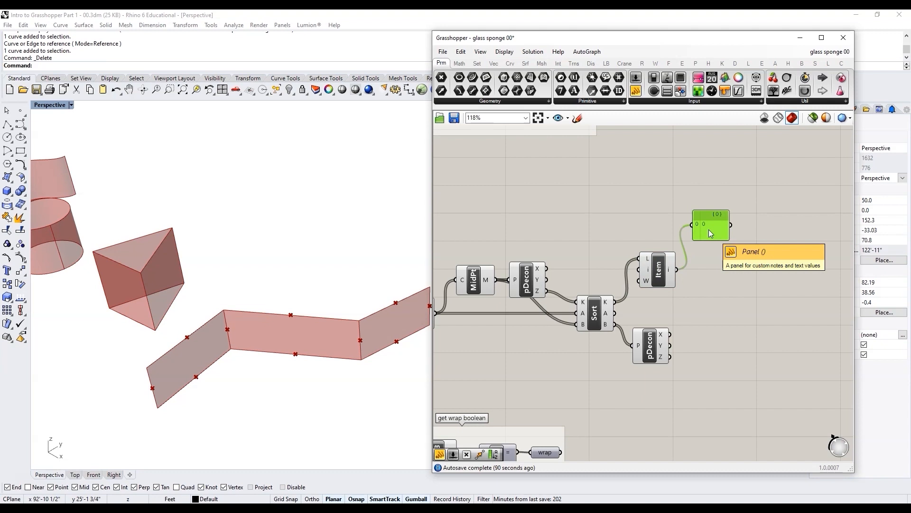
{"action": "scroll", "coordinate": [708, 230], "scroll_direction": "up", "scroll_amount": 2}
{"action": "scroll", "coordinate": [323, 378], "scroll_direction": "down", "scroll_amount": 3}
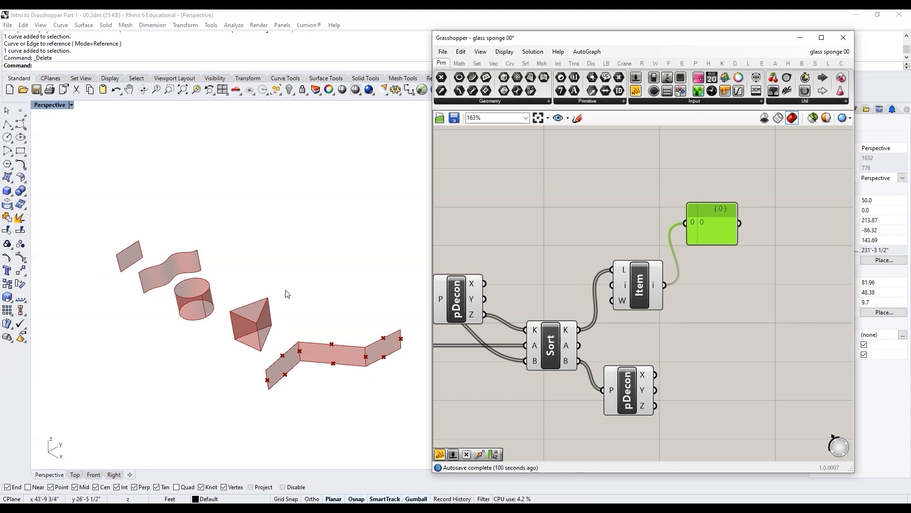
{"action": "scroll", "coordinate": [299, 372], "scroll_direction": "up", "scroll_amount": 3}
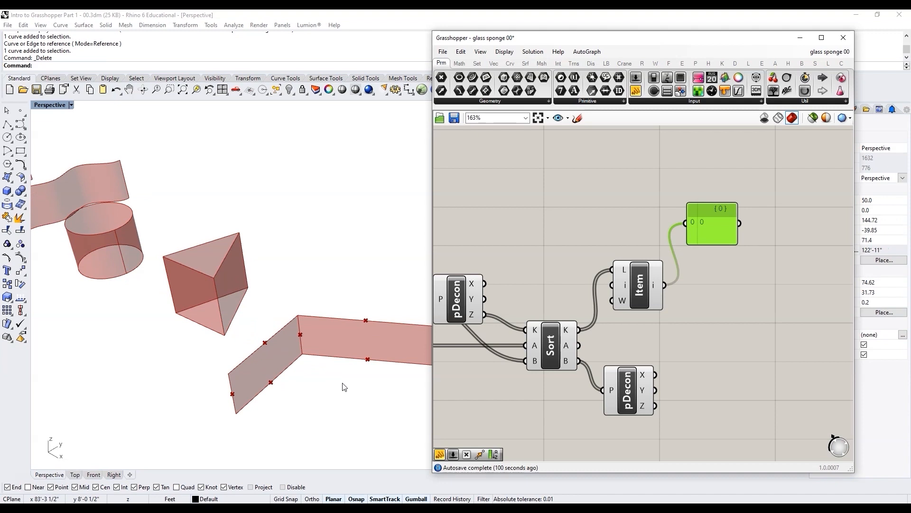
{"action": "right_click_drag", "start_coordinate": [340, 378], "coordinate": [341, 369]}
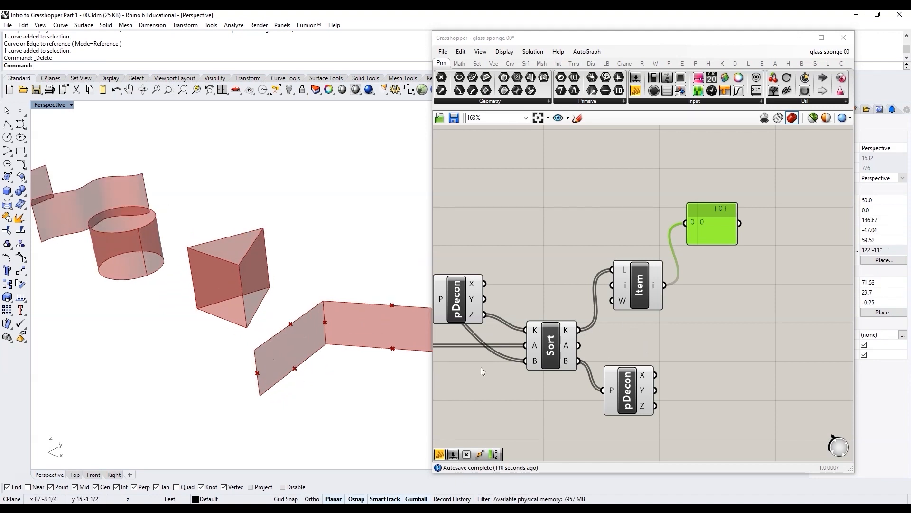
{"action": "scroll", "coordinate": [336, 368], "scroll_direction": "down", "scroll_amount": 3}
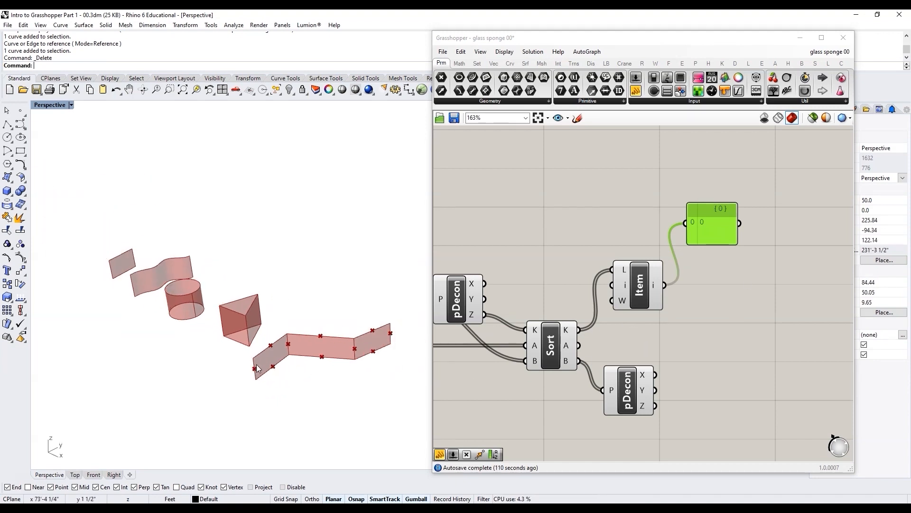
{"action": "scroll", "coordinate": [337, 367], "scroll_direction": "up", "scroll_amount": 5}
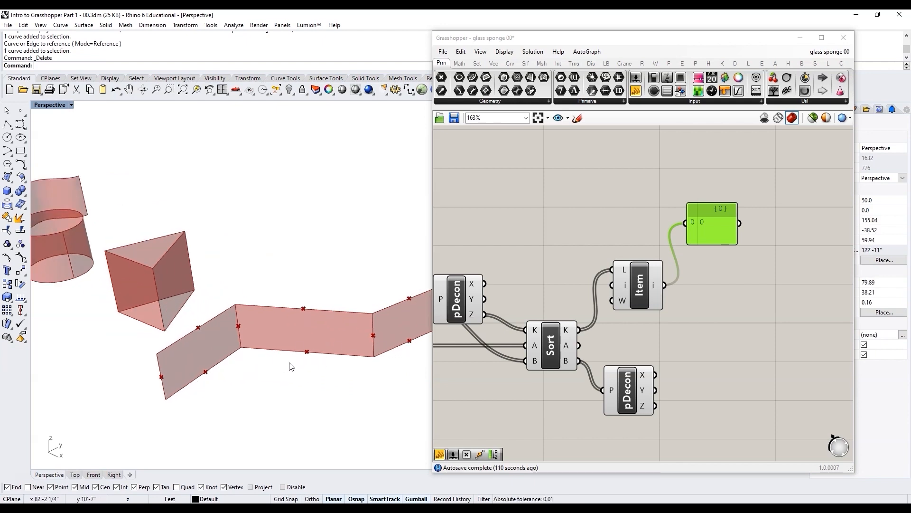
{"action": "scroll", "coordinate": [706, 306], "scroll_direction": "down", "scroll_amount": 3}
{"action": "scroll", "coordinate": [721, 222], "scroll_direction": "up", "scroll_amount": 2}
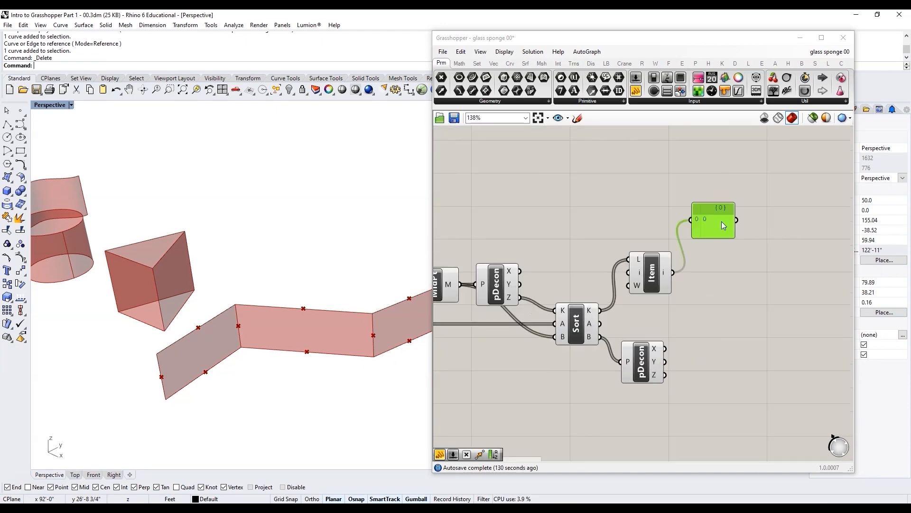
Delete the List Item panel and check the component's output value directly
{"action": "key", "text": "Delete"}
{"action": "scroll", "coordinate": [694, 278], "scroll_direction": "down", "scroll_amount": 2}
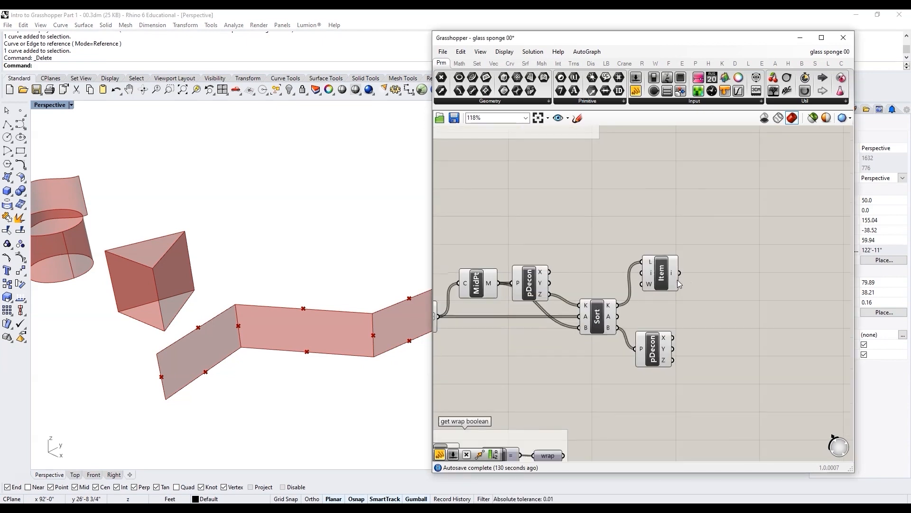
{"action": "scroll", "coordinate": [688, 294], "scroll_direction": "up", "scroll_amount": 2}
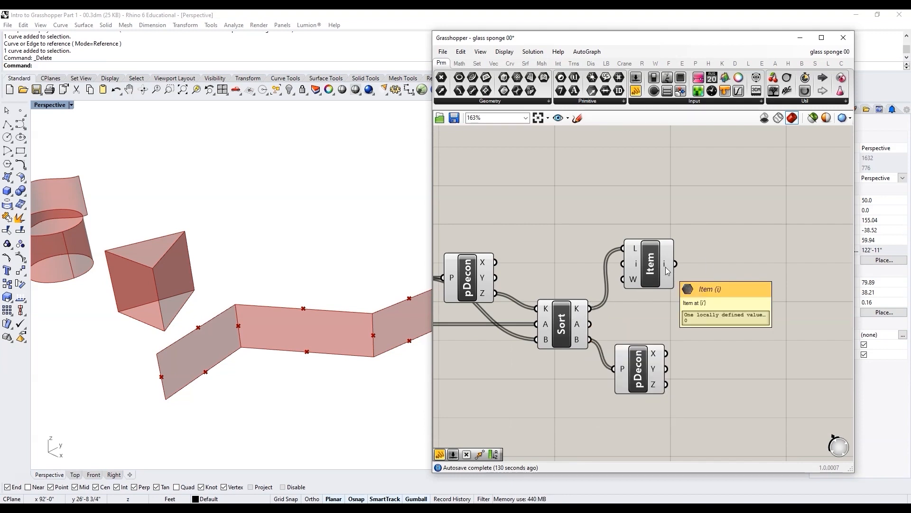
Add an Equality component and connect List Item's i output to its A input
{"action": "double_click", "coordinate": [751, 337]}
{"action": "type", "text": "equ"}
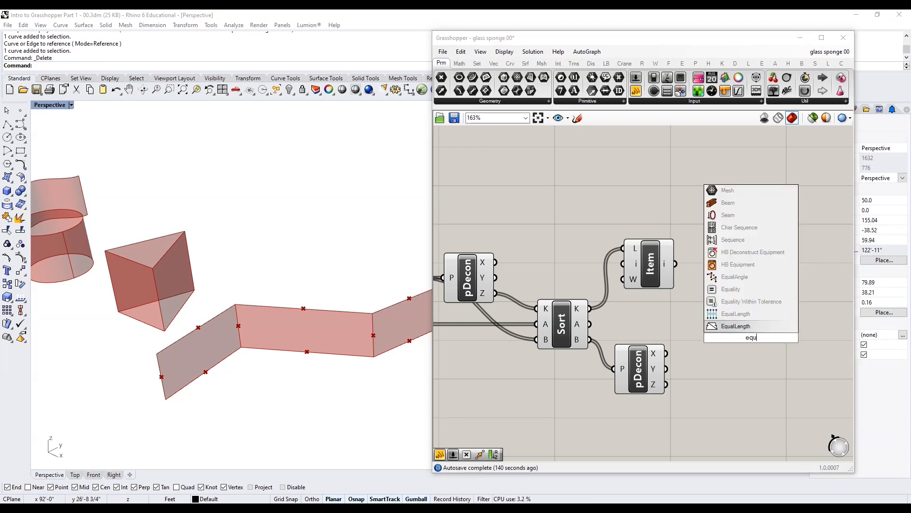
{"action": "left_click", "coordinate": [741, 289]}
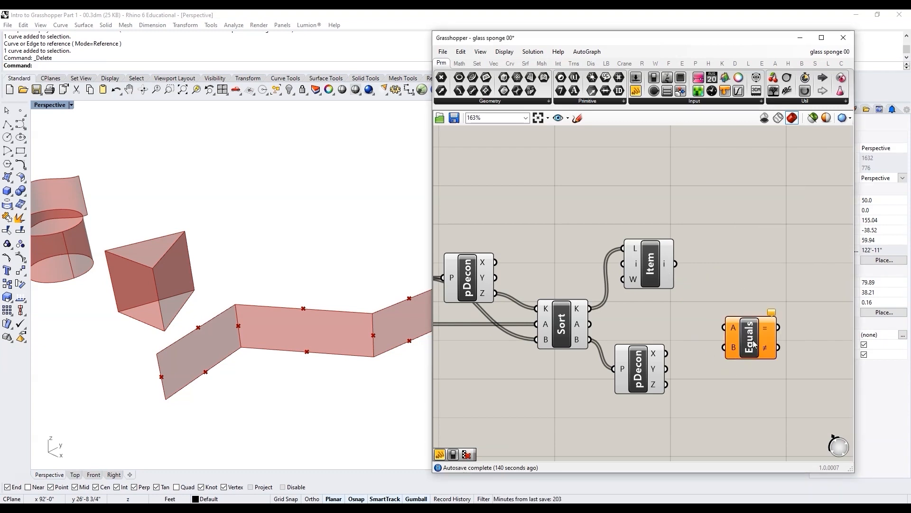
{"action": "left_click_drag", "start_coordinate": [755, 344], "coordinate": [763, 330]}
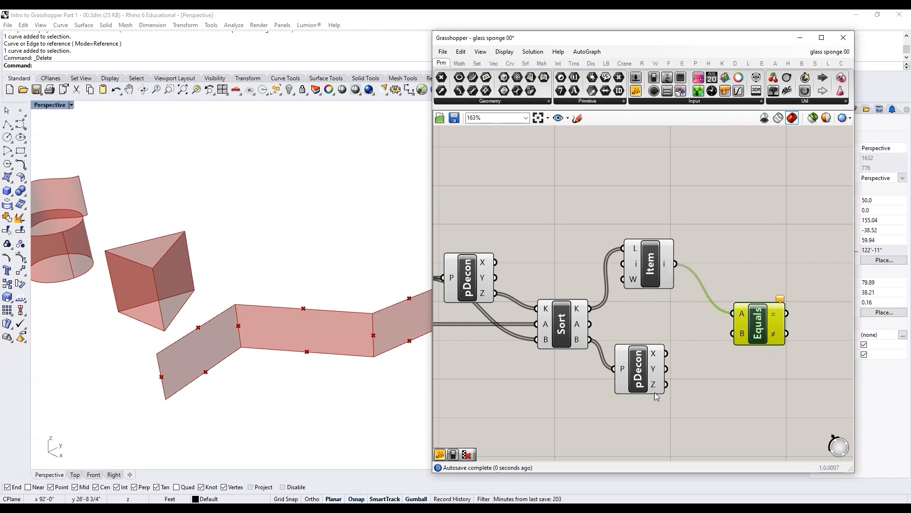
{"action": "scroll", "coordinate": [676, 347], "scroll_direction": "down", "scroll_amount": 3}
{"action": "left_click", "coordinate": [482, 309]}
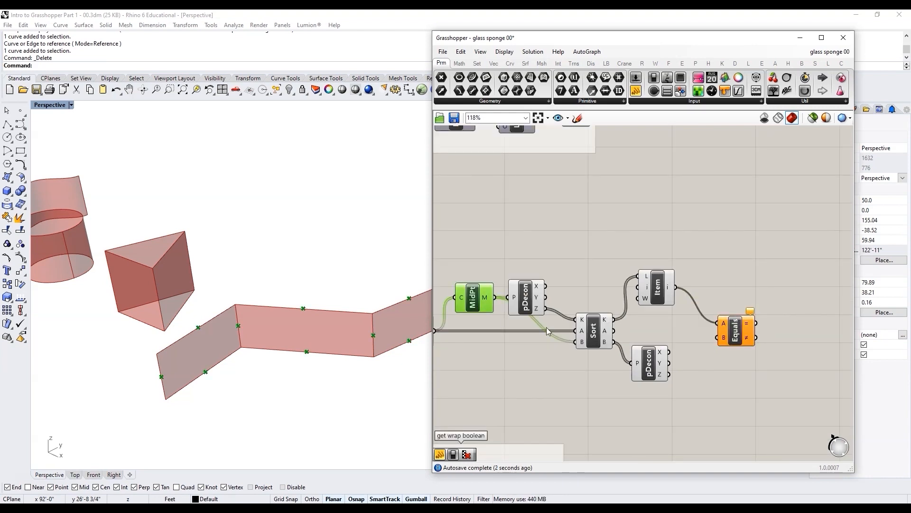
Connect the second Deconstruct component's Z output to Equality's B input and place Equality beside it
{"action": "scroll", "coordinate": [579, 346], "scroll_direction": "up", "scroll_amount": 4}
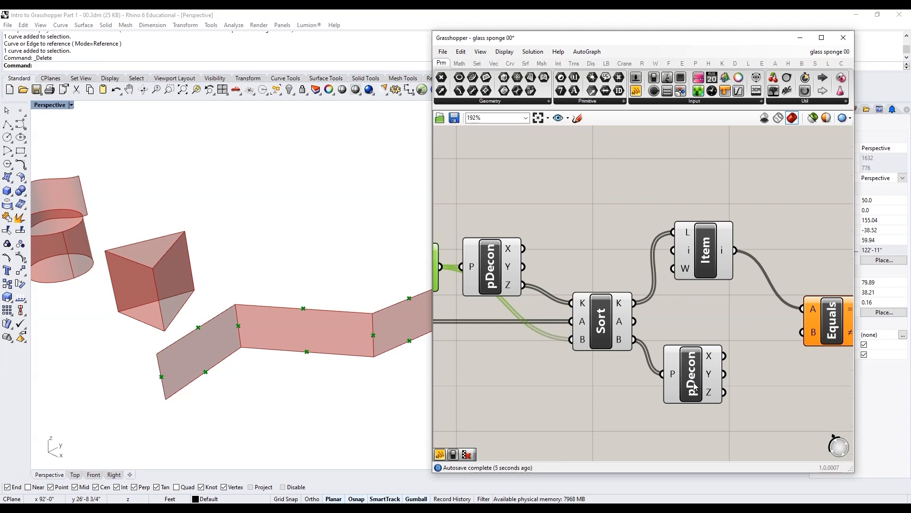
{"action": "scroll", "coordinate": [623, 362], "scroll_direction": "down", "scroll_amount": 4}
{"action": "scroll", "coordinate": [711, 383], "scroll_direction": "up", "scroll_amount": 4}
{"action": "left_click", "coordinate": [662, 381]}
{"action": "left_click_drag", "start_coordinate": [666, 380], "coordinate": [743, 324]}
{"action": "left_click", "coordinate": [774, 319]}
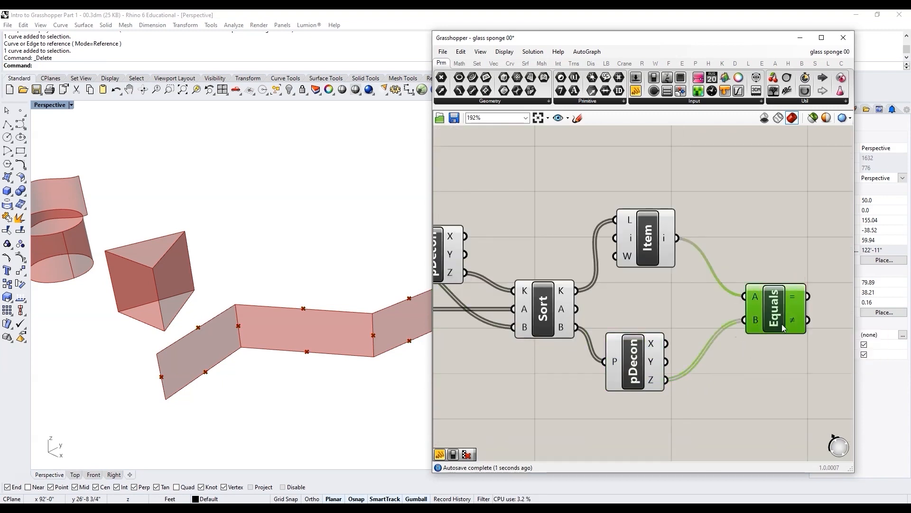
{"action": "scroll", "coordinate": [782, 323], "scroll_direction": "down", "scroll_amount": 3}
{"action": "scroll", "coordinate": [717, 332], "scroll_direction": "up", "scroll_amount": 2}
{"action": "left_click_drag", "start_coordinate": [698, 327], "coordinate": [664, 376]}
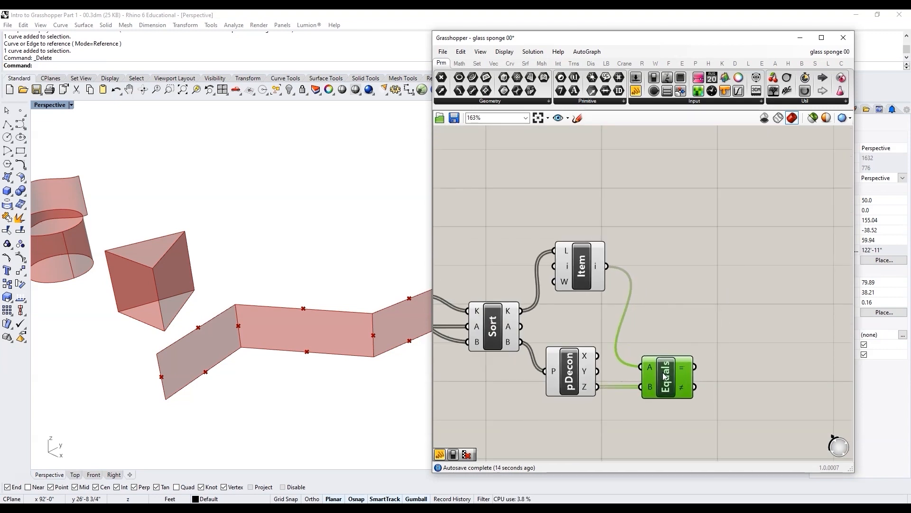
Add a panel, connect Equality's = output to it, and enlarge it to fit the whole list
{"action": "double_click", "coordinate": [740, 376]}
{"action": "type", "text": "panel"}
{"action": "key", "text": "Return"}
{"action": "scroll", "coordinate": [720, 297], "scroll_direction": "up", "scroll_amount": 2}
{"action": "left_click_drag", "start_coordinate": [721, 297], "coordinate": [822, 344]}
{"action": "scroll", "coordinate": [734, 340], "scroll_direction": "down", "scroll_amount": 2}
{"action": "left_click_drag", "start_coordinate": [763, 340], "coordinate": [762, 430]}
{"action": "scroll", "coordinate": [734, 339], "scroll_direction": "up", "scroll_amount": 2}
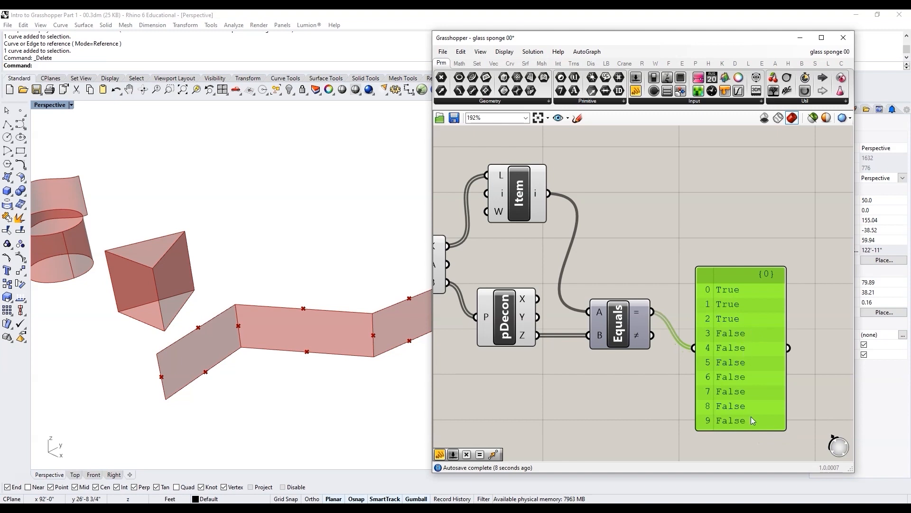
Examine the Equality panel's true/false list against the sorted keys and the edge midpoints in the viewport
{"action": "scroll", "coordinate": [605, 371], "scroll_direction": "down", "scroll_amount": 4}
{"action": "scroll", "coordinate": [628, 362], "scroll_direction": "up", "scroll_amount": 2}
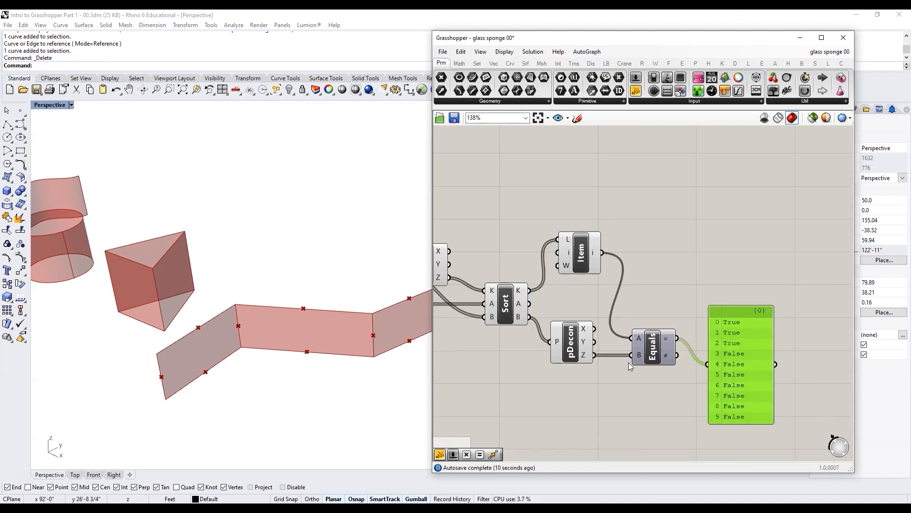
{"action": "scroll", "coordinate": [561, 340], "scroll_direction": "up", "scroll_amount": 2}
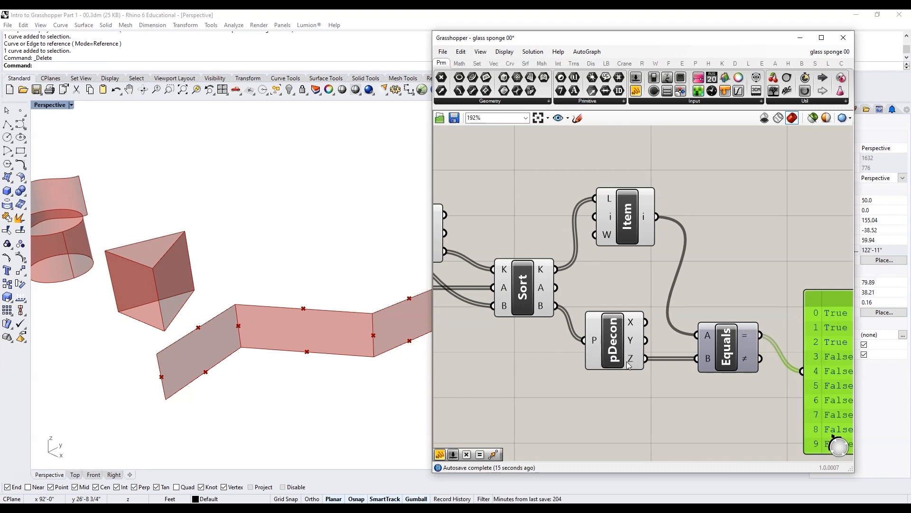
{"action": "scroll", "coordinate": [827, 335], "scroll_direction": "down", "scroll_amount": 1}
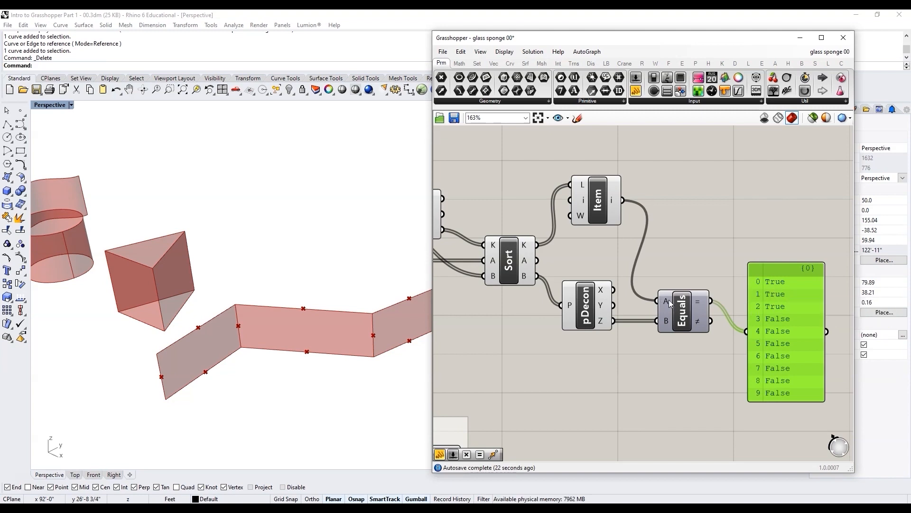
{"action": "right_click_drag", "start_coordinate": [517, 272], "coordinate": [556, 278]}
{"action": "scroll", "coordinate": [629, 289], "scroll_direction": "down", "scroll_amount": 3}
{"action": "left_click", "coordinate": [480, 245]}
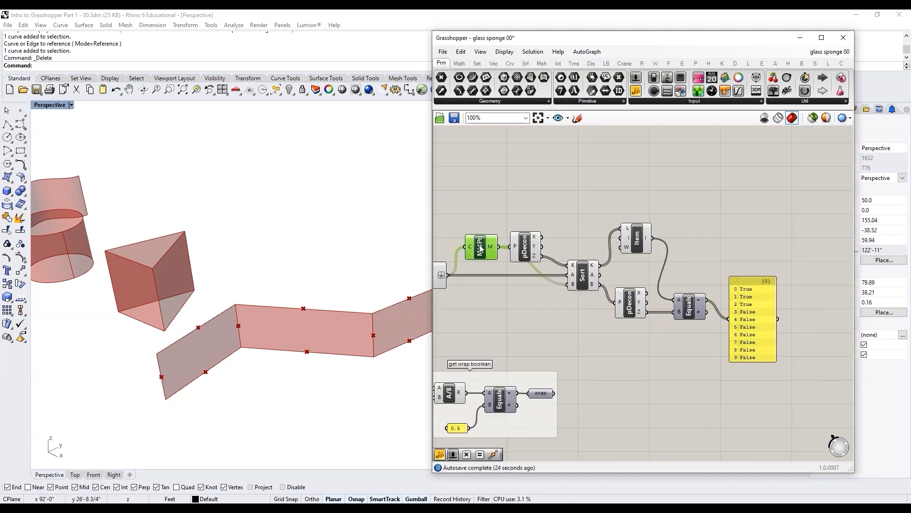
{"action": "scroll", "coordinate": [598, 281], "scroll_direction": "up", "scroll_amount": 3}
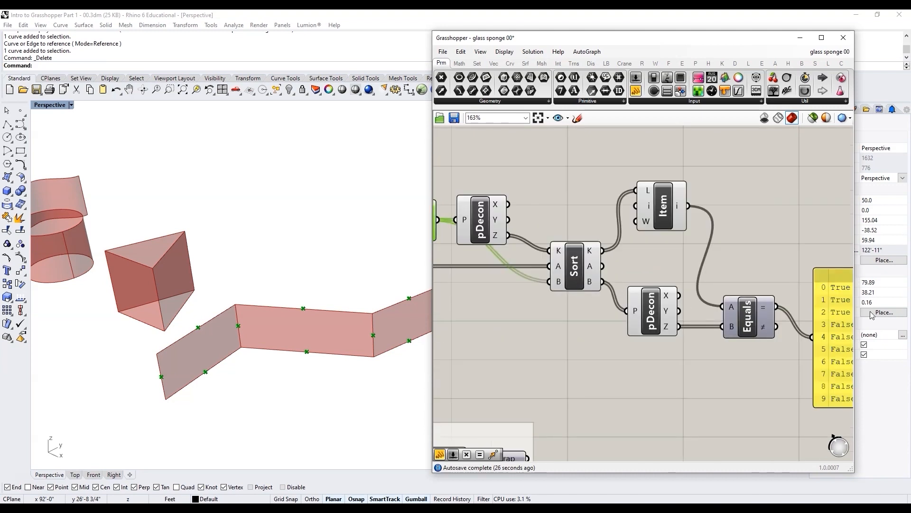
{"action": "scroll", "coordinate": [664, 272], "scroll_direction": "down", "scroll_amount": 4}
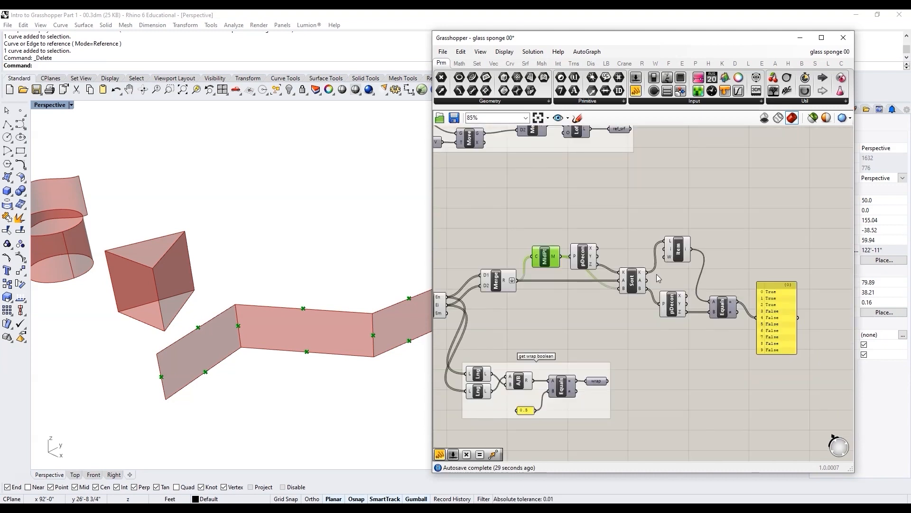
{"action": "scroll", "coordinate": [657, 277], "scroll_direction": "up", "scroll_amount": 2}
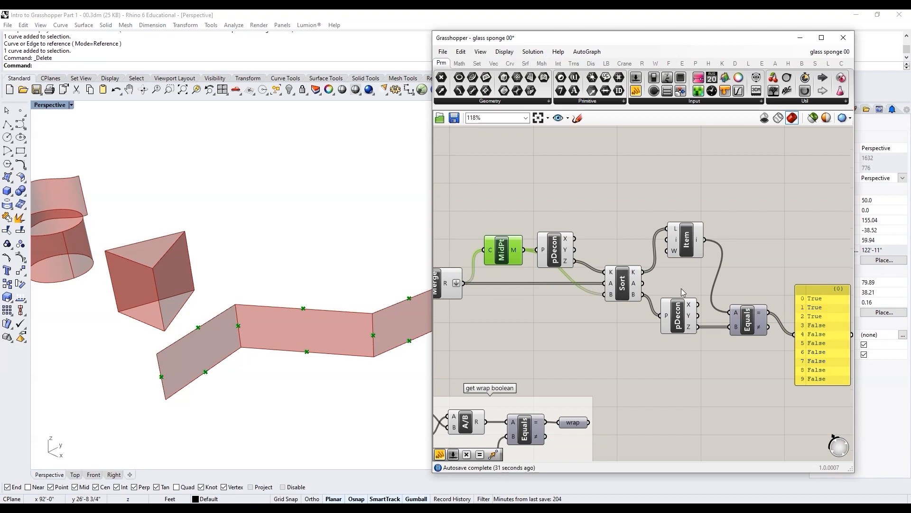
{"action": "scroll", "coordinate": [613, 284], "scroll_direction": "up", "scroll_amount": 2}
Add a second List Item component and connect Sort List's A output to its L input
{"action": "double_click", "coordinate": [719, 280]}
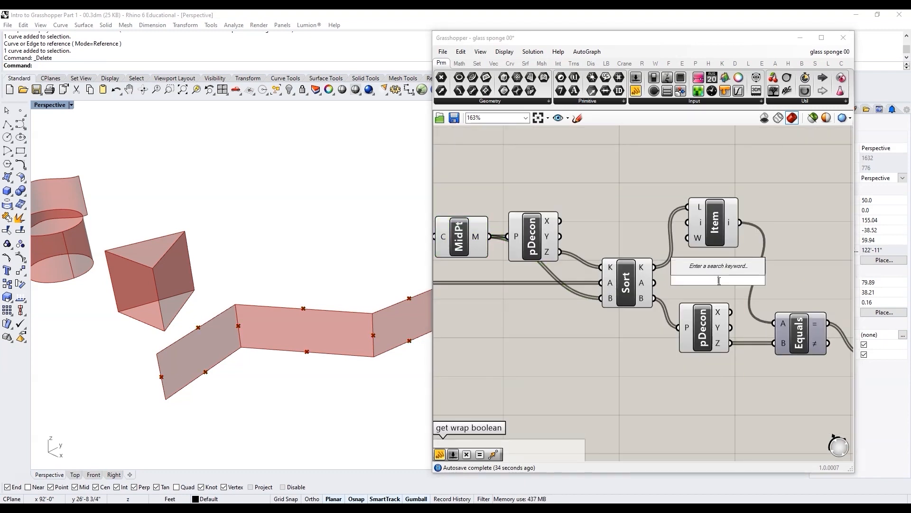
{"action": "type", "text": "list"}
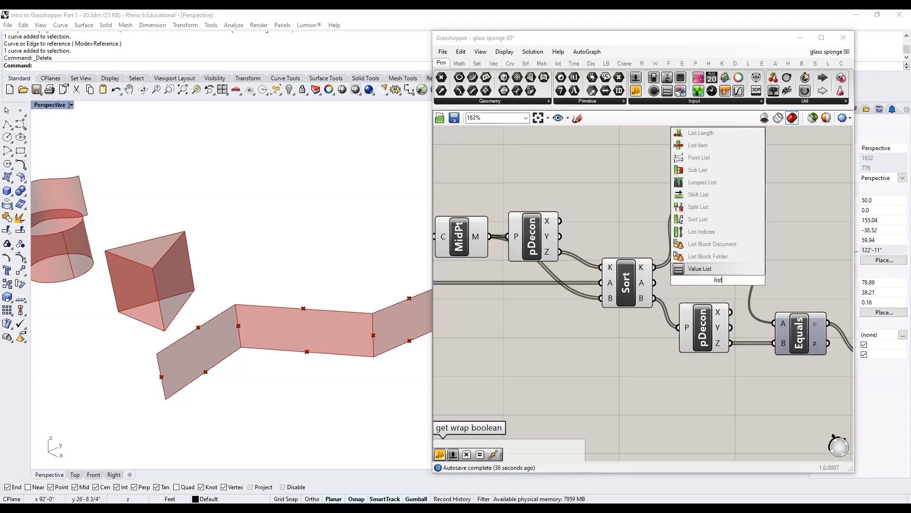
{"action": "type", "text": " ite"}
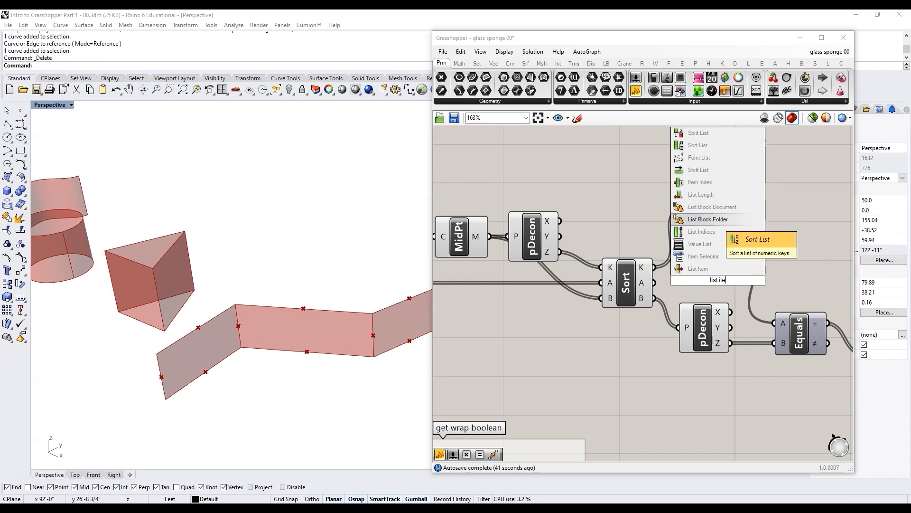
{"action": "key", "text": "Return"}
{"action": "left_click_drag", "start_coordinate": [653, 283], "coordinate": [693, 265]}
{"action": "left_click_drag", "start_coordinate": [722, 284], "coordinate": [774, 230]}
{"action": "scroll", "coordinate": [648, 276], "scroll_direction": "down", "scroll_amount": 3}
Add a number slider with value 0 and connect it to the new List Item's i input
{"action": "double_click", "coordinate": [705, 183]}
{"action": "type", "text": "0"}
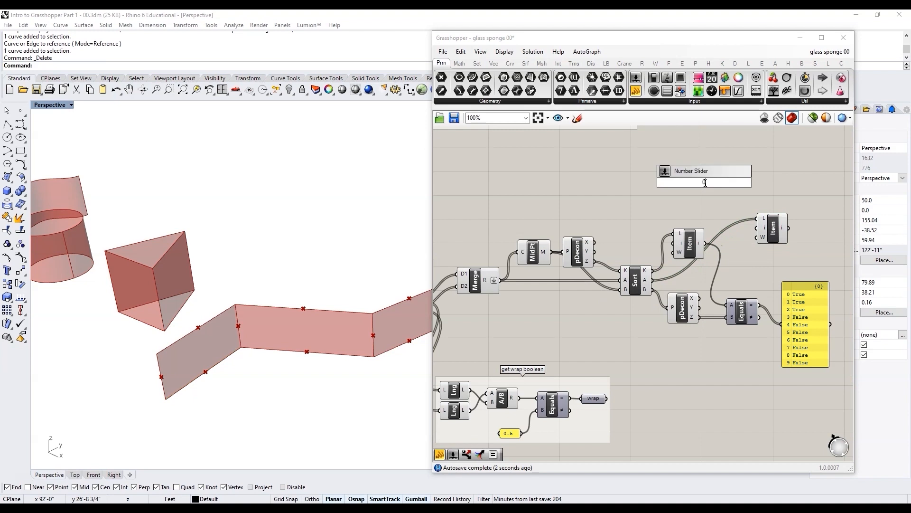
{"action": "key", "text": "Return"}
{"action": "scroll", "coordinate": [721, 188], "scroll_direction": "up", "scroll_amount": 2}
{"action": "left_click_drag", "start_coordinate": [664, 182], "coordinate": [649, 203]}
{"action": "left_click_drag", "start_coordinate": [738, 202], "coordinate": [770, 243]}
{"action": "left_click", "coordinate": [797, 247]}
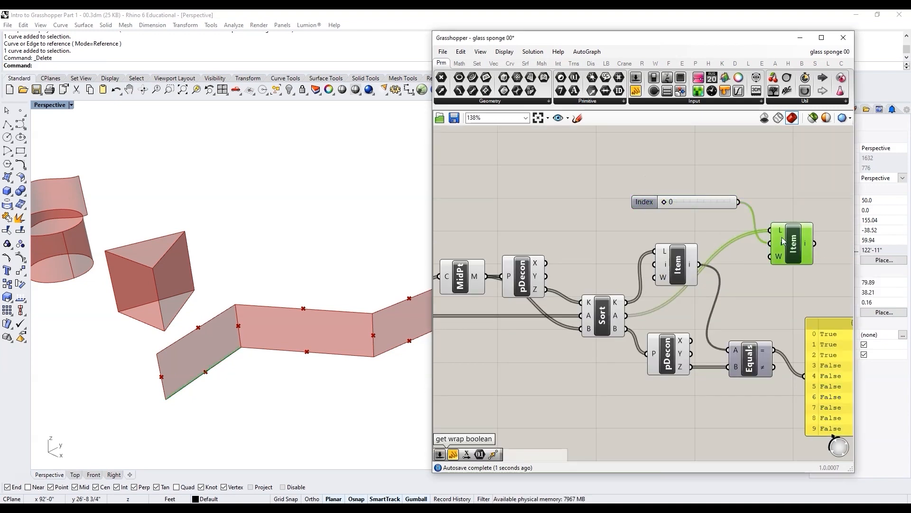
Step the Index slider through 1, 2 and 3, comparing each highlighted edge with the Equality panel's list
{"action": "scroll", "coordinate": [713, 267], "scroll_direction": "down", "scroll_amount": 3}
{"action": "scroll", "coordinate": [740, 262], "scroll_direction": "up", "scroll_amount": 4}
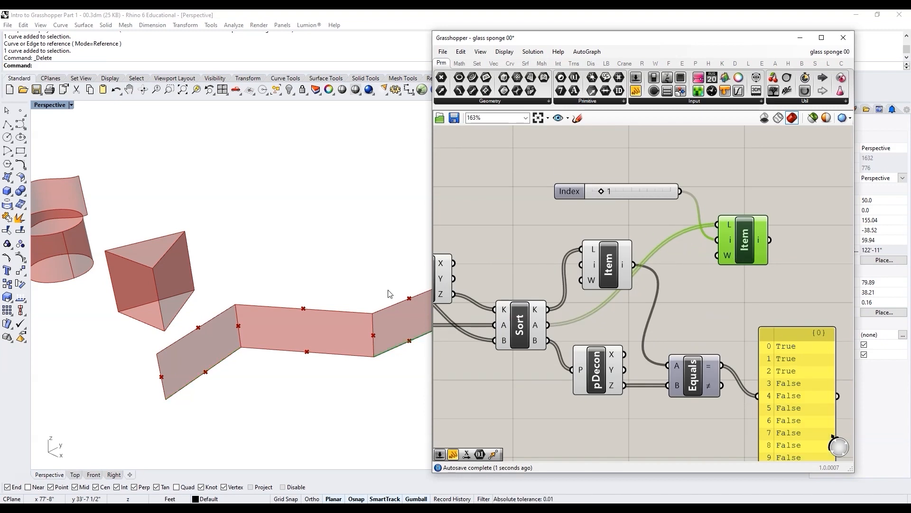
{"action": "right_click_drag", "start_coordinate": [345, 369], "coordinate": [284, 374], "text": "shift"}
{"action": "left_click_drag", "start_coordinate": [600, 191], "coordinate": [611, 192]}
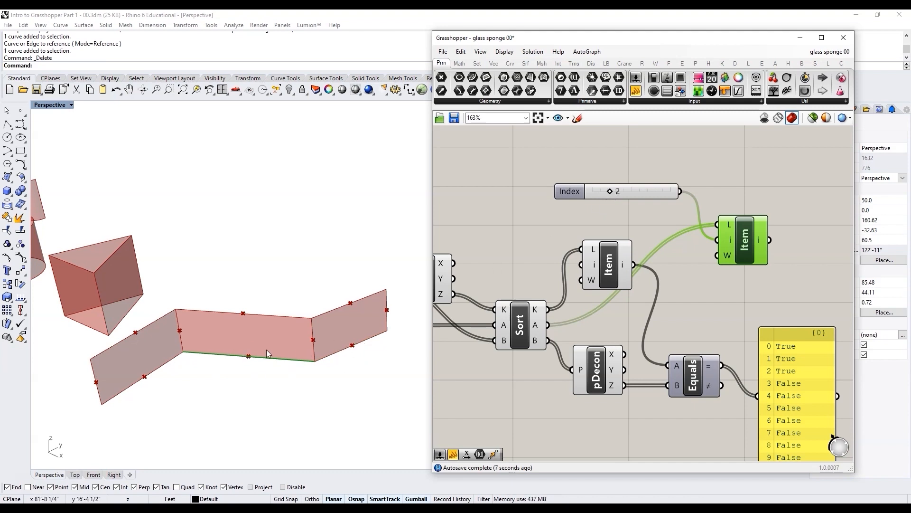
{"action": "left_click_drag", "start_coordinate": [610, 191], "coordinate": [617, 192]}
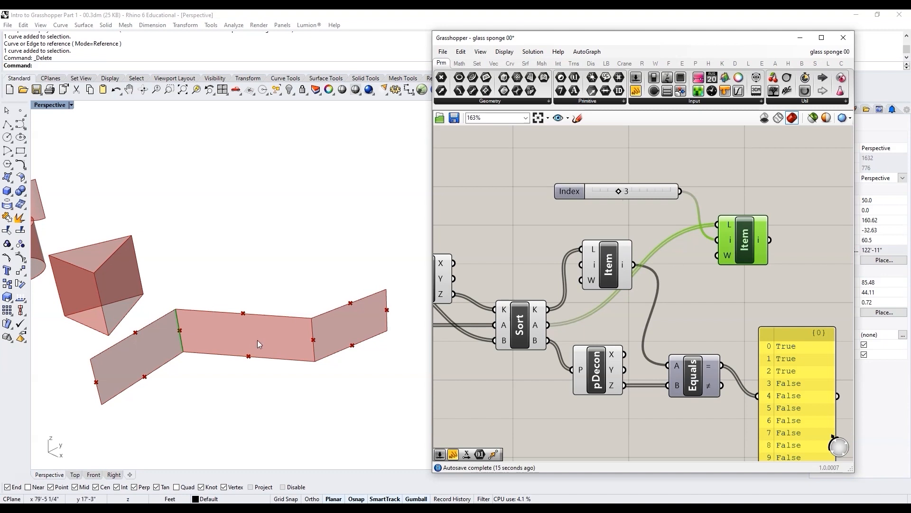
{"action": "scroll", "coordinate": [748, 371], "scroll_direction": "up", "scroll_amount": 2}
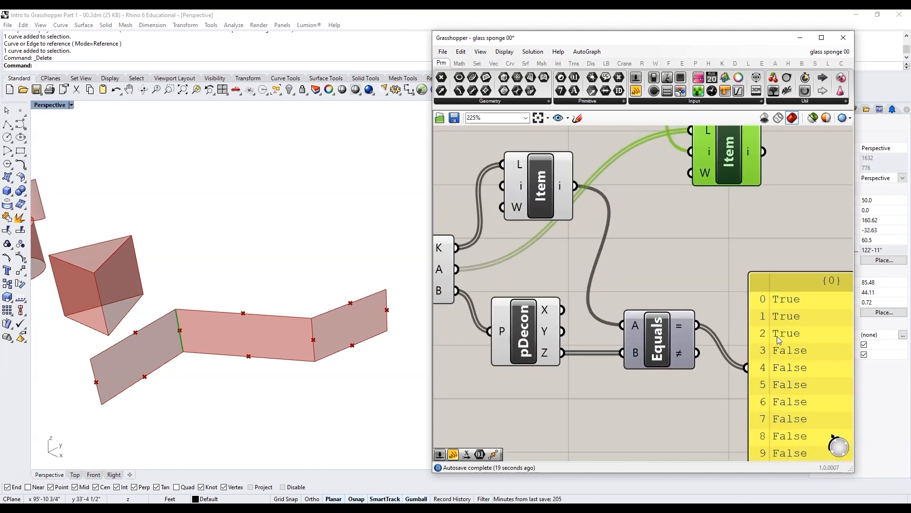
{"action": "scroll", "coordinate": [776, 336], "scroll_direction": "down", "scroll_amount": 3}
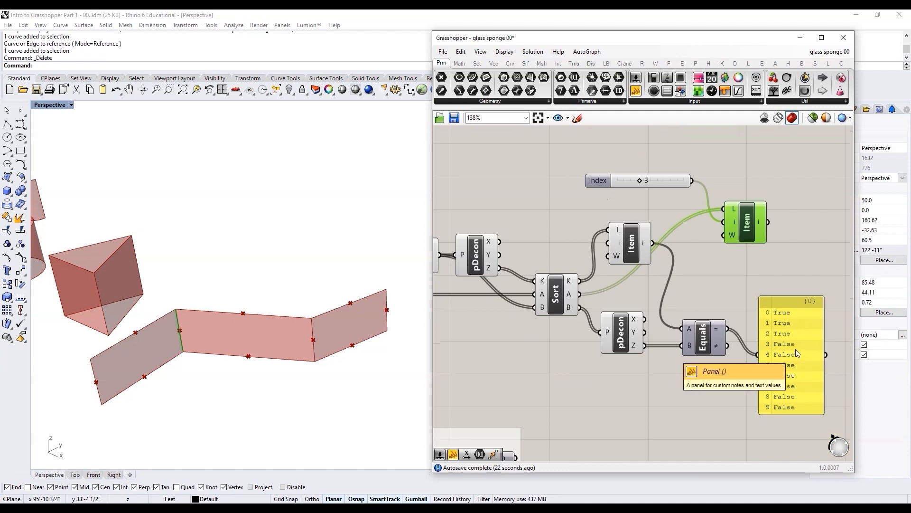
Move the Equality panel down out of the way and add a Cull Pattern component above it
{"action": "left_click", "coordinate": [557, 301]}
{"action": "left_click_drag", "start_coordinate": [795, 325], "coordinate": [799, 388]}
{"action": "scroll", "coordinate": [612, 372], "scroll_direction": "down", "scroll_amount": 1}
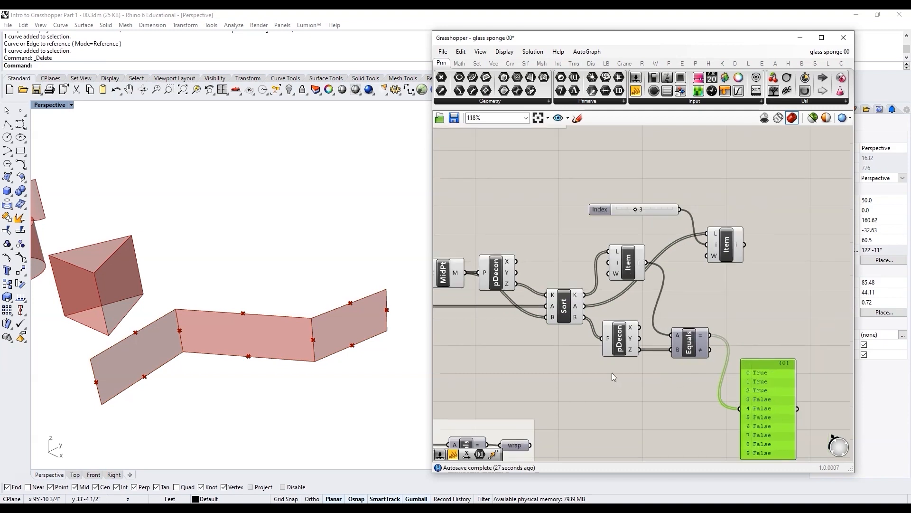
{"action": "scroll", "coordinate": [612, 374], "scroll_direction": "up", "scroll_amount": 2}
{"action": "double_click", "coordinate": [779, 283]}
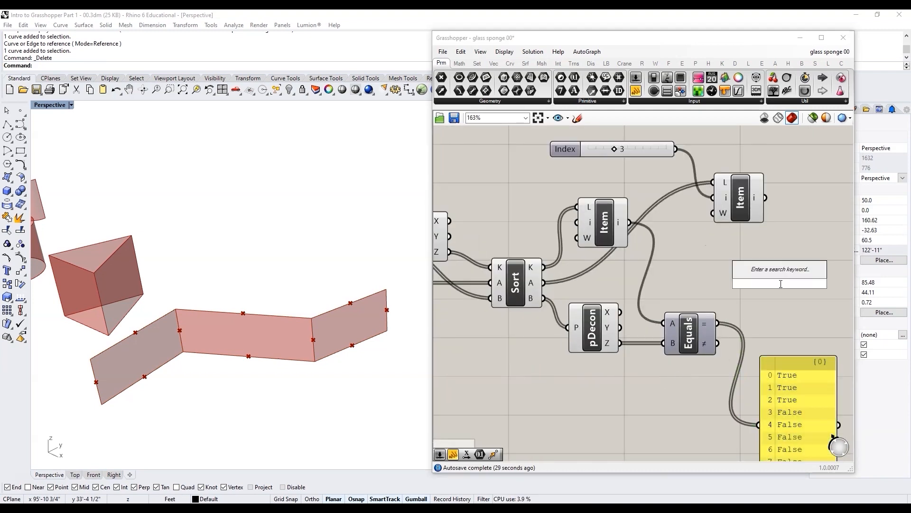
{"action": "type", "text": "cull"}
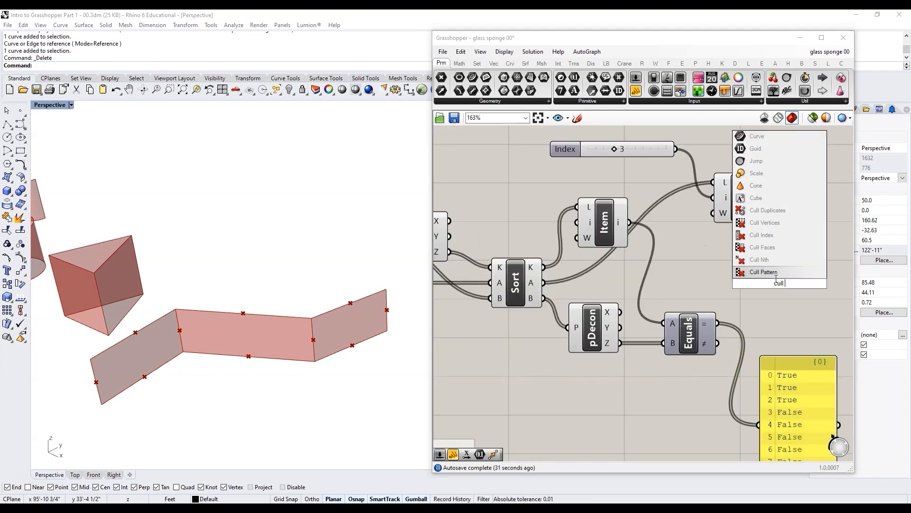
{"action": "left_click", "coordinate": [774, 272]}
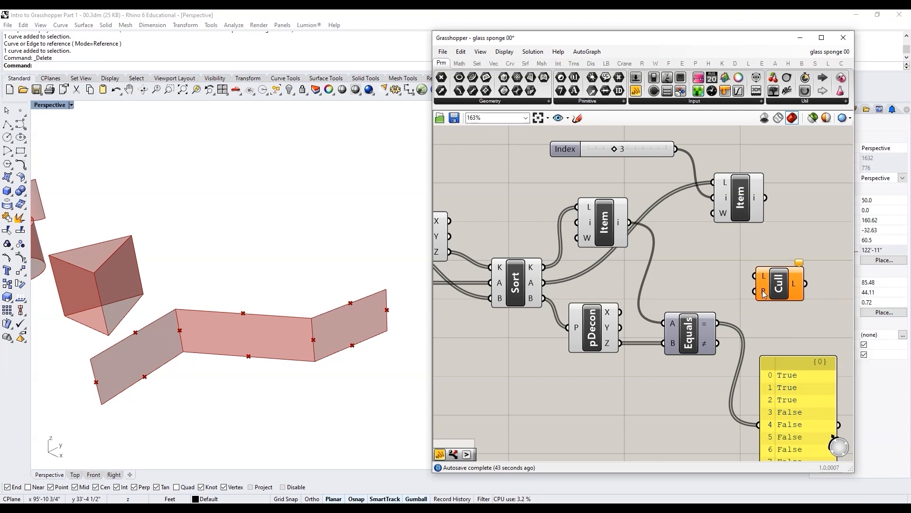
Connect Equality's = output to Cull Pattern's P input and Sort List's A output to its L input
{"action": "left_click_drag", "start_coordinate": [718, 323], "coordinate": [755, 291]}
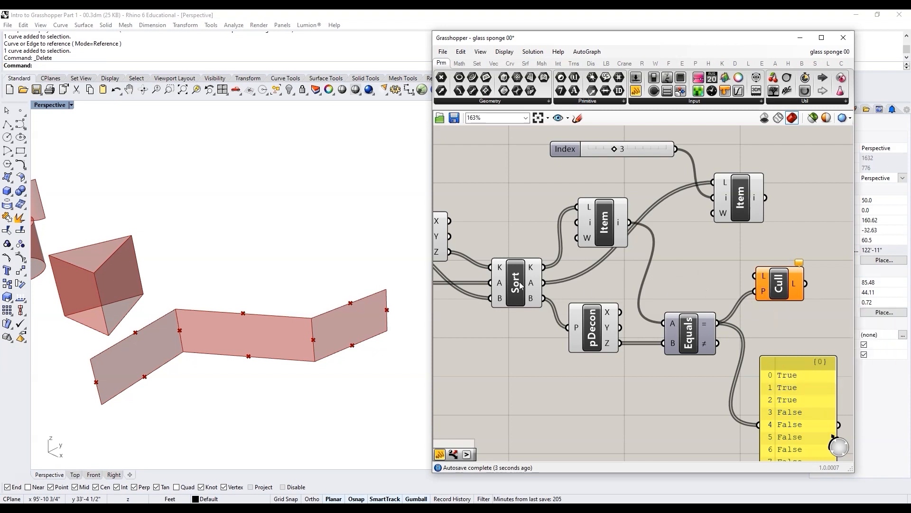
{"action": "left_click_drag", "start_coordinate": [544, 283], "coordinate": [788, 294]}
{"action": "scroll", "coordinate": [773, 318], "scroll_direction": "down", "scroll_amount": 3}
{"action": "scroll", "coordinate": [784, 361], "scroll_direction": "up", "scroll_amount": 4}
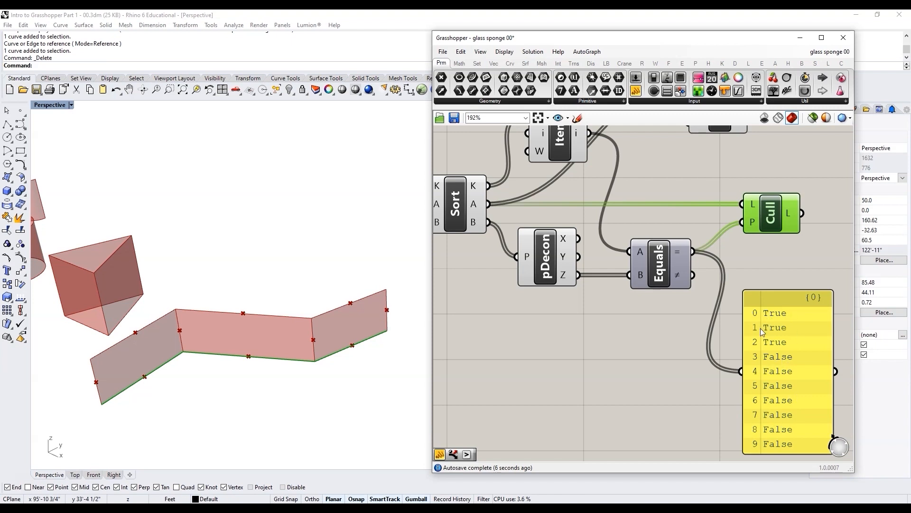
{"action": "scroll", "coordinate": [760, 258], "scroll_direction": "down", "scroll_amount": 1}
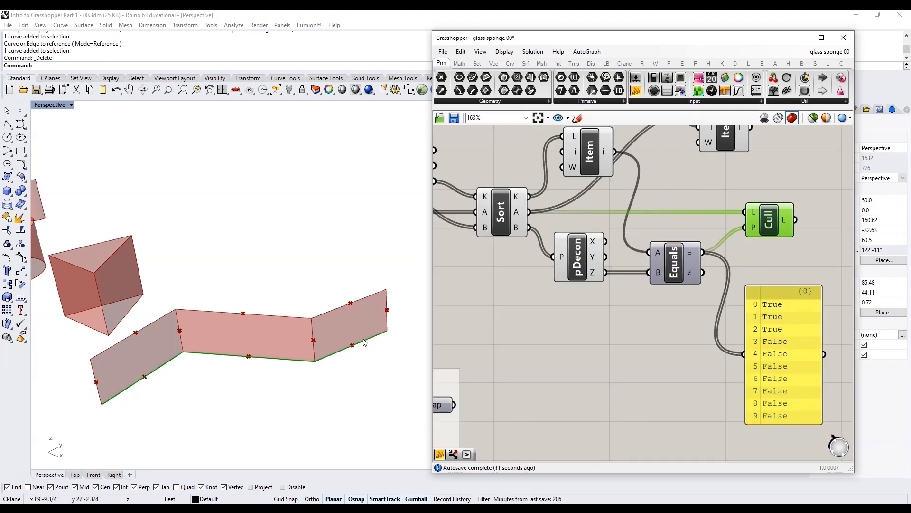
Delete the Equality panel, the Index slider and the List Item component it feeds
{"action": "left_click", "coordinate": [792, 340]}
{"action": "key", "text": "Delete"}
{"action": "scroll", "coordinate": [778, 333], "scroll_direction": "down", "scroll_amount": 4}
{"action": "left_click", "coordinate": [653, 201]}
{"action": "key", "text": "Delete"}
{"action": "scroll", "coordinate": [690, 233], "scroll_direction": "up", "scroll_amount": 2}
{"action": "scroll", "coordinate": [778, 349], "scroll_direction": "down", "scroll_amount": 2}
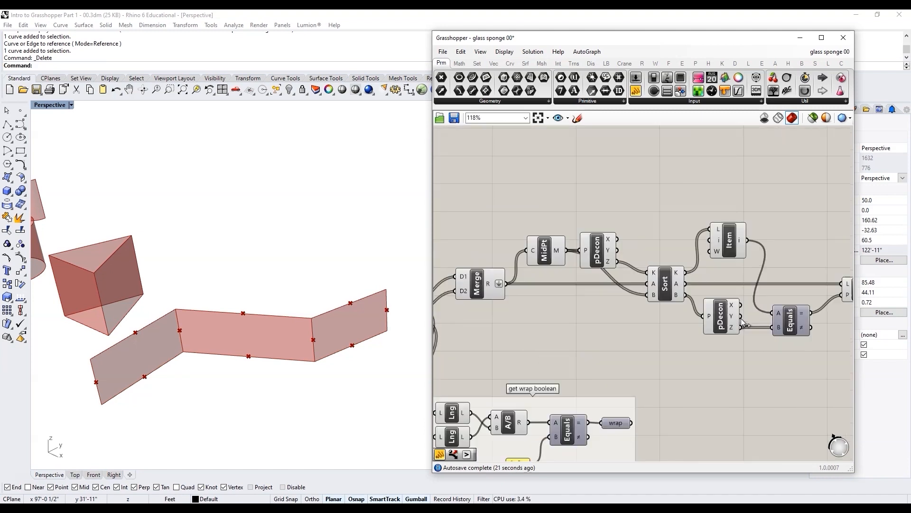
Turn off the preview of the components from Merge through Equality and select Cull Pattern to highlight its edges
{"action": "left_click_drag", "start_coordinate": [778, 350], "coordinate": [535, 274]}
{"action": "middle_click", "coordinate": [536, 304]}
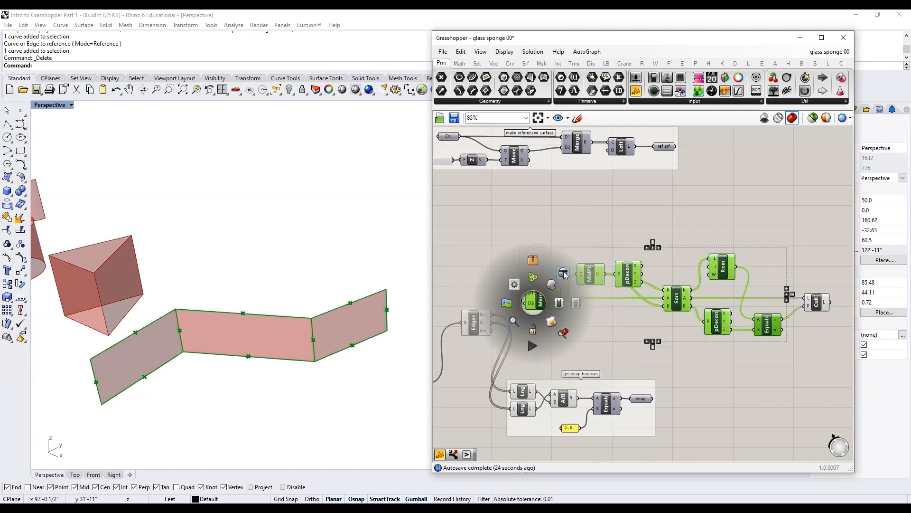
{"action": "scroll", "coordinate": [678, 300], "scroll_direction": "down", "scroll_amount": 3}
{"action": "left_click", "coordinate": [779, 305]}
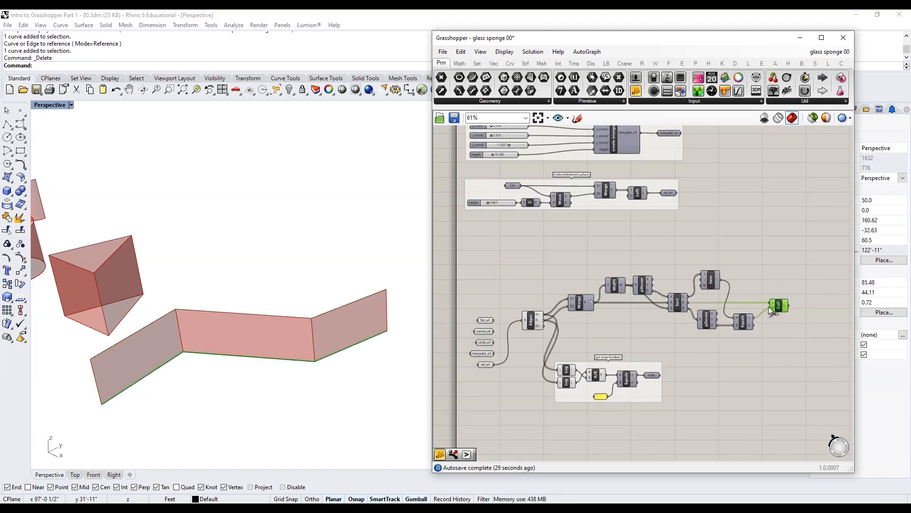
{"action": "scroll", "coordinate": [770, 309], "scroll_direction": "up", "scroll_amount": 3}
{"action": "scroll", "coordinate": [782, 303], "scroll_direction": "down", "scroll_amount": 3}
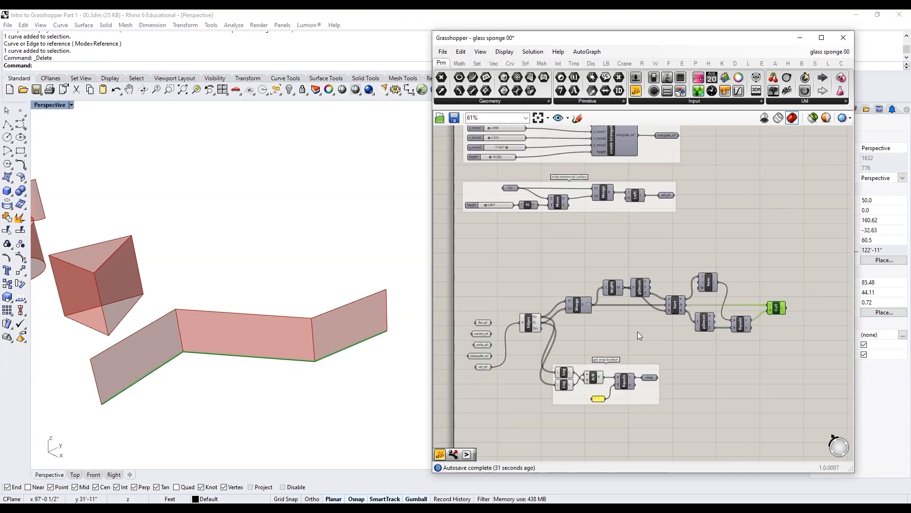
Connect triangular_srf to the Edges component's B input and check the highlighted edges on the triangular surface
{"action": "scroll", "coordinate": [505, 363], "scroll_direction": "up", "scroll_amount": 2}
{"action": "scroll", "coordinate": [494, 346], "scroll_direction": "up", "scroll_amount": 2}
{"action": "left_click_drag", "start_coordinate": [494, 346], "coordinate": [583, 243]}
{"action": "scroll", "coordinate": [165, 339], "scroll_direction": "up", "scroll_amount": 2}
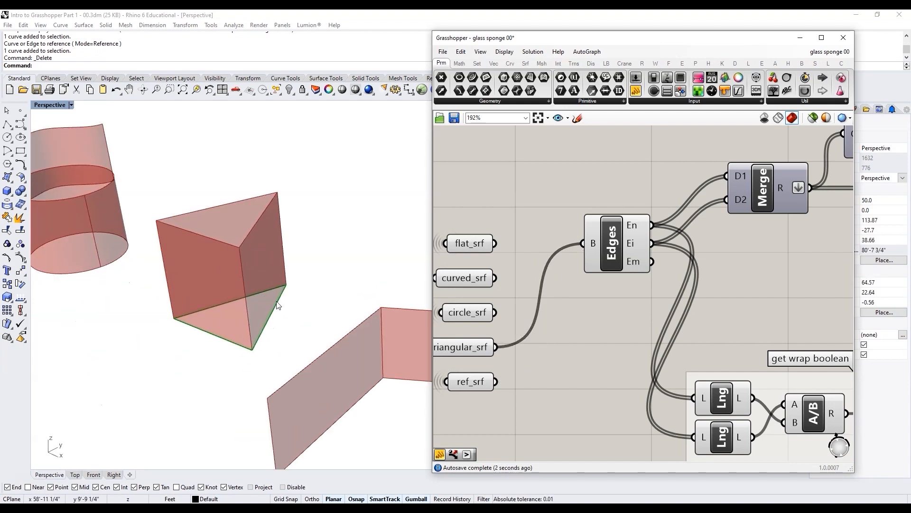
Connect circle_srf to the Edges component's B input and check the highlighted edge on the cylinder
{"action": "left_click_drag", "start_coordinate": [495, 311], "coordinate": [583, 243]}
{"action": "scroll", "coordinate": [332, 318], "scroll_direction": "down", "scroll_amount": 2}
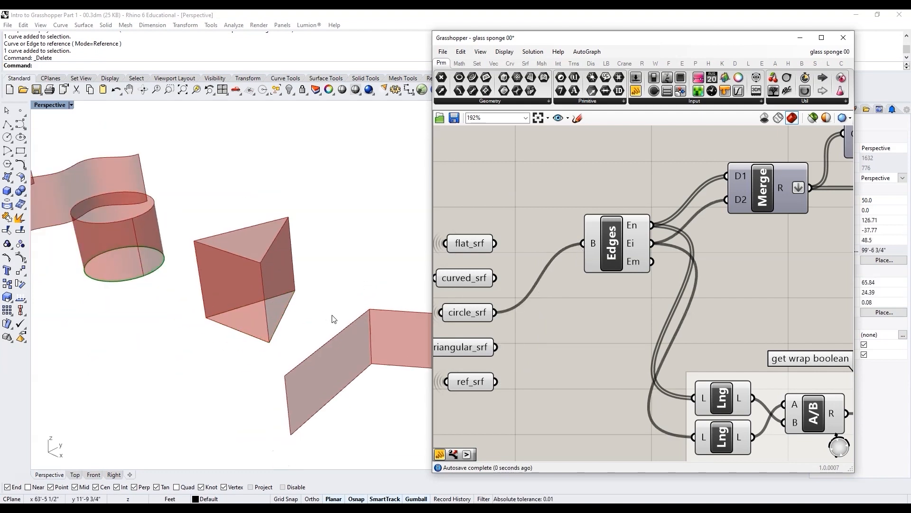
{"action": "scroll", "coordinate": [261, 294], "scroll_direction": "up", "scroll_amount": 4}
{"action": "scroll", "coordinate": [261, 294], "scroll_direction": "down", "scroll_amount": 3}
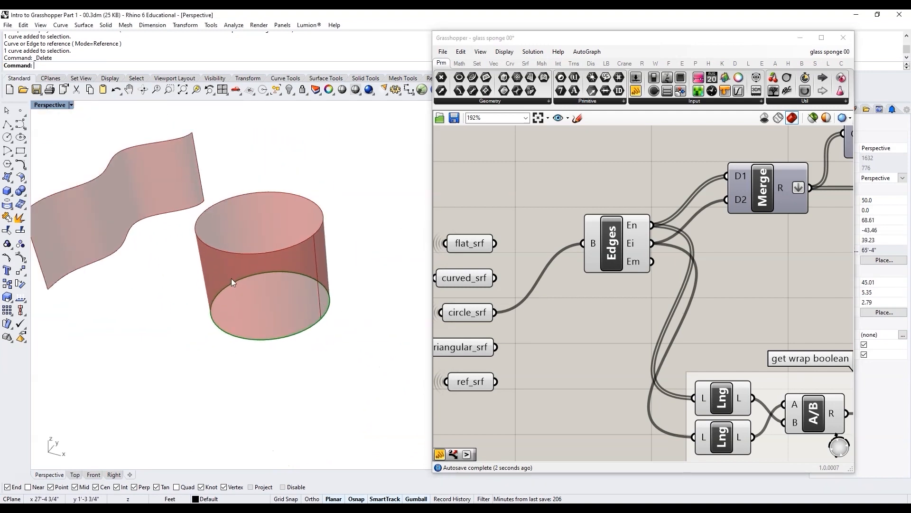
Try curved_srf and flat_srf in turn as the Edges component's B input and check the highlighted bottom edge on each surface
{"action": "left_click_drag", "start_coordinate": [495, 278], "coordinate": [583, 243]}
{"action": "scroll", "coordinate": [591, 287], "scroll_direction": "down", "scroll_amount": 3}
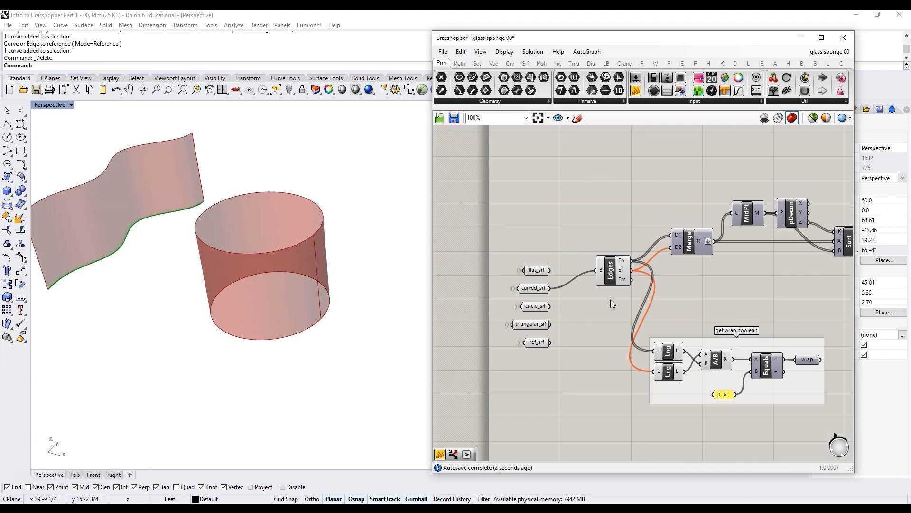
{"action": "left_click_drag", "start_coordinate": [550, 270], "coordinate": [596, 269], "text": "shift"}
{"action": "scroll", "coordinate": [366, 334], "scroll_direction": "down", "scroll_amount": 7}
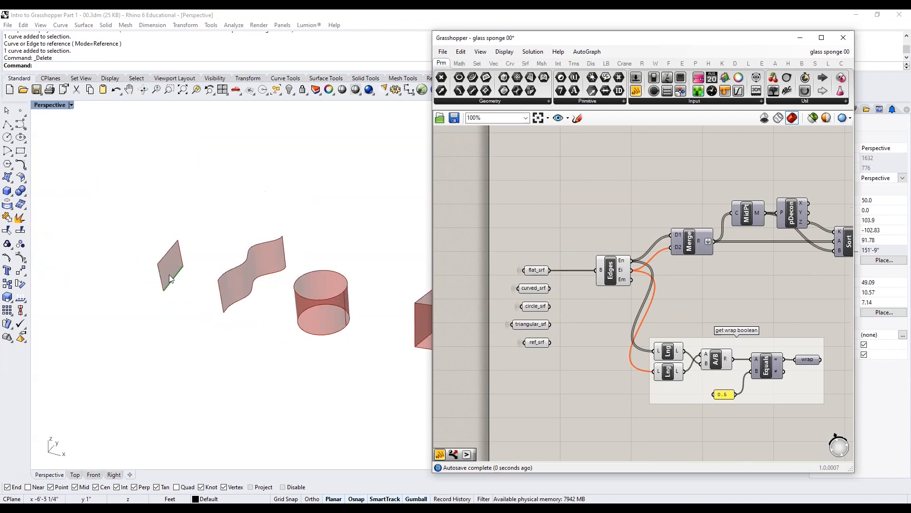
{"action": "scroll", "coordinate": [169, 277], "scroll_direction": "up", "scroll_amount": 14}
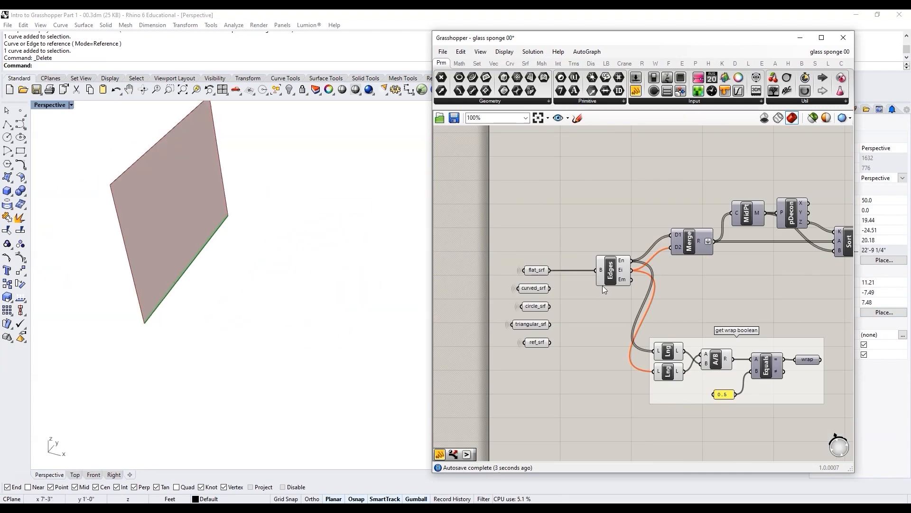
Connect ref_srf to the Edges component's B input and bring the folded reference surface into view
{"action": "left_click_drag", "start_coordinate": [550, 341], "coordinate": [596, 269]}
{"action": "scroll", "coordinate": [500, 273], "scroll_direction": "down", "scroll_amount": 6}
{"action": "scroll", "coordinate": [697, 263], "scroll_direction": "up", "scroll_amount": 7}
{"action": "right_click_drag", "start_coordinate": [420, 354], "coordinate": [248, 315]}
{"action": "scroll", "coordinate": [248, 315], "scroll_direction": "down", "scroll_amount": 12}
{"action": "scroll", "coordinate": [403, 413], "scroll_direction": "up", "scroll_amount": 5}
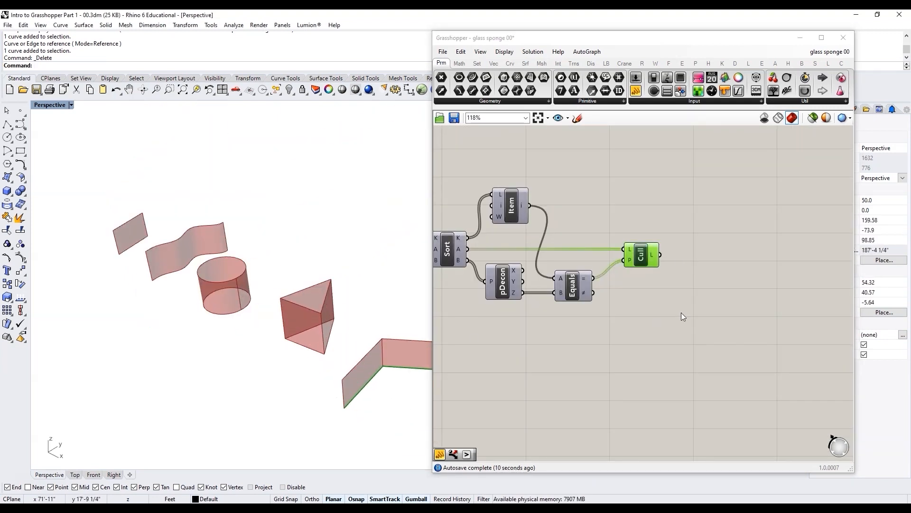
Examine the Cull Pattern result along the bottom edges of the folded reference surface
{"action": "scroll", "coordinate": [291, 313], "scroll_direction": "down", "scroll_amount": 5}
{"action": "scroll", "coordinate": [359, 335], "scroll_direction": "up", "scroll_amount": 6}
{"action": "scroll", "coordinate": [298, 342], "scroll_direction": "down", "scroll_amount": 2}
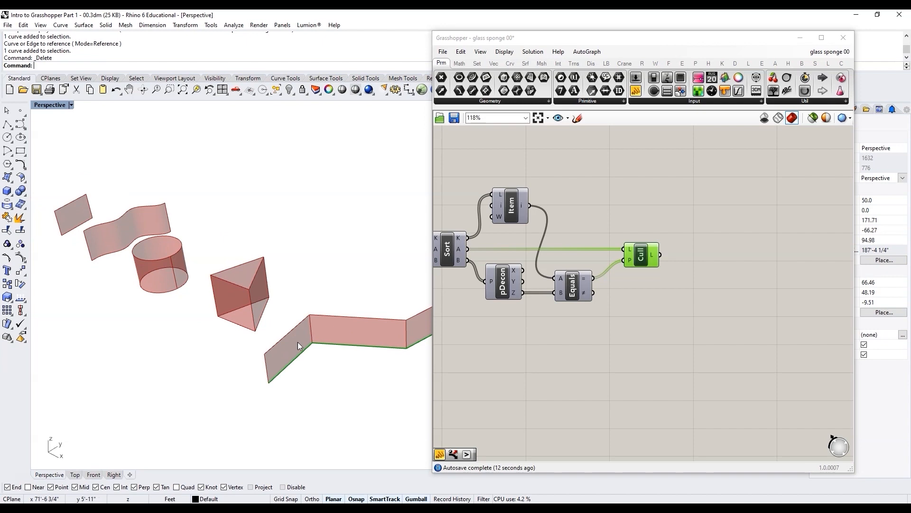
{"action": "scroll", "coordinate": [323, 333], "scroll_direction": "up", "scroll_amount": 3}
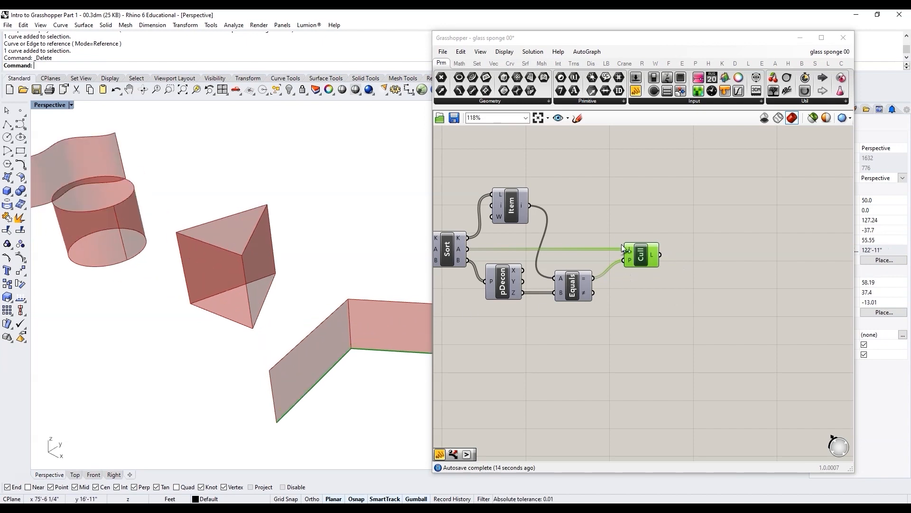
{"action": "scroll", "coordinate": [426, 322], "scroll_direction": "down", "scroll_amount": 2}
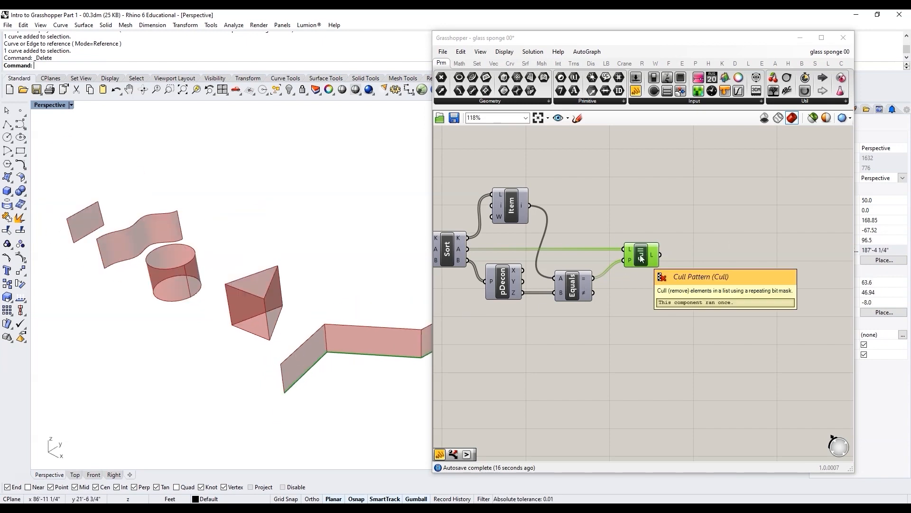
{"action": "mouse_move", "coordinate": [654, 256]}
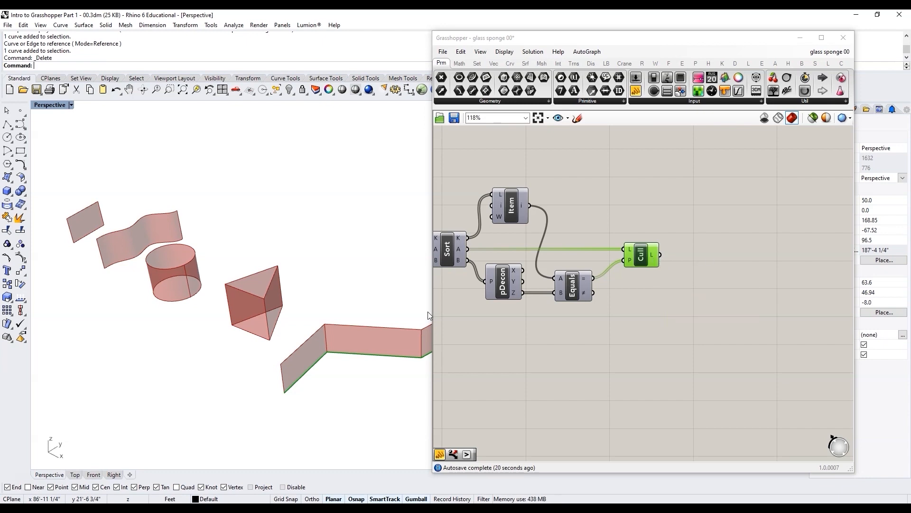
{"action": "scroll", "coordinate": [366, 362], "scroll_direction": "down", "scroll_amount": 3}
{"action": "scroll", "coordinate": [250, 356], "scroll_direction": "up", "scroll_amount": 6}
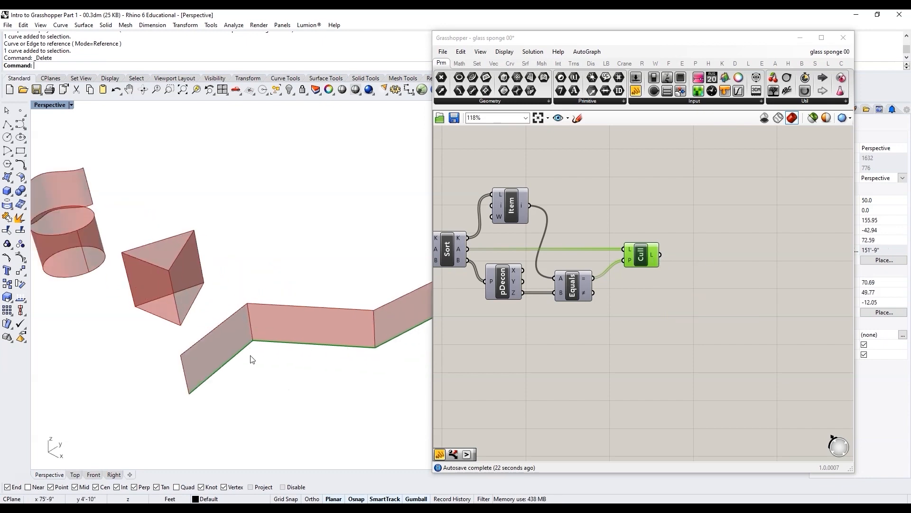
Add a Join Curves component and connect Cull Pattern's L output to its C input
{"action": "double_click", "coordinate": [723, 272]}
{"action": "type", "text": "join"}
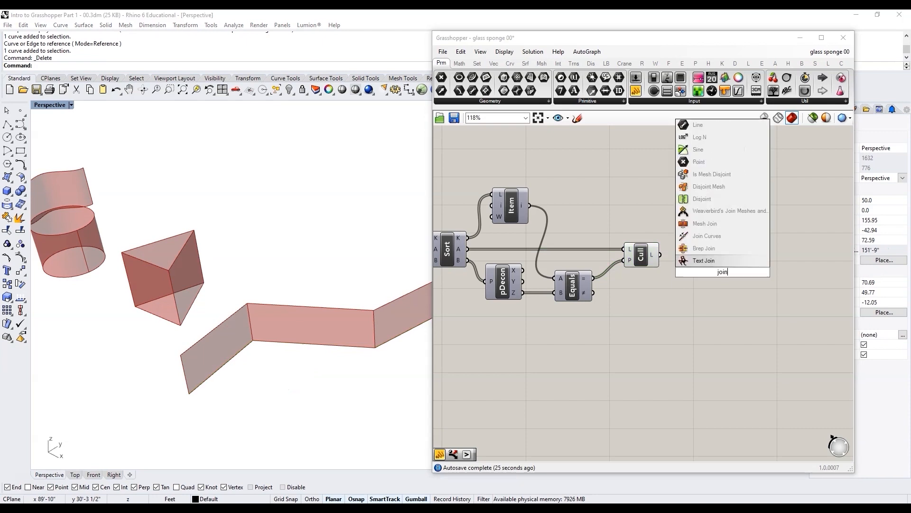
{"action": "left_click", "coordinate": [707, 235]}
{"action": "left_click_drag", "start_coordinate": [680, 257], "coordinate": [711, 261]}
Turn off the preview of Cull Pattern and select Join Curves to check the joined bottom edge on the folded surface
{"action": "left_click", "coordinate": [647, 262]}
{"action": "middle_click", "coordinate": [643, 261]}
{"action": "left_click", "coordinate": [703, 261]}
{"action": "left_click", "coordinate": [711, 264]}
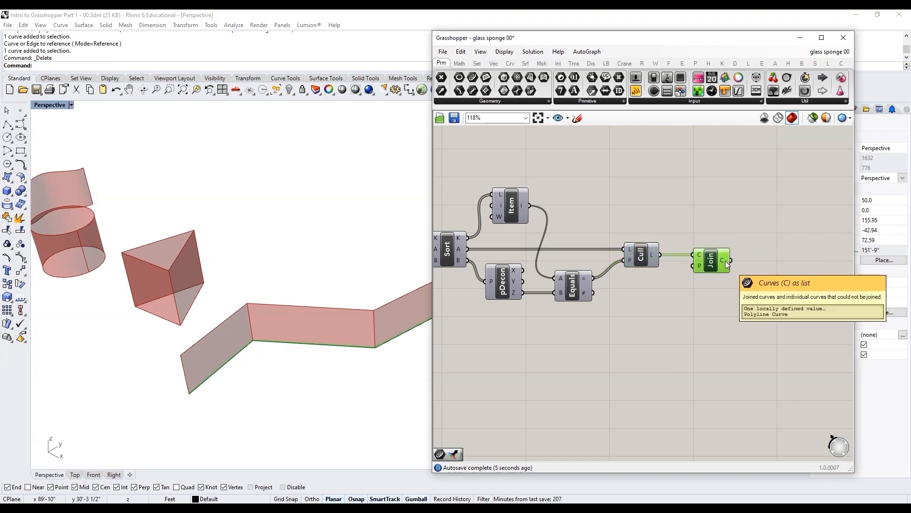
{"action": "scroll", "coordinate": [331, 329], "scroll_direction": "down", "scroll_amount": 2}
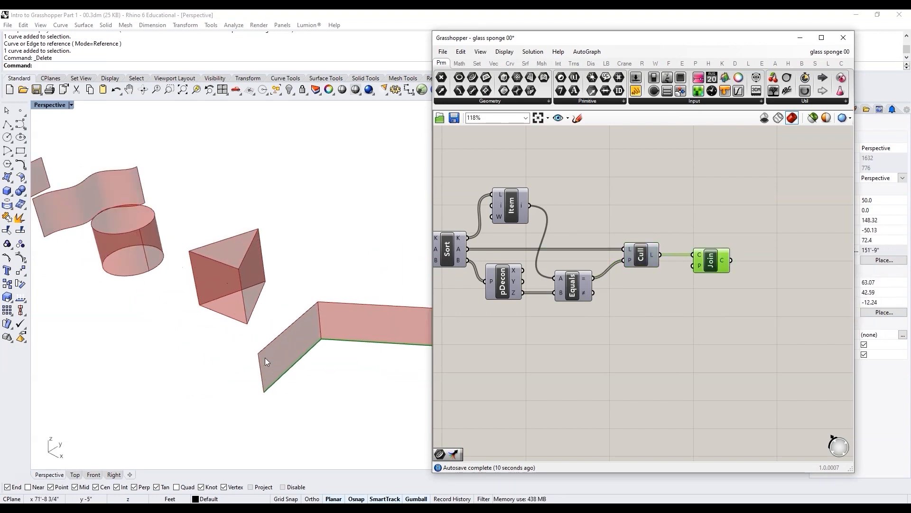